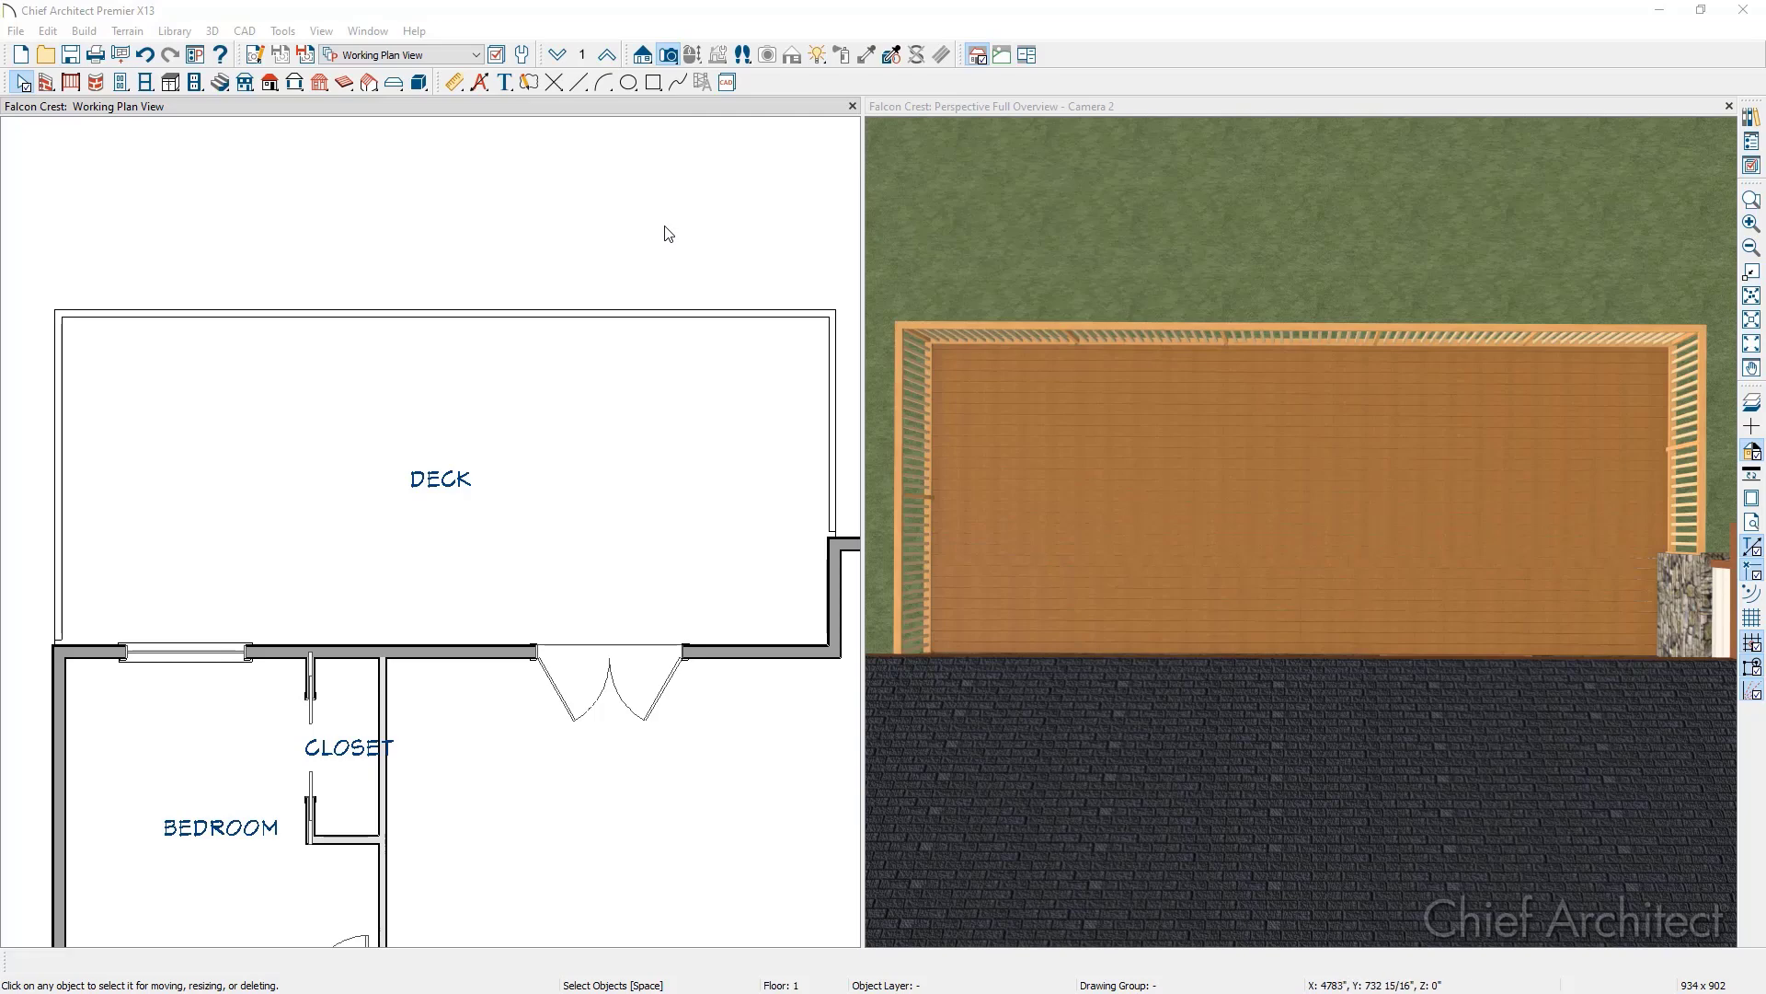
Step: Switch to the Framing, Floor Plan View and draw a rectangular polyline about 5'-10" wide in the middle of the deck
click(452, 61)
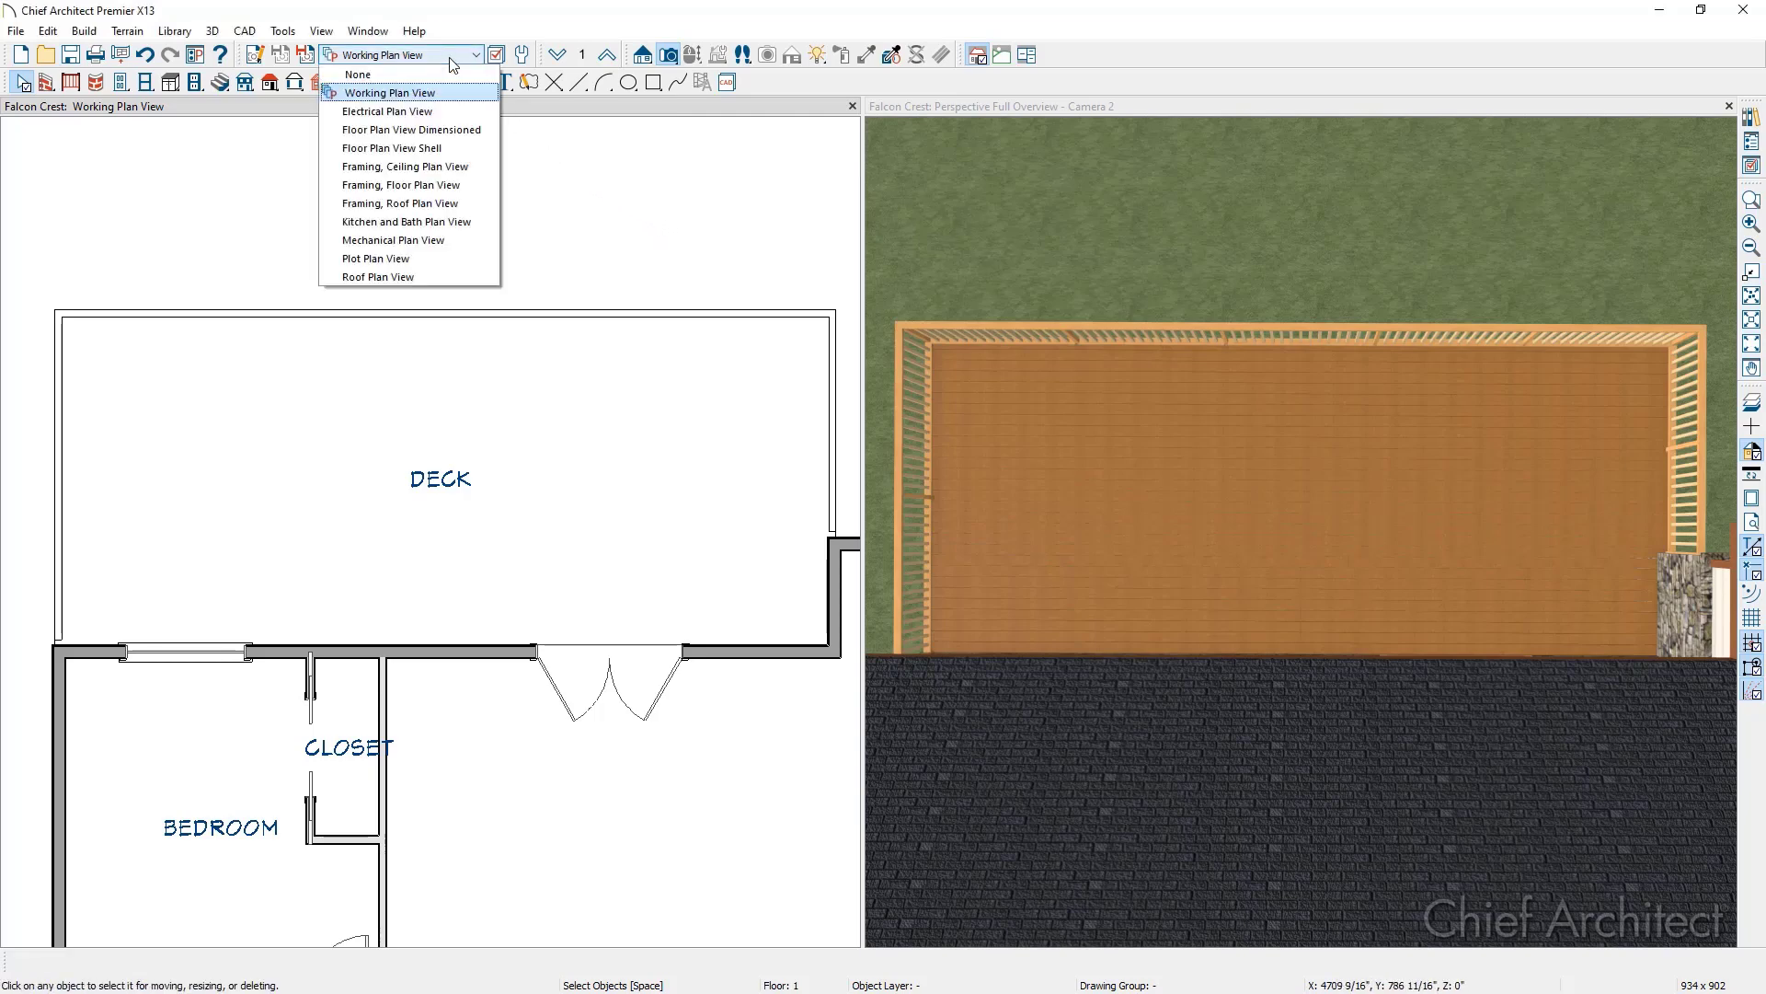
click(453, 186)
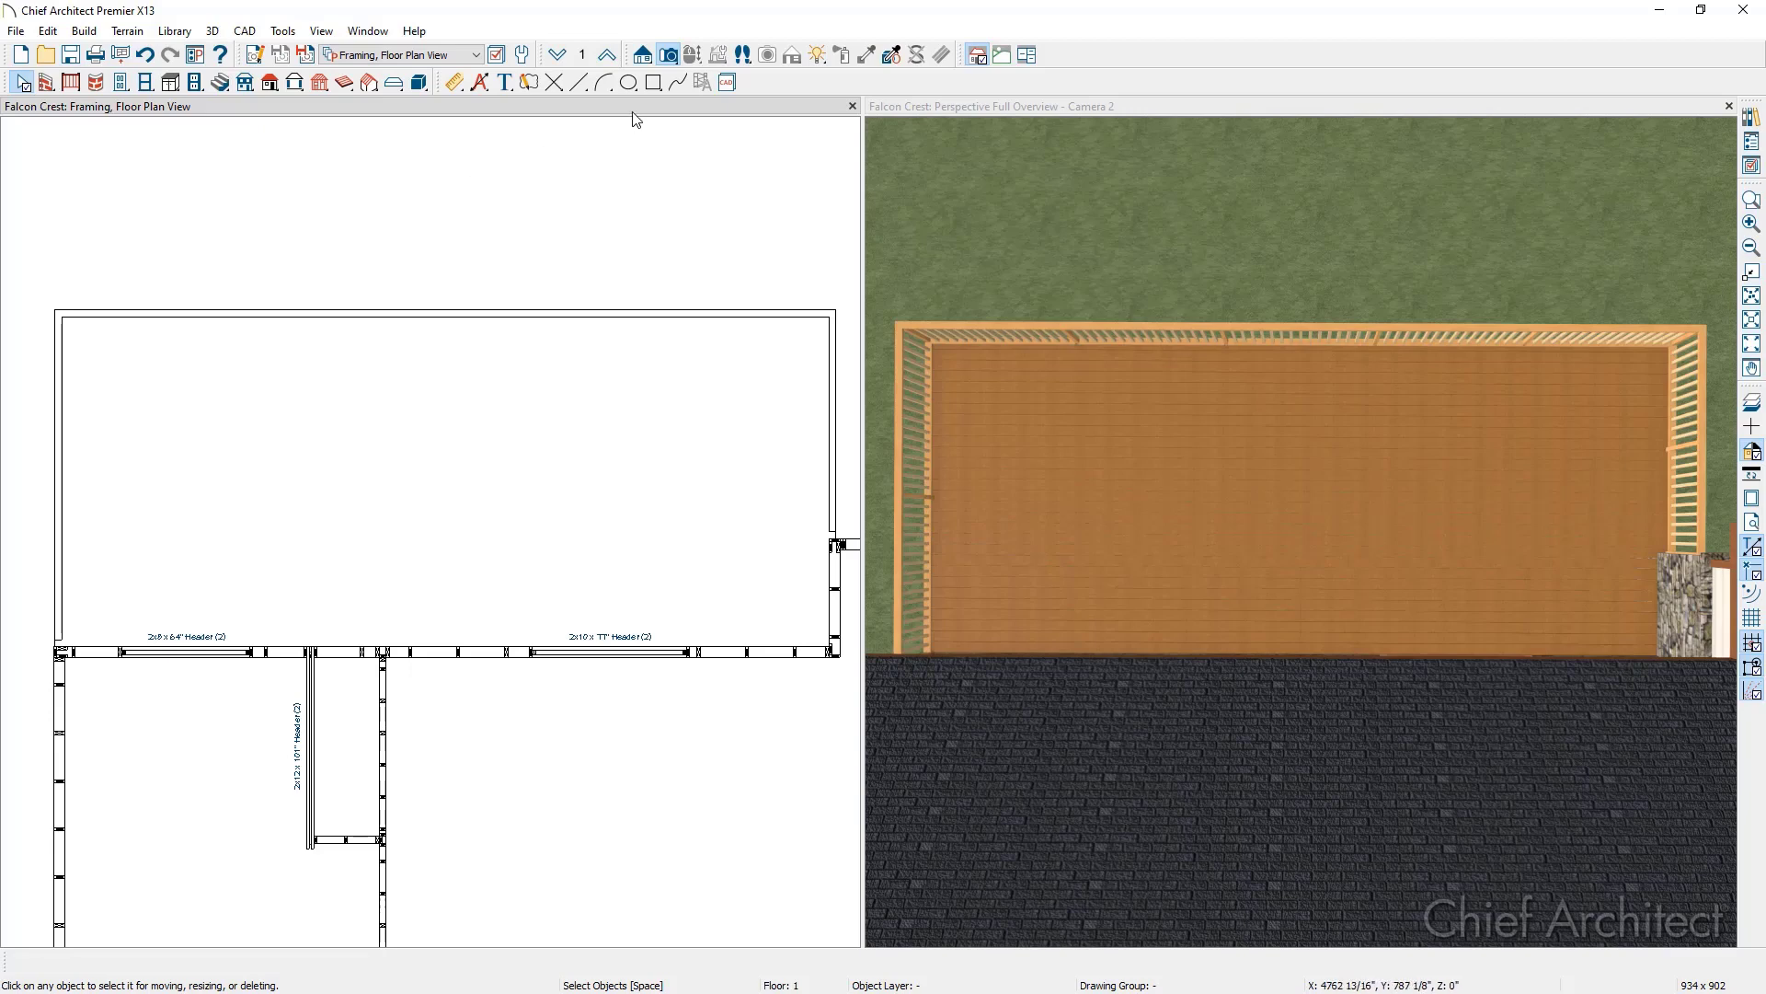
click(655, 85)
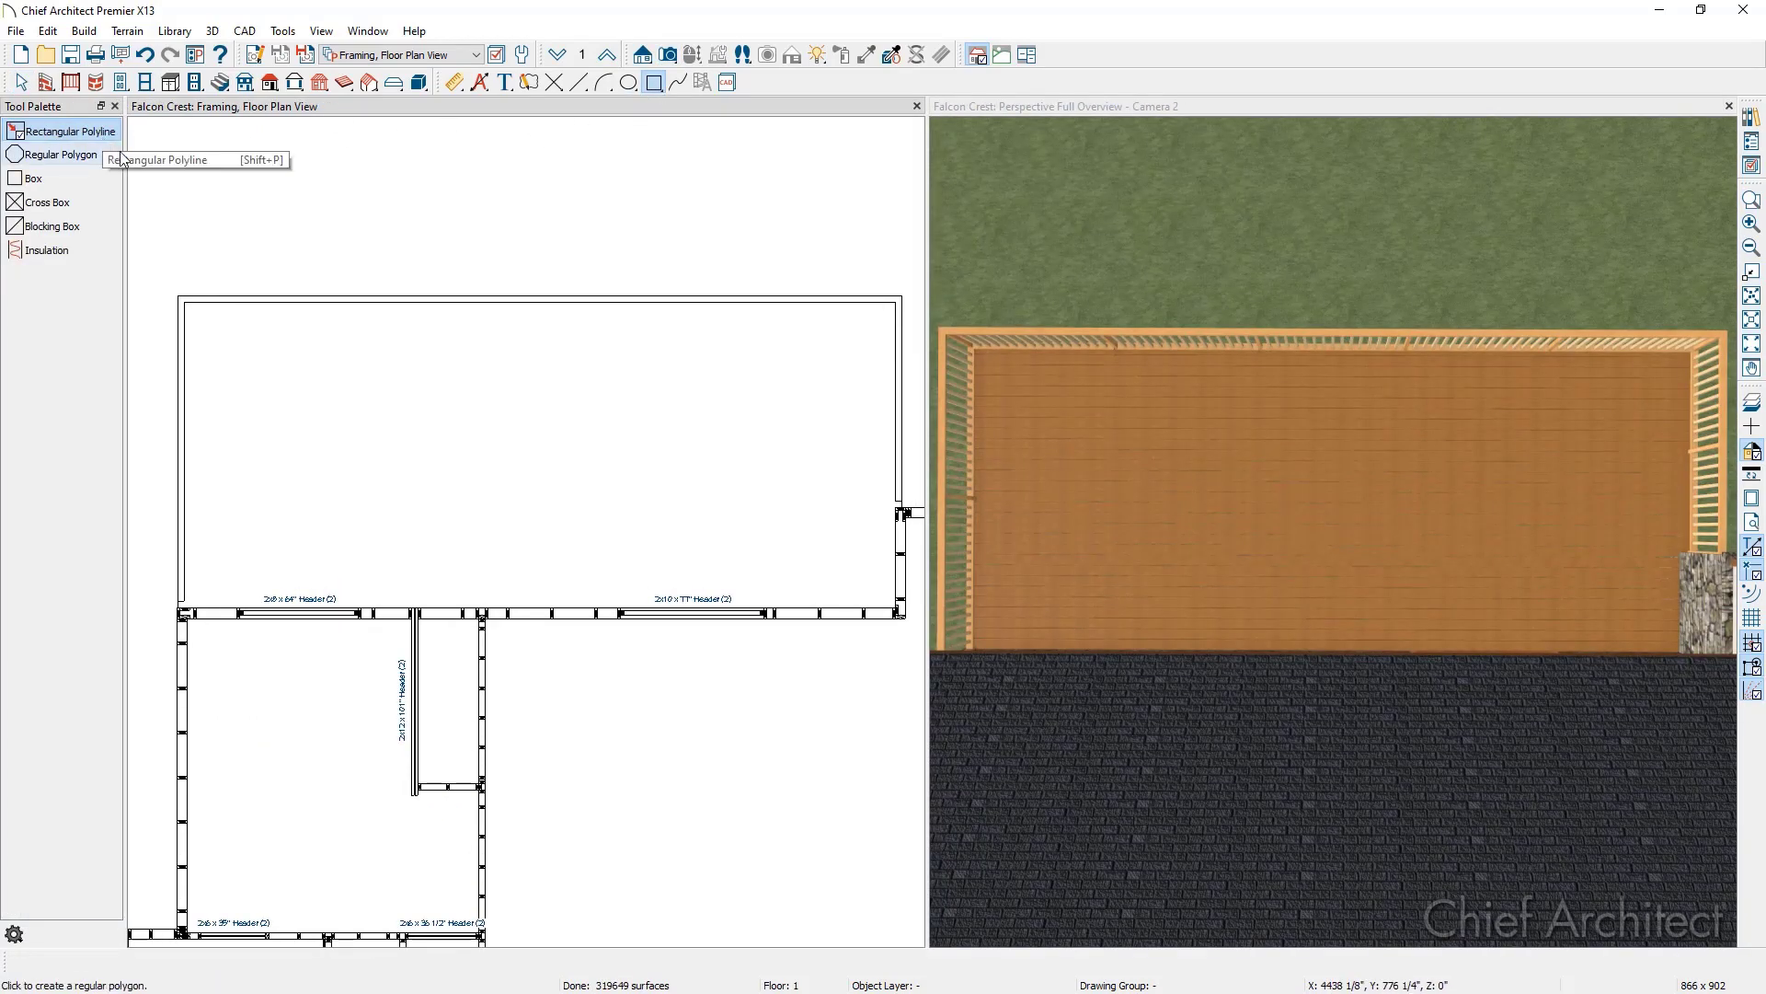
drag(496, 386, 625, 517)
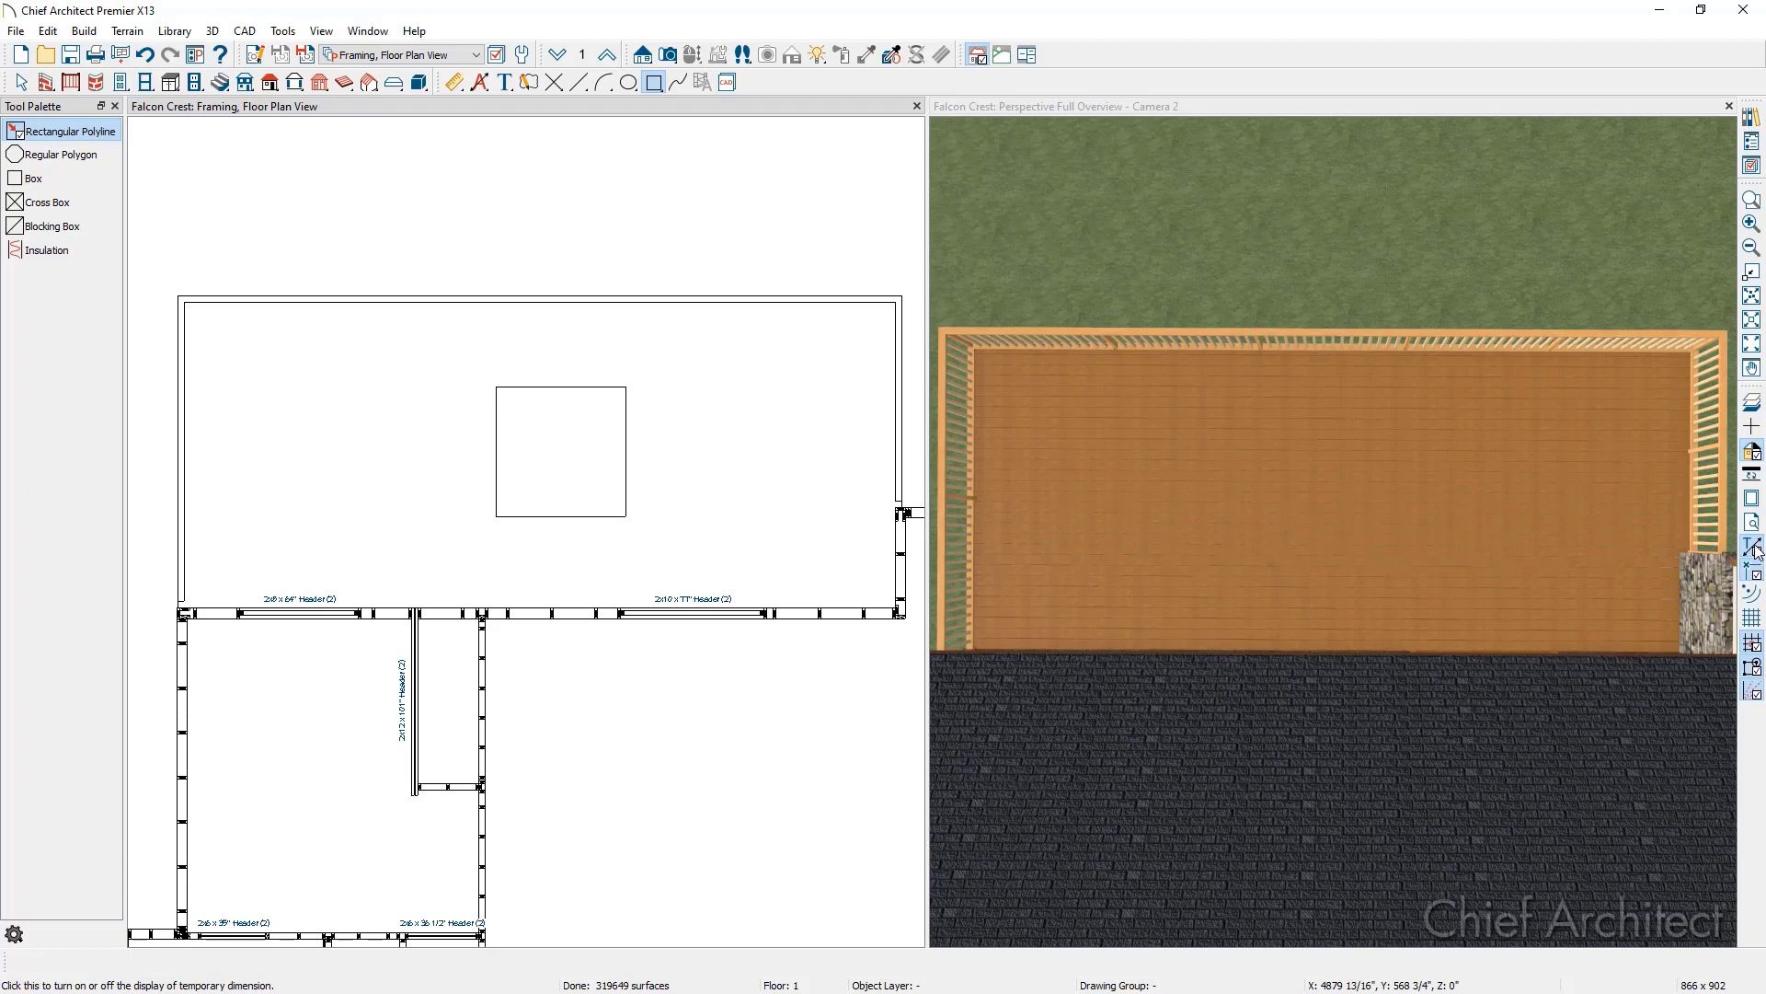
Step: Resize the rectangle on the deck to 6' wide and 72 inches high
key(space)
click(624, 489)
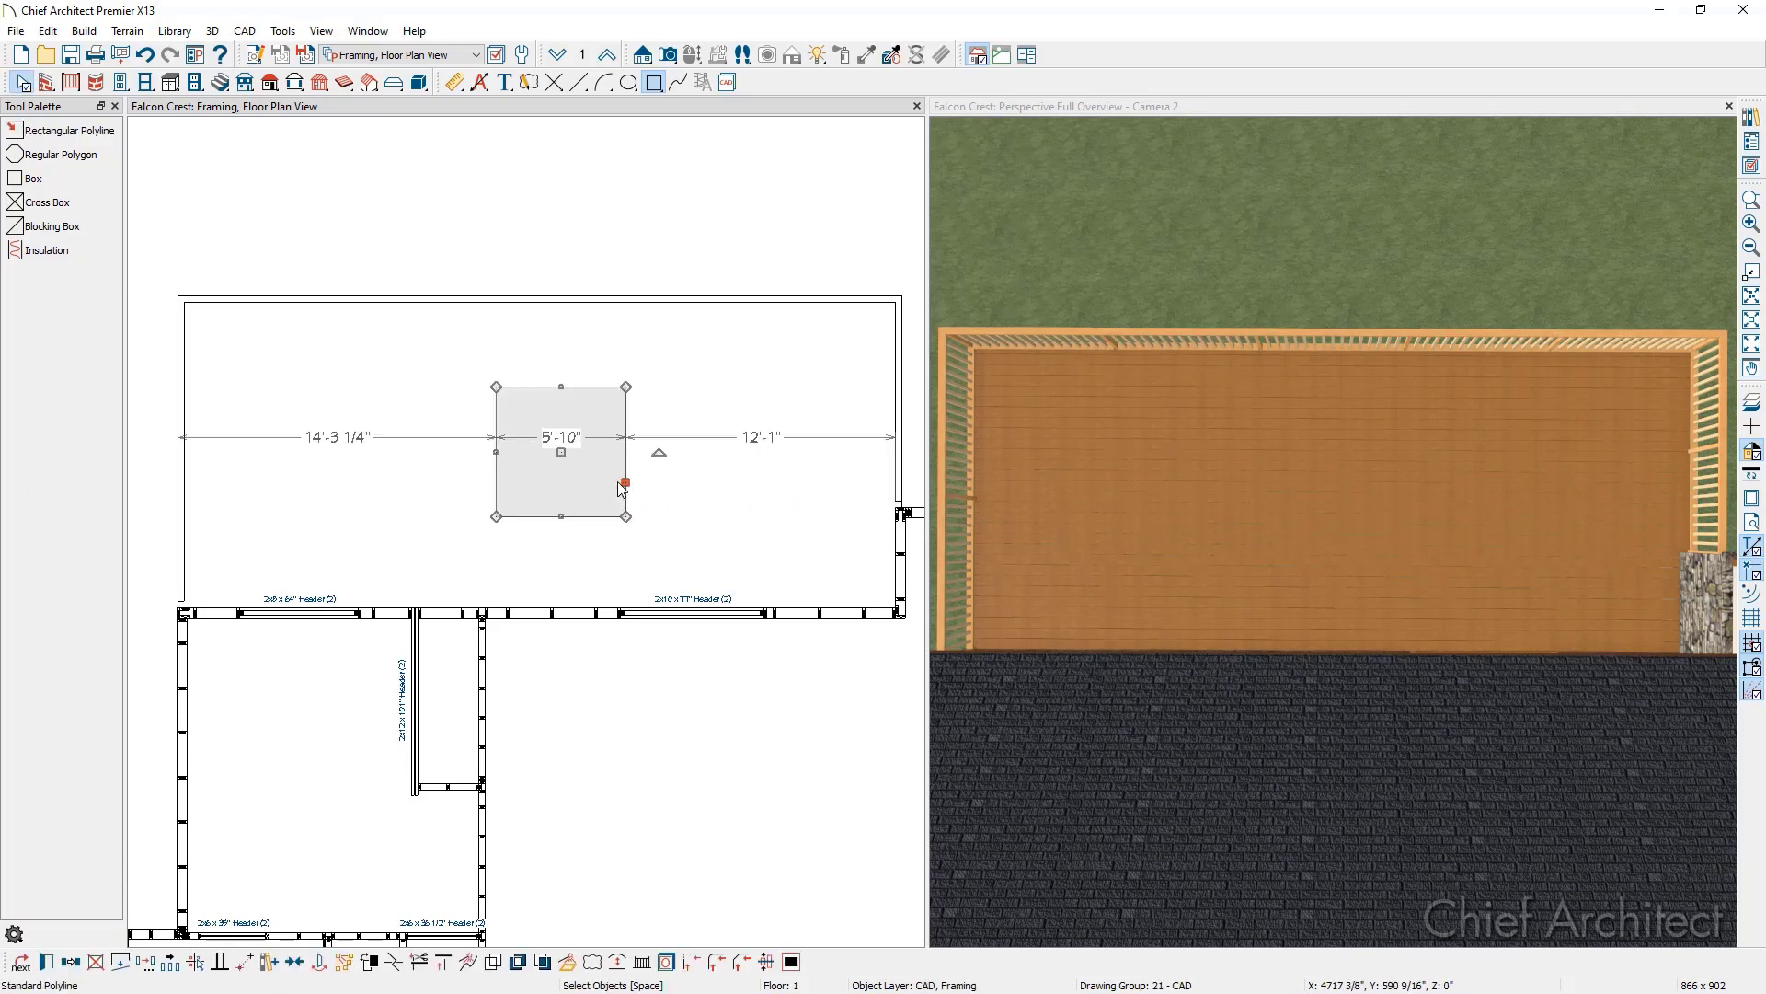
click(575, 449)
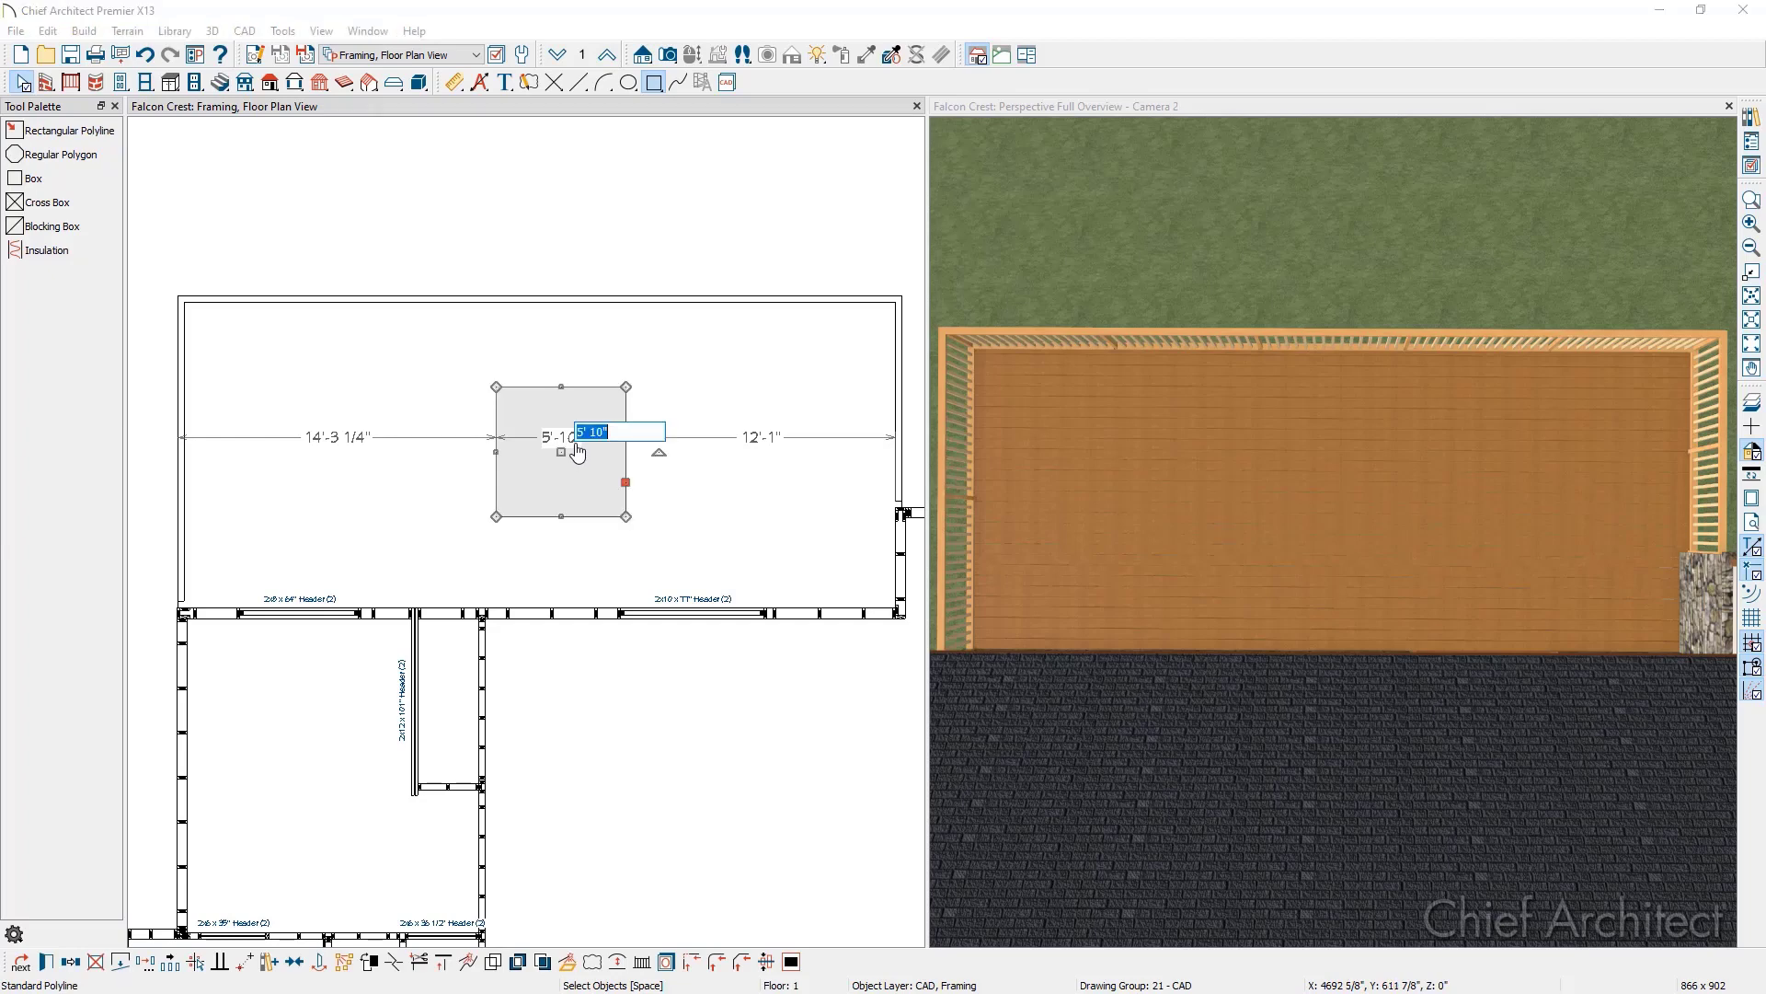
text(5'10")
key(Return)
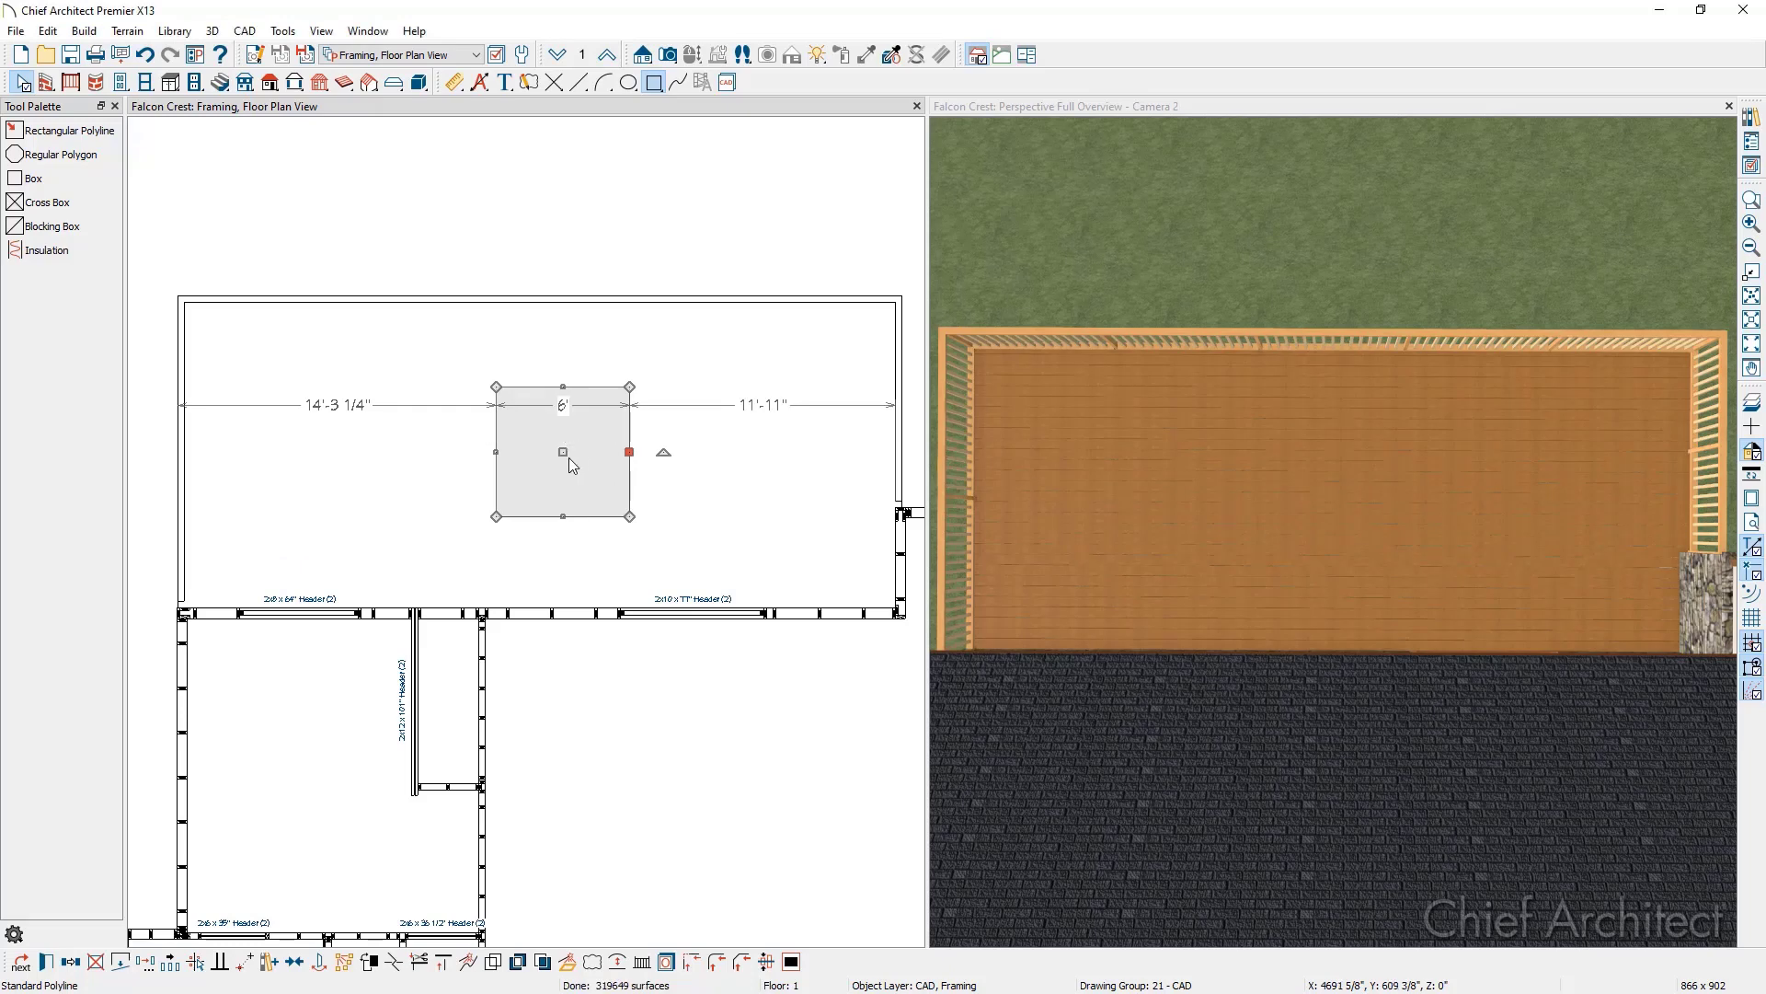
click(607, 497)
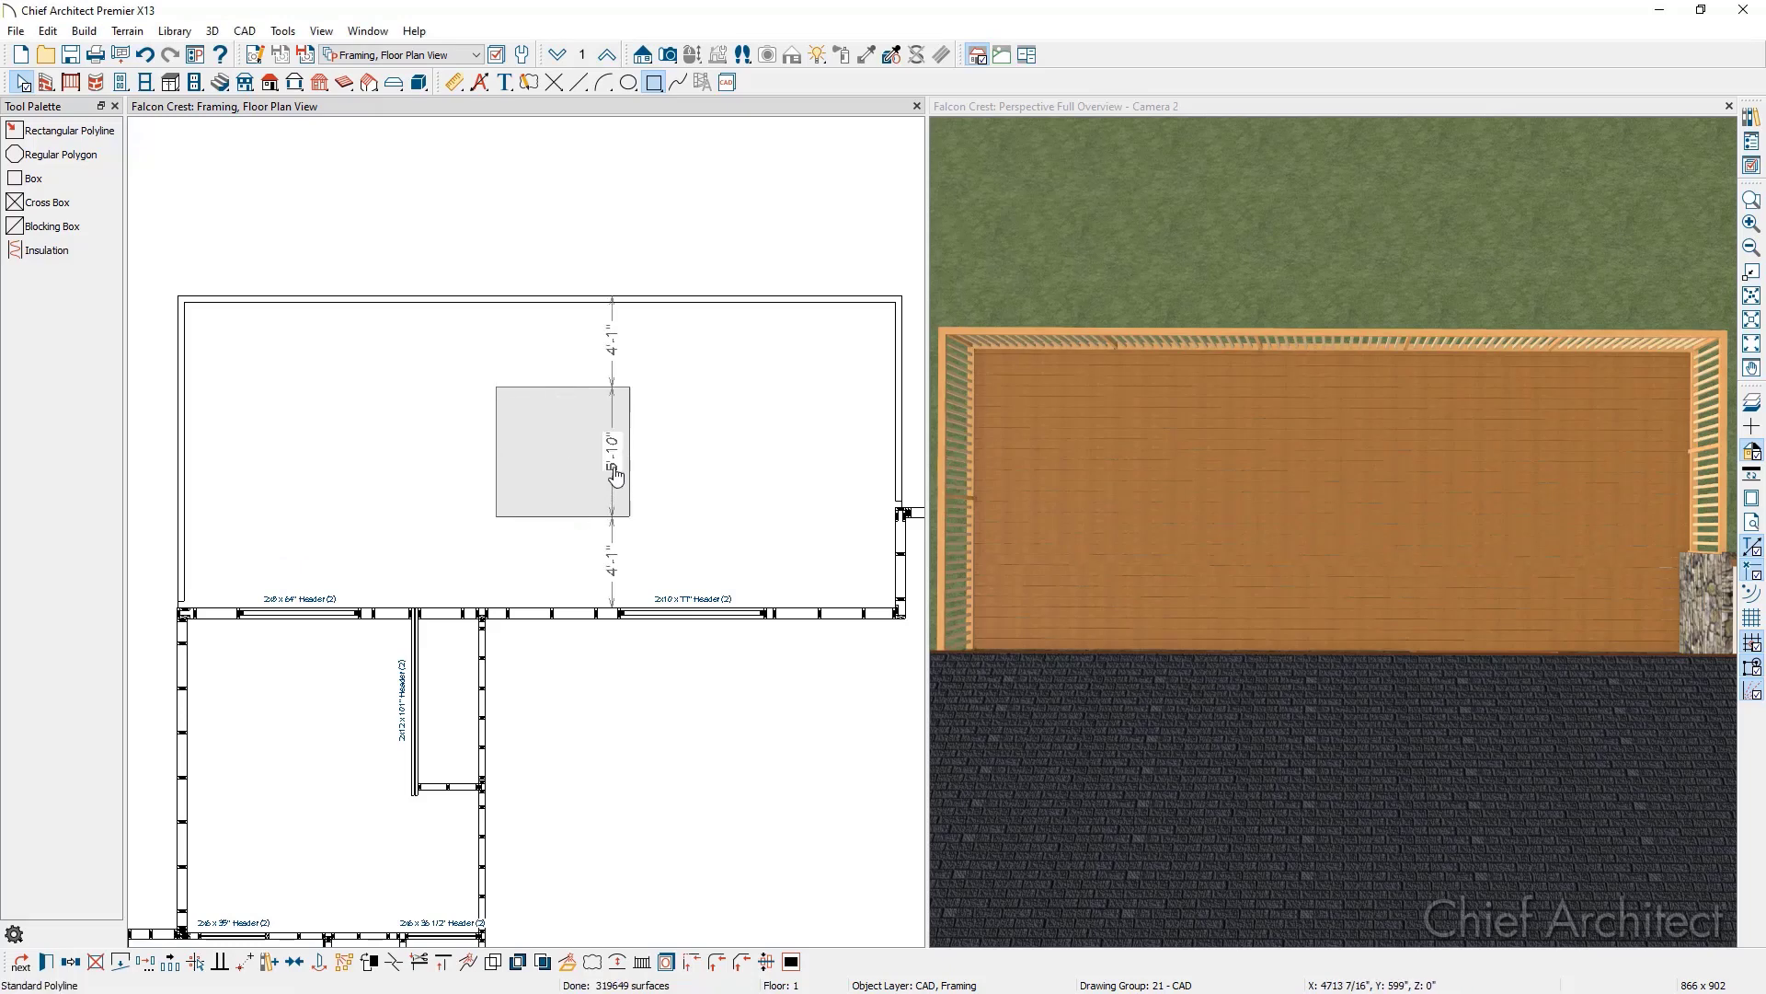
click(612, 465)
text(72)
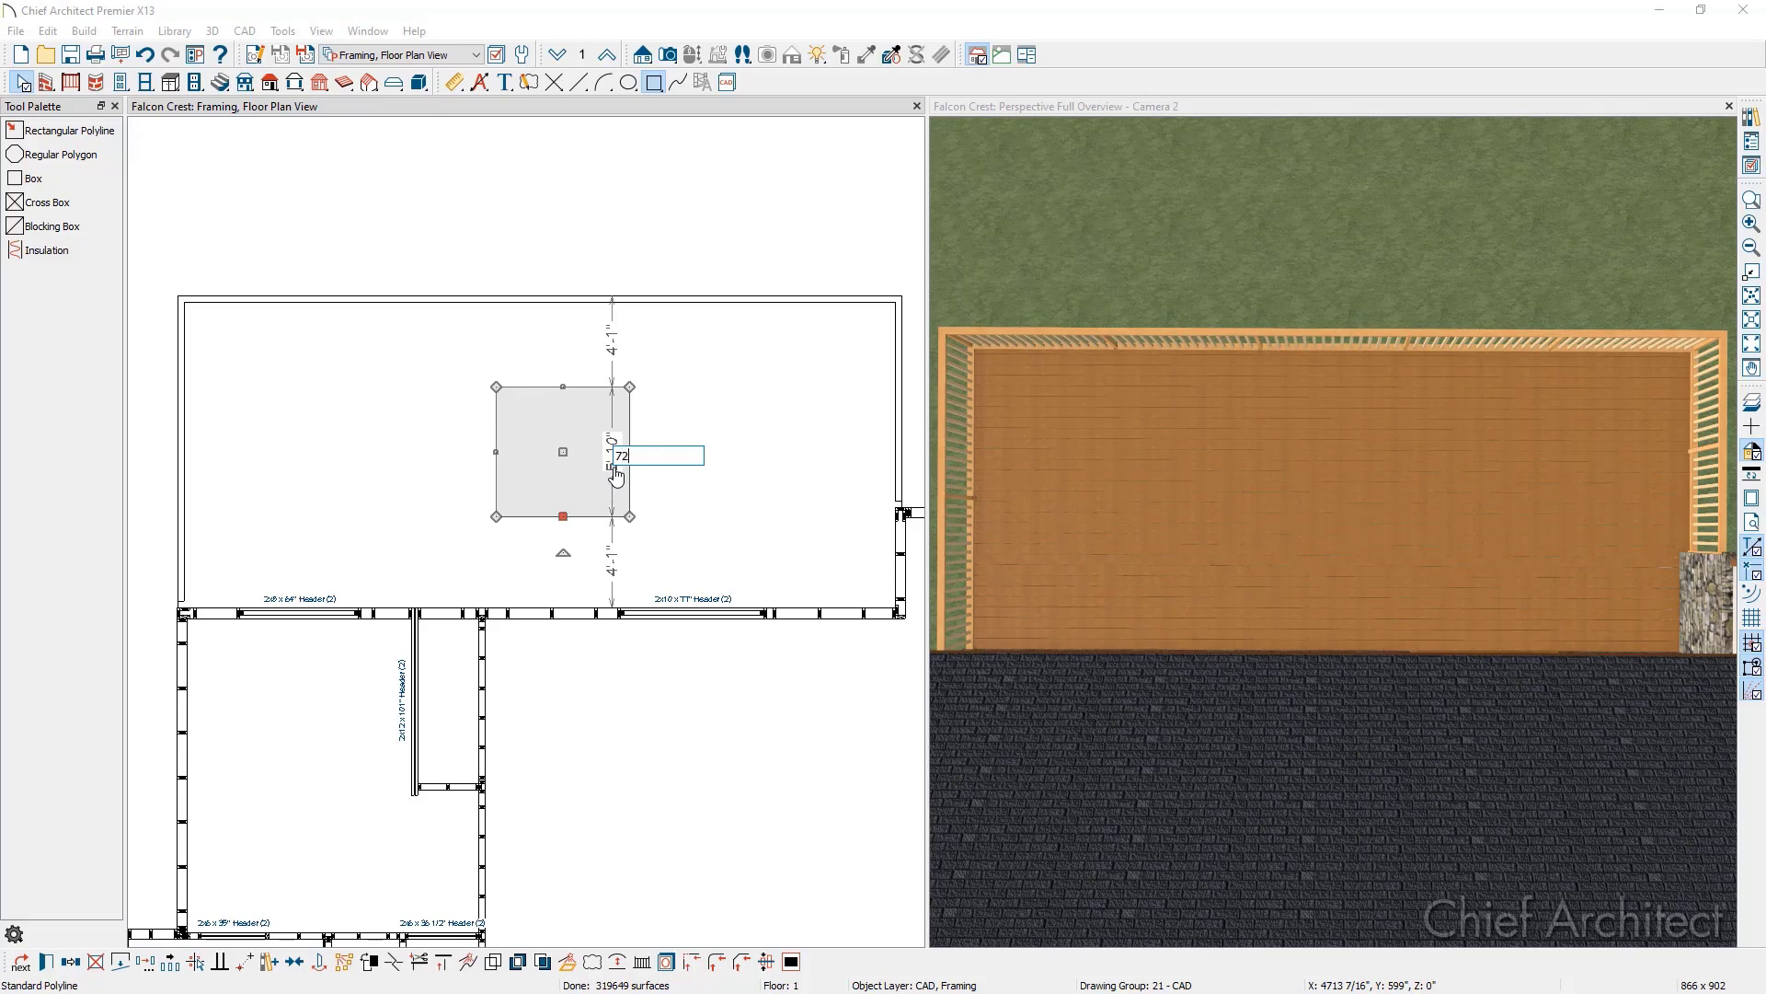
key(Return)
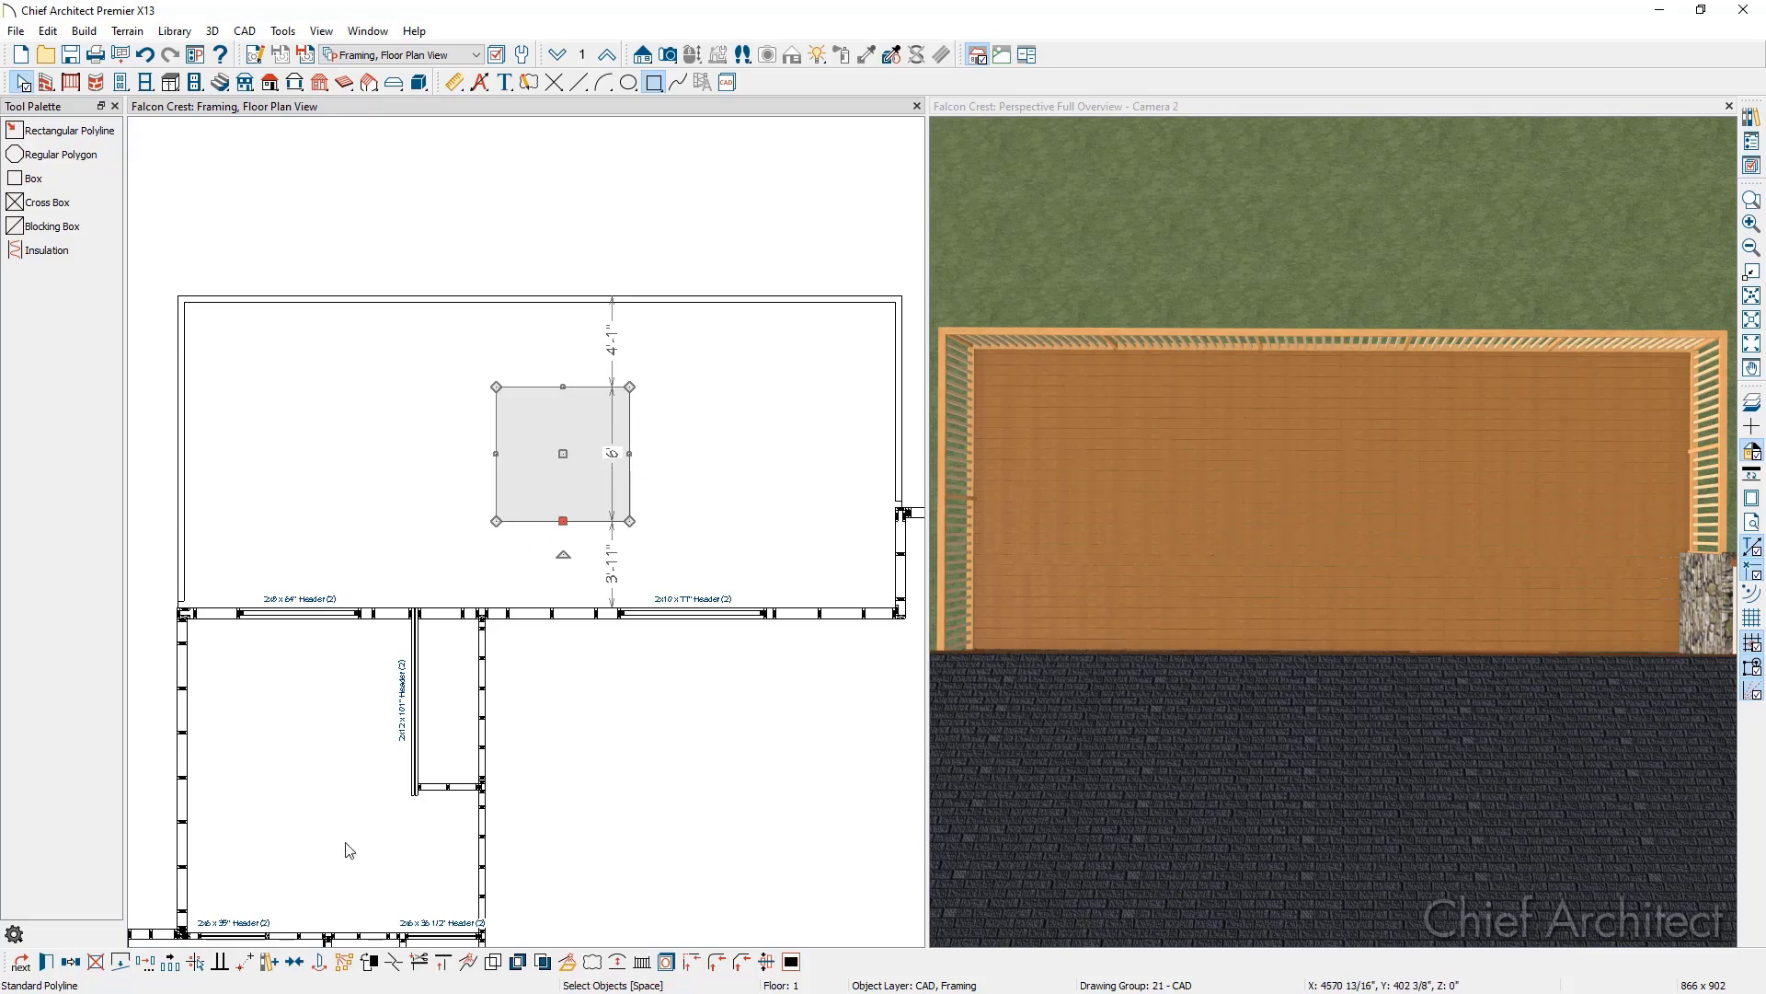
Step: Center the rectangle within the deck, first across its width and then across its depth
click(295, 963)
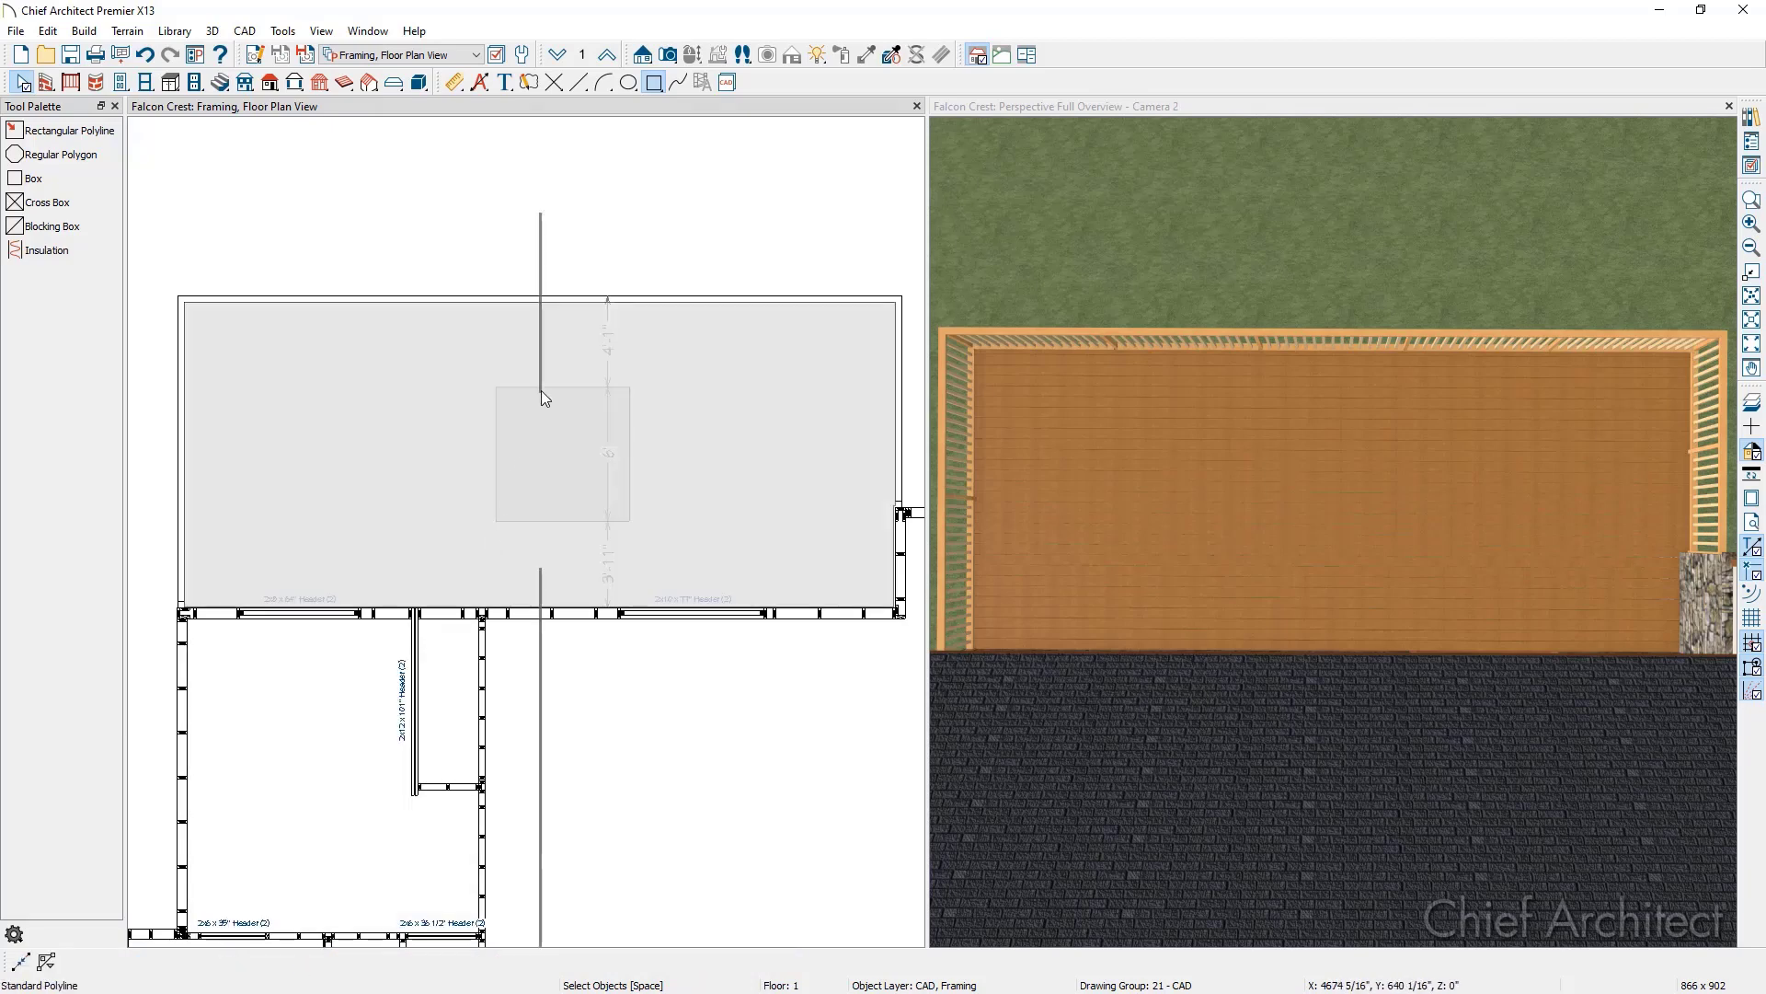
click(541, 390)
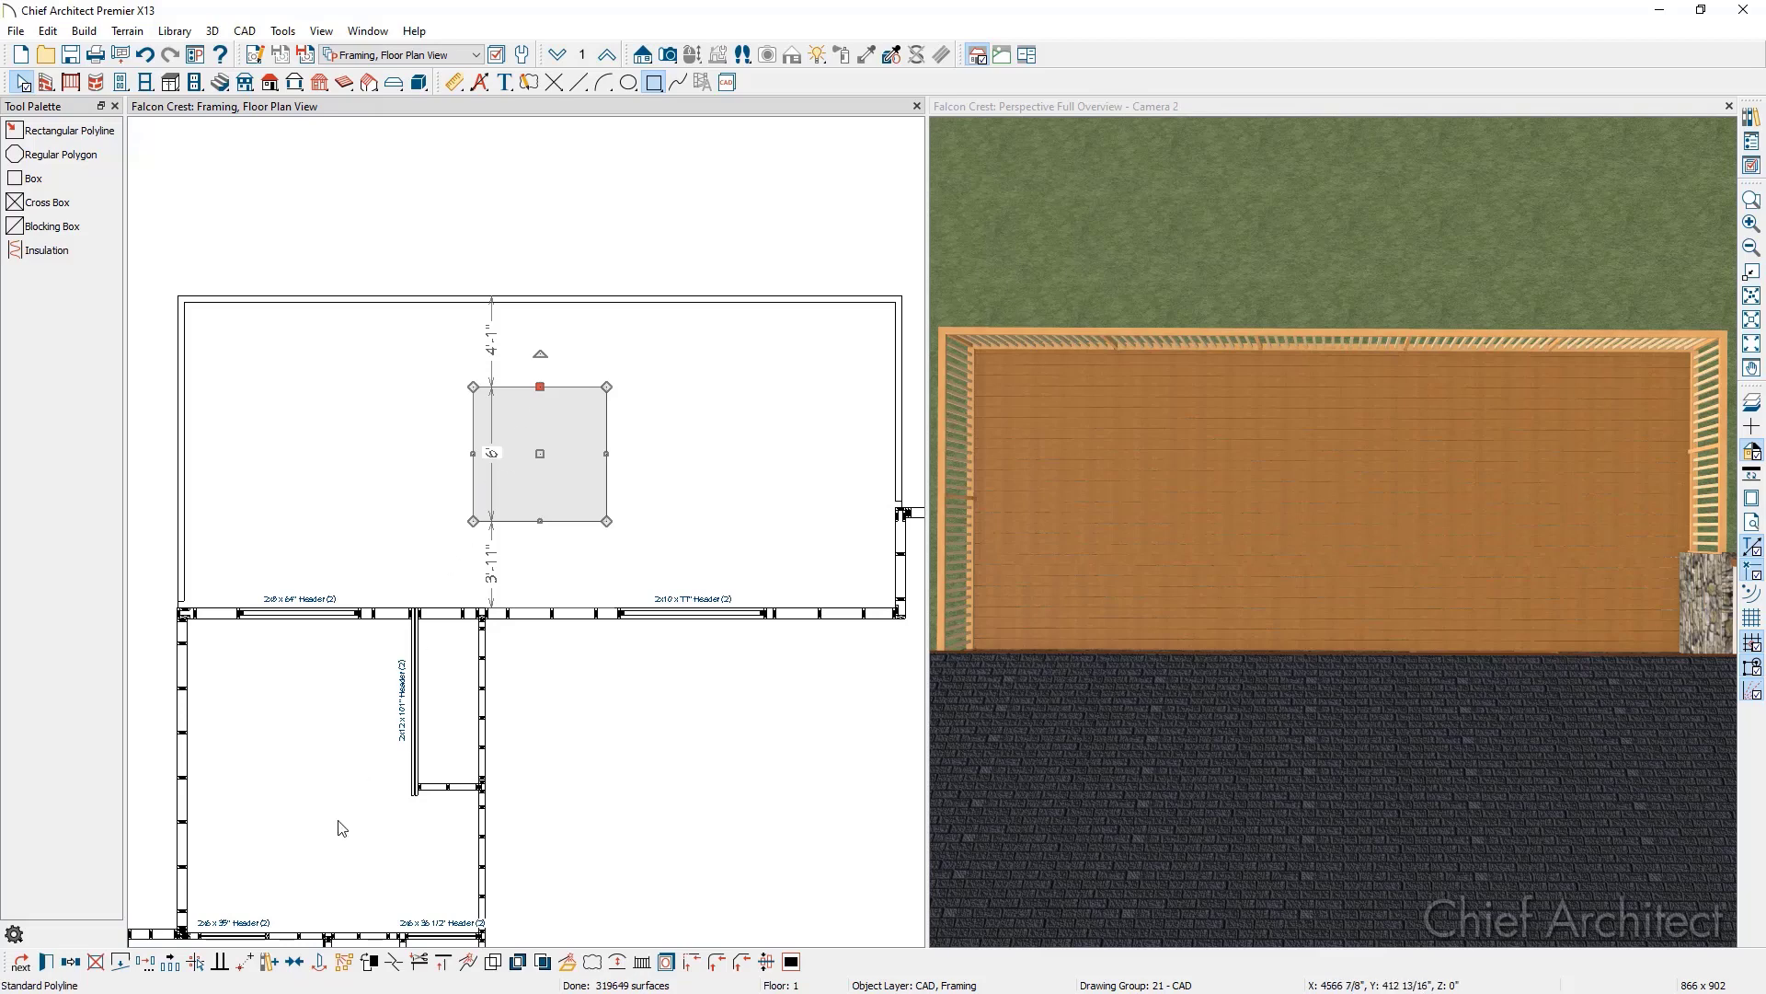
click(299, 964)
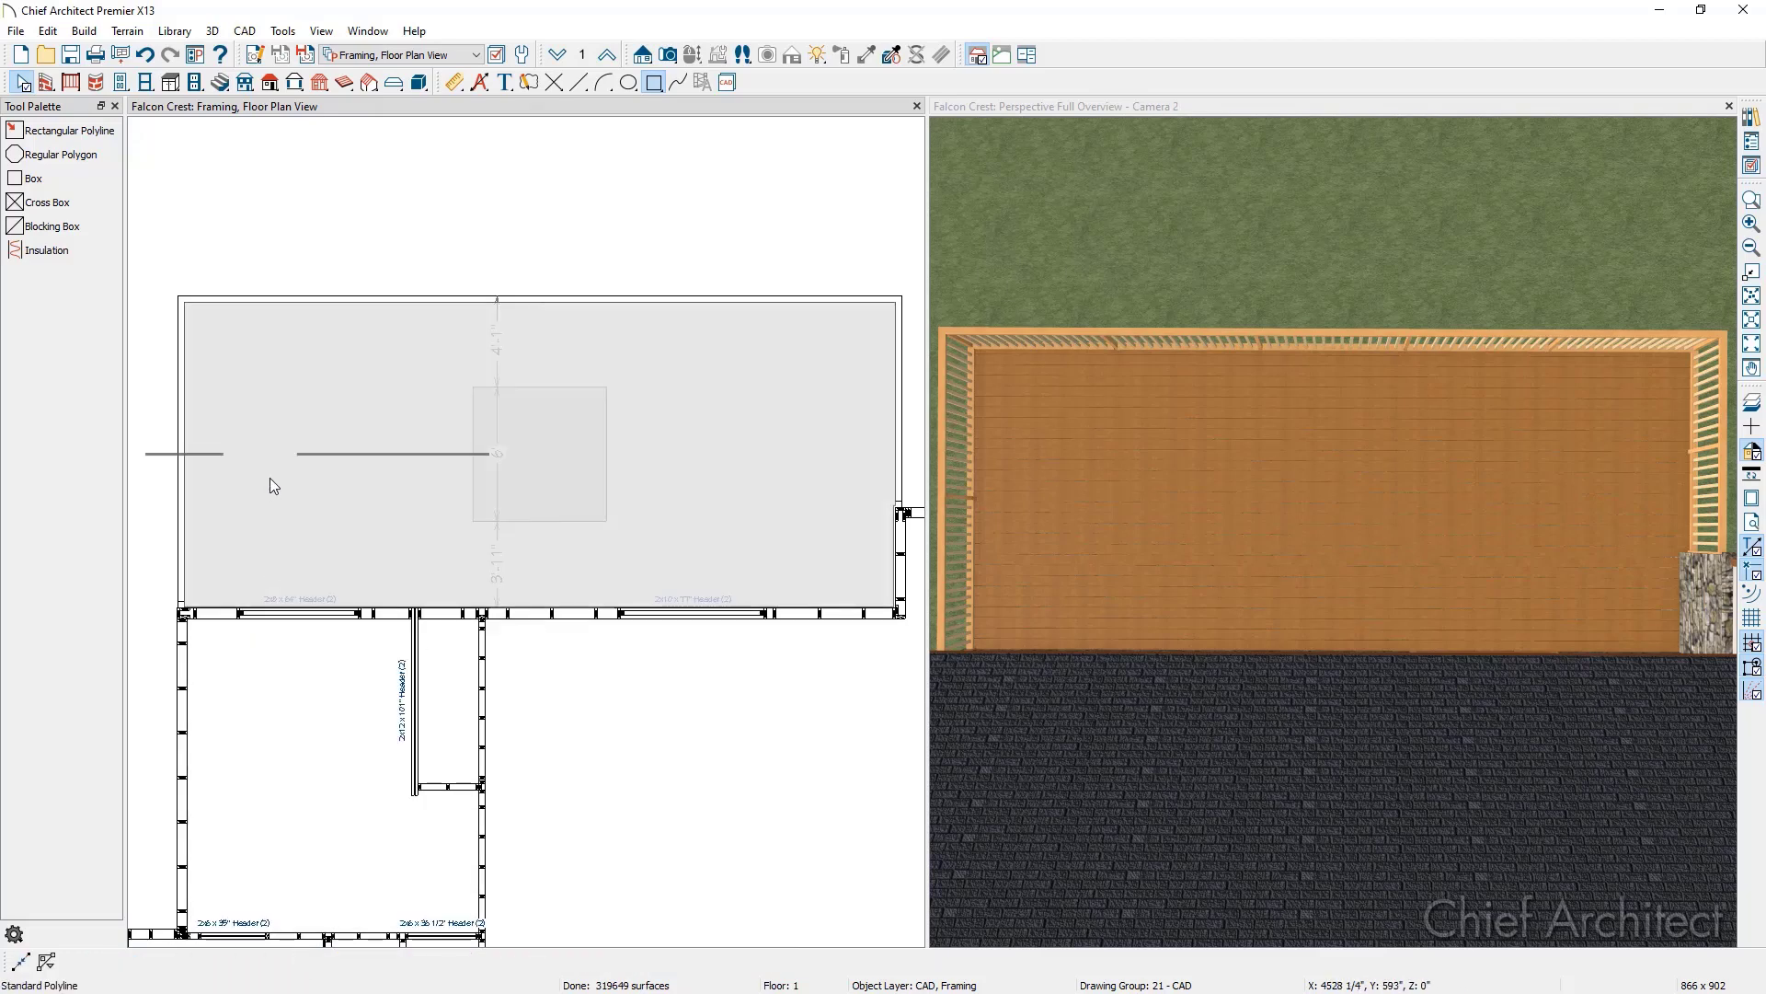
click(269, 478)
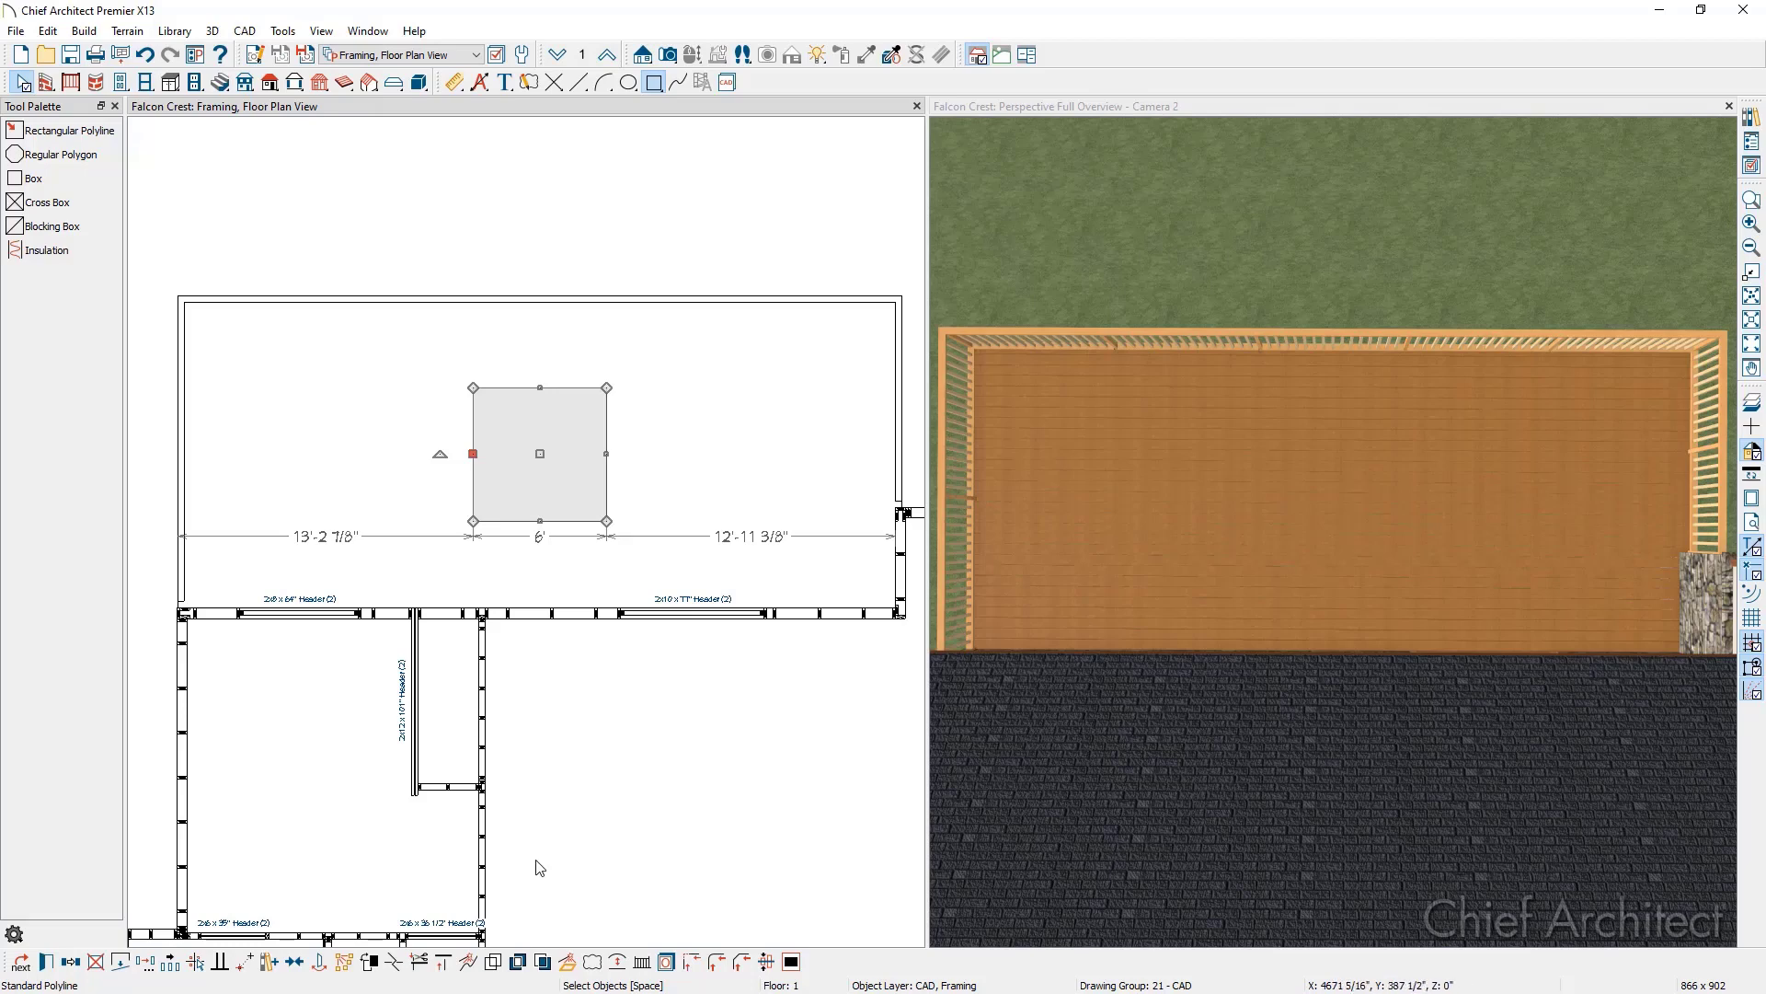
Step: Convert the centered rectangle into a Hole in Floor Platform on the default layer and deselect it
click(576, 962)
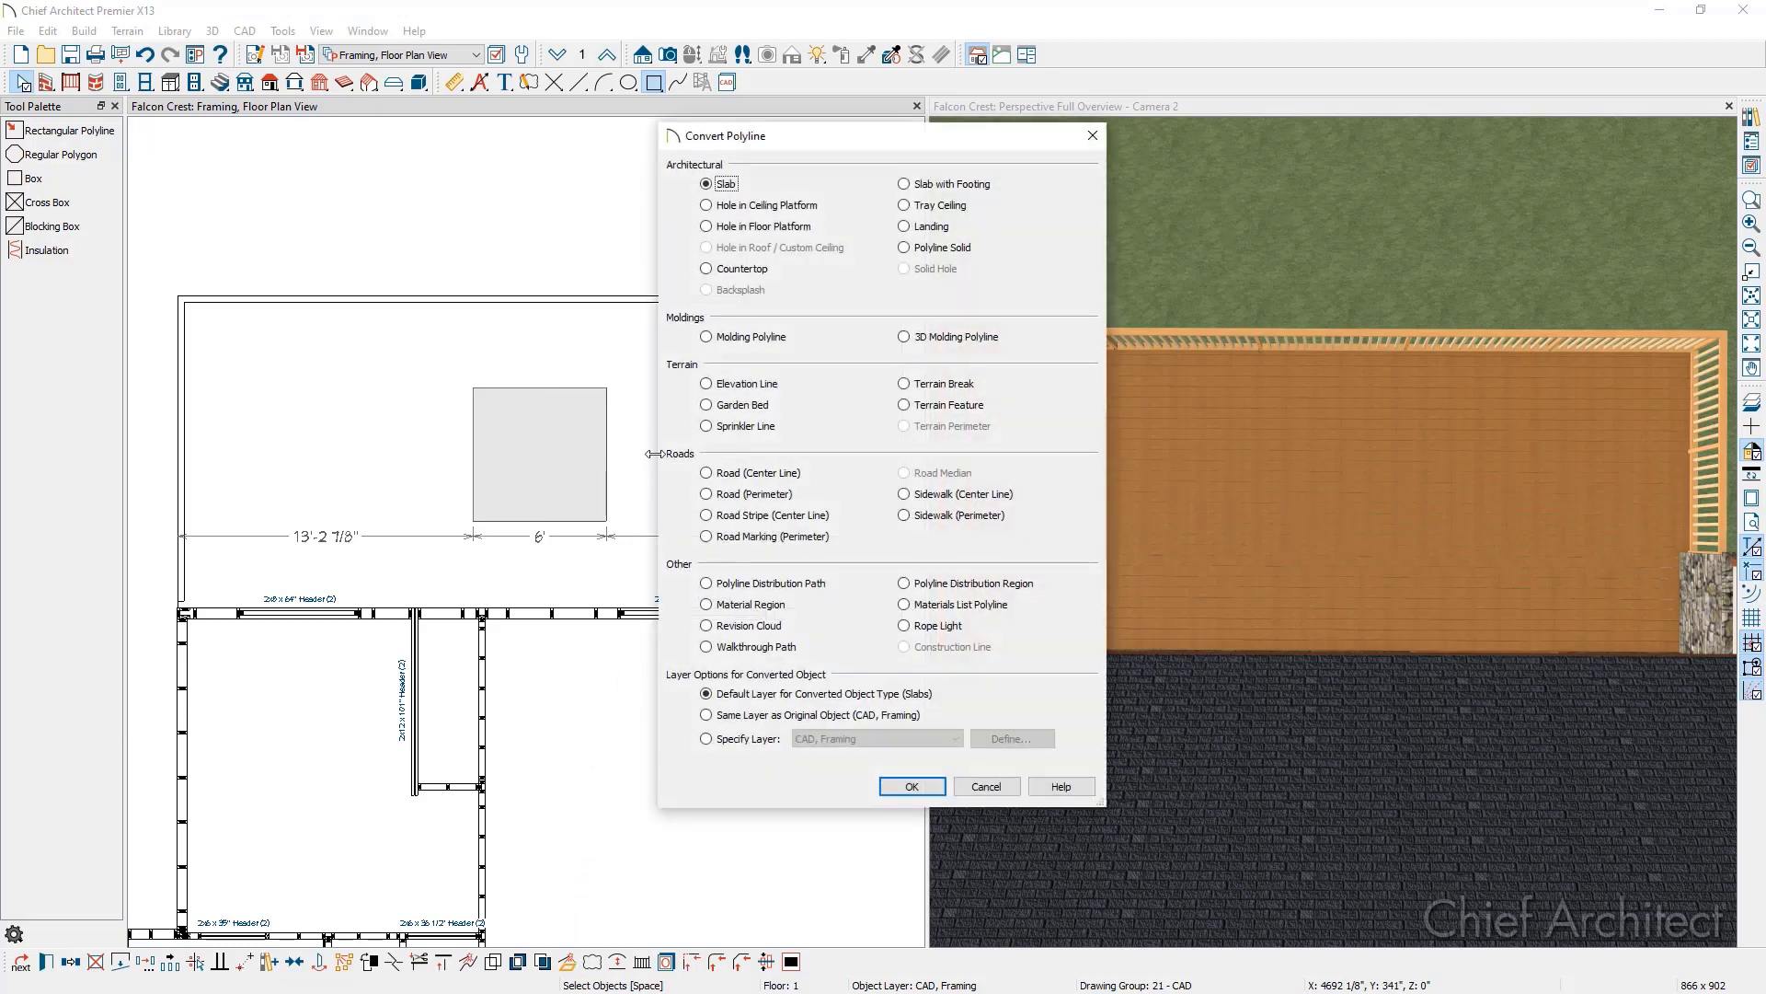
click(758, 232)
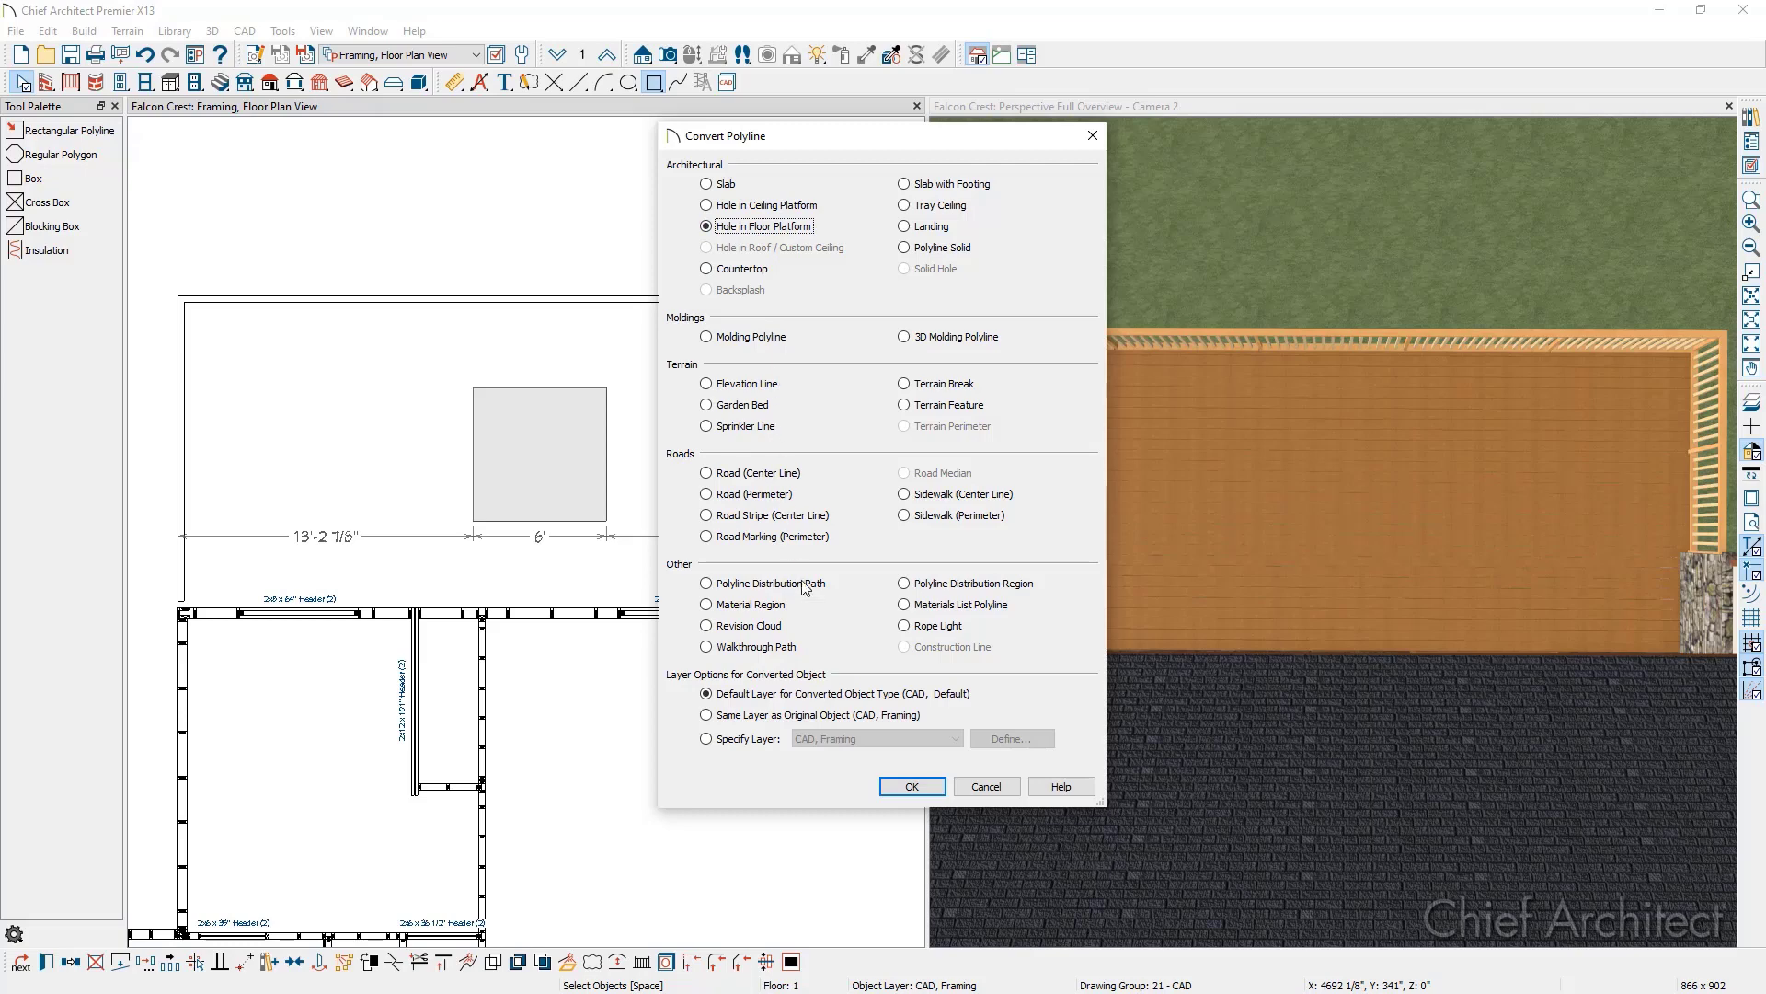
click(906, 784)
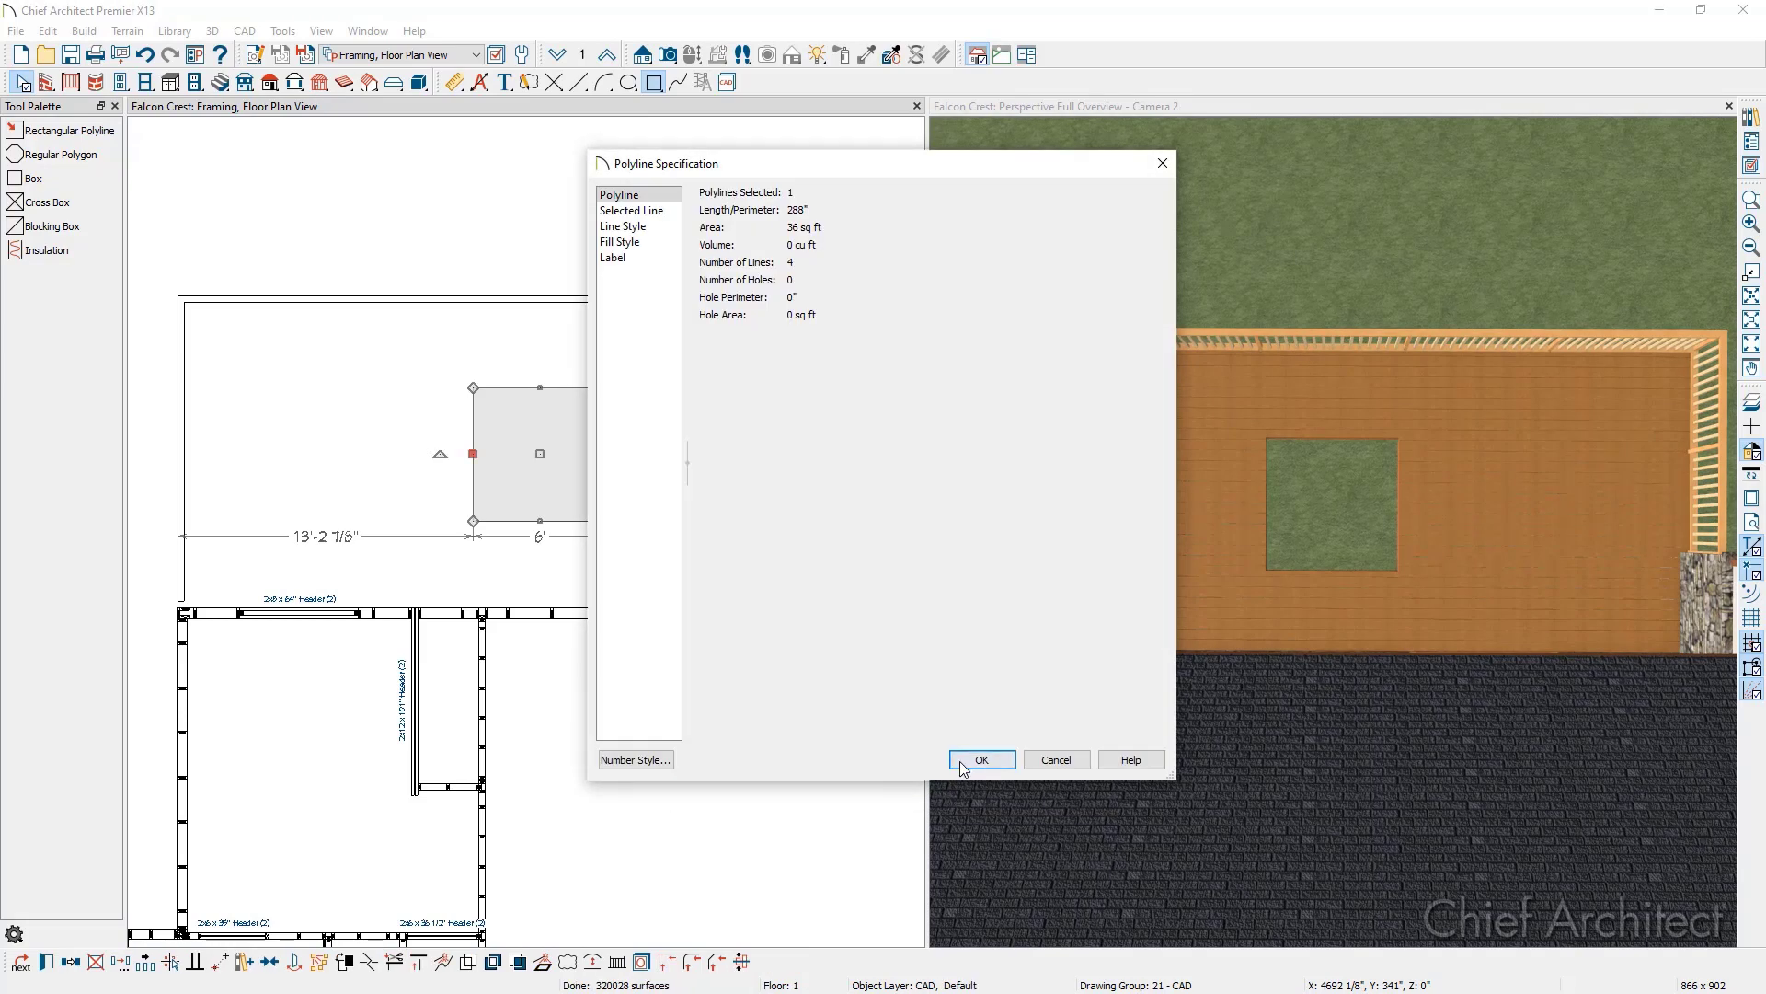
click(962, 760)
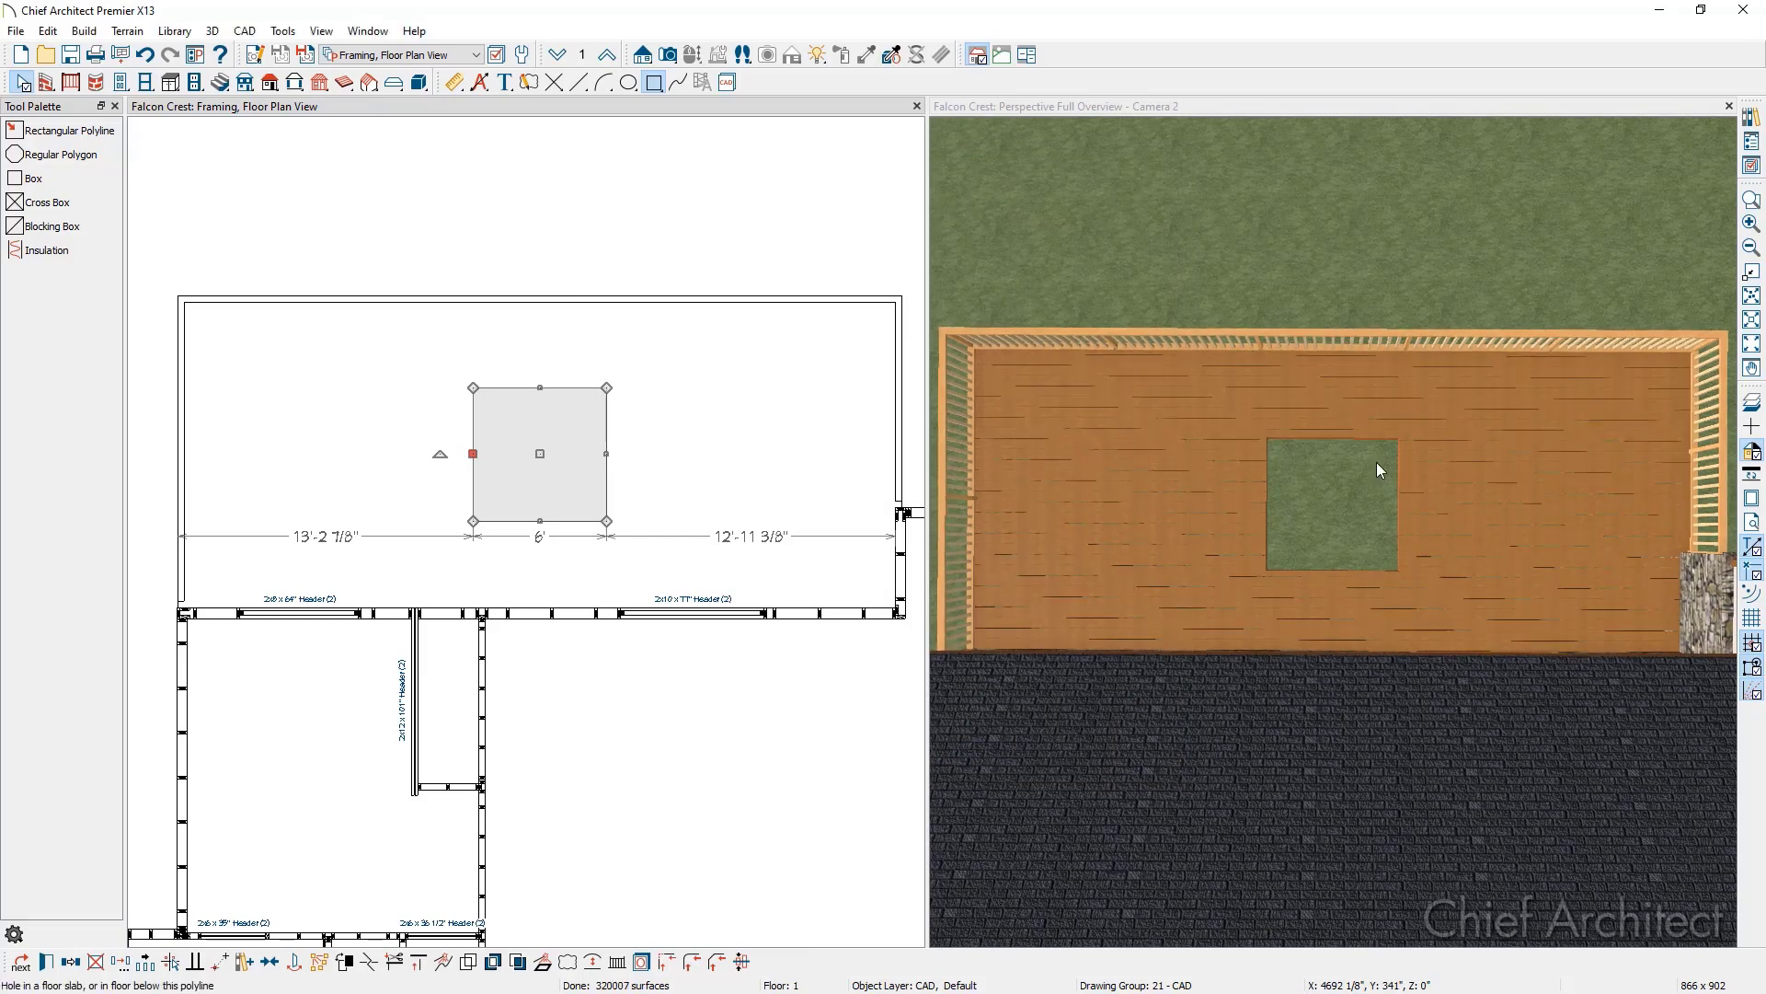
scroll(1378, 462, up, 5)
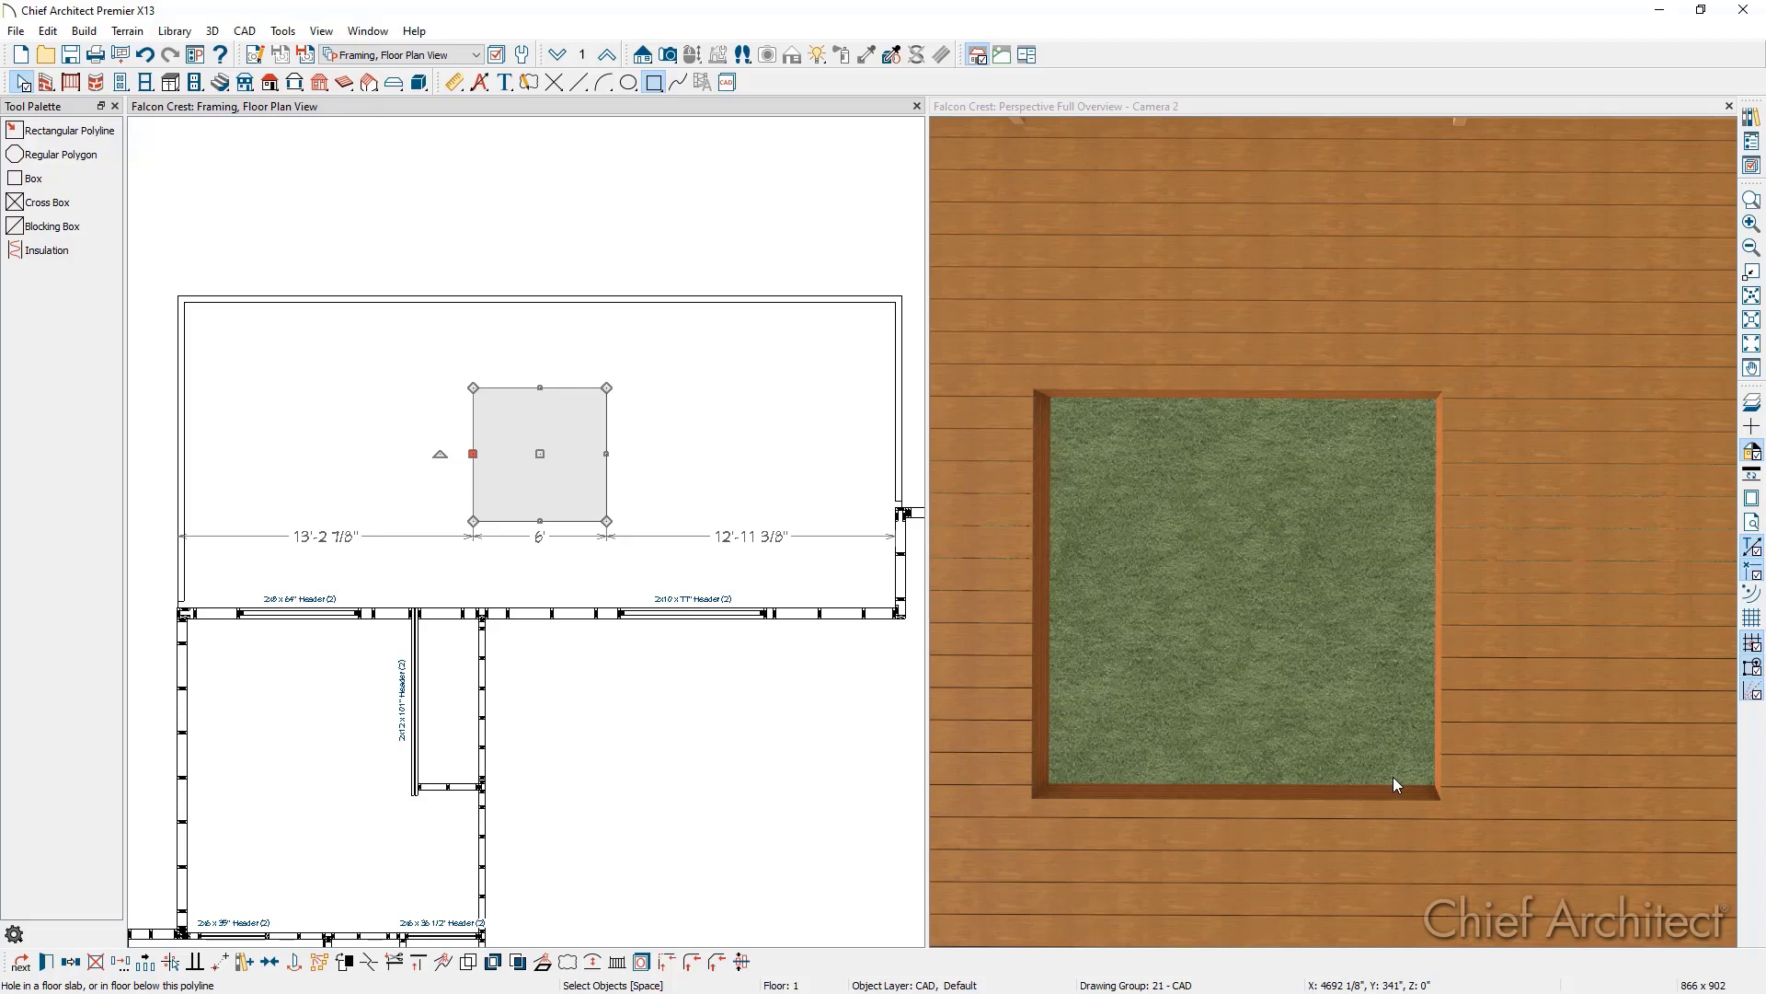
click(856, 243)
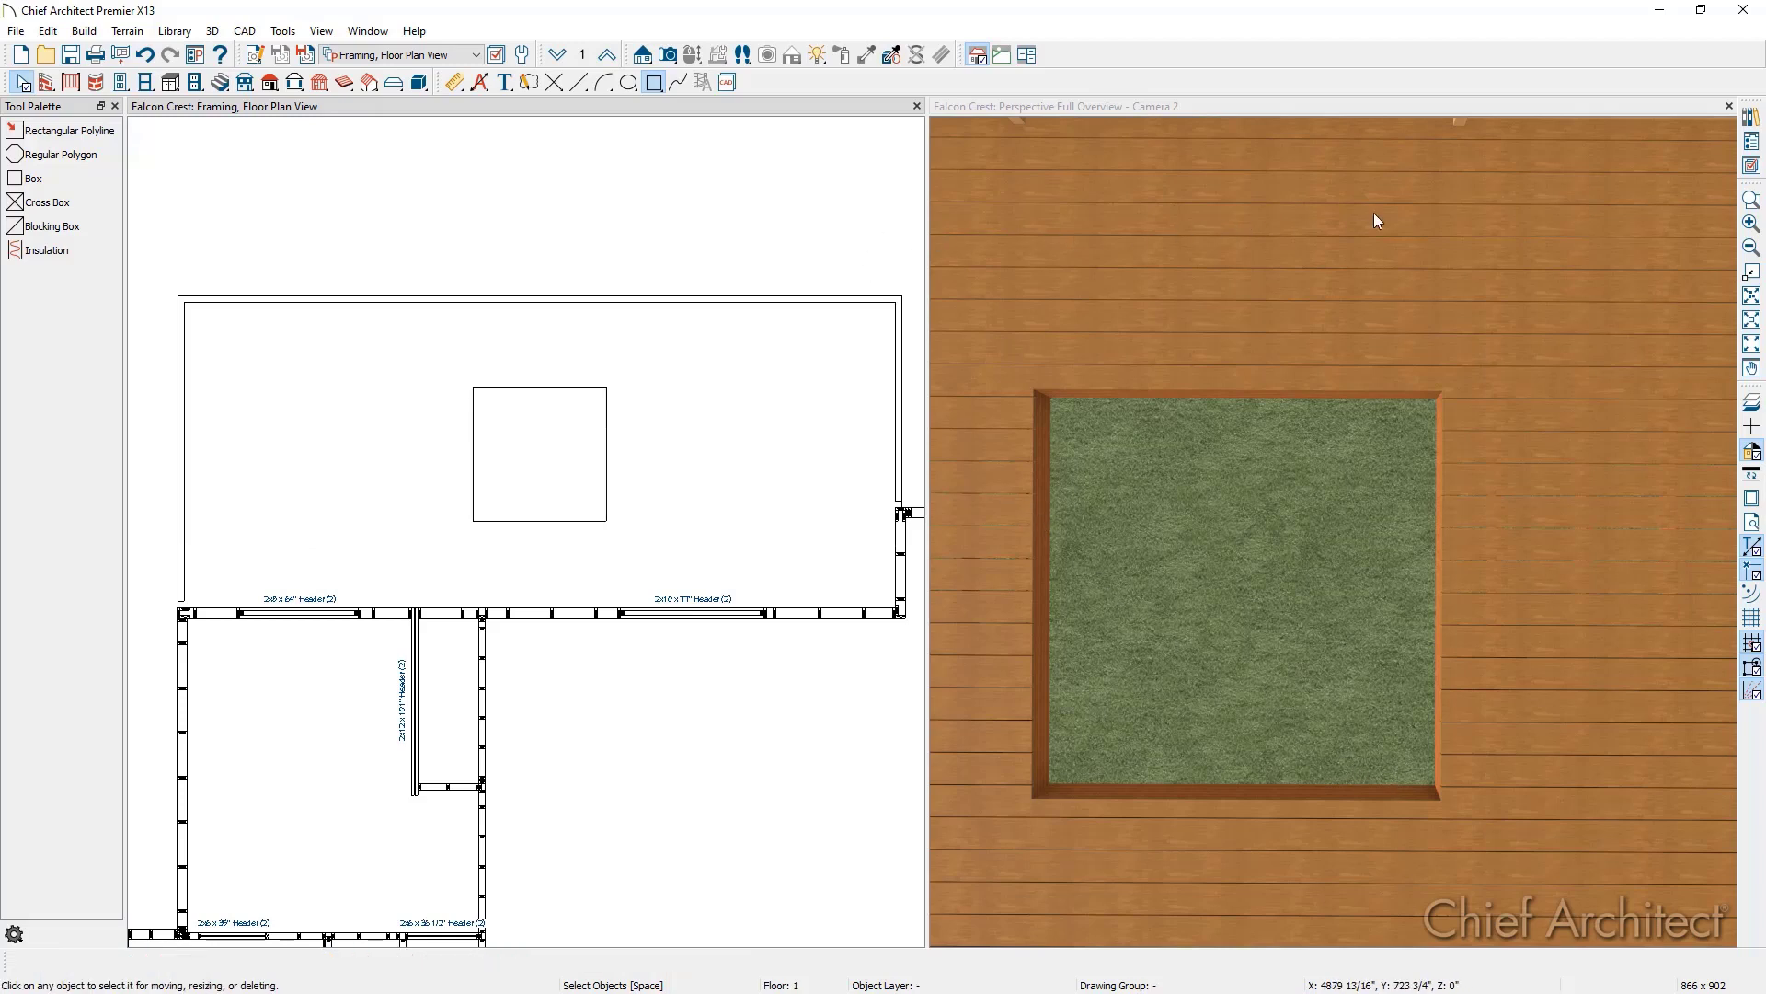
Step: Turn on display of the "Framing, Deck Planking" layer in the Framing, Floor Layer Set
click(1750, 169)
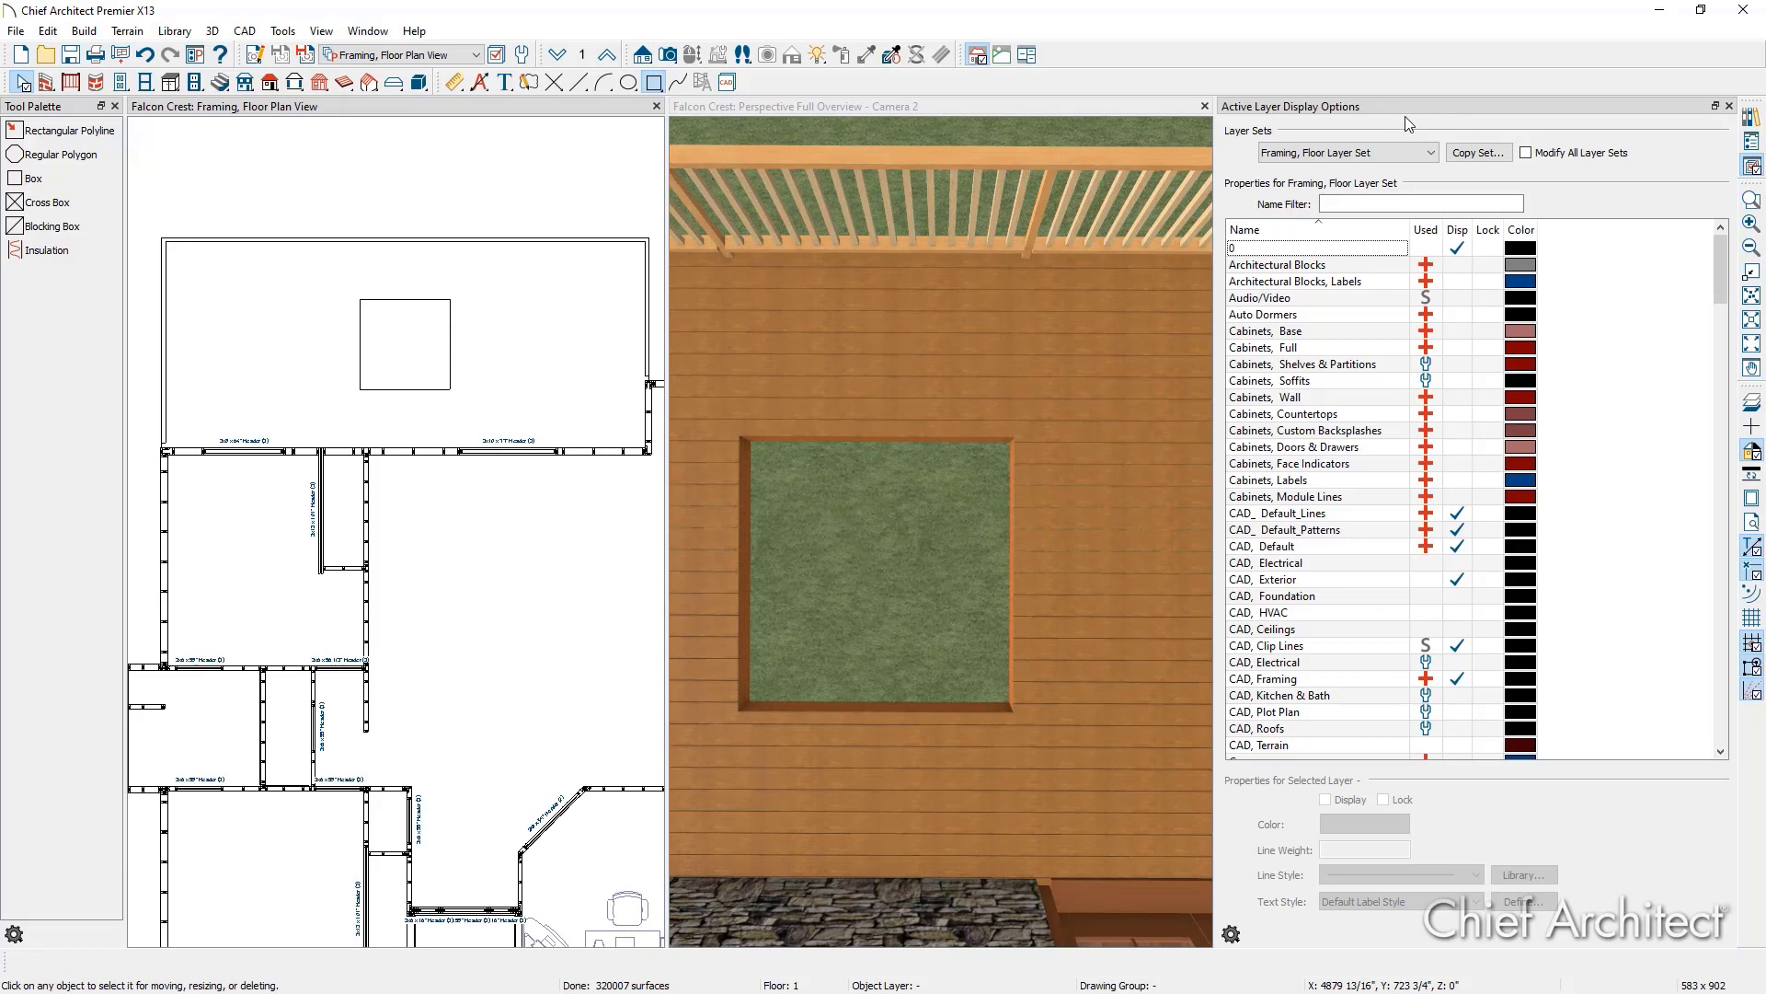
drag(1718, 276, 1713, 454)
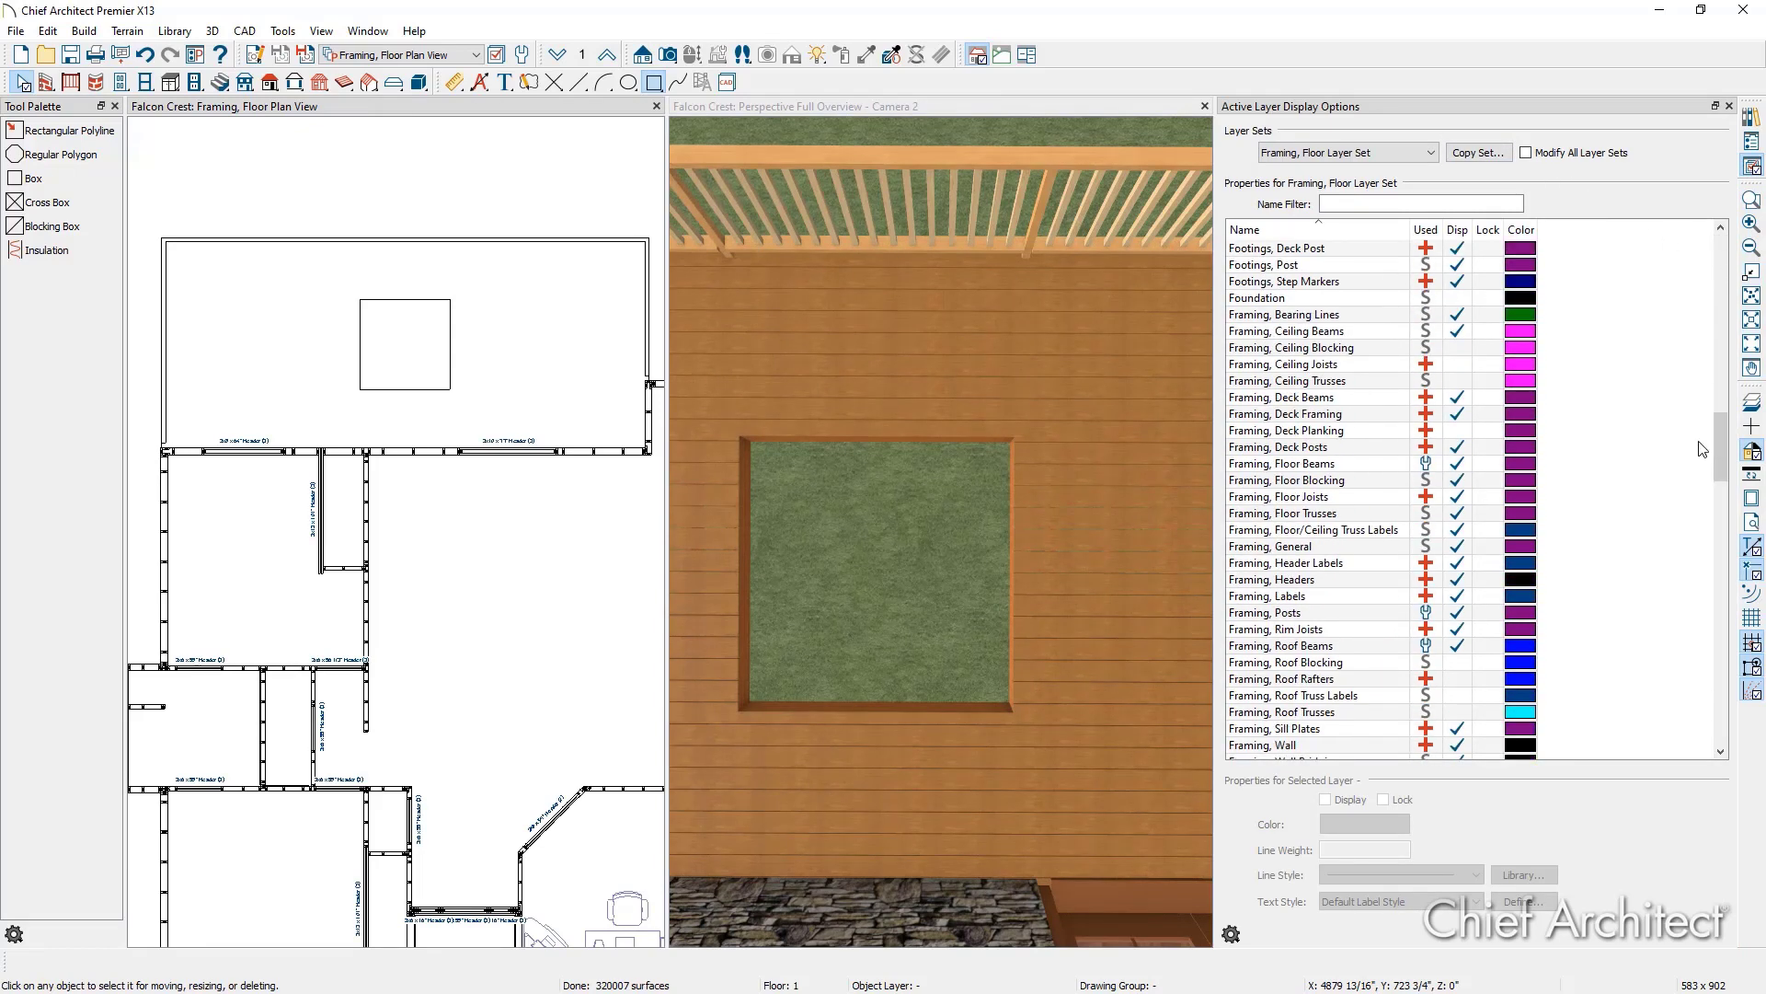
click(1453, 432)
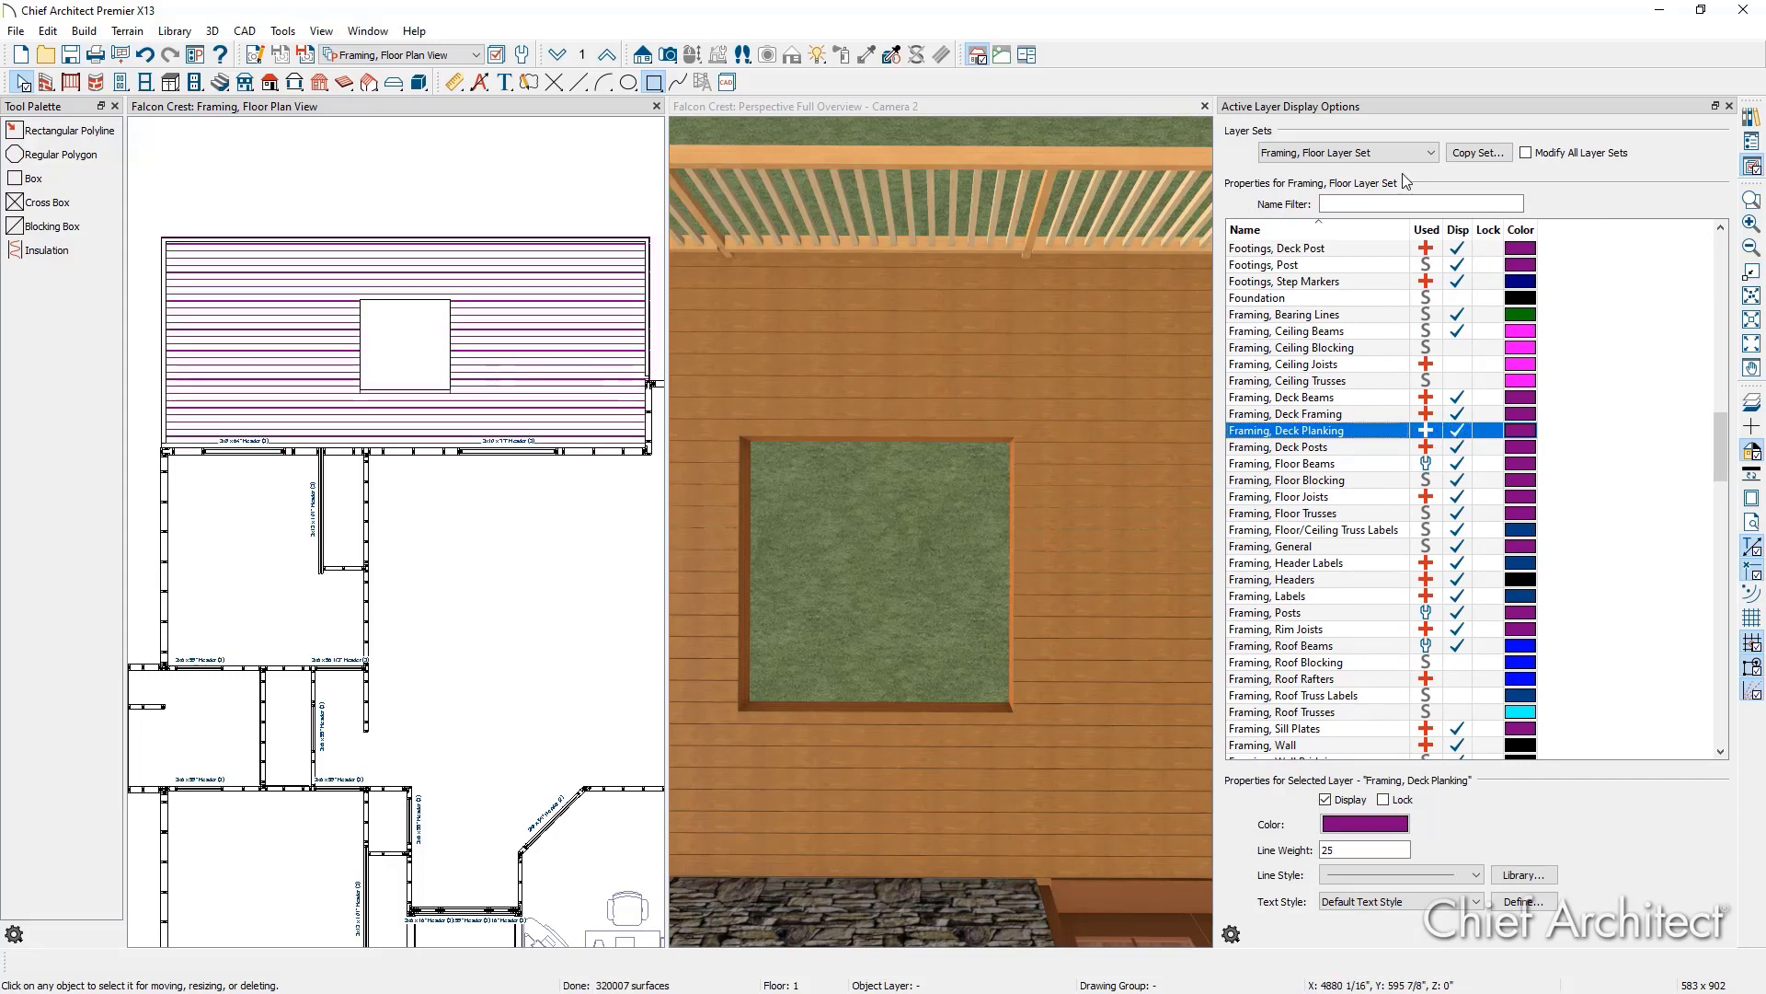
click(1729, 105)
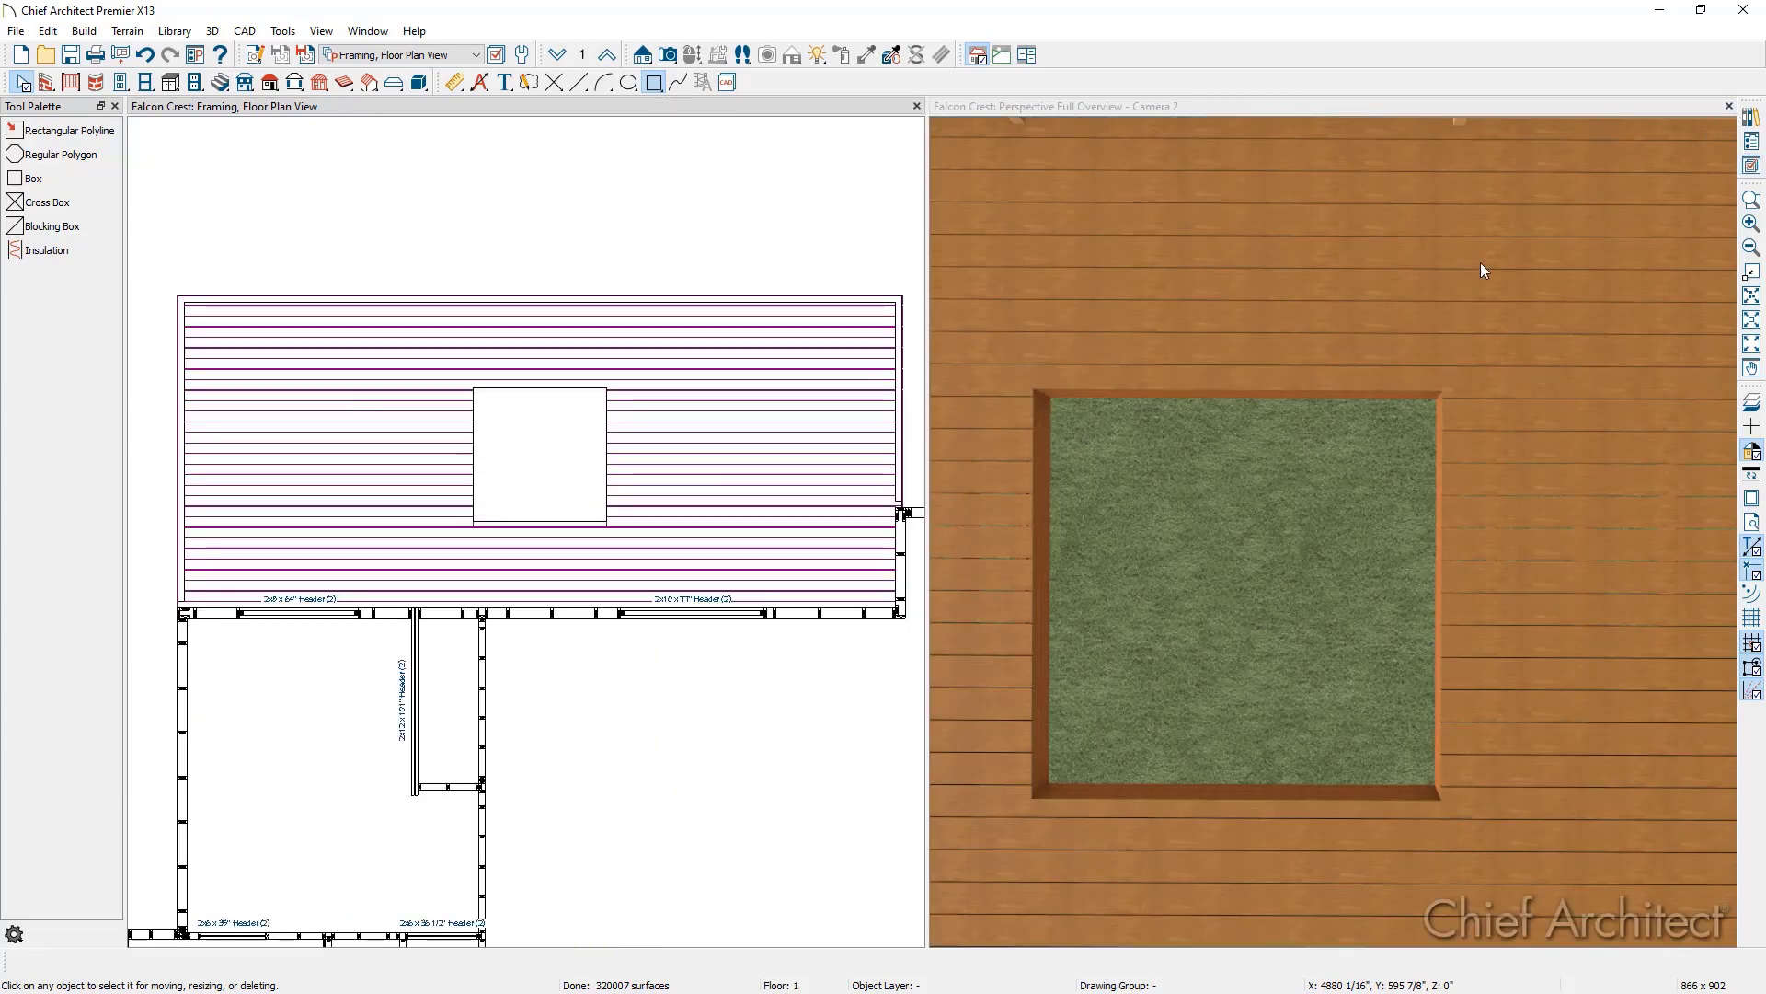
Step: Move the hole's lower edge up to line up with the nearest deck plank edge
scroll(488, 529, up, 6)
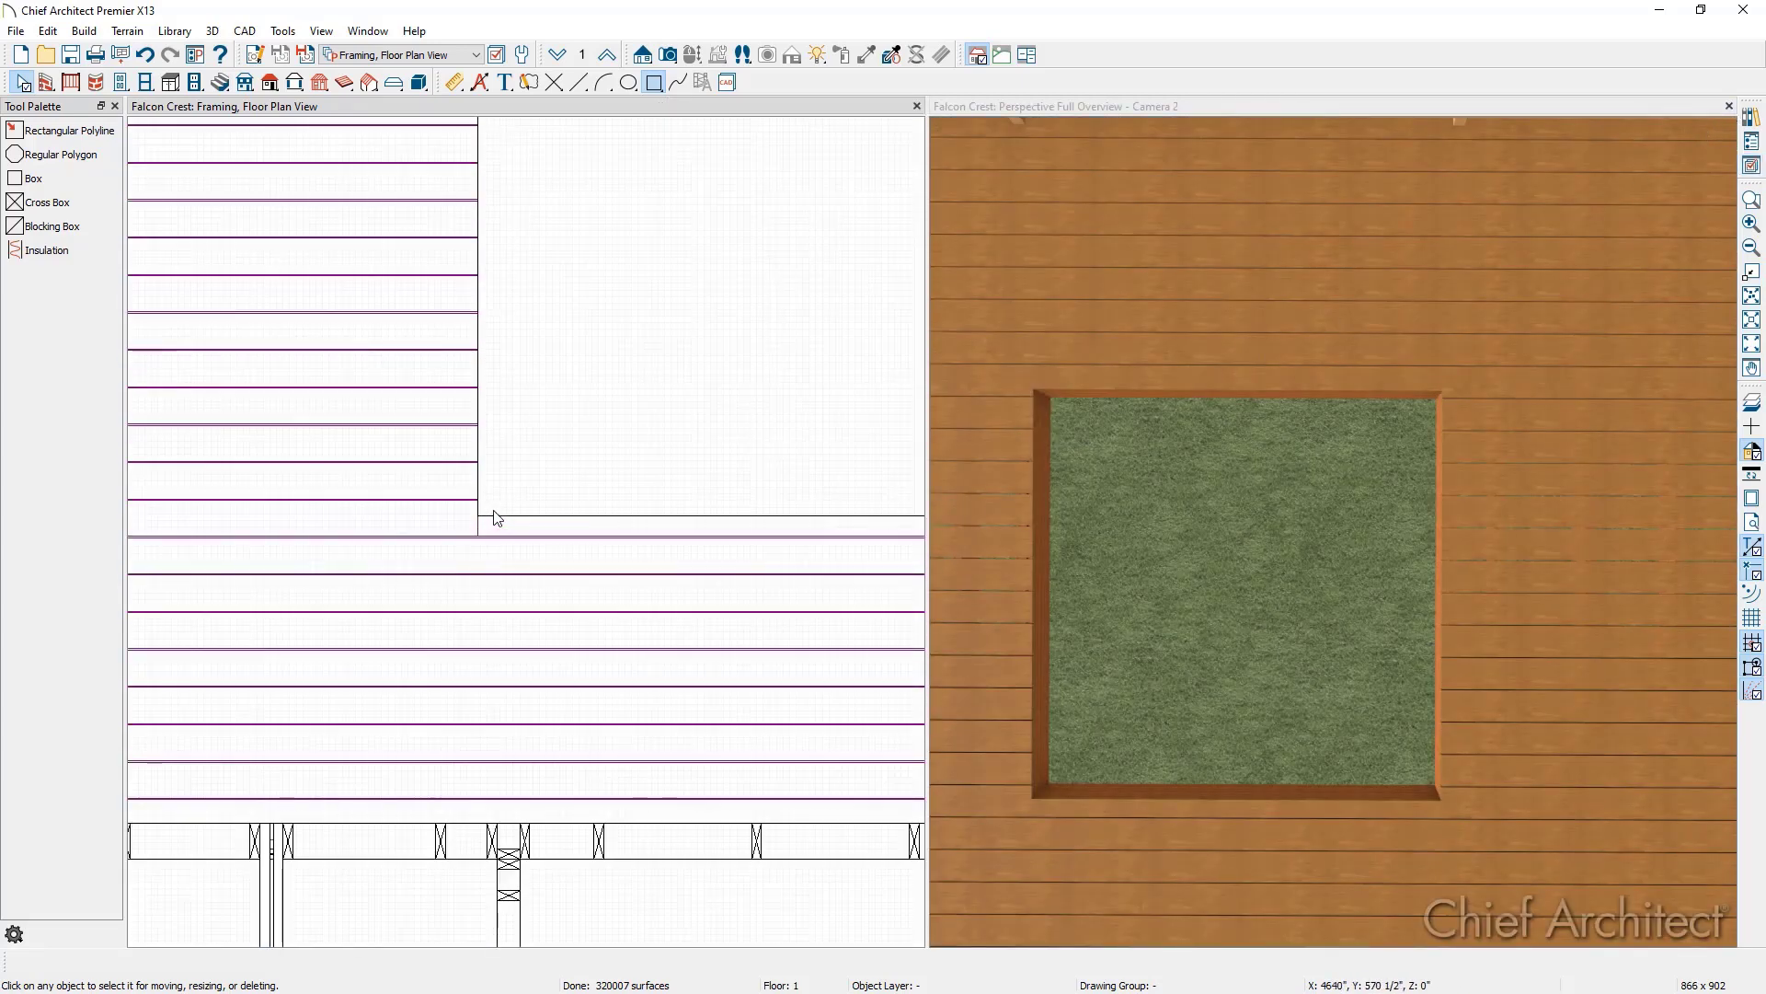
scroll(494, 520, up, 4)
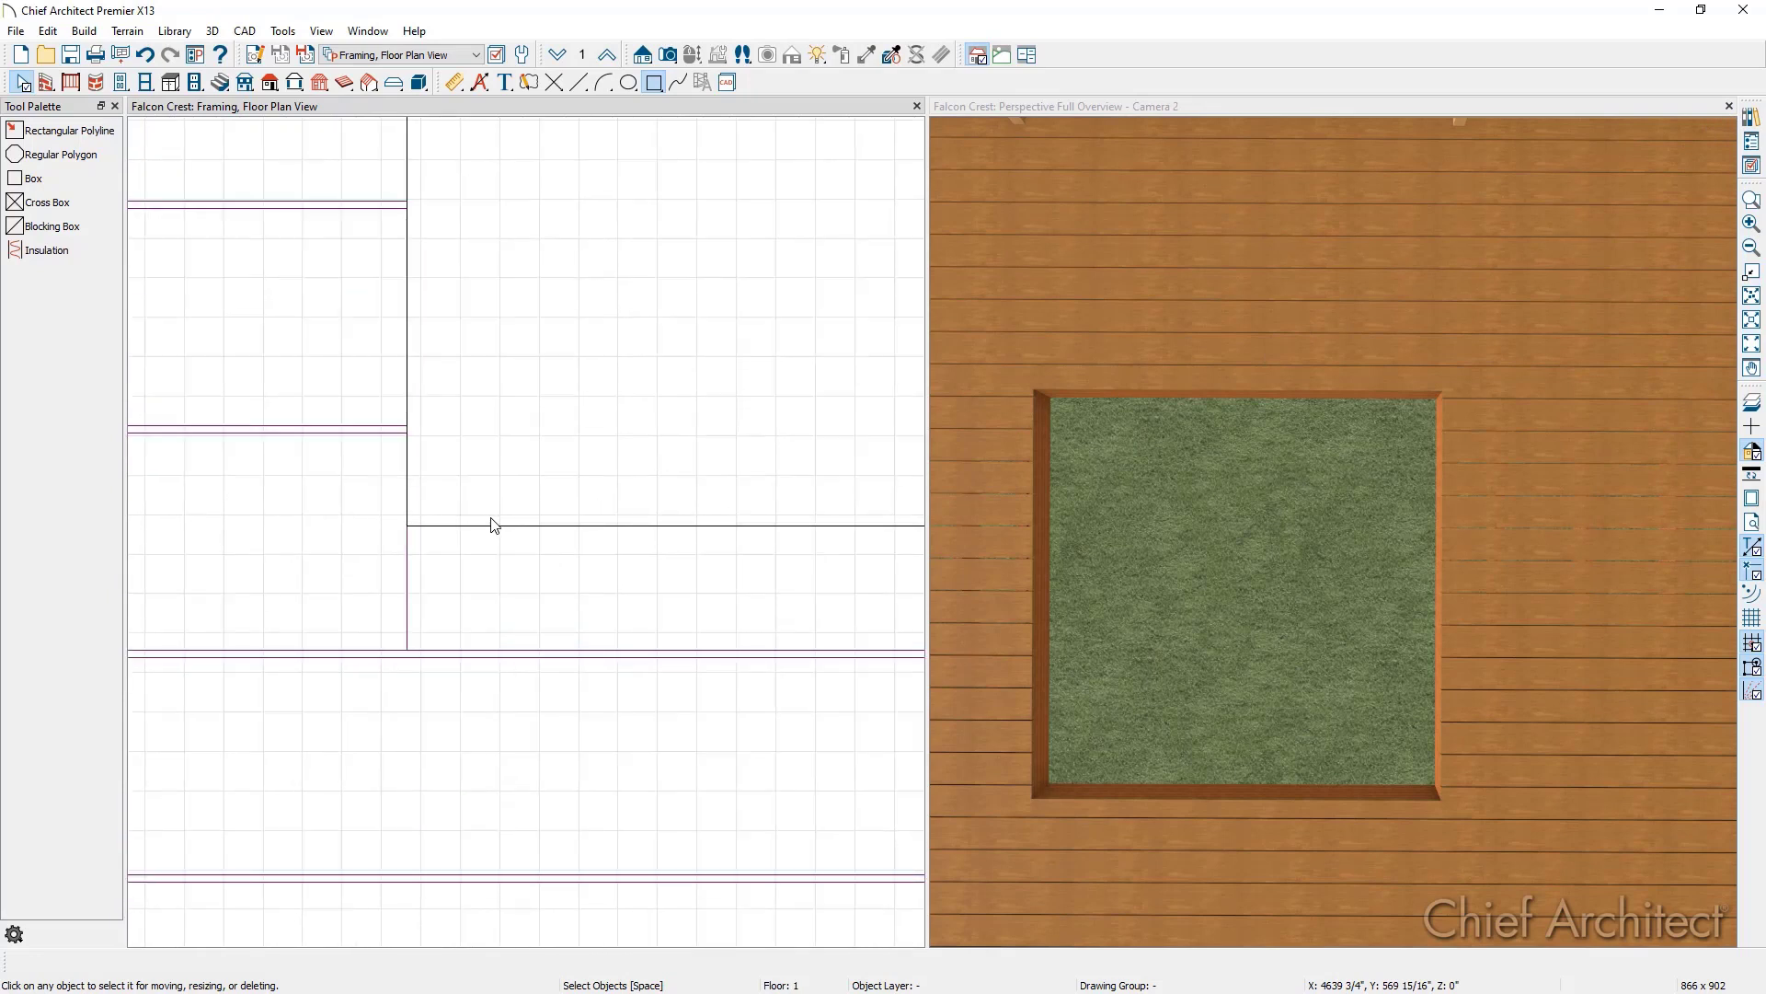
click(486, 524)
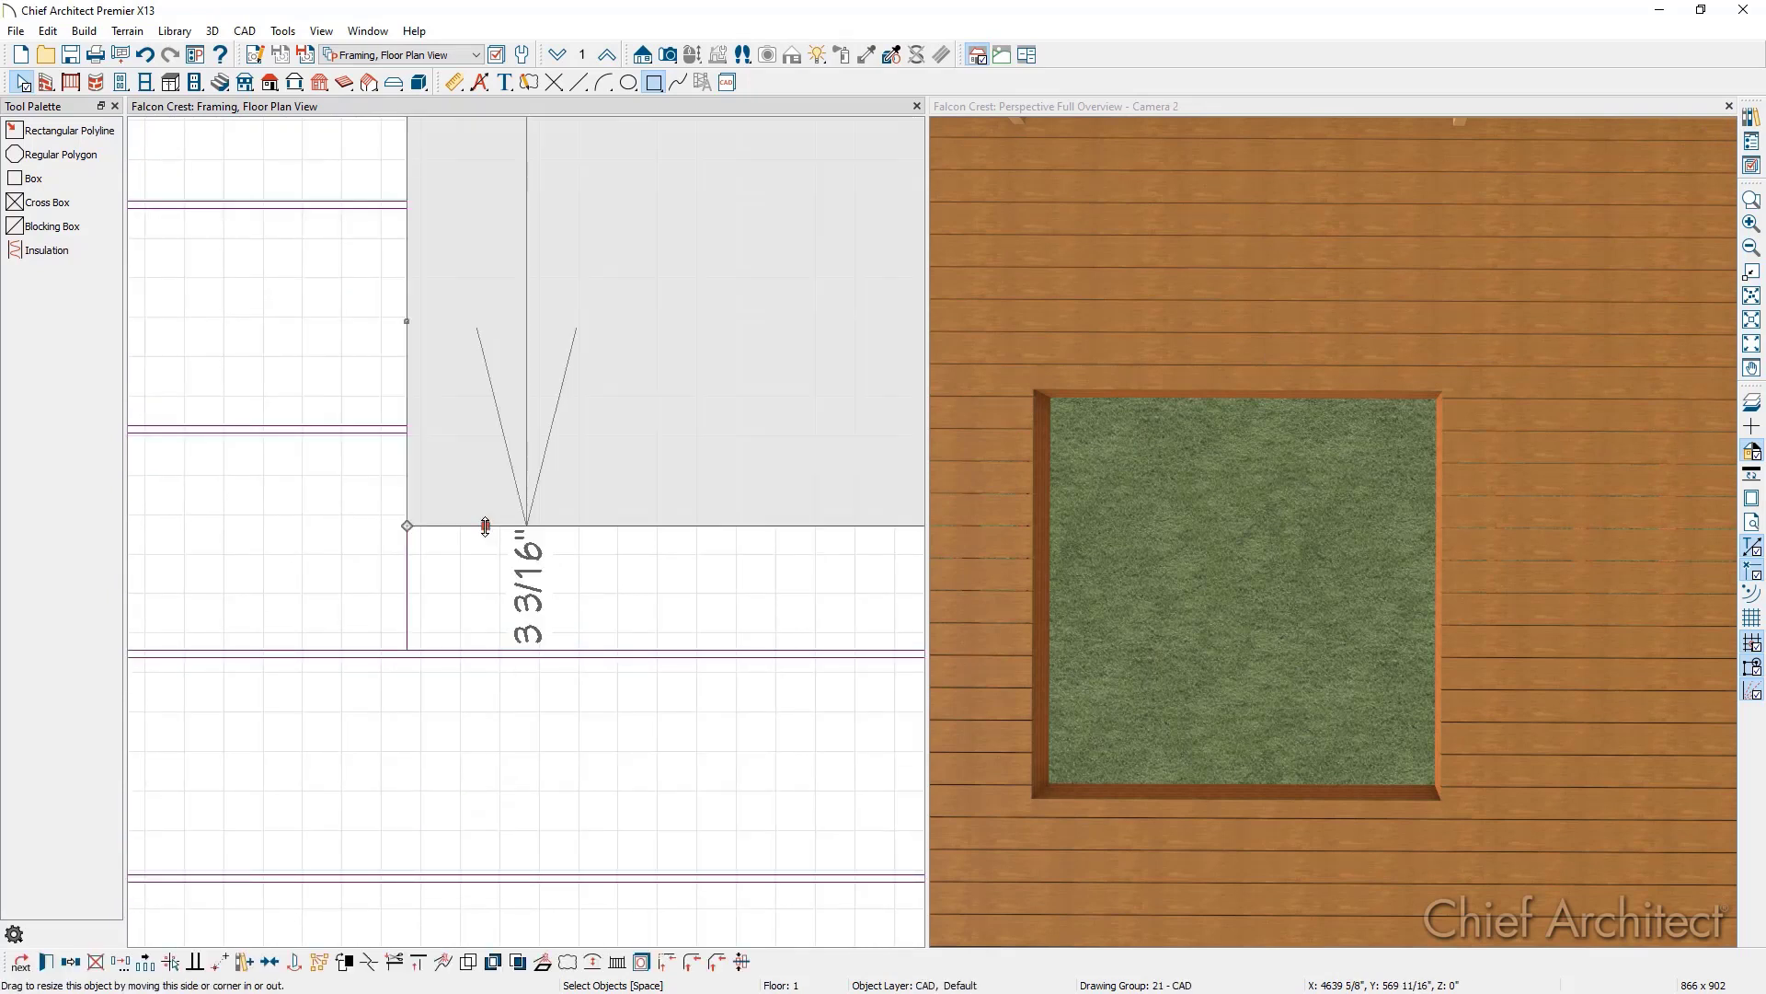
drag(479, 516, 406, 424)
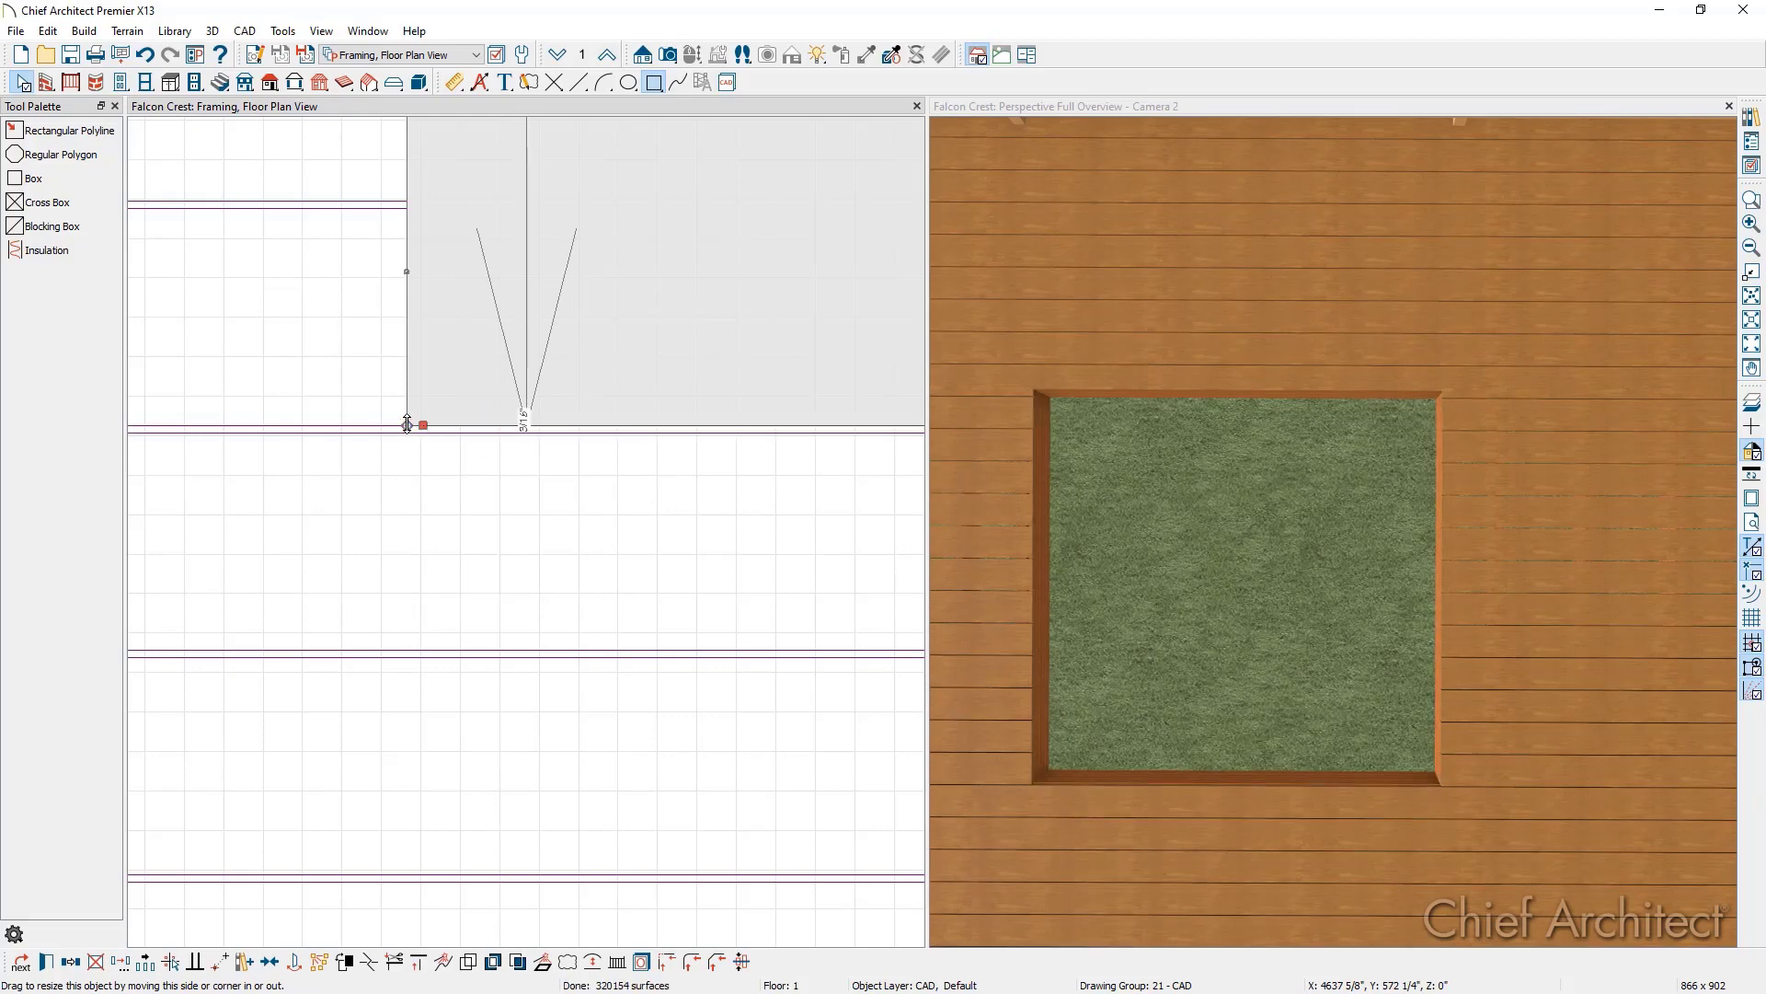
Step: Move the hole's upper edge down to align with the nearest deck plank edge below it
scroll(418, 457, down, 4)
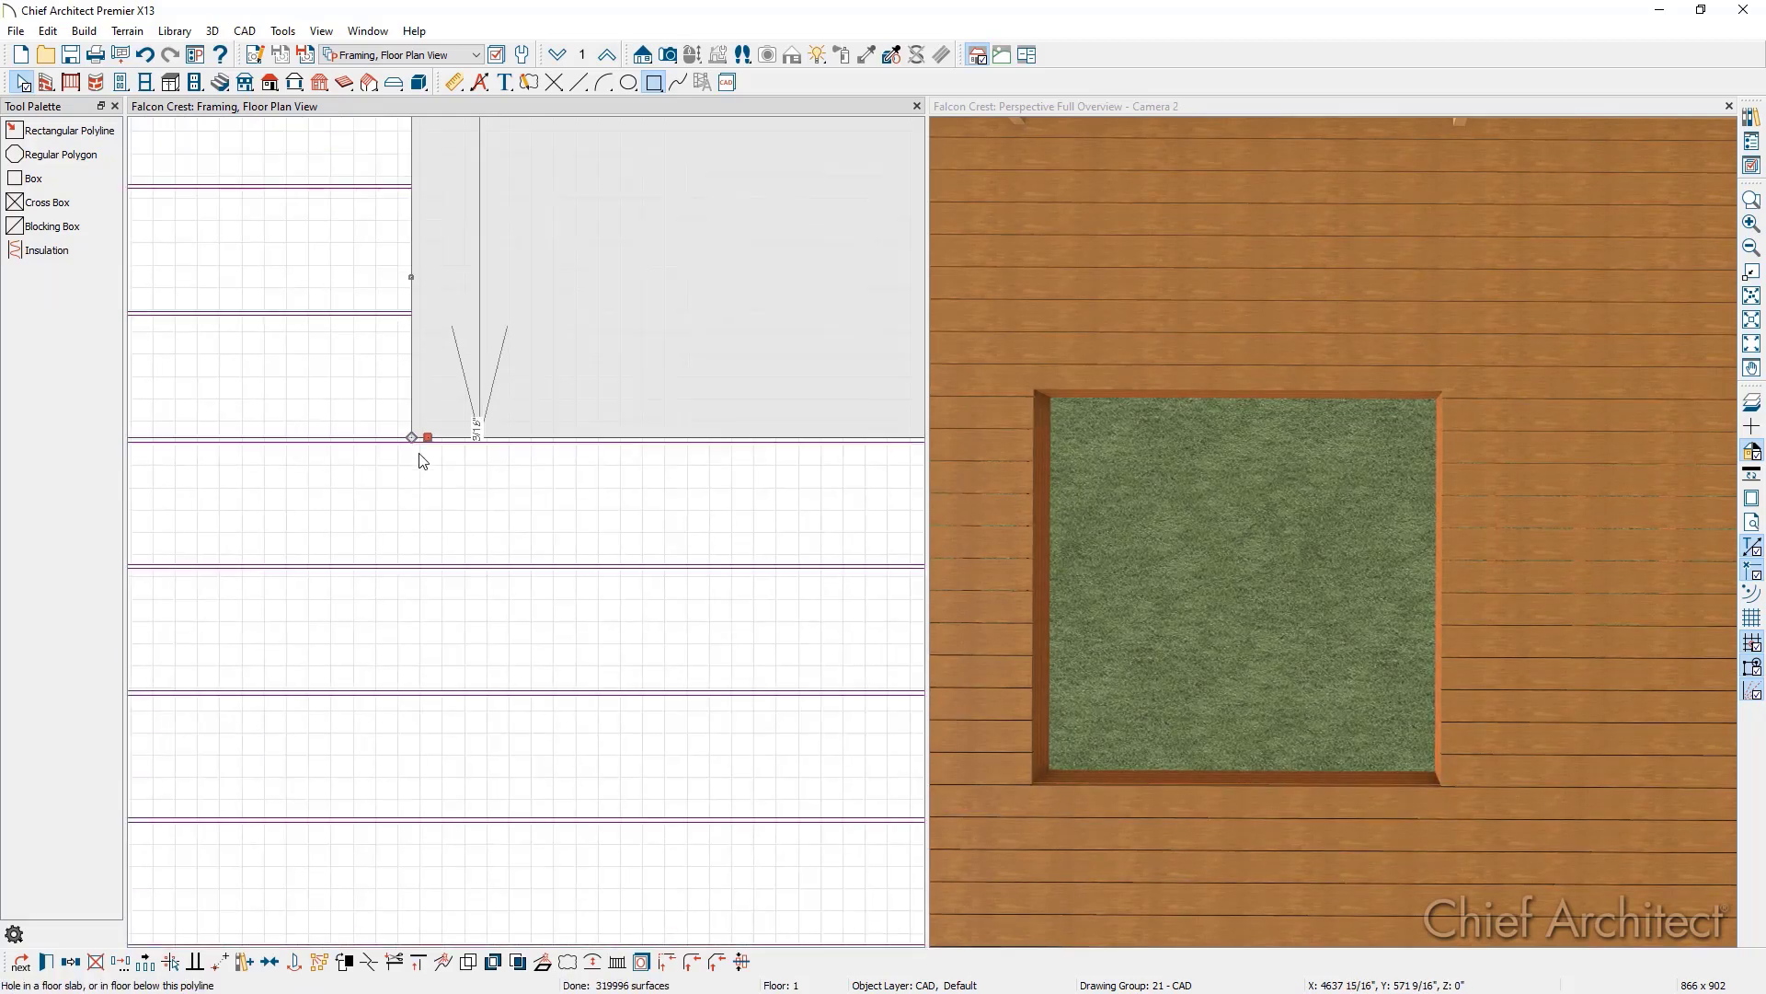
scroll(433, 451, up, 4)
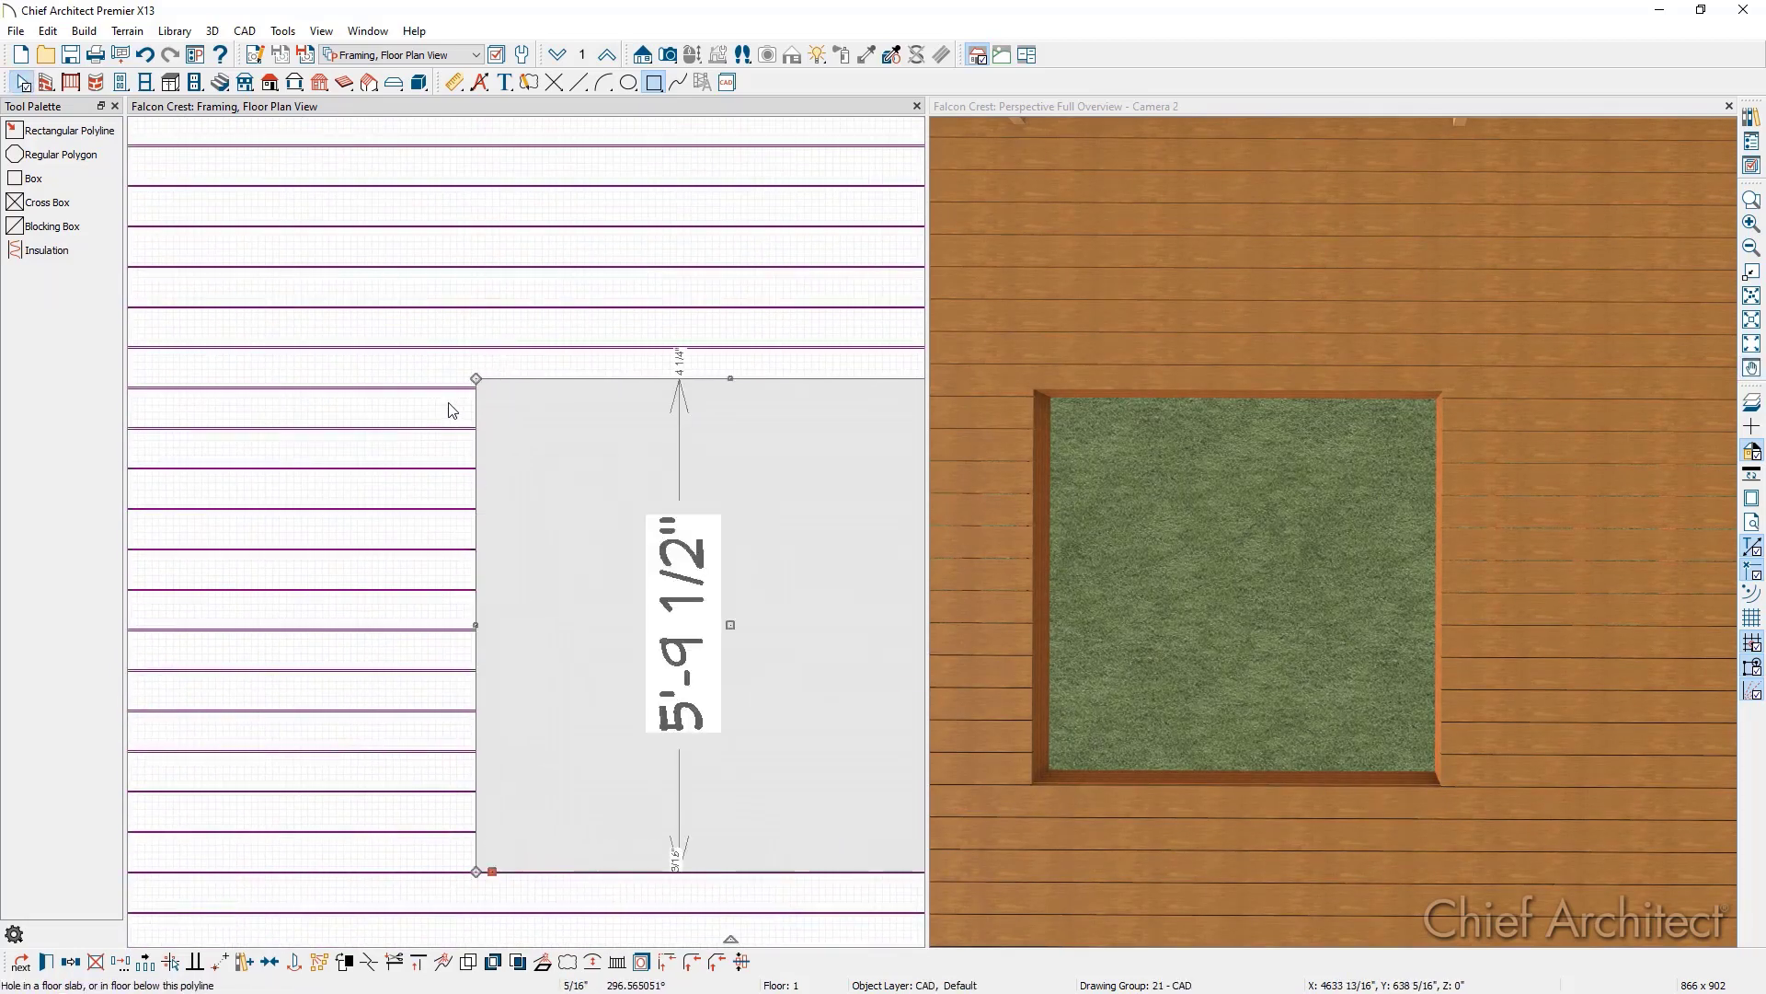
scroll(517, 380, up, 2)
drag(703, 351, 483, 390)
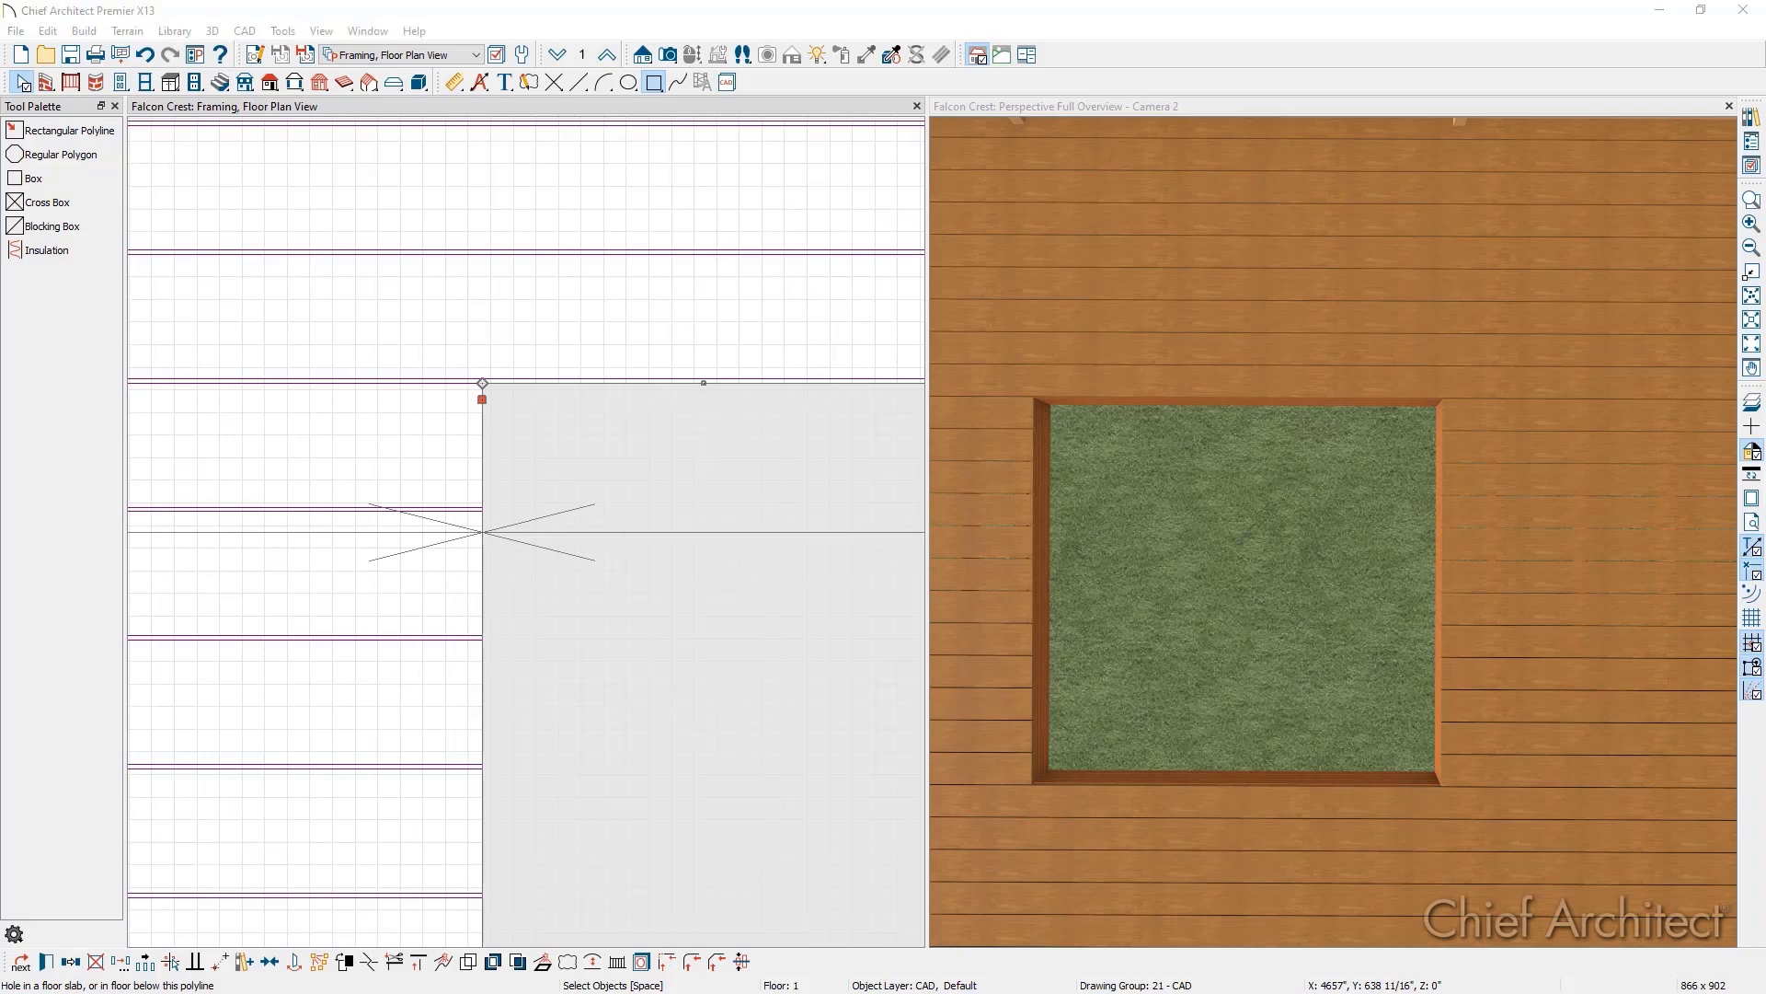
drag(1765, 174, 1132, 135)
double_click(1422, 138)
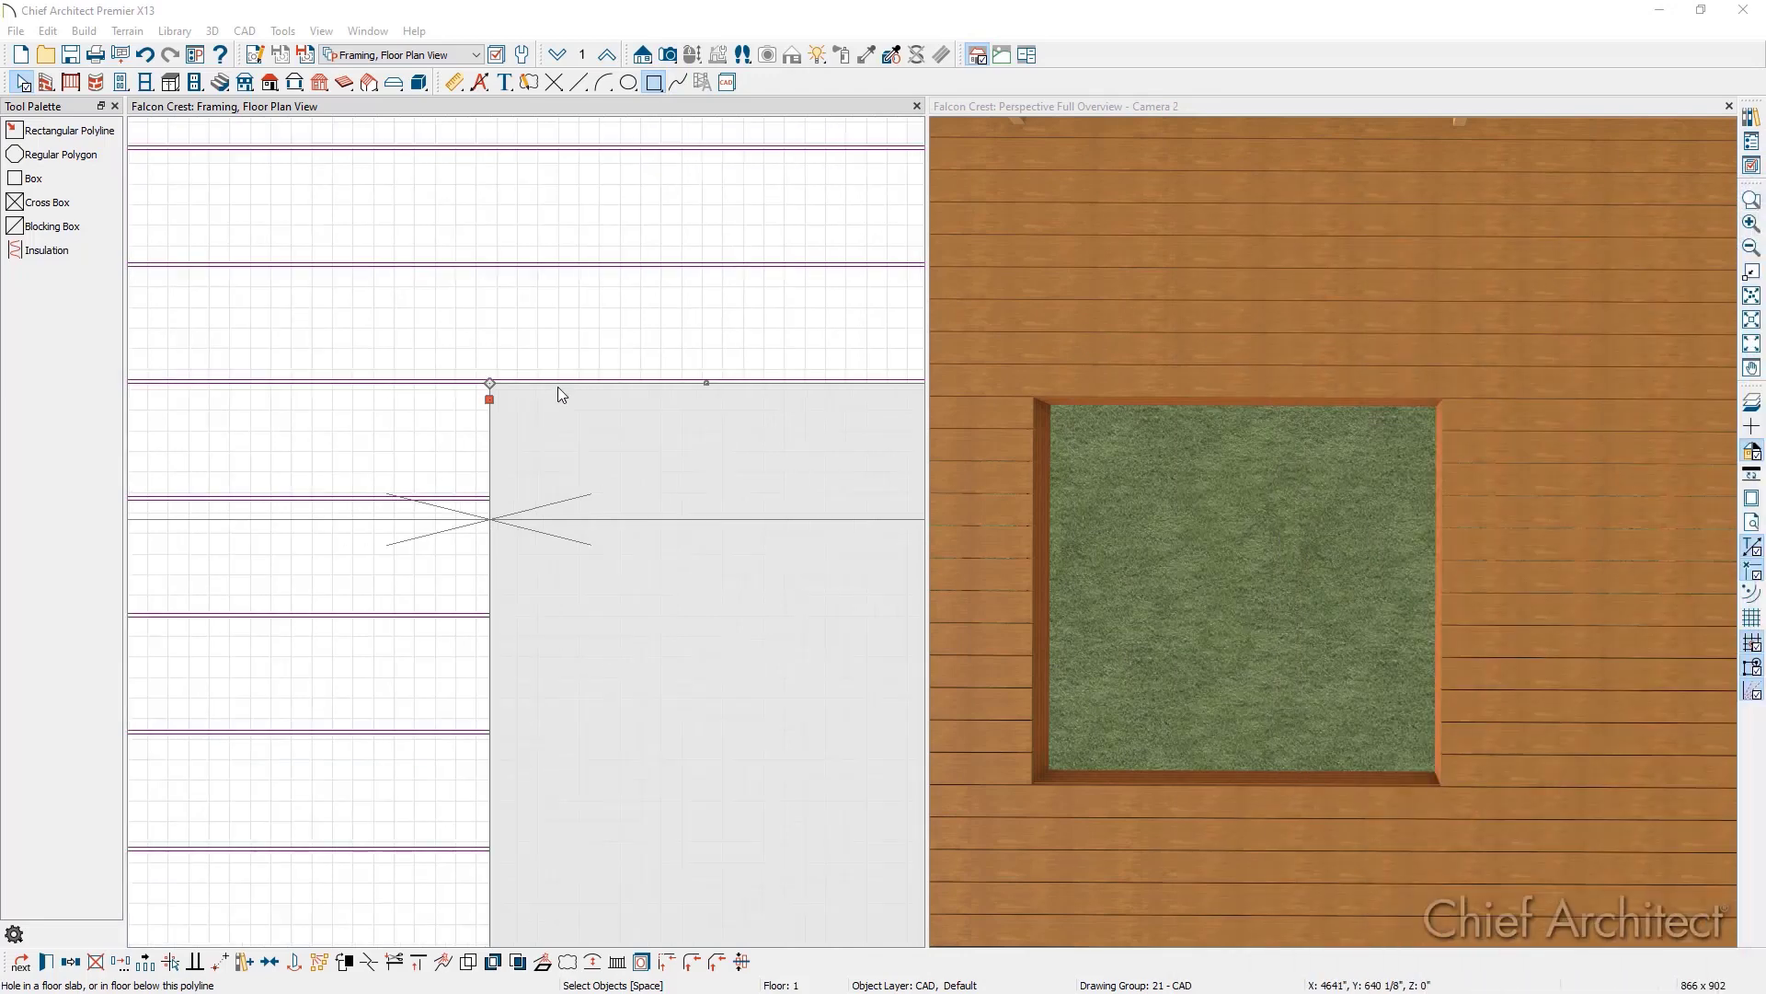
Step: Draw a narrow vertical rectangular polyline inside the hole along its left edge, spanning from the upper corner to the lower edge
scroll(557, 387, down, 4)
key(p)
drag(553, 599, 524, 466)
click(509, 465)
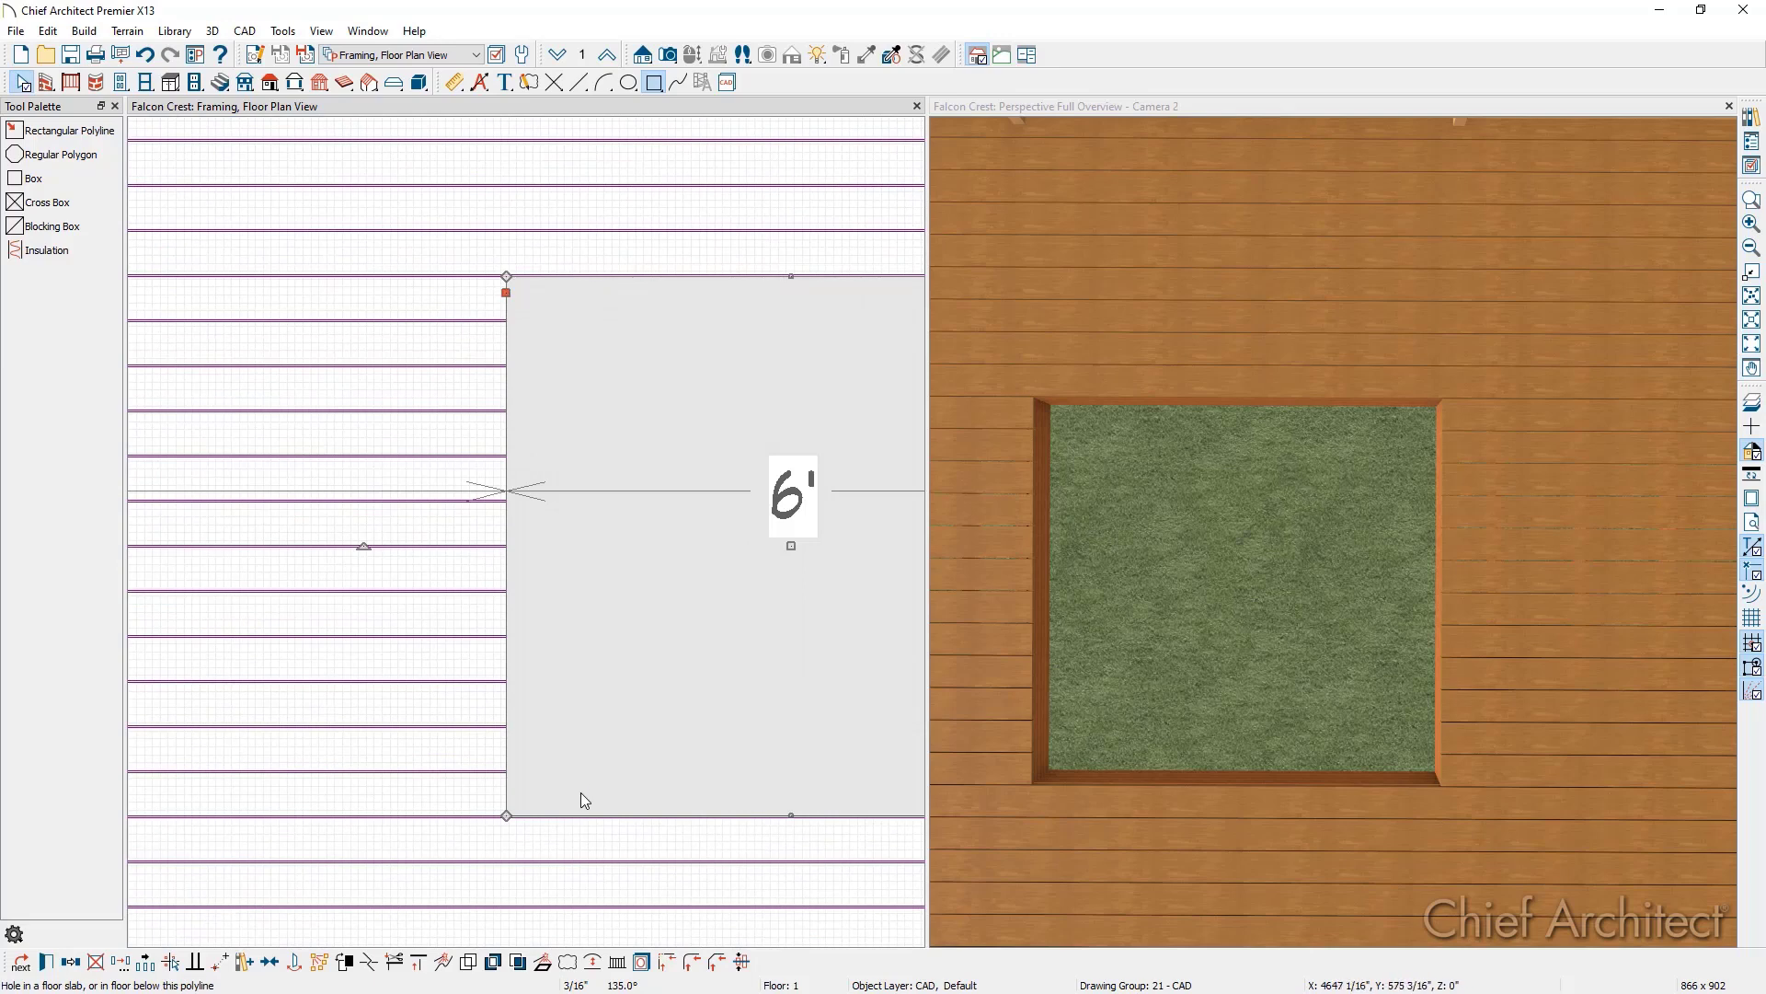
click(113, 135)
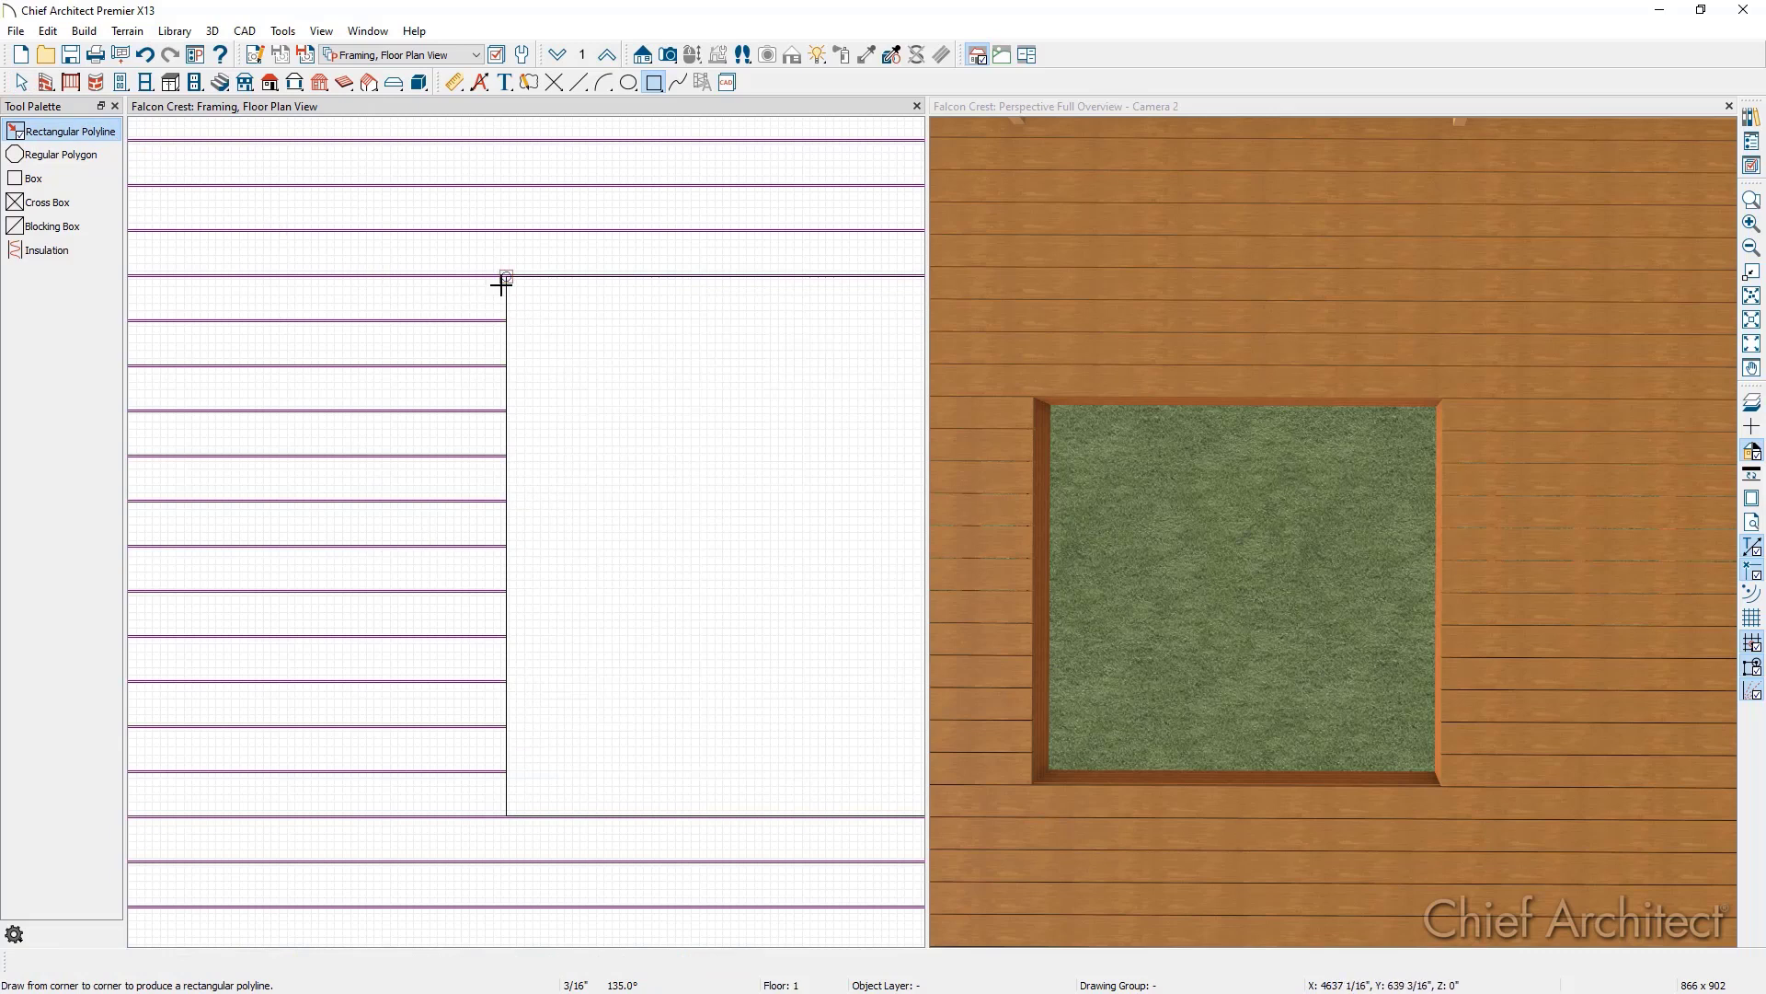
drag(505, 285, 550, 581)
drag(537, 733, 549, 811)
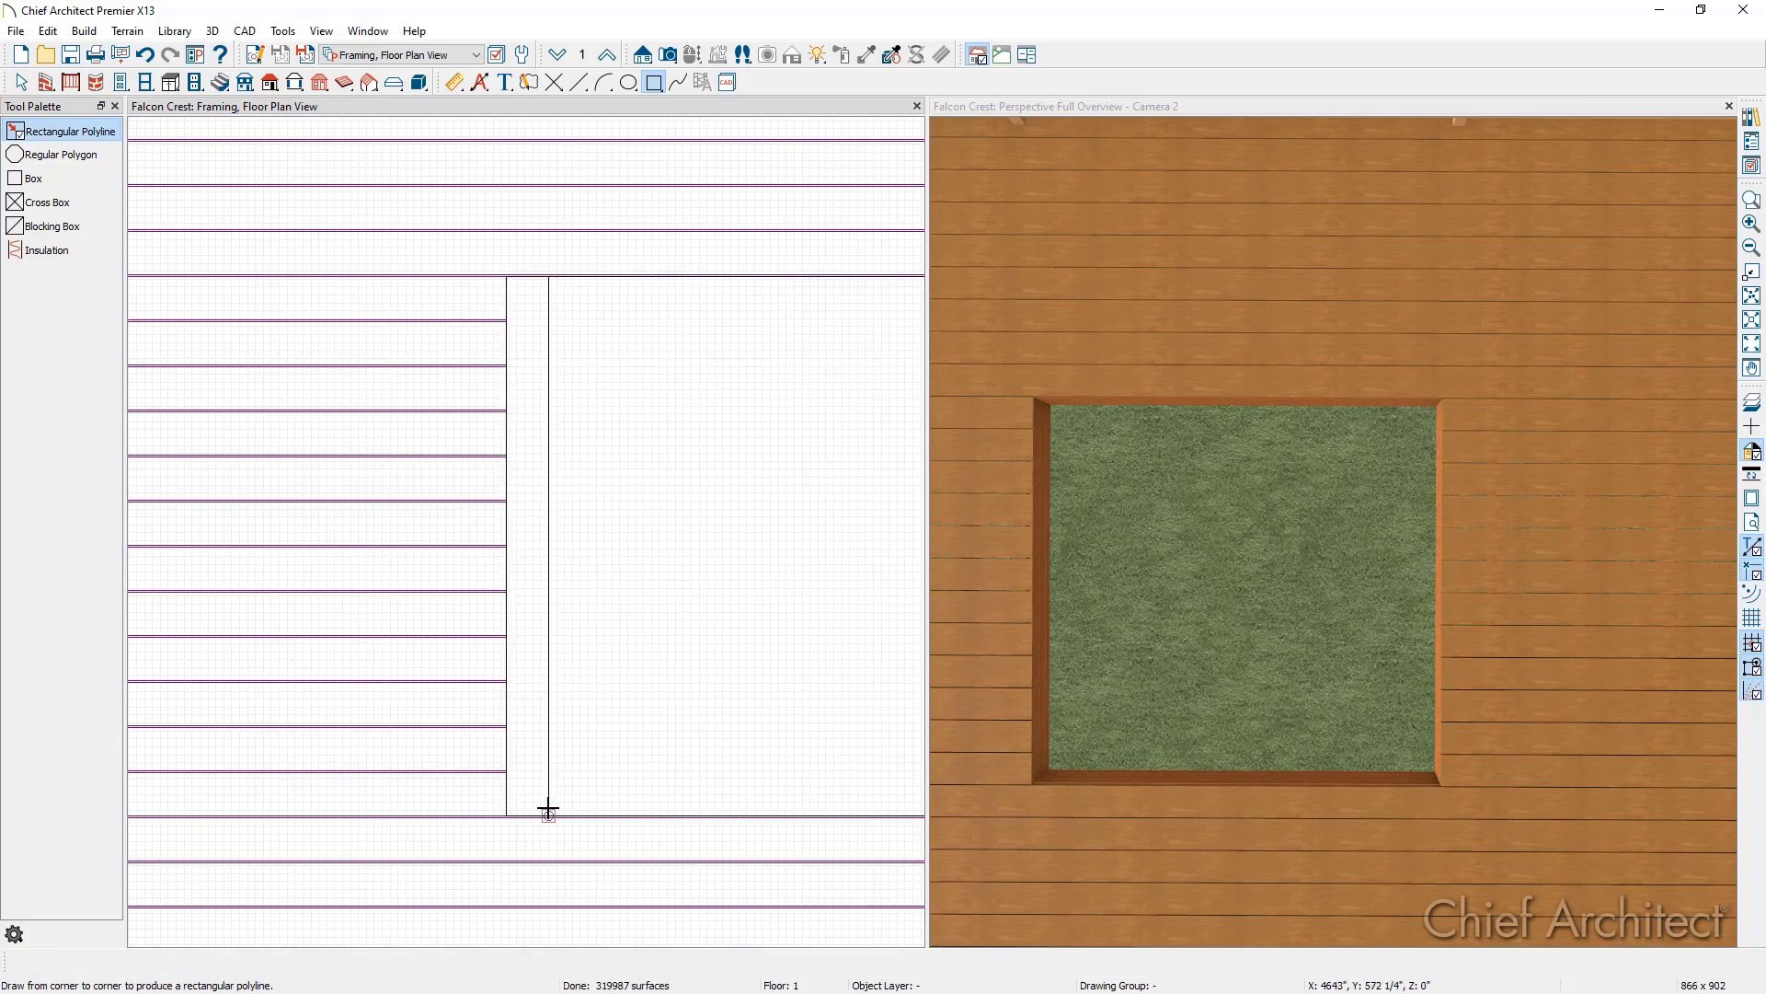
Step: Set the width of the narrow rectangular polyline along the hole's left edge to 5.5"
click(548, 748)
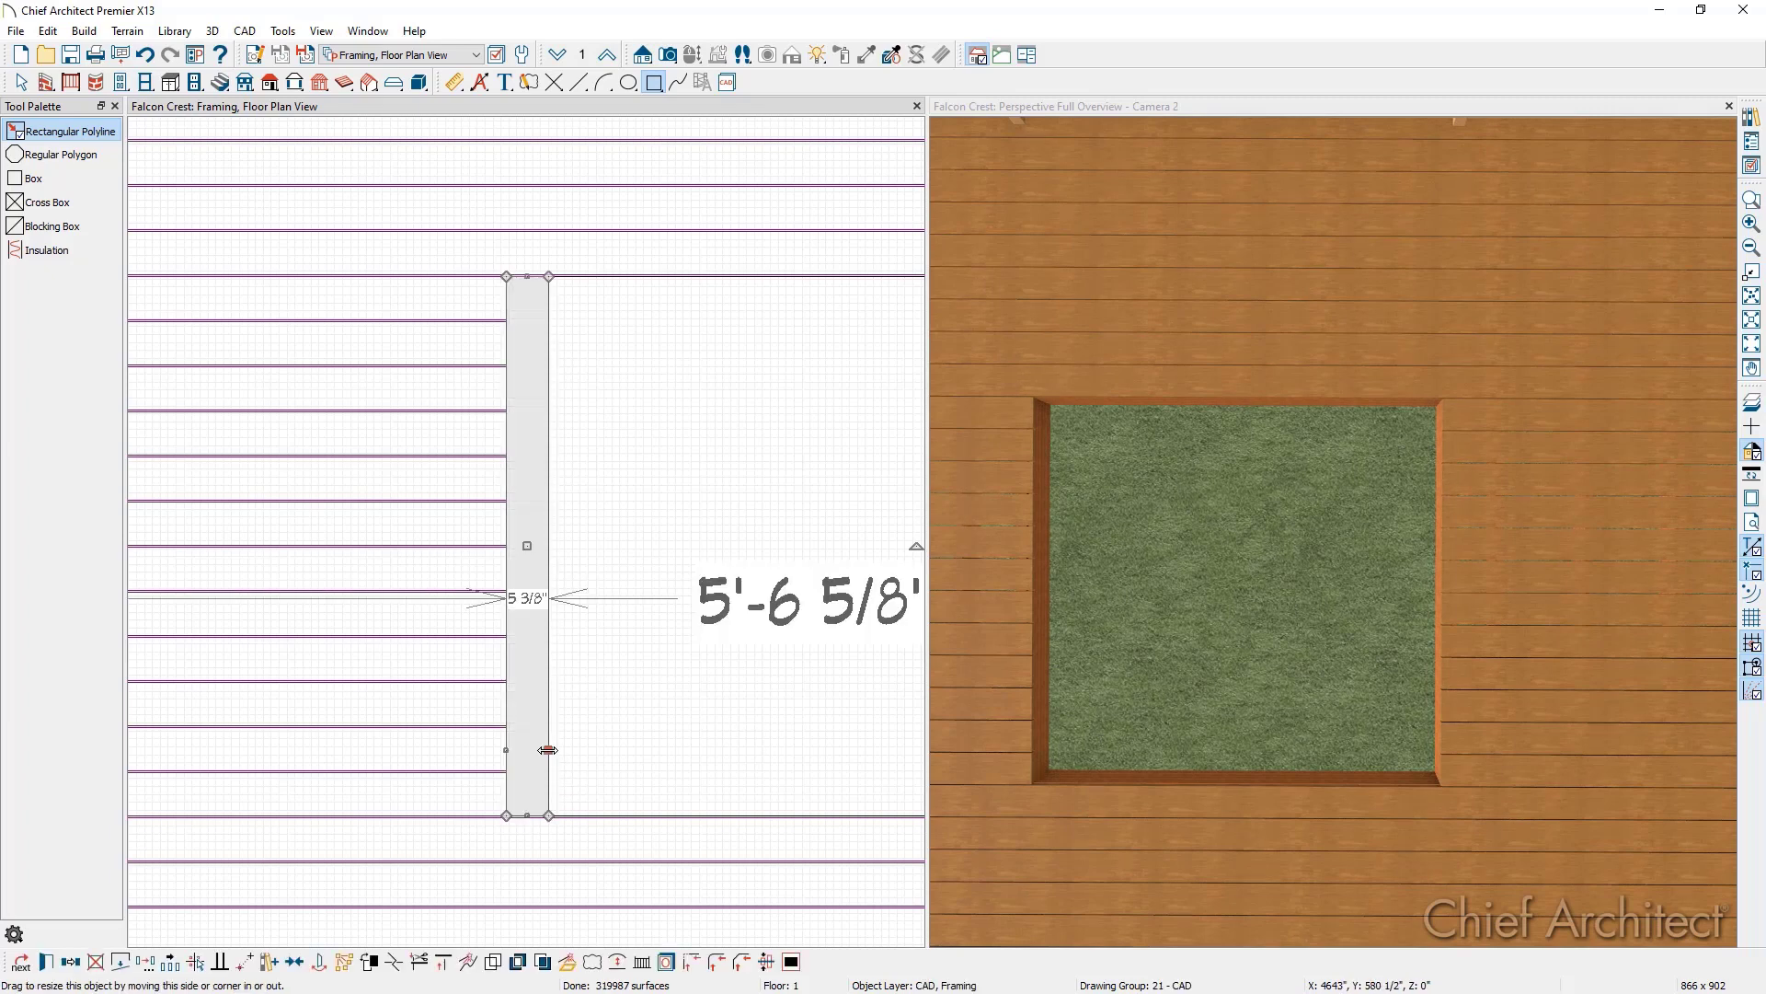
click(530, 609)
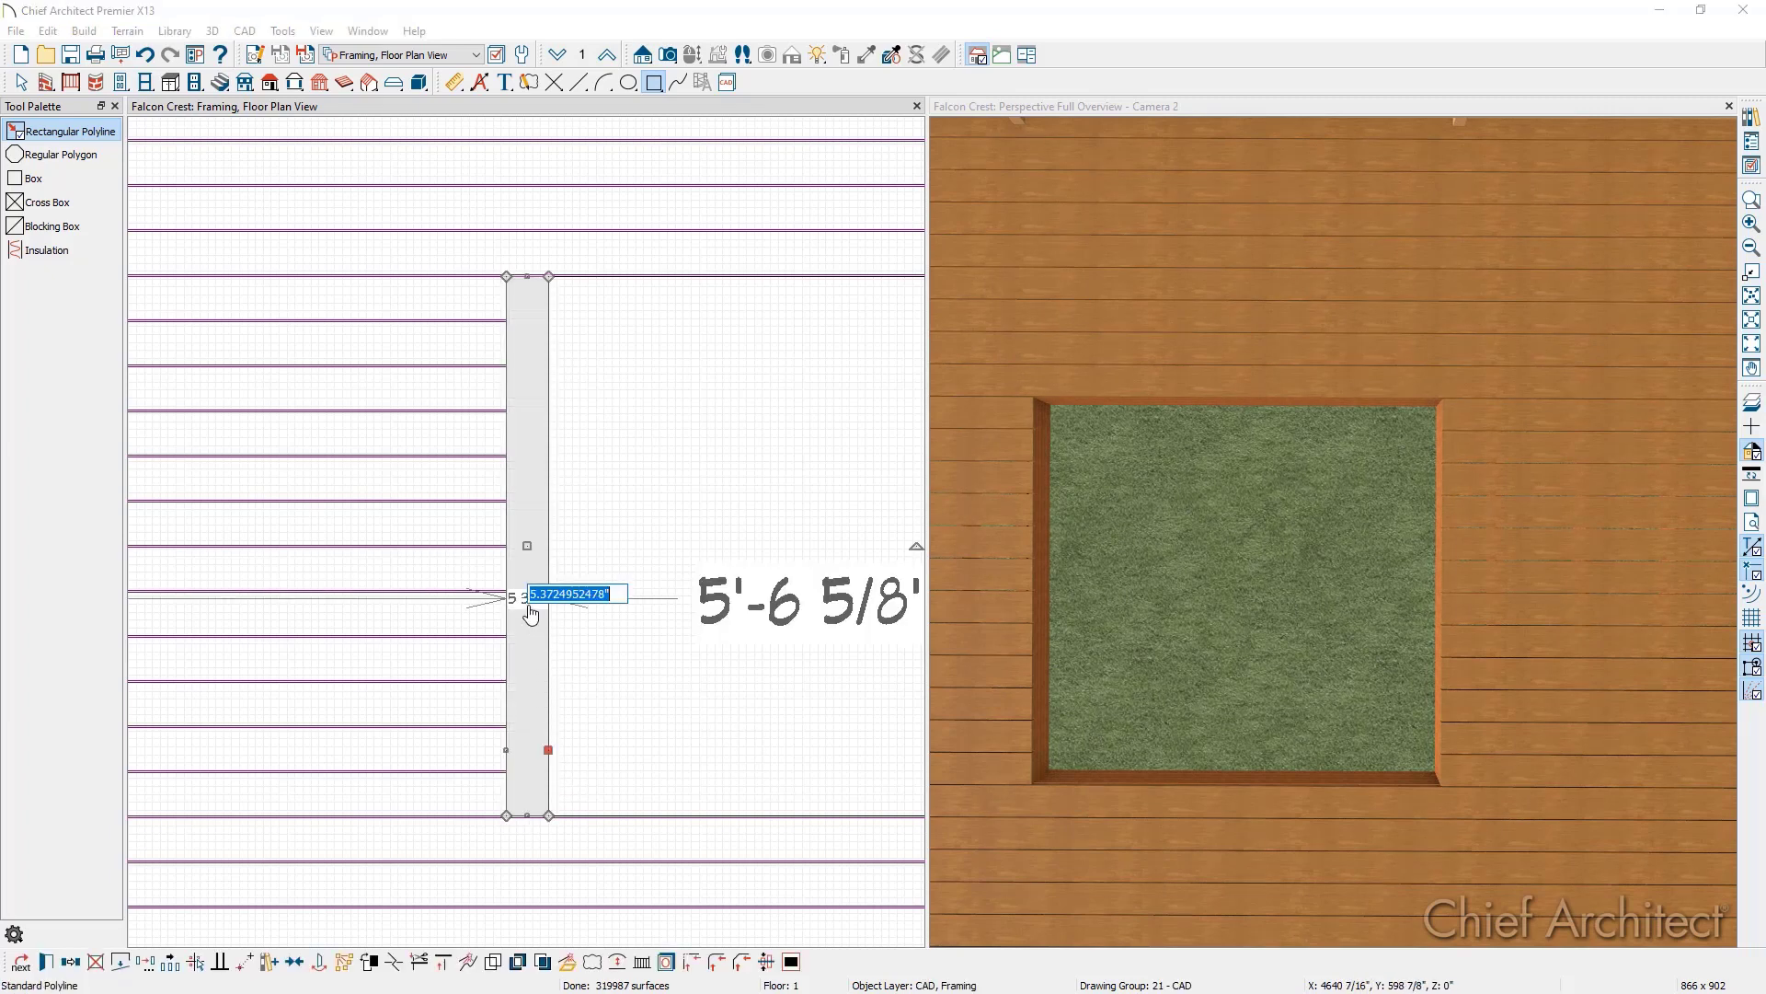
text(5.5)
key(Return)
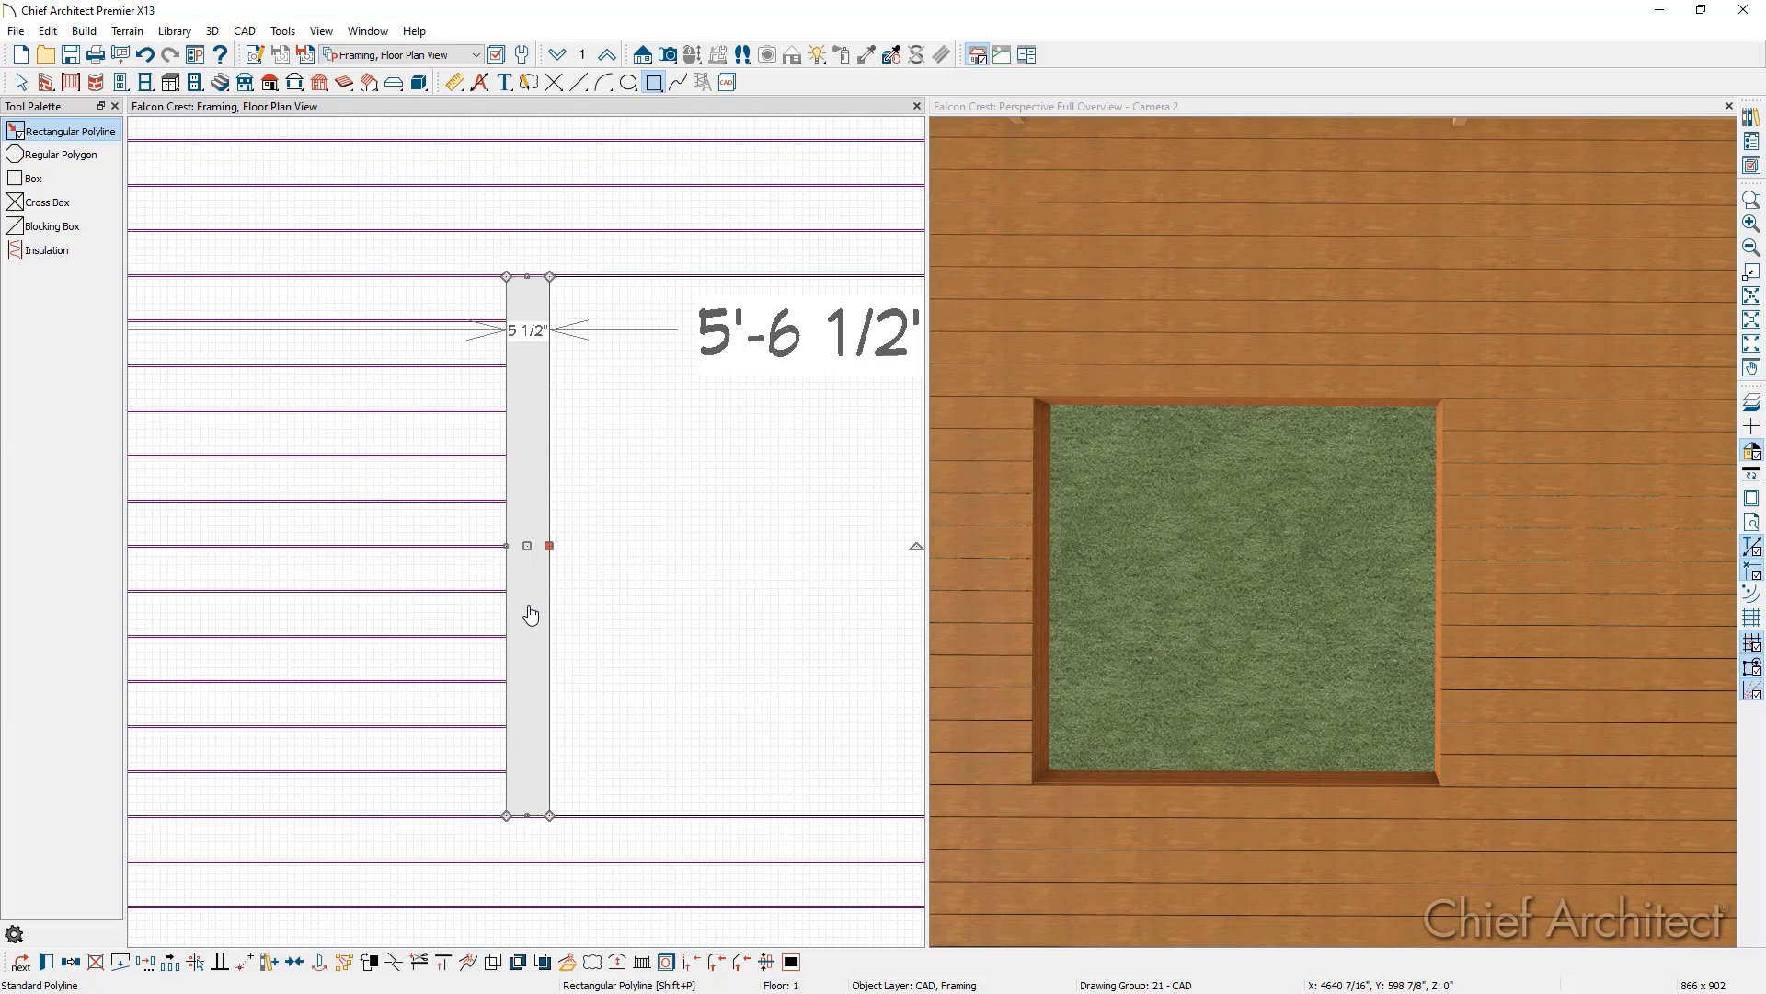
Step: Convert the narrow polyline to a Polyline Solid on the "Framing, Deck Planking" layer, accepting the default solid specification, and deselect it
click(569, 964)
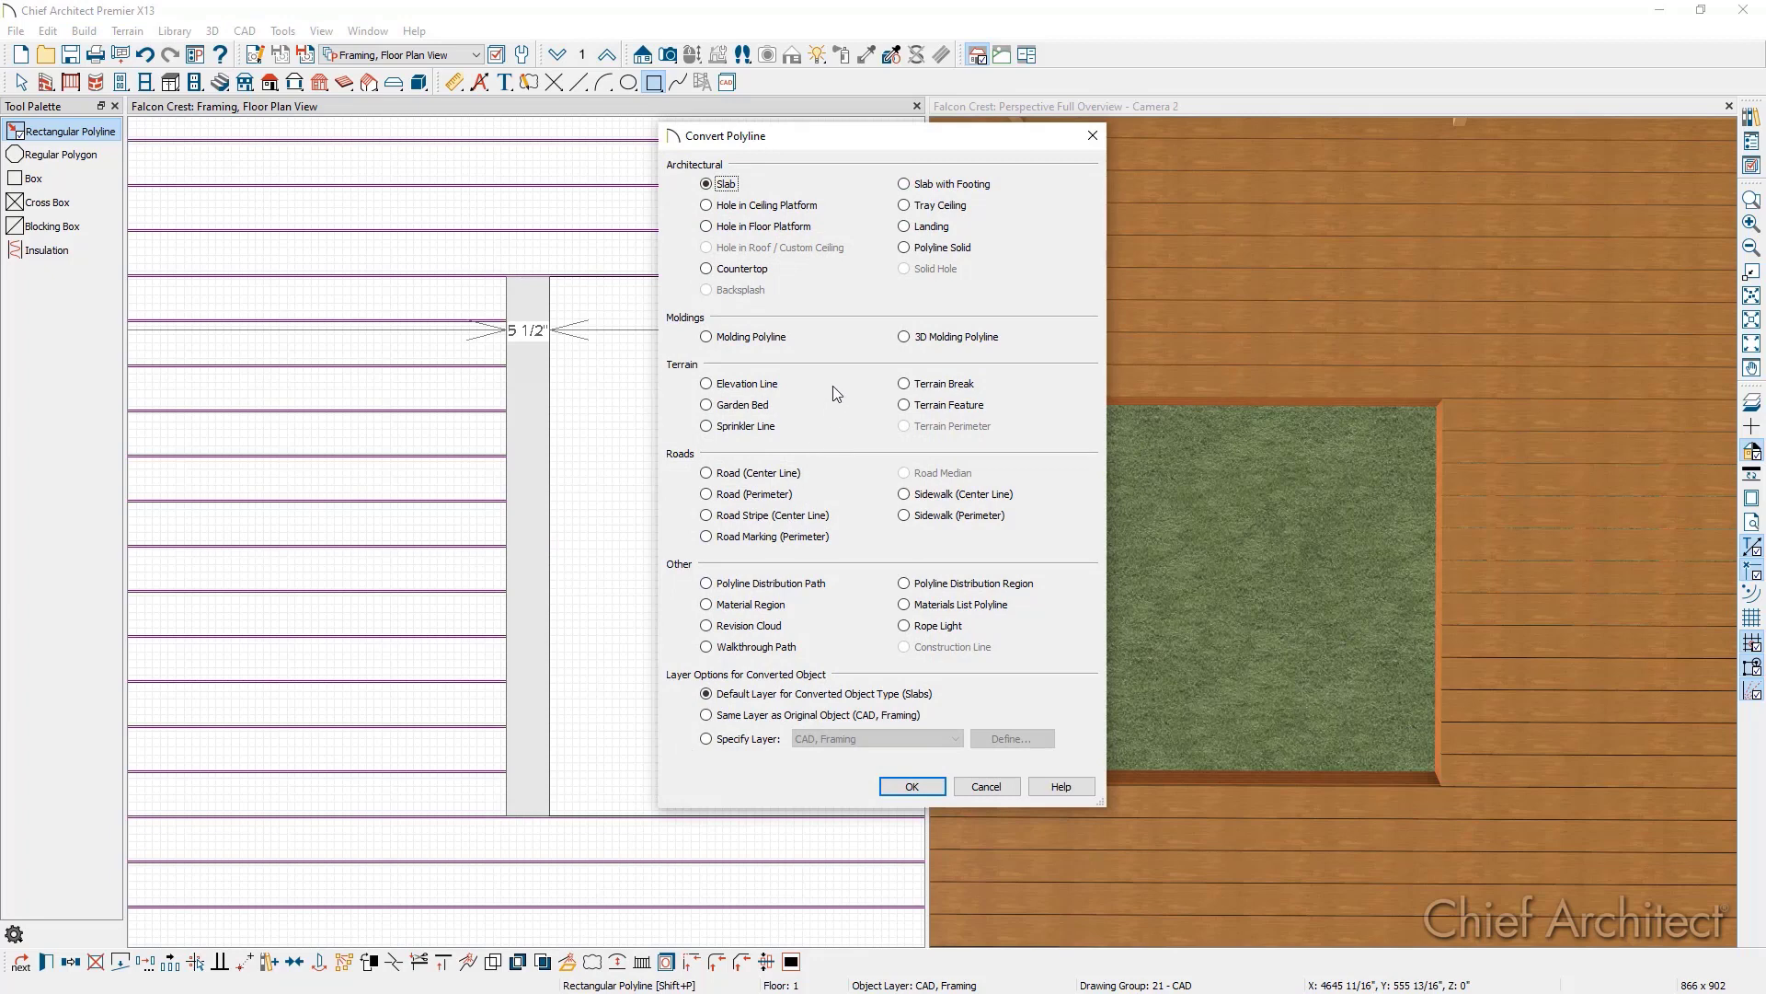
click(955, 249)
click(745, 740)
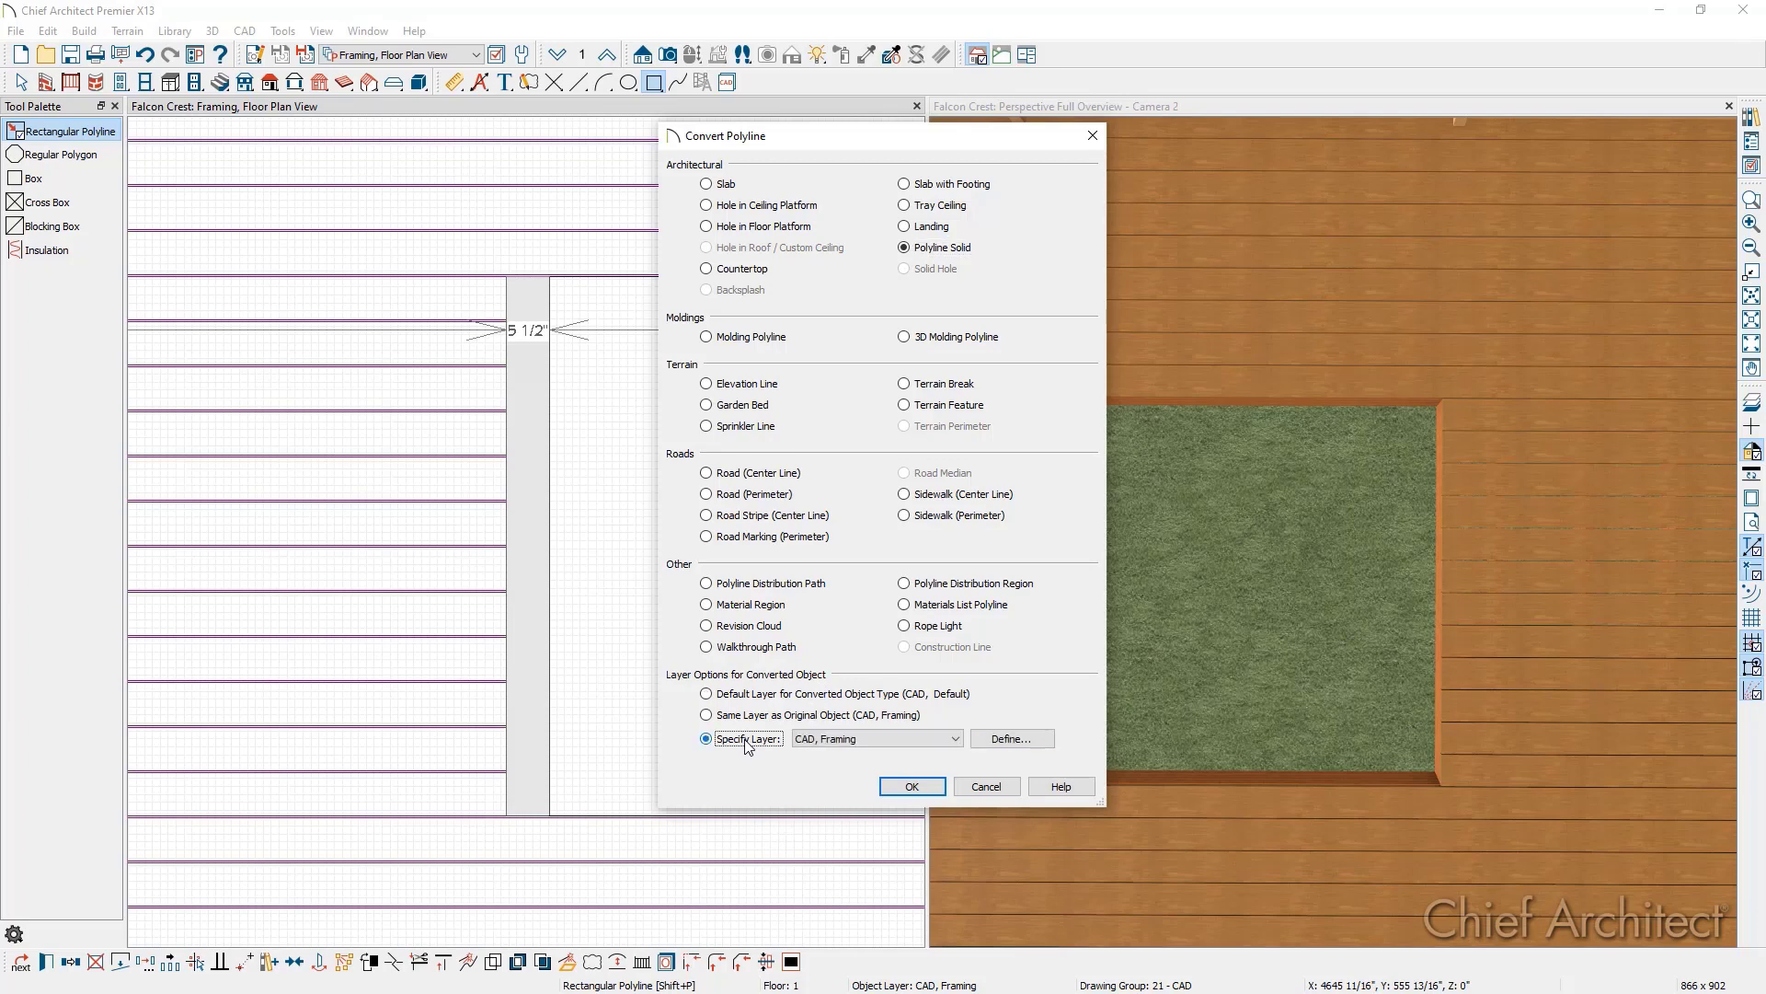
click(851, 739)
scroll(855, 722, down, 15)
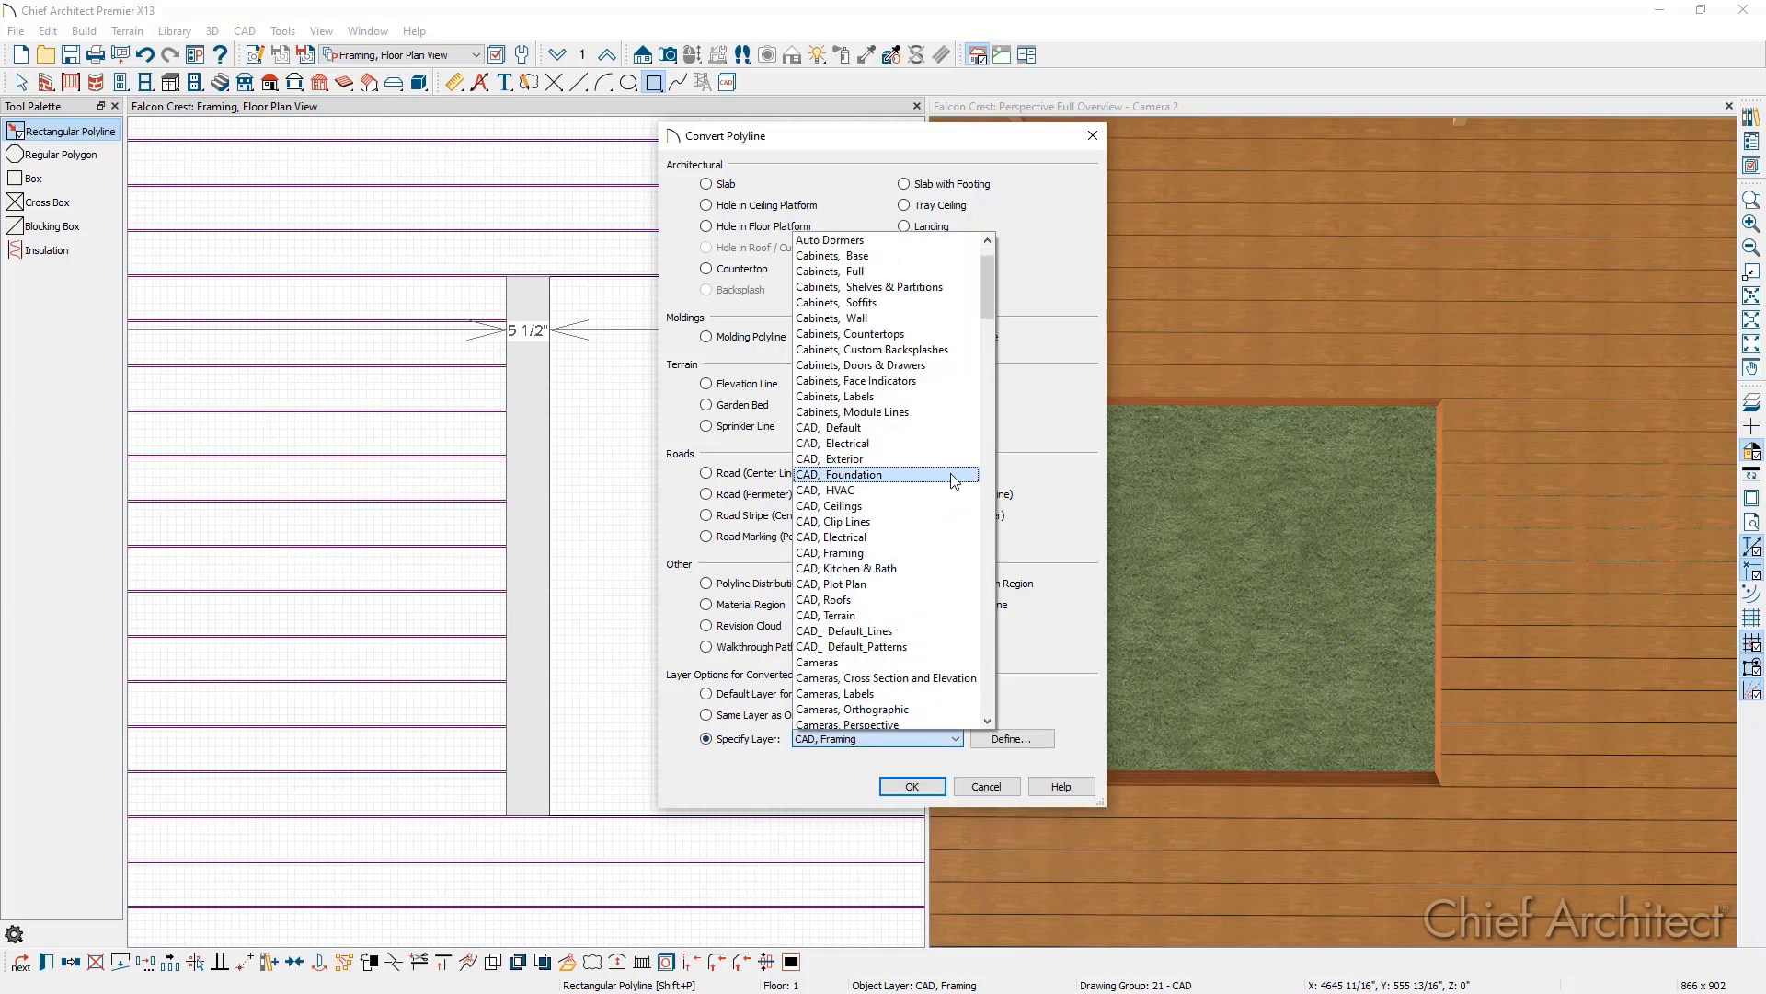
scroll(938, 507, down, 5)
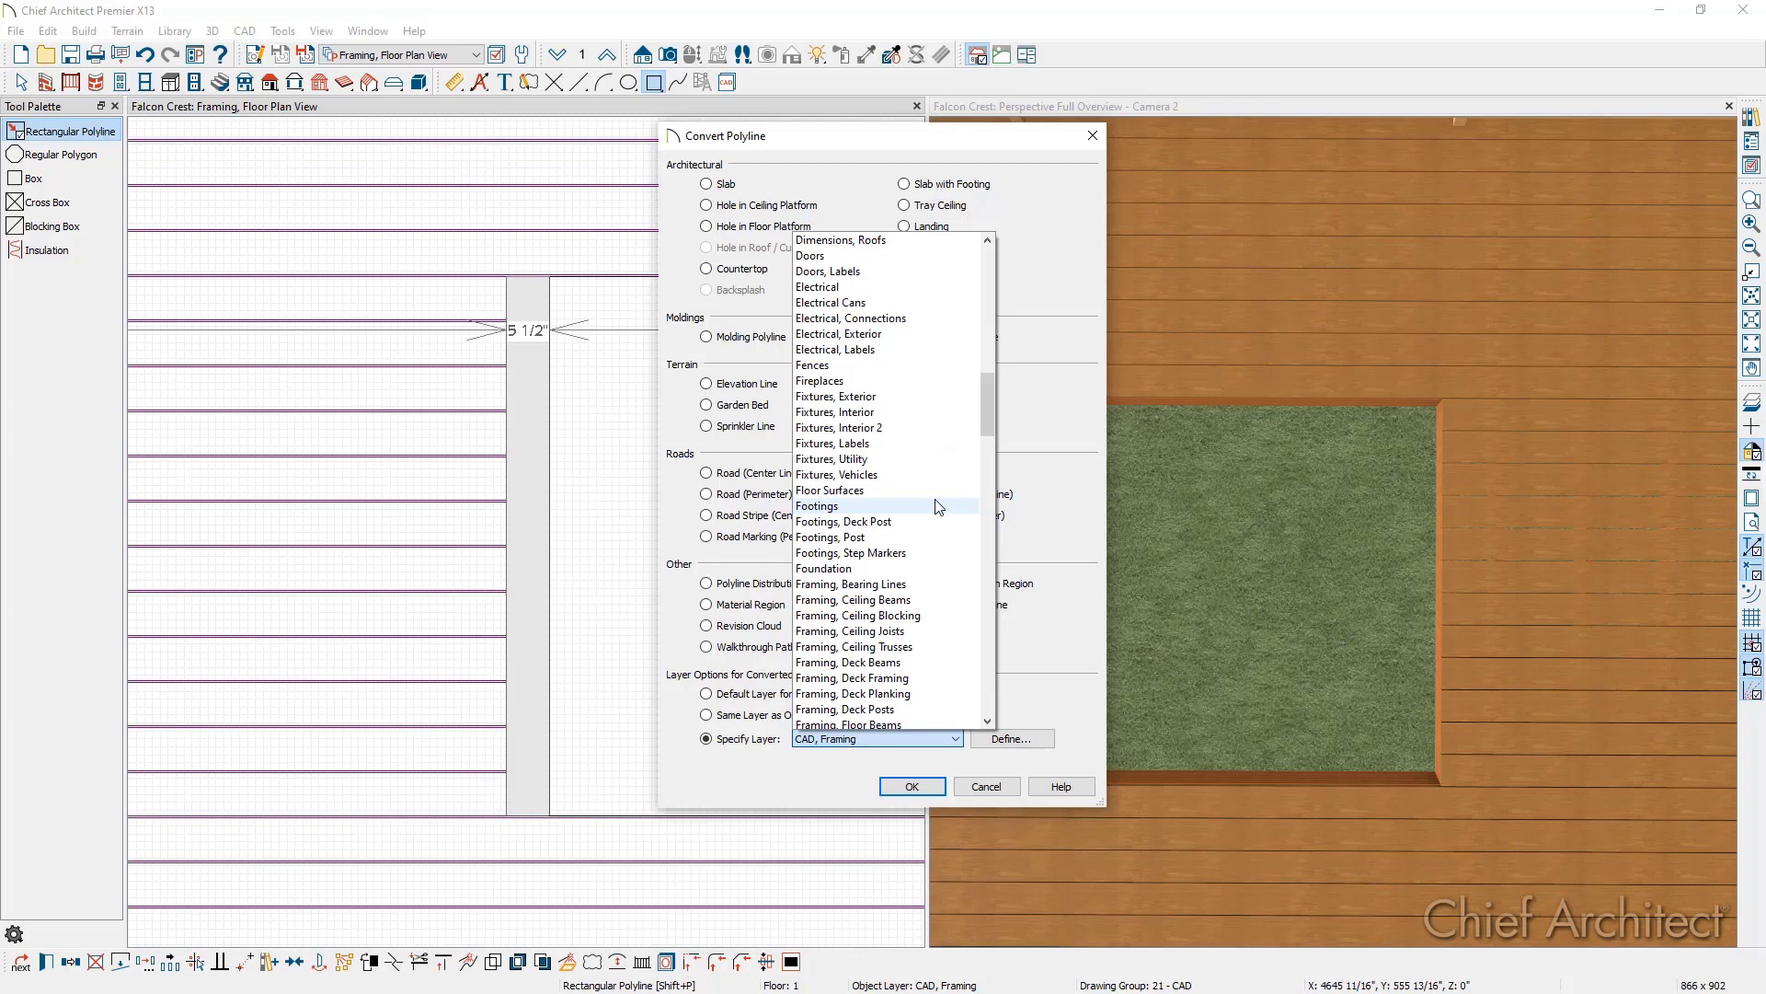
click(929, 702)
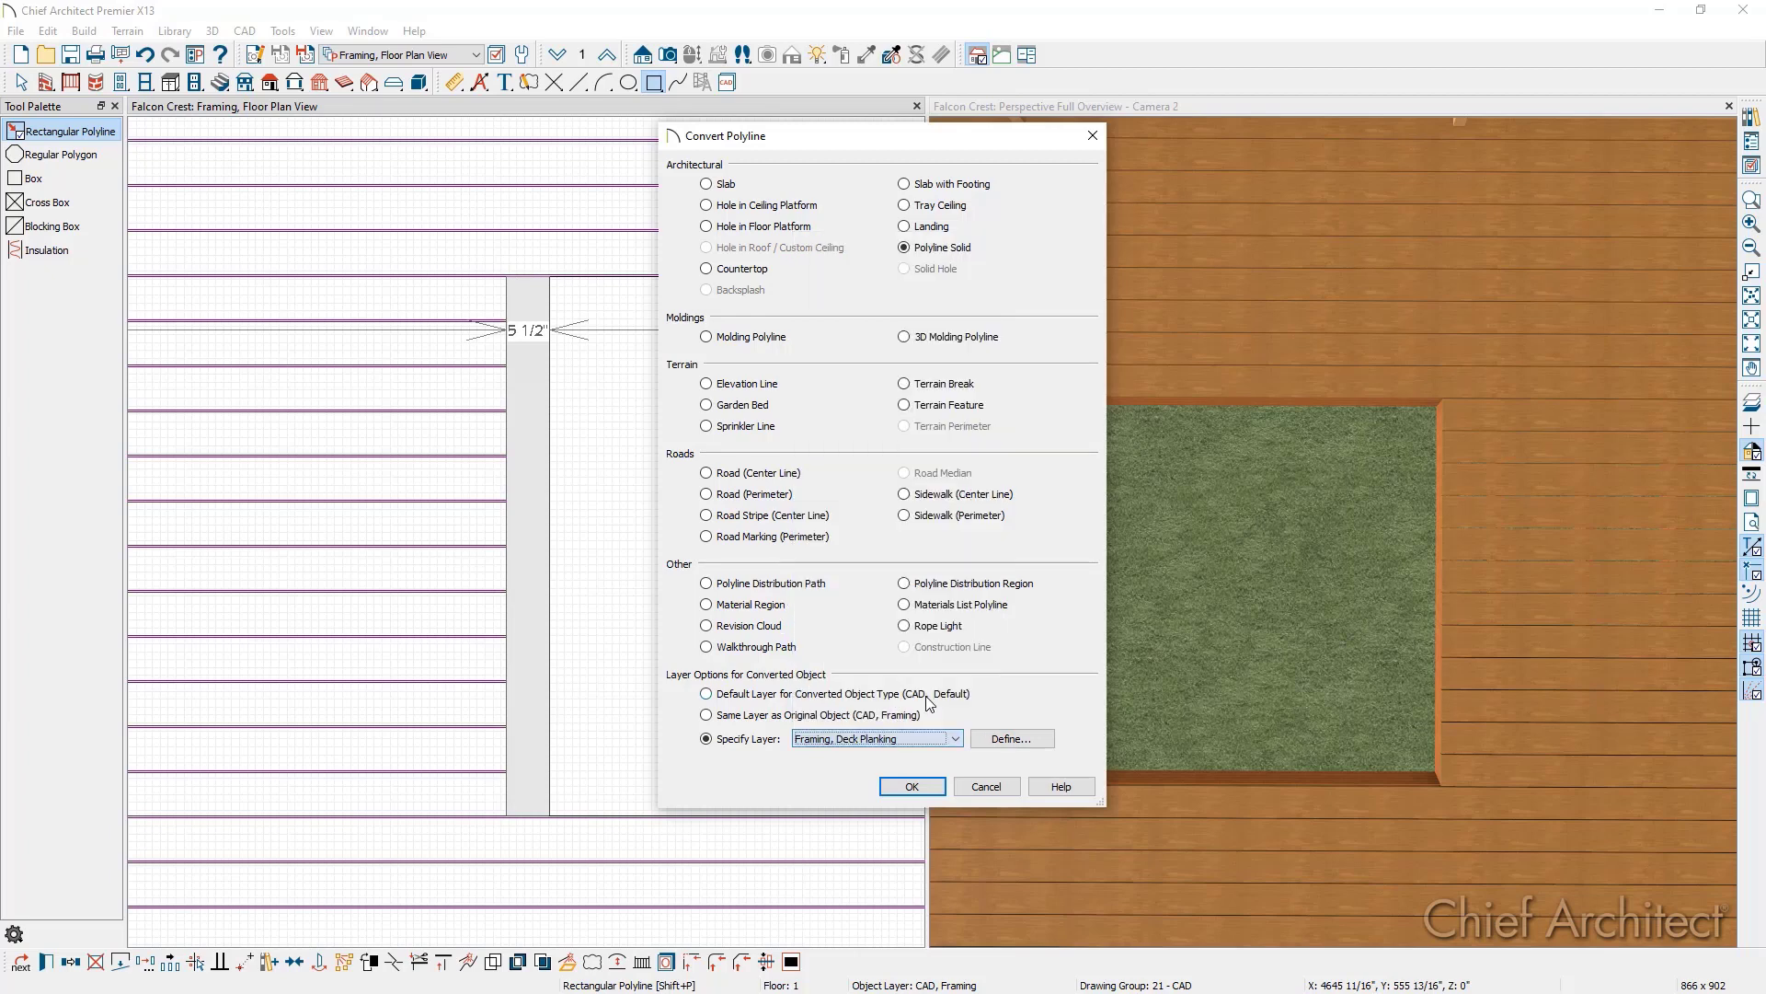
click(912, 786)
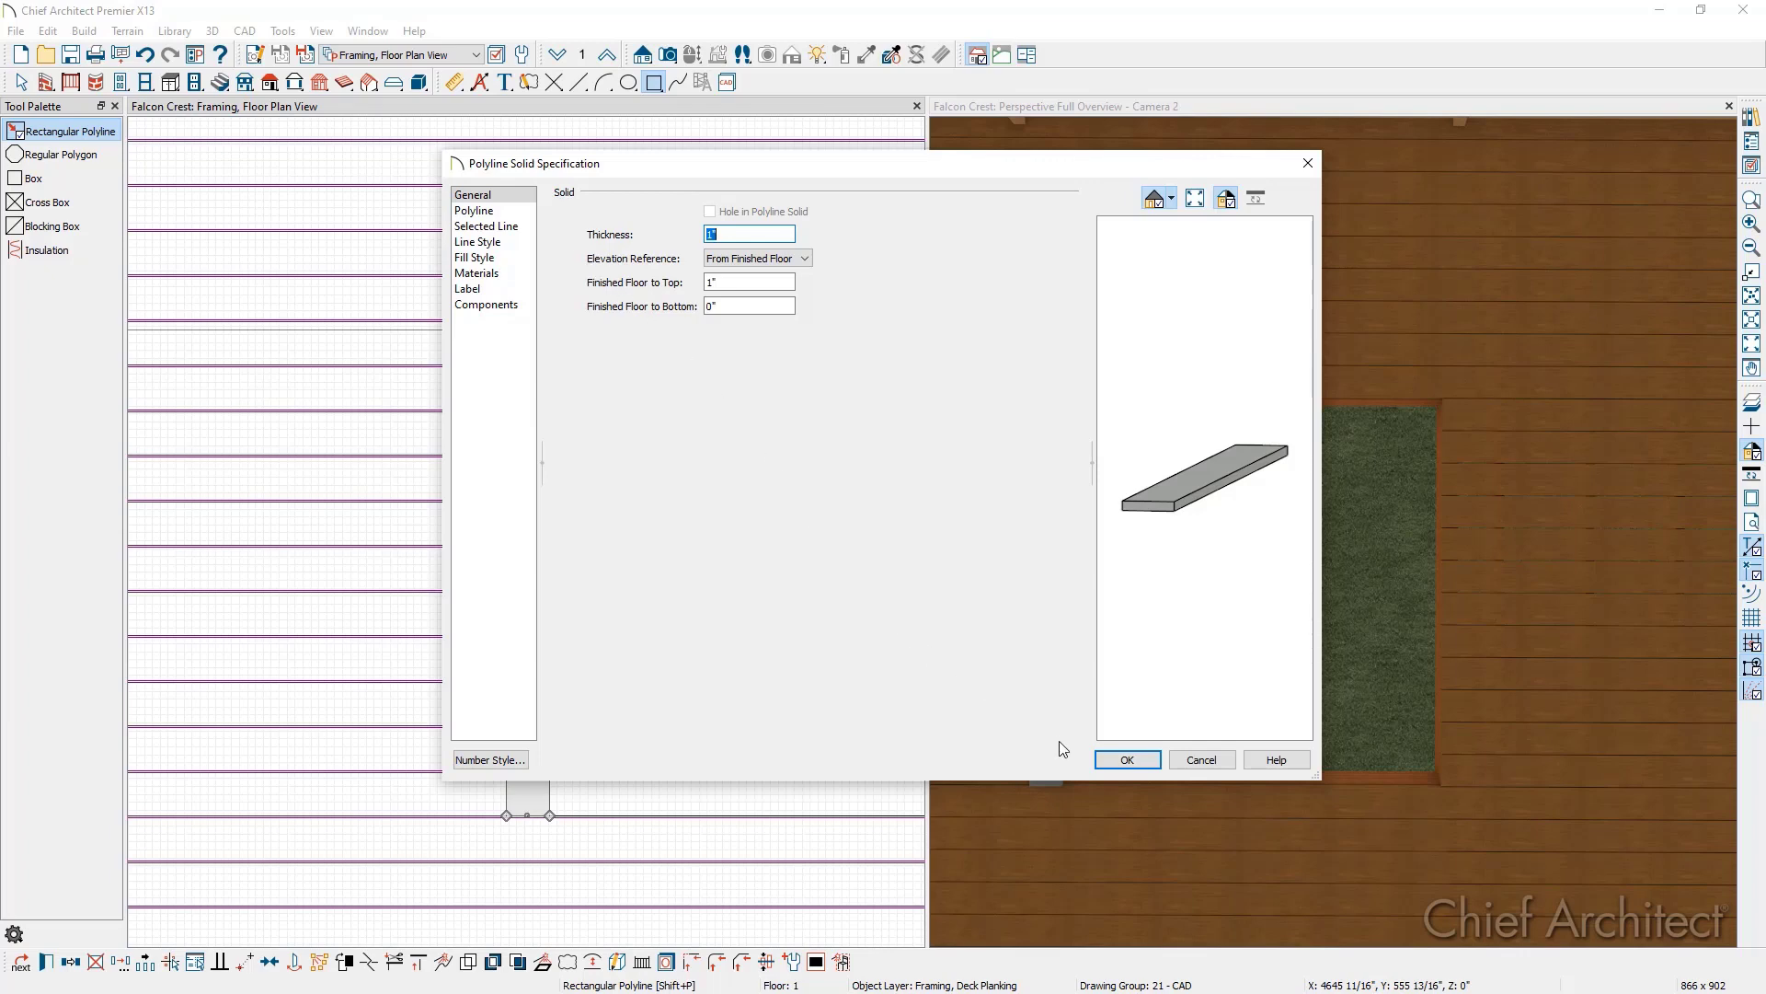
click(1127, 759)
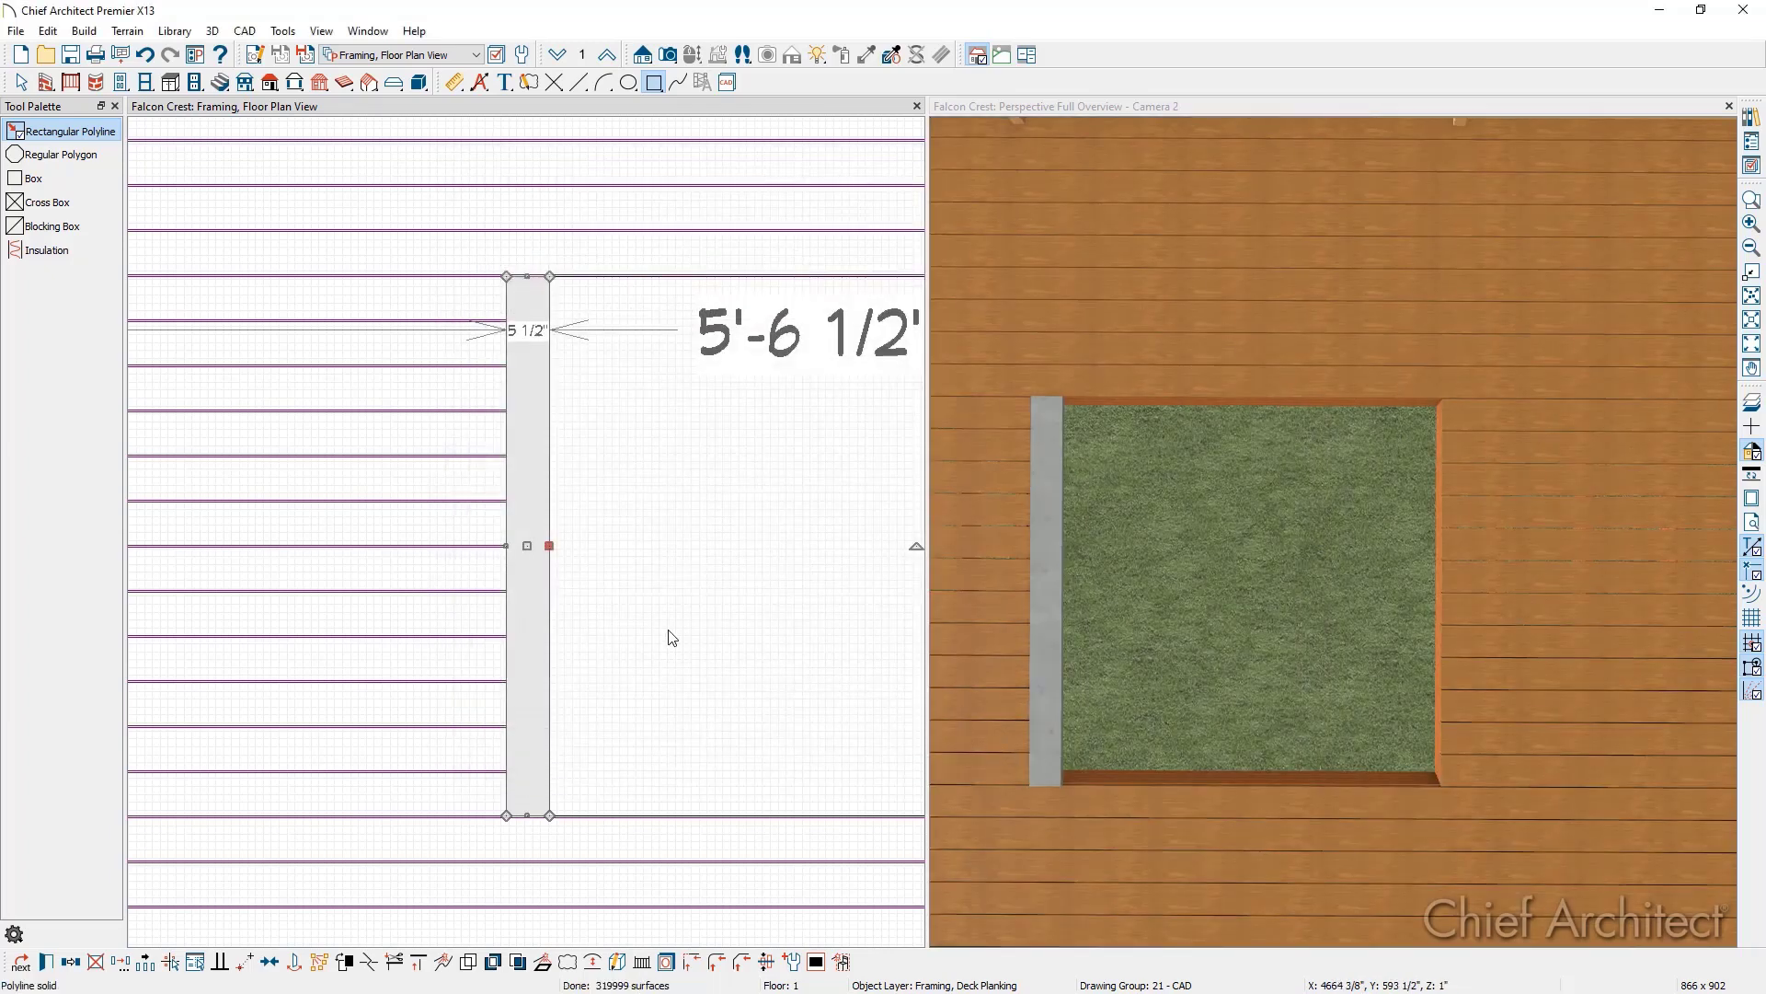
key(Escape)
key(space)
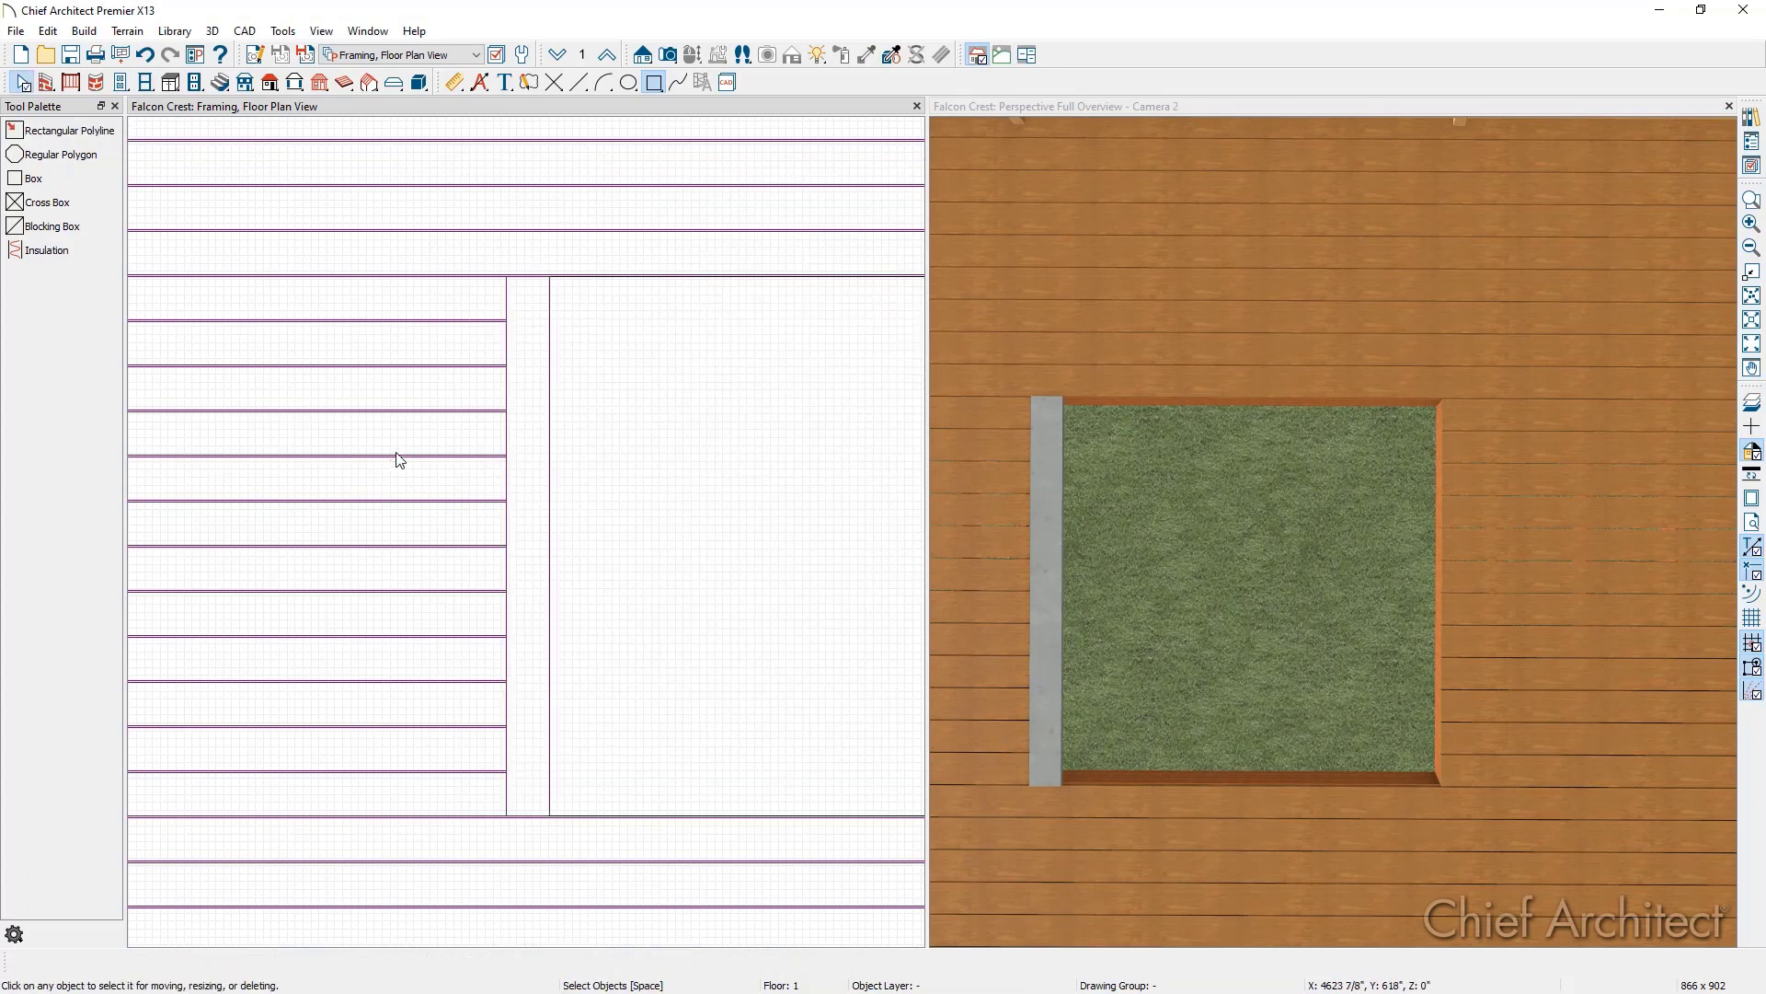
Step: Check the depth and height settings of a deck plank beside the hole in its specification, without changing anything
click(396, 453)
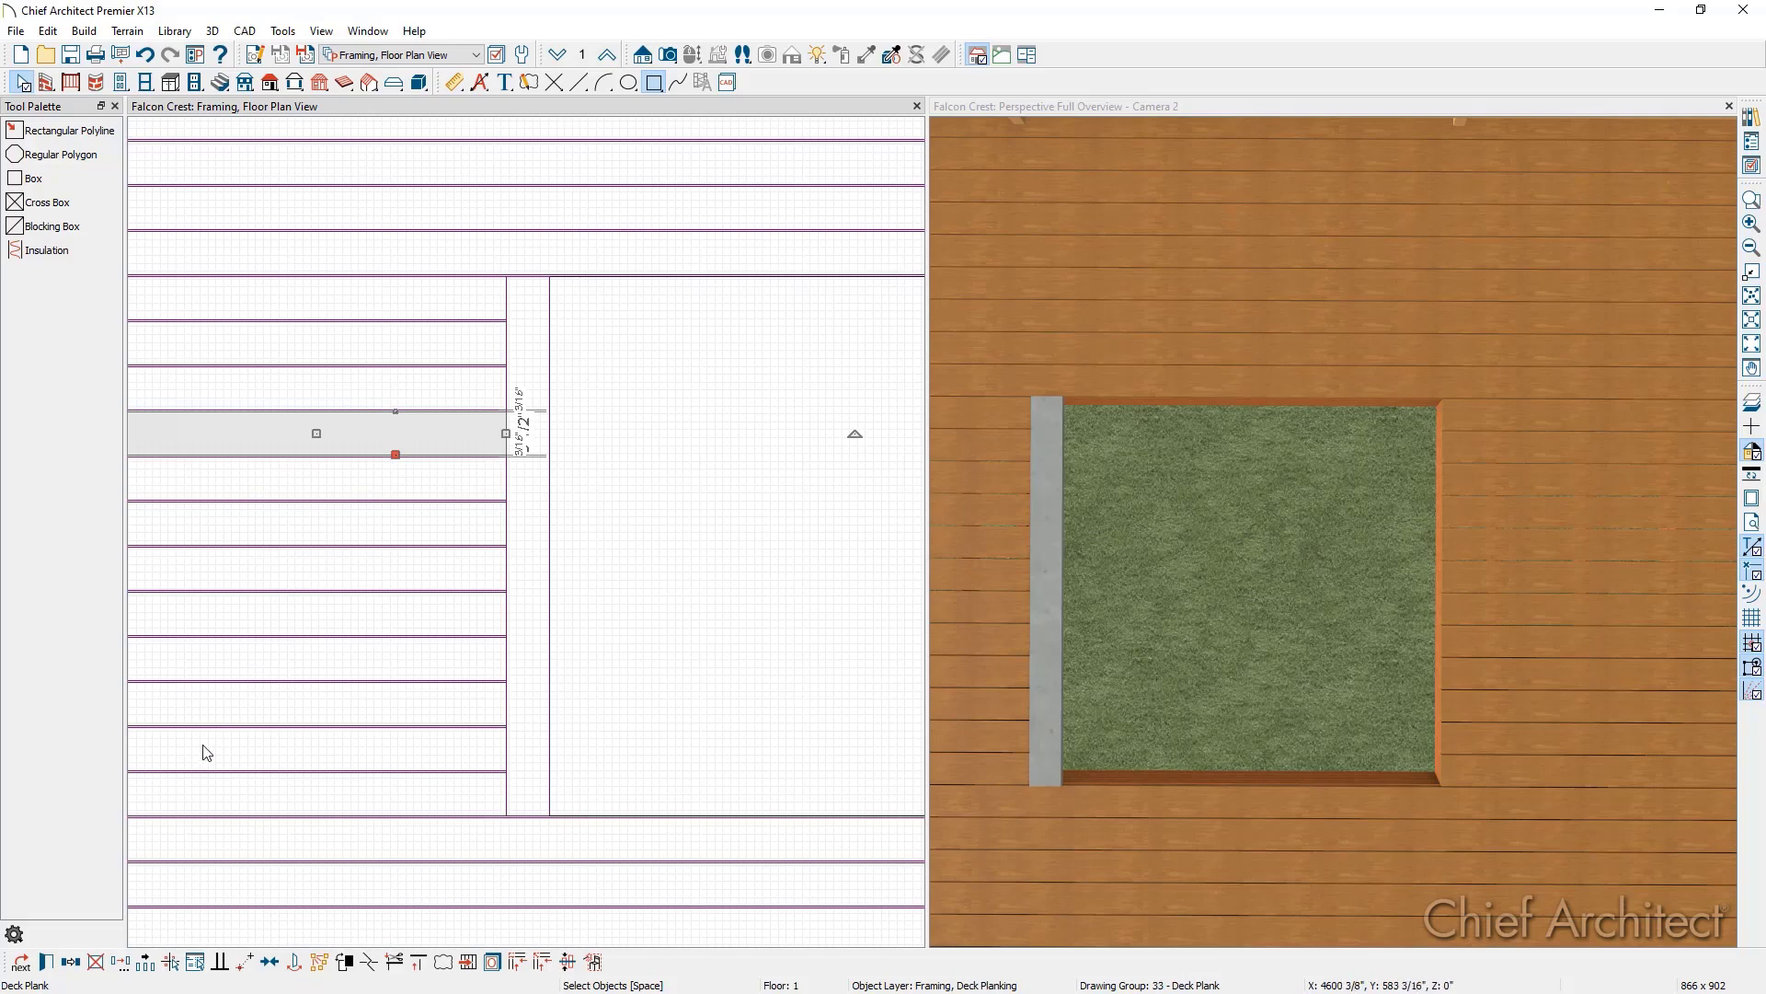
click(49, 962)
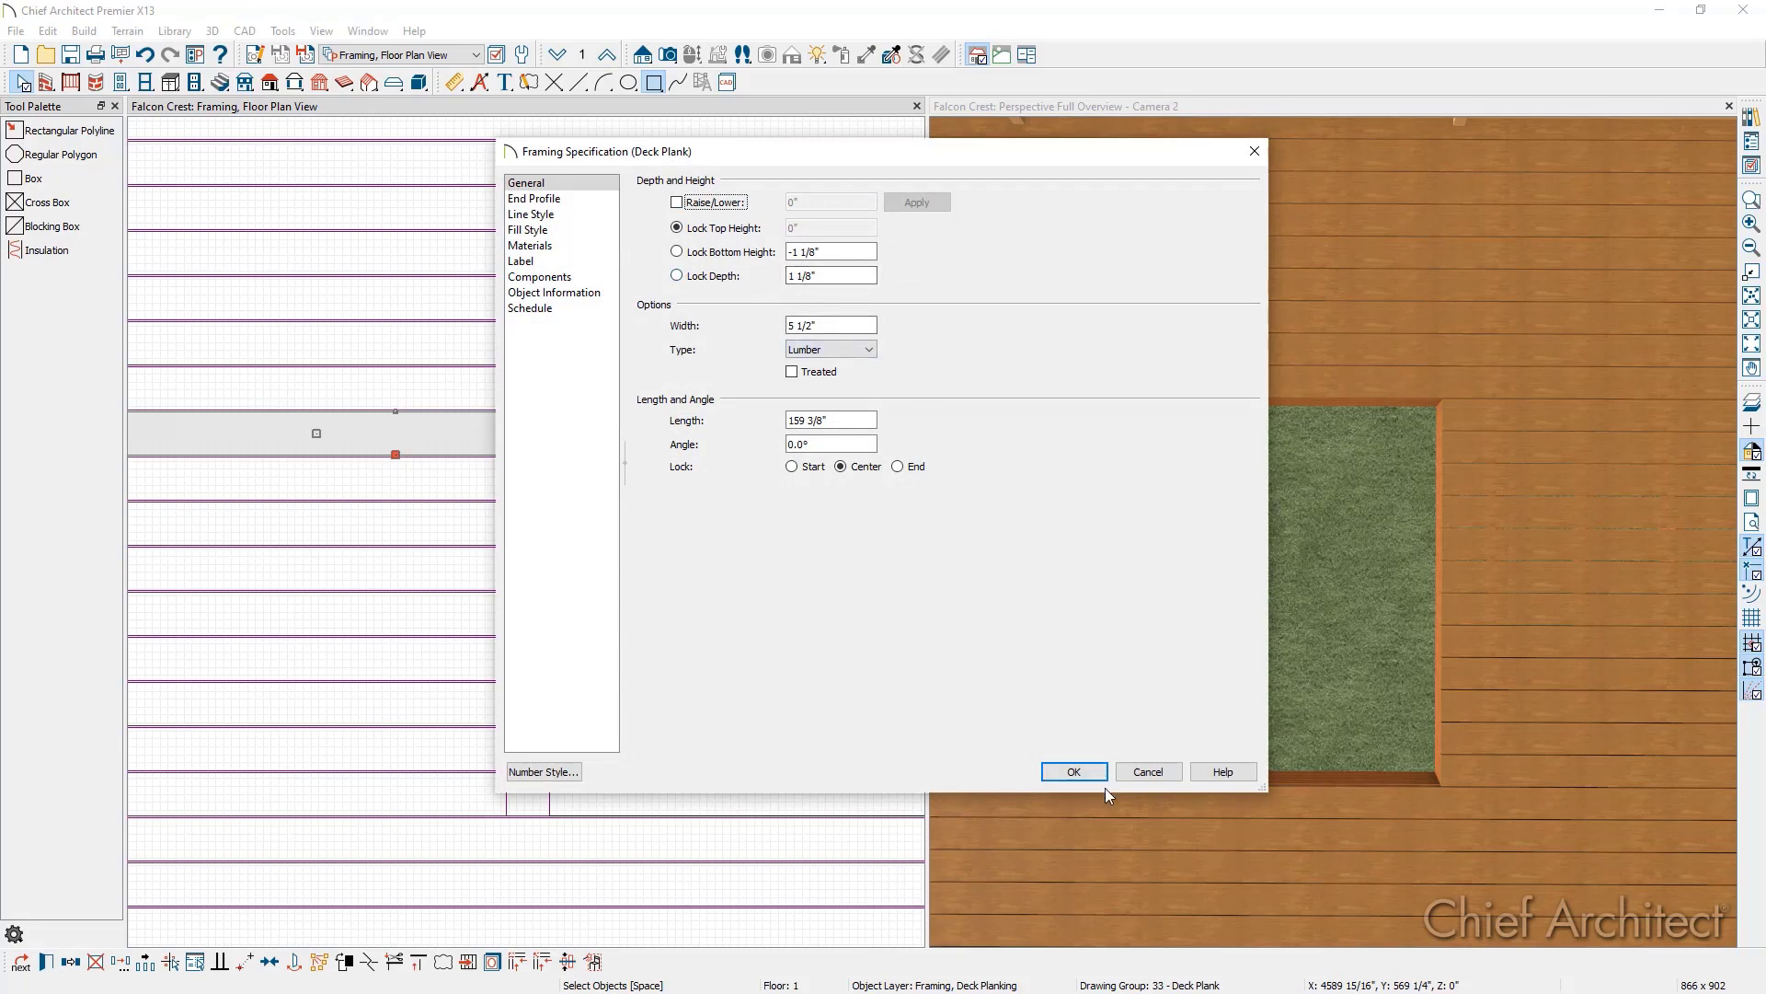
click(1141, 773)
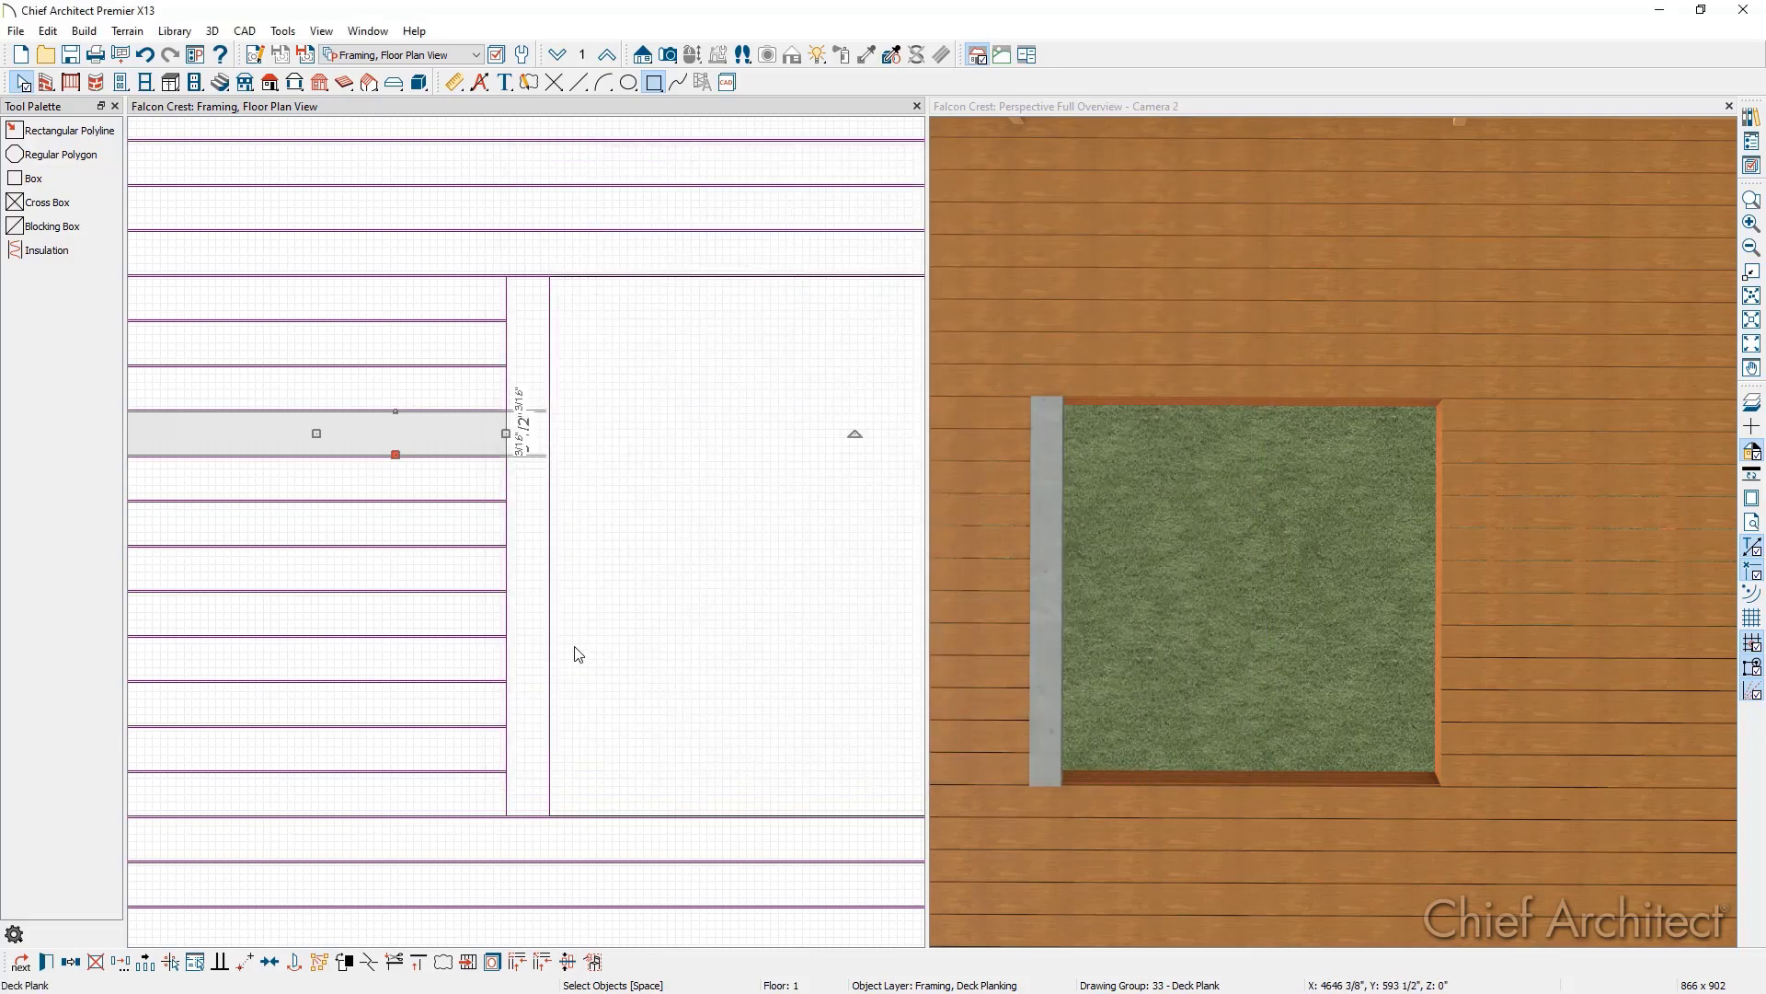
Step: Set the thickness of the polyline solid along the hole's left edge to 1 1/8"
click(551, 633)
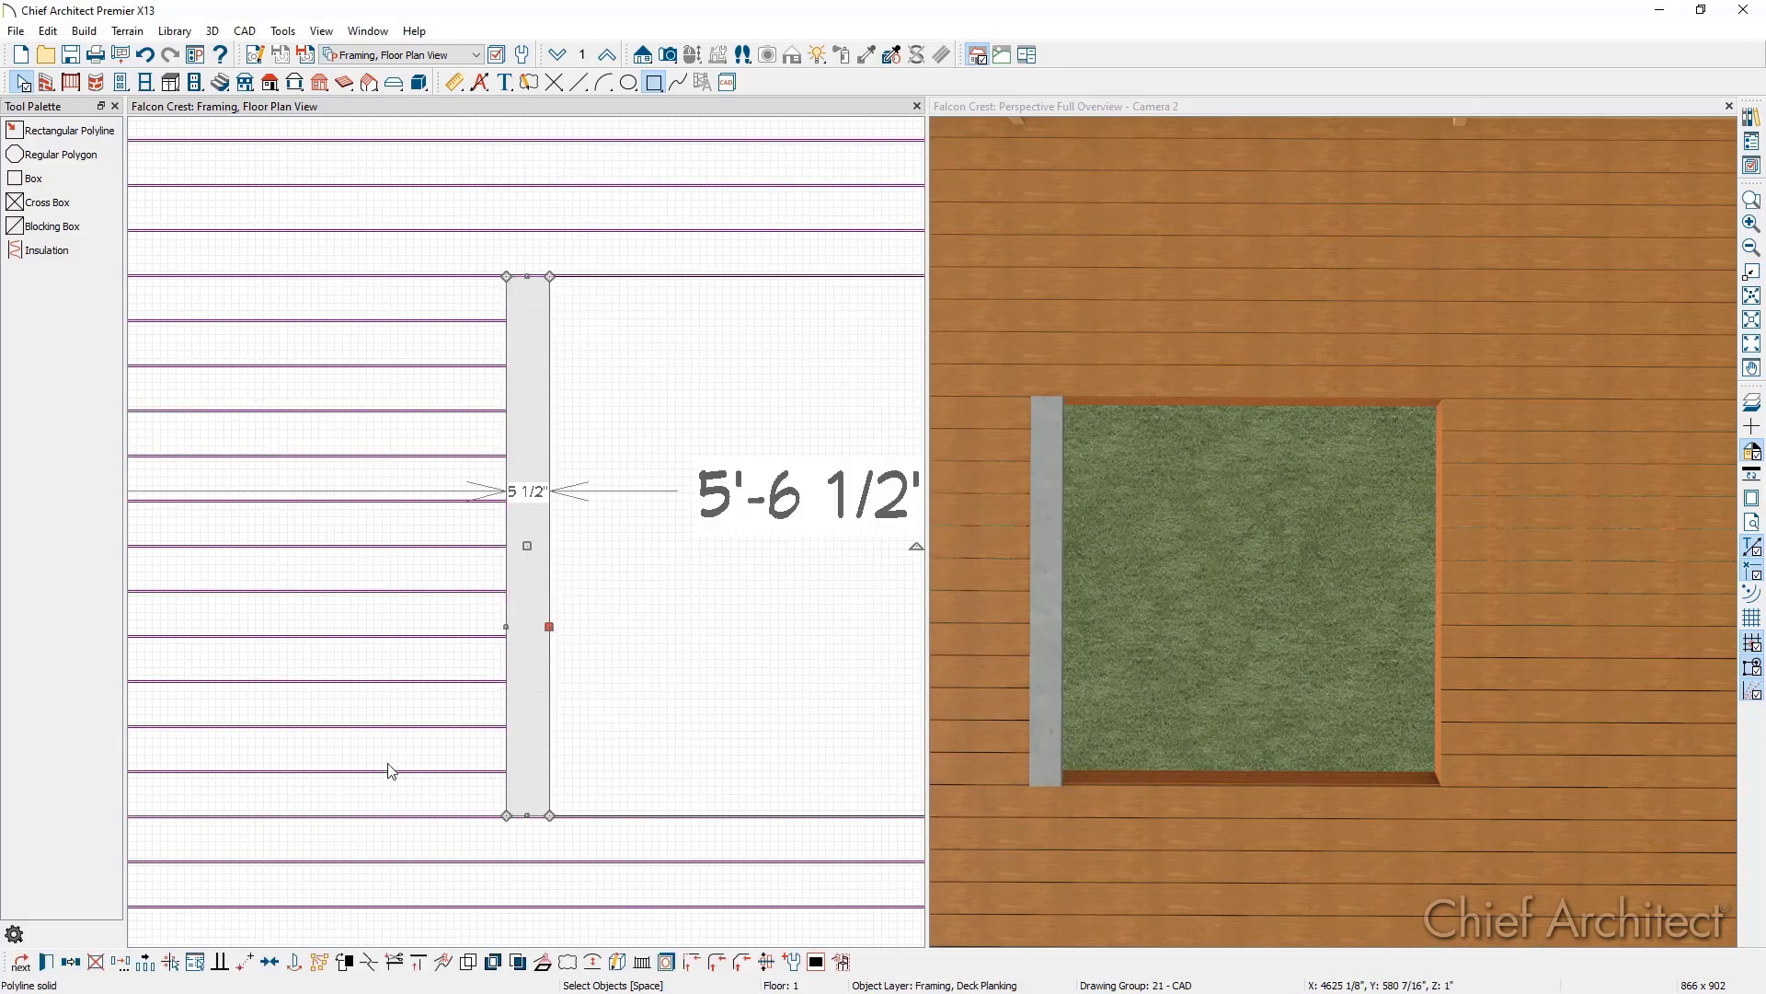
click(47, 963)
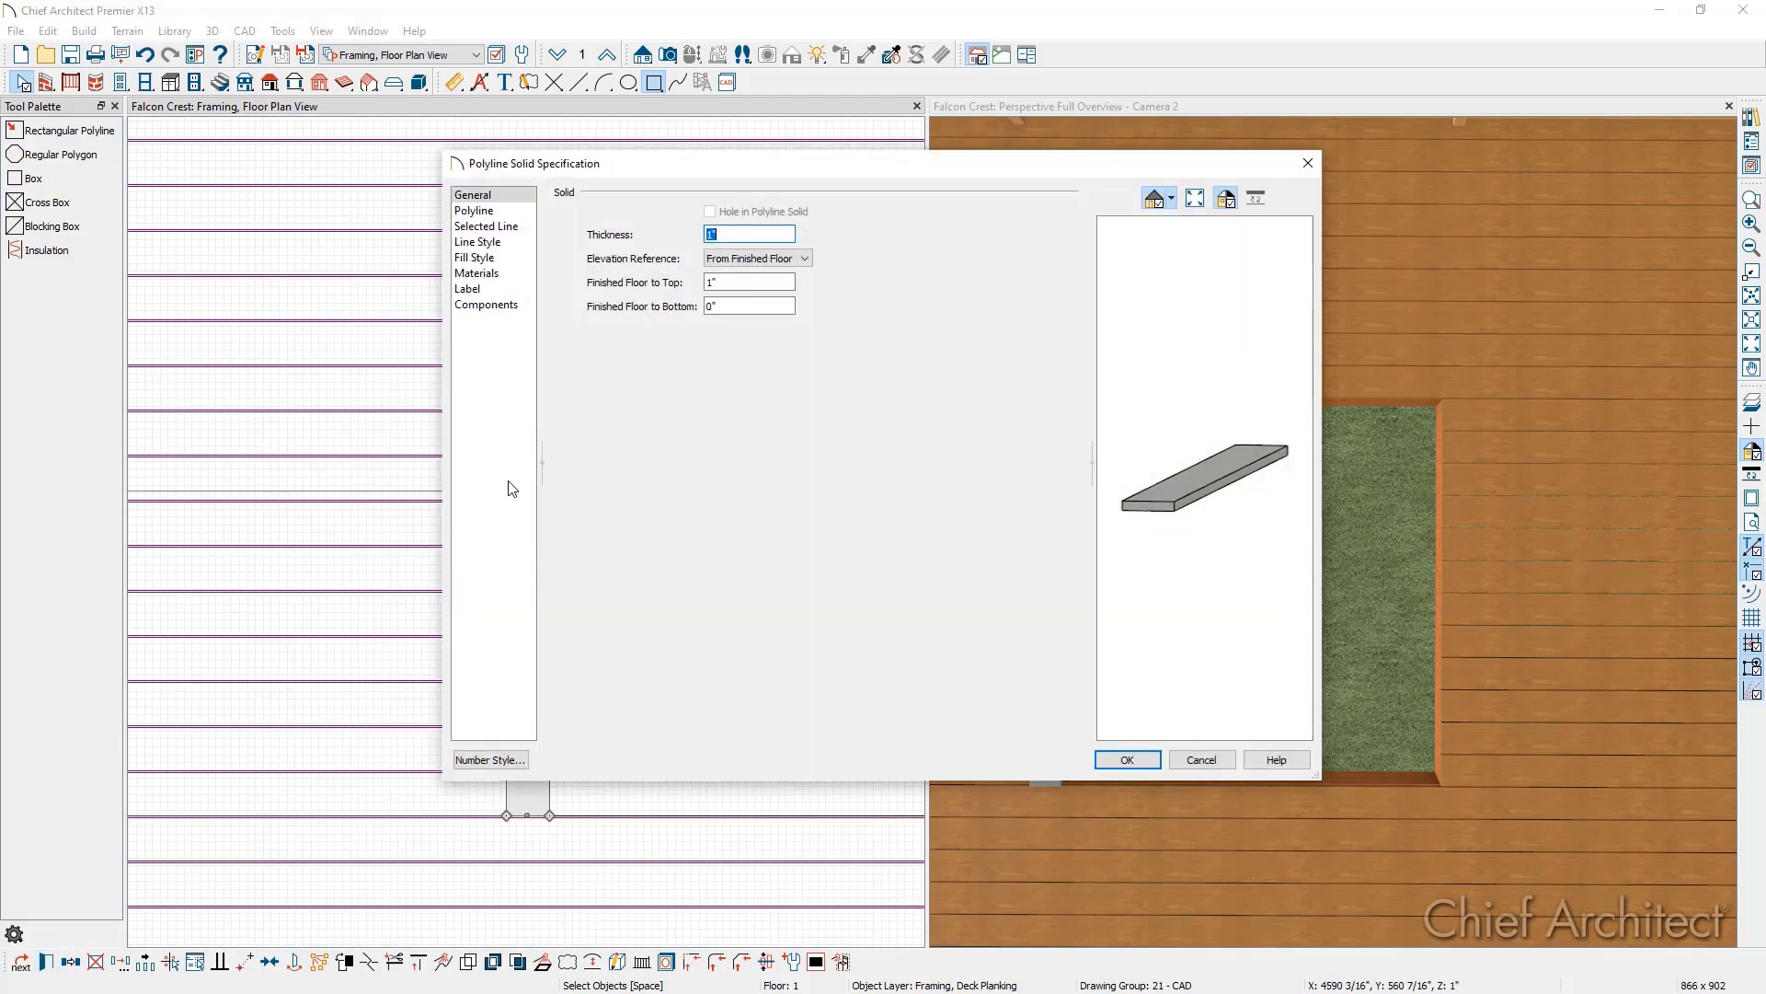
text(1 1)
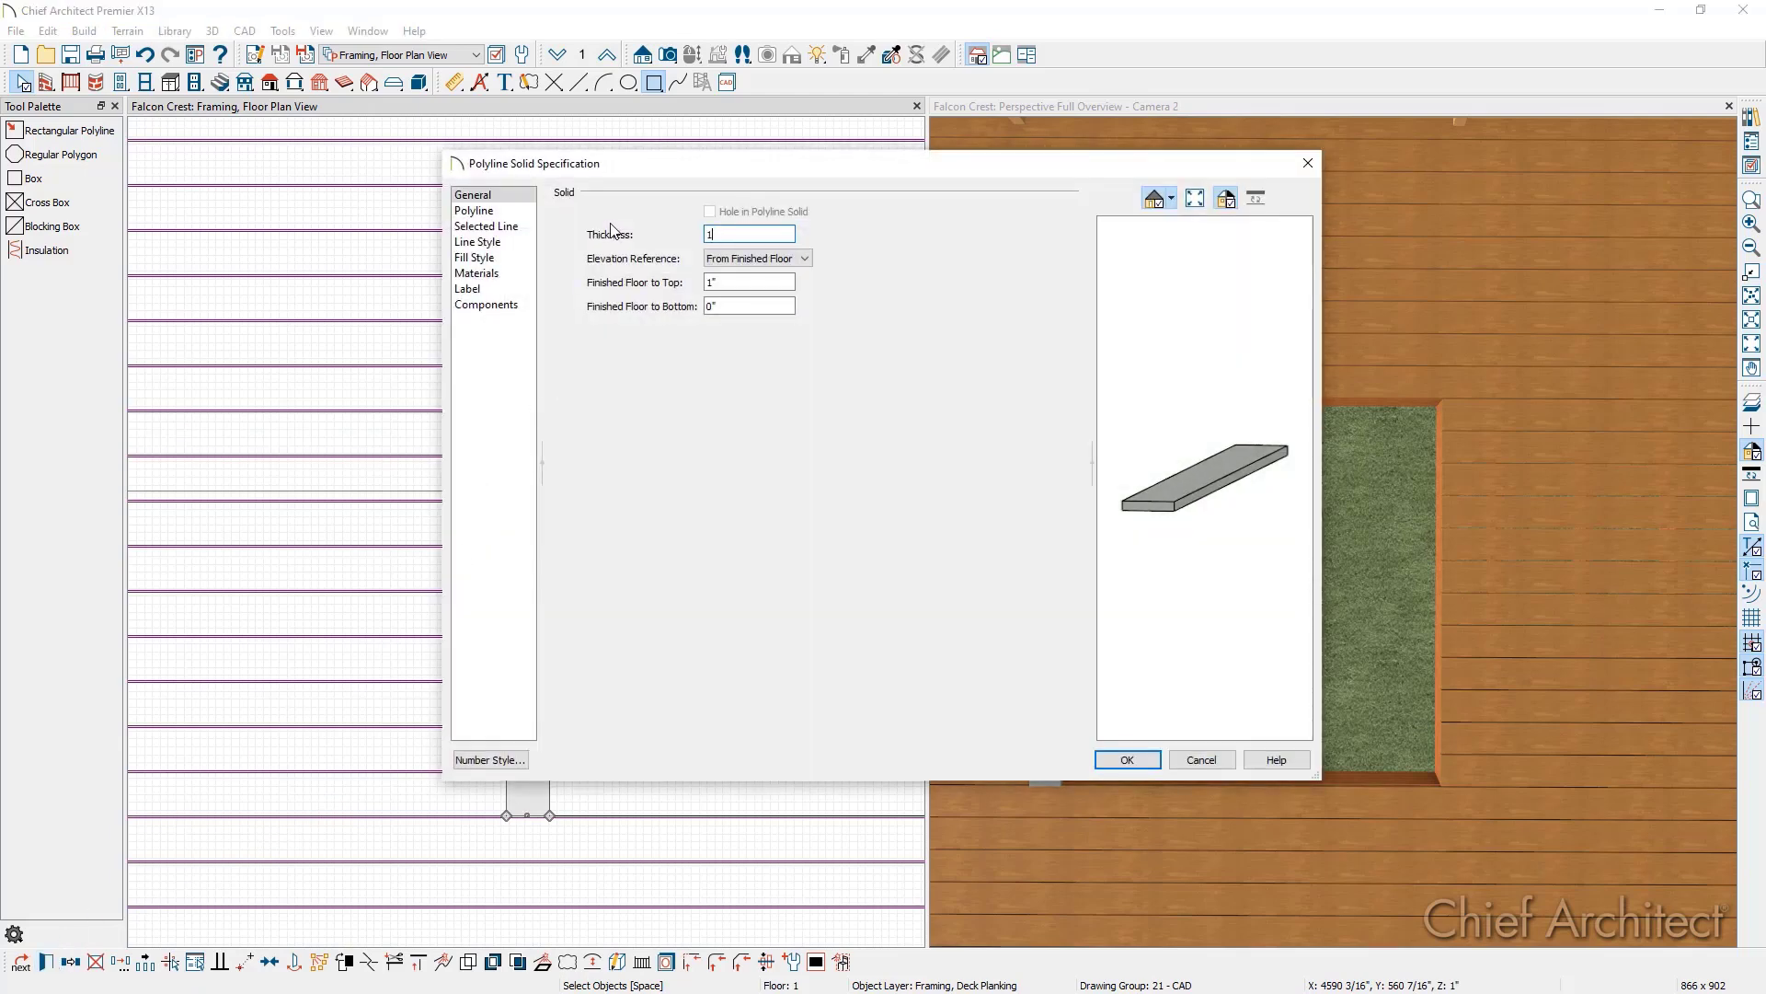
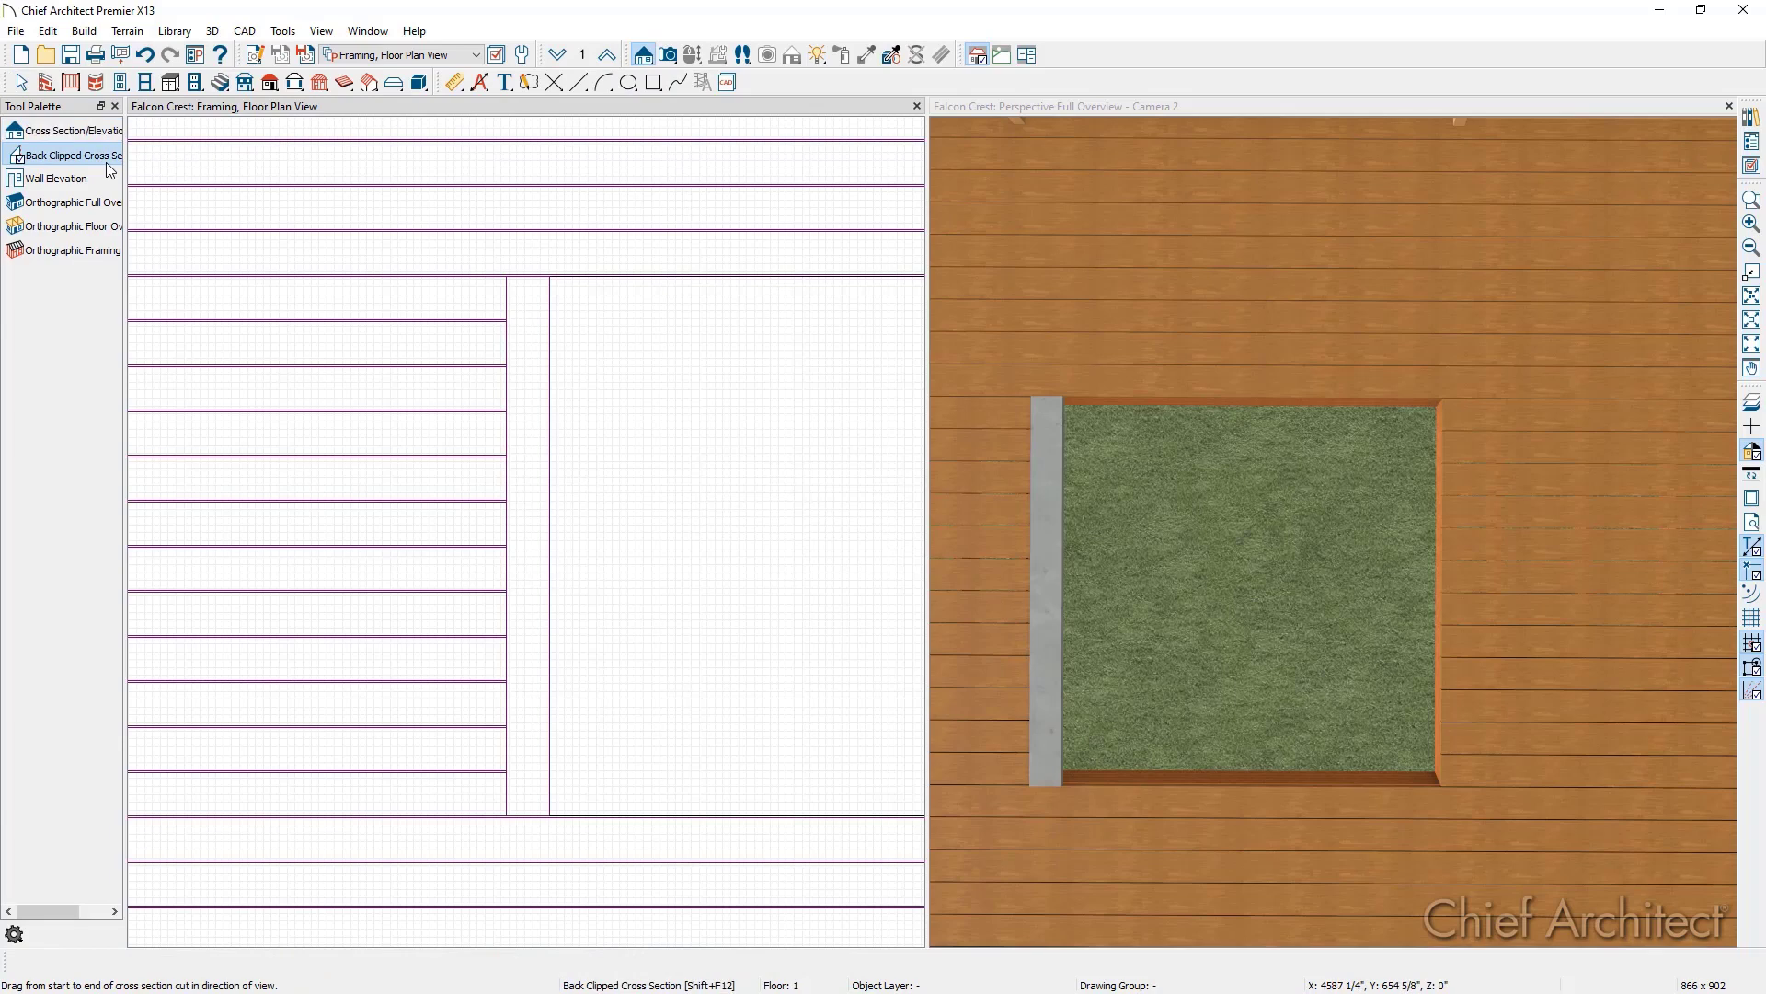
Step: Create a back-clipped cross section from inside the hole toward its lower edge and examine the board's height against the deck planking
drag(625, 451, 619, 546)
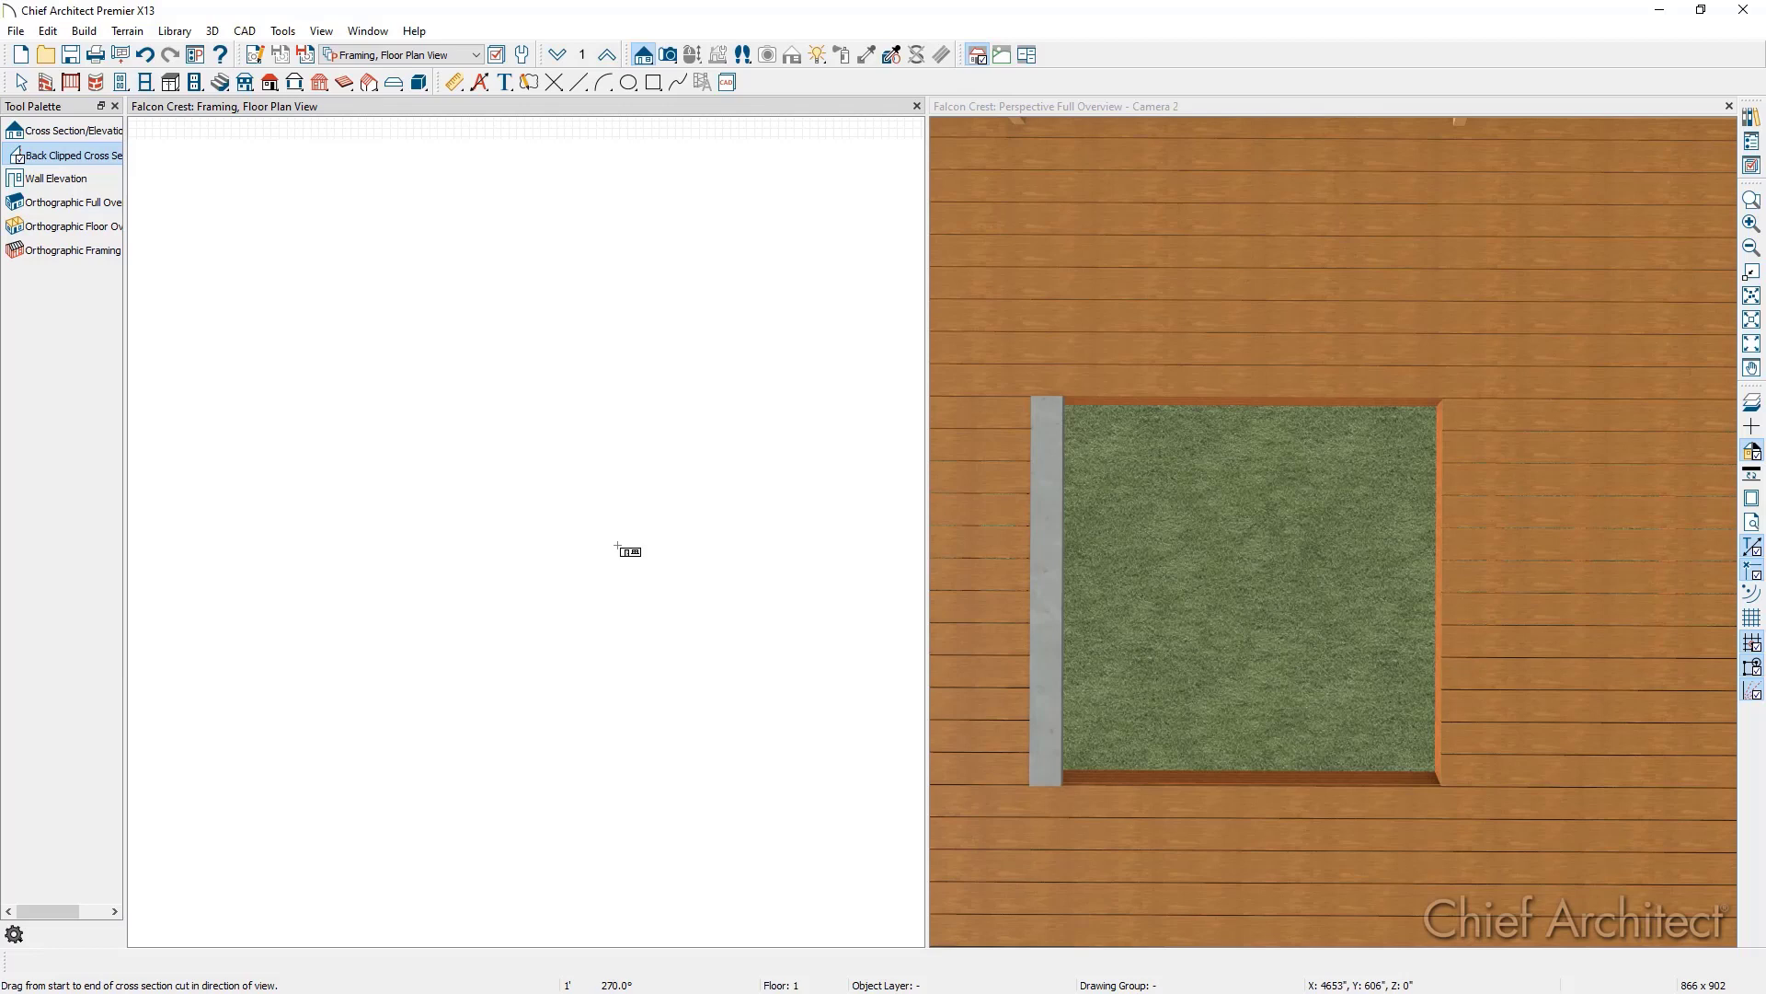
scroll(618, 550, up, 6)
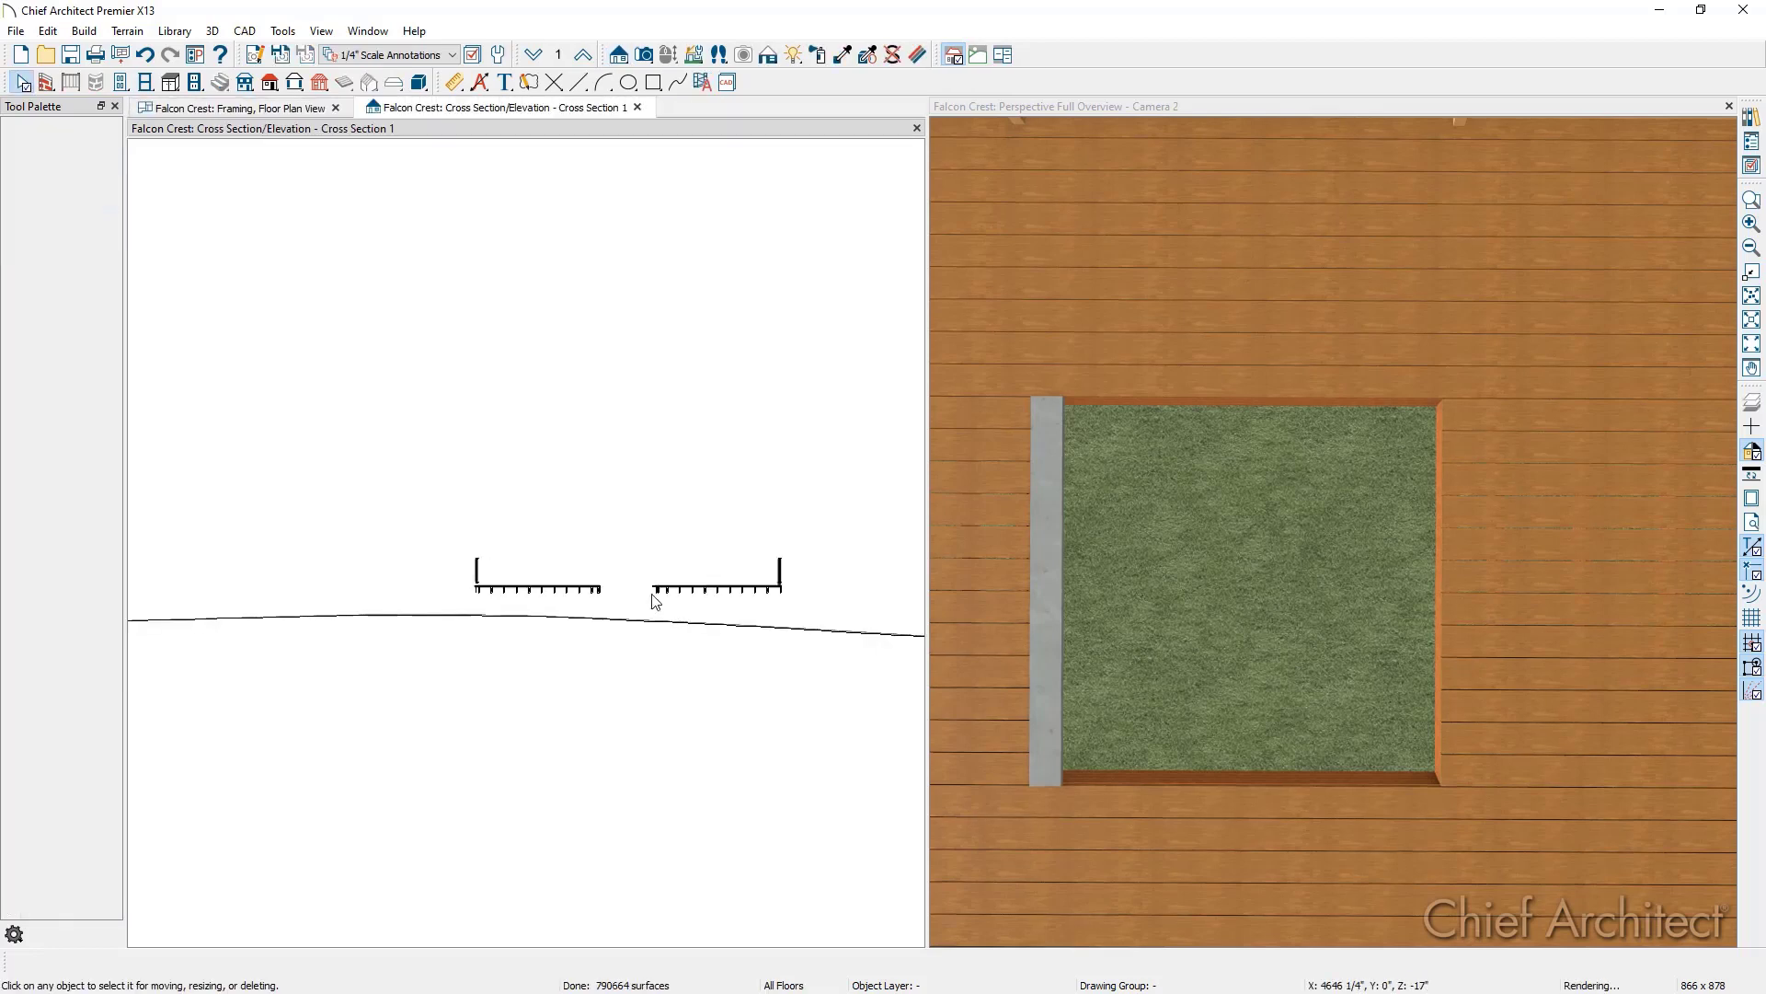
scroll(668, 583, up, 4)
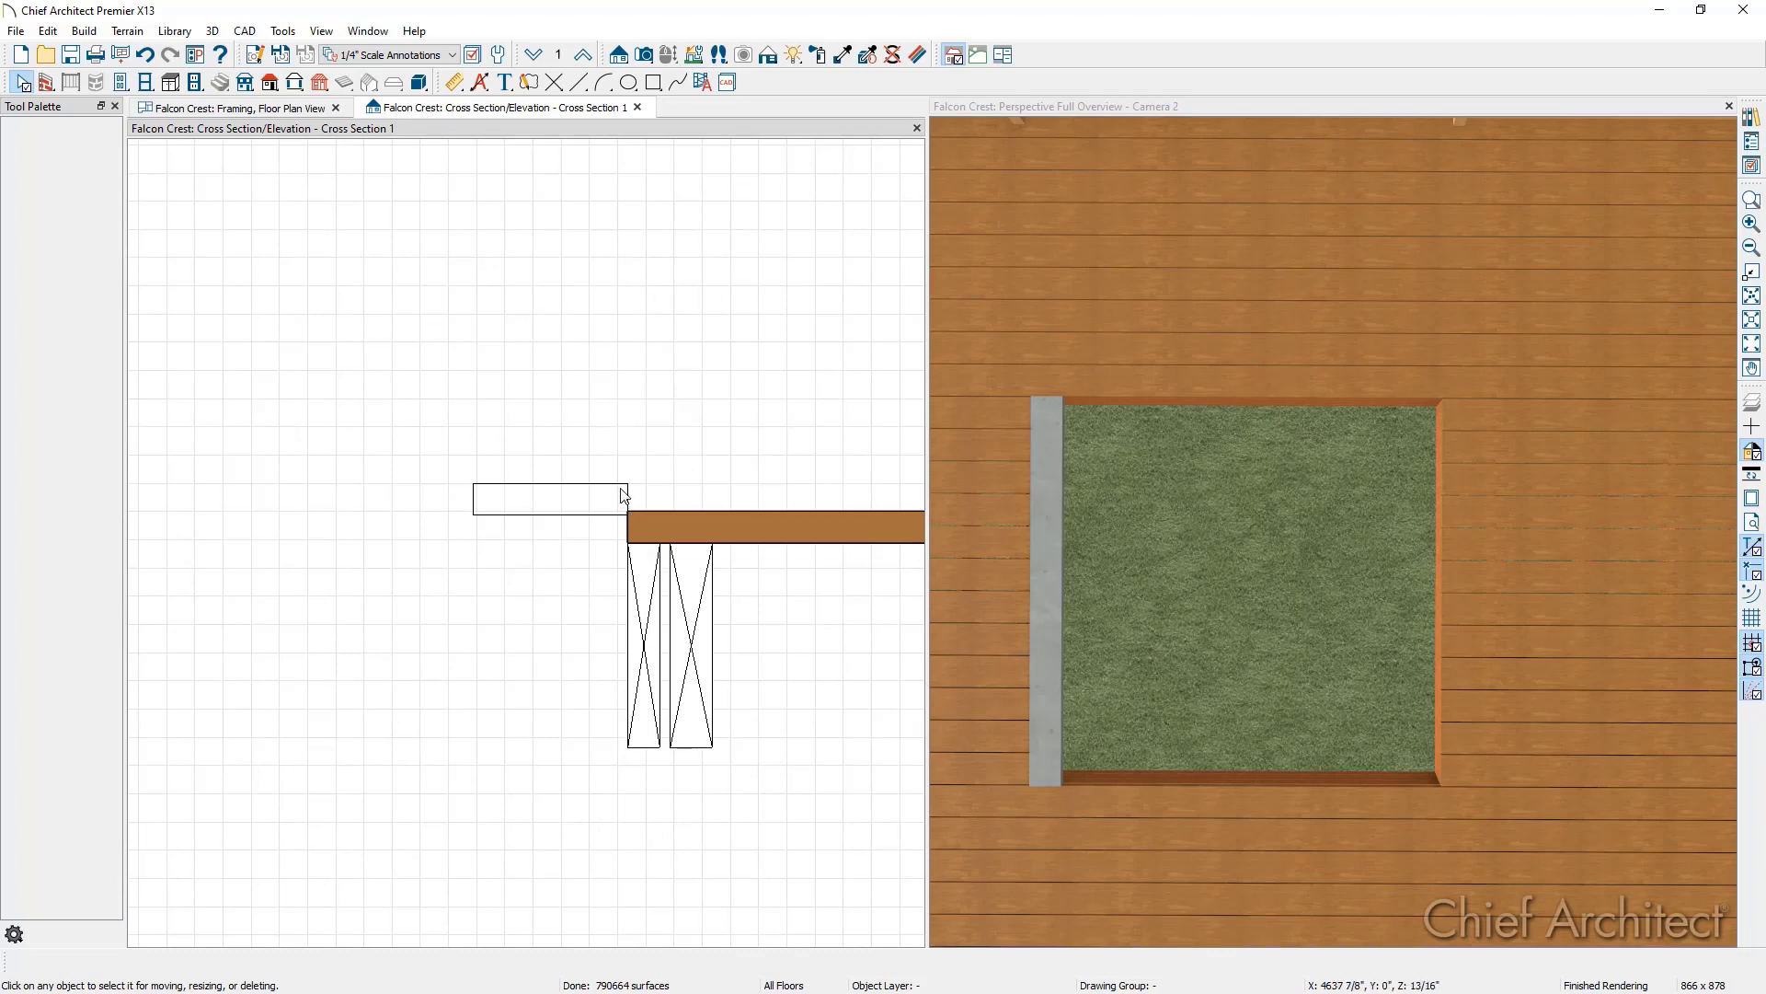
scroll(647, 528, up, 2)
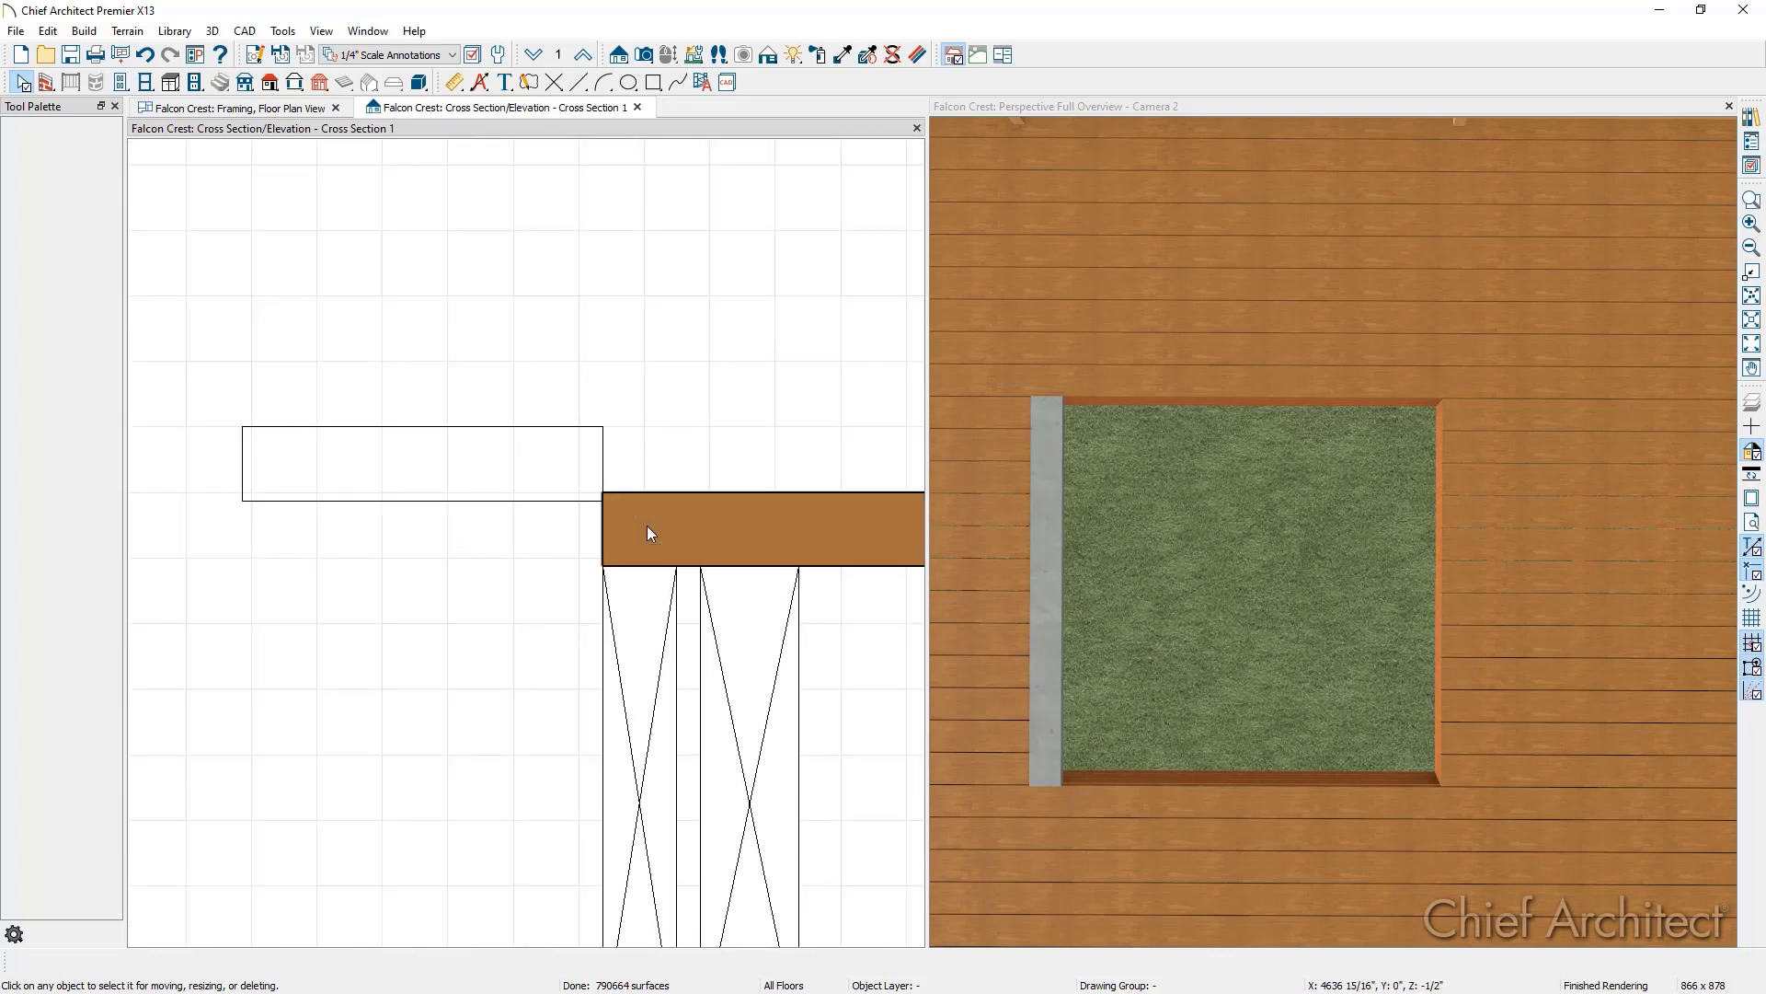
scroll(648, 527, up, 1)
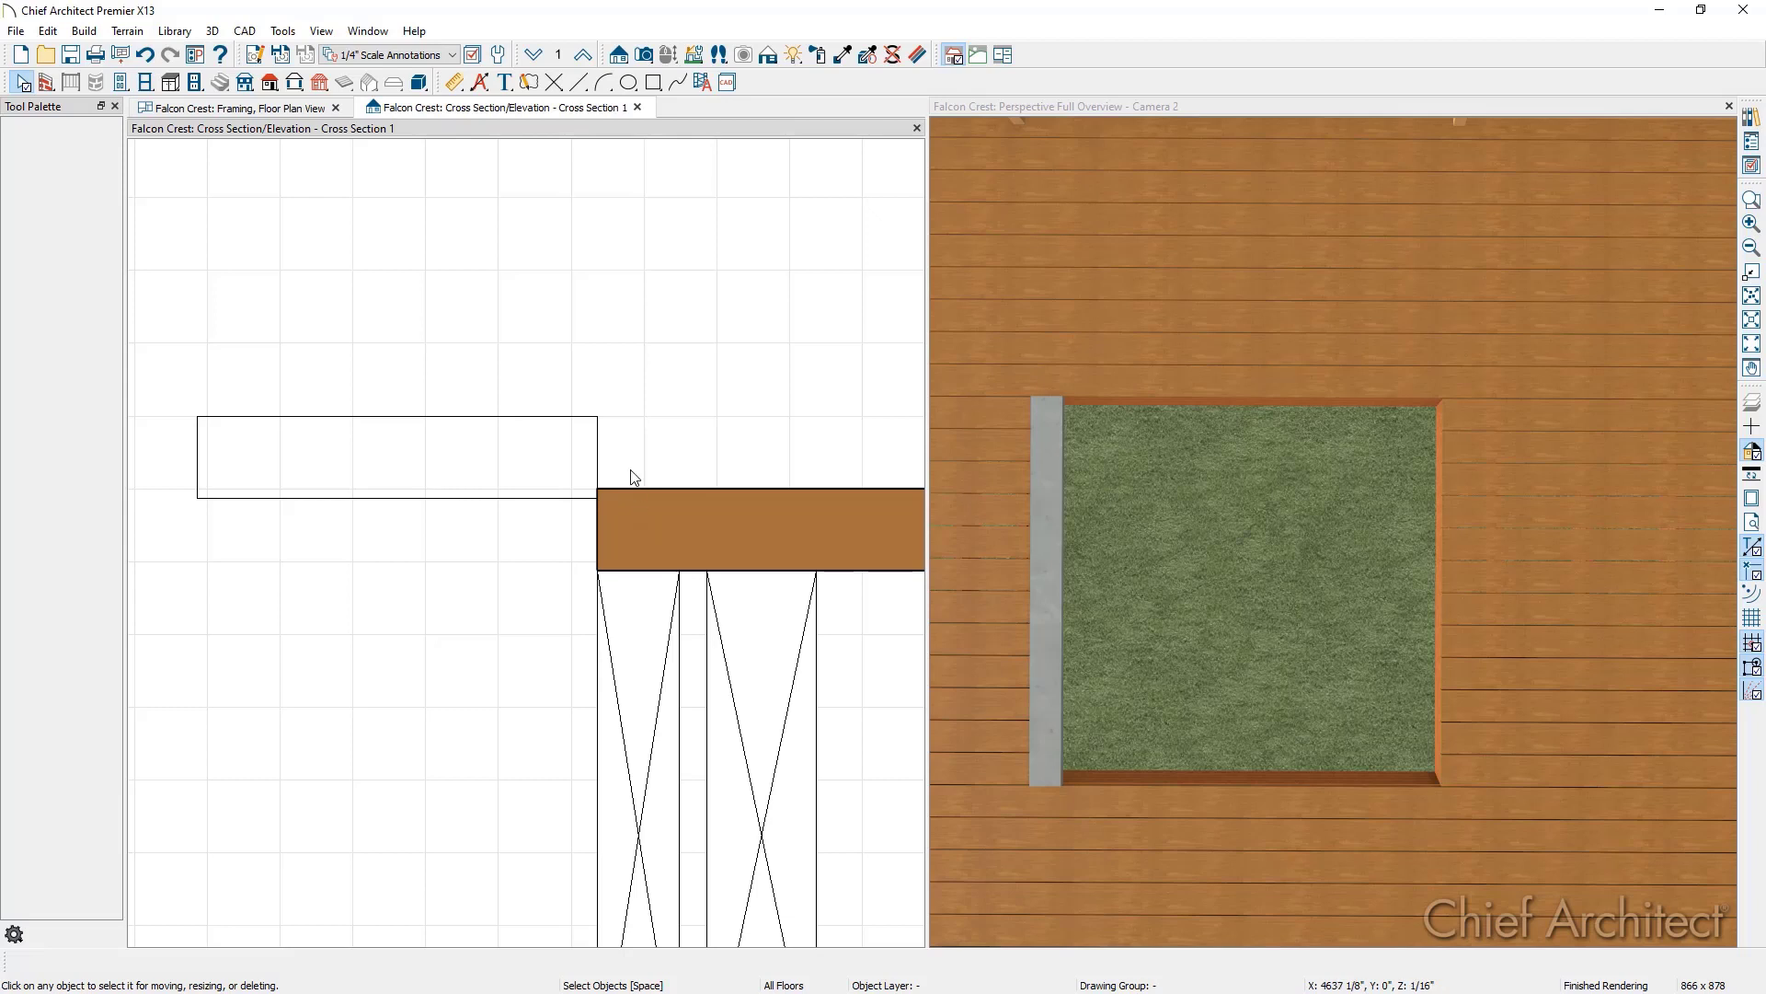
Step: Draw a horizontal line along the planking's underside and a vertical line up to the board's underside, and check the vertical line's length
click(579, 83)
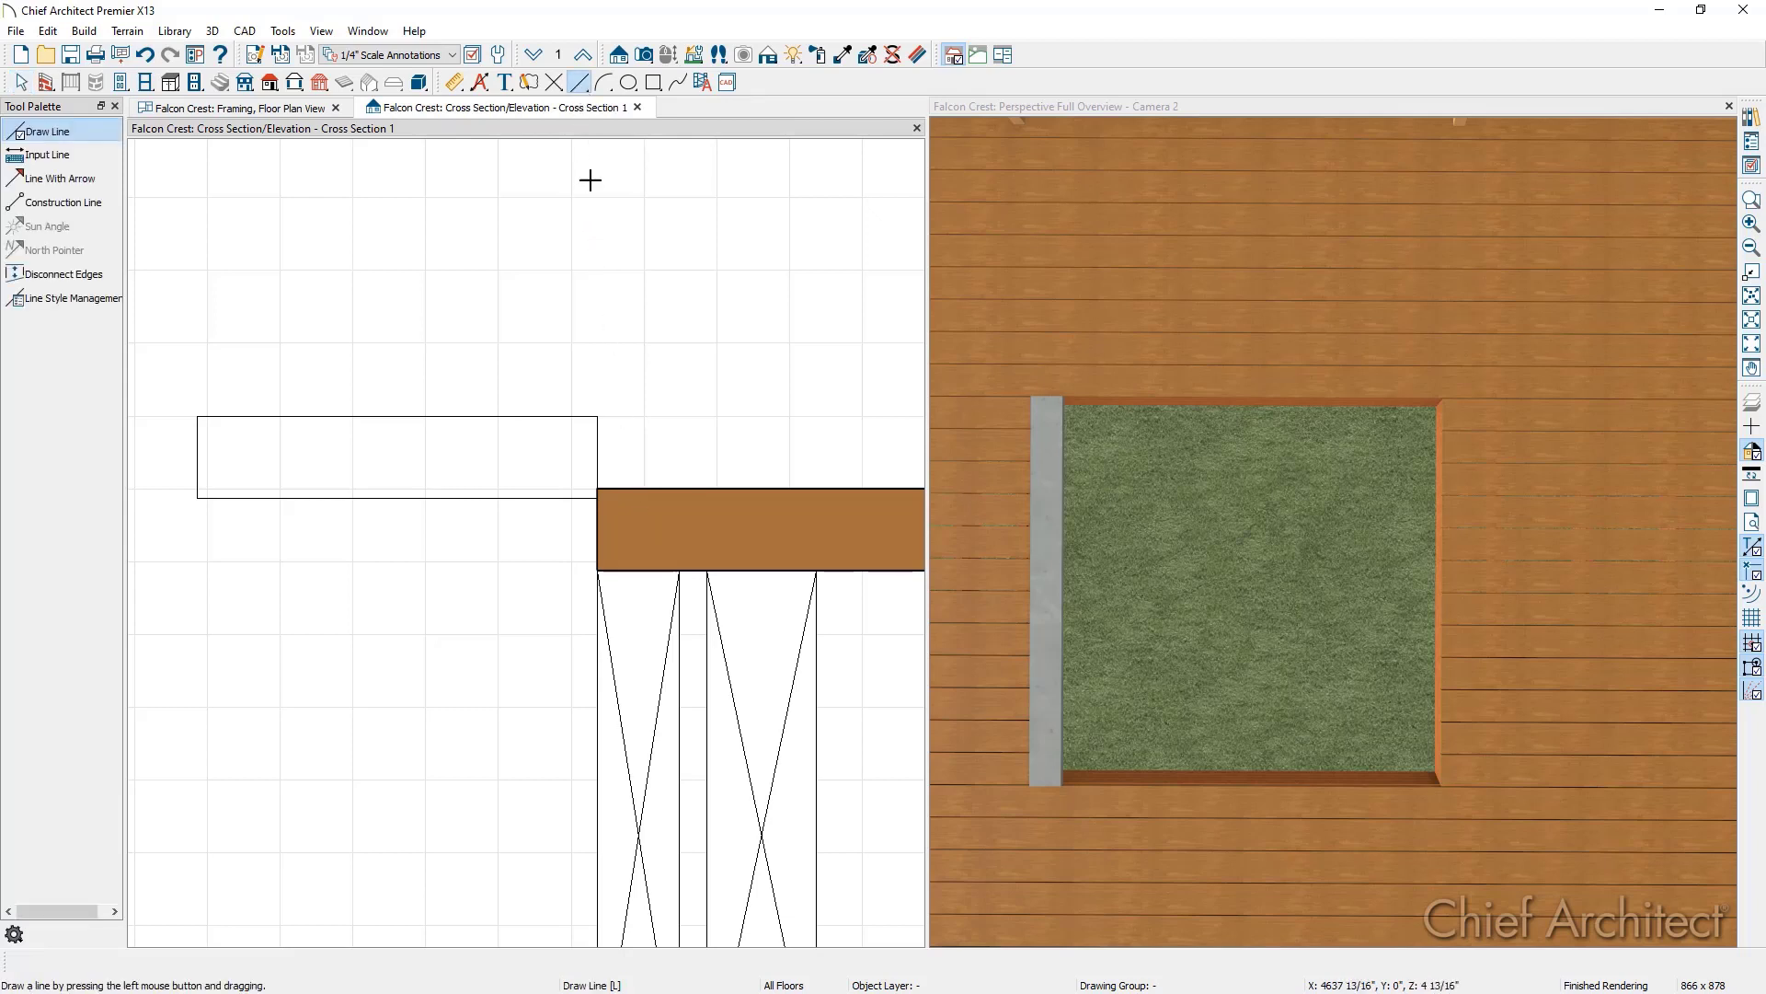
mouse_move(696, 567)
mouse_down()
mouse_move(555, 583)
mouse_move(342, 571)
mouse_up()
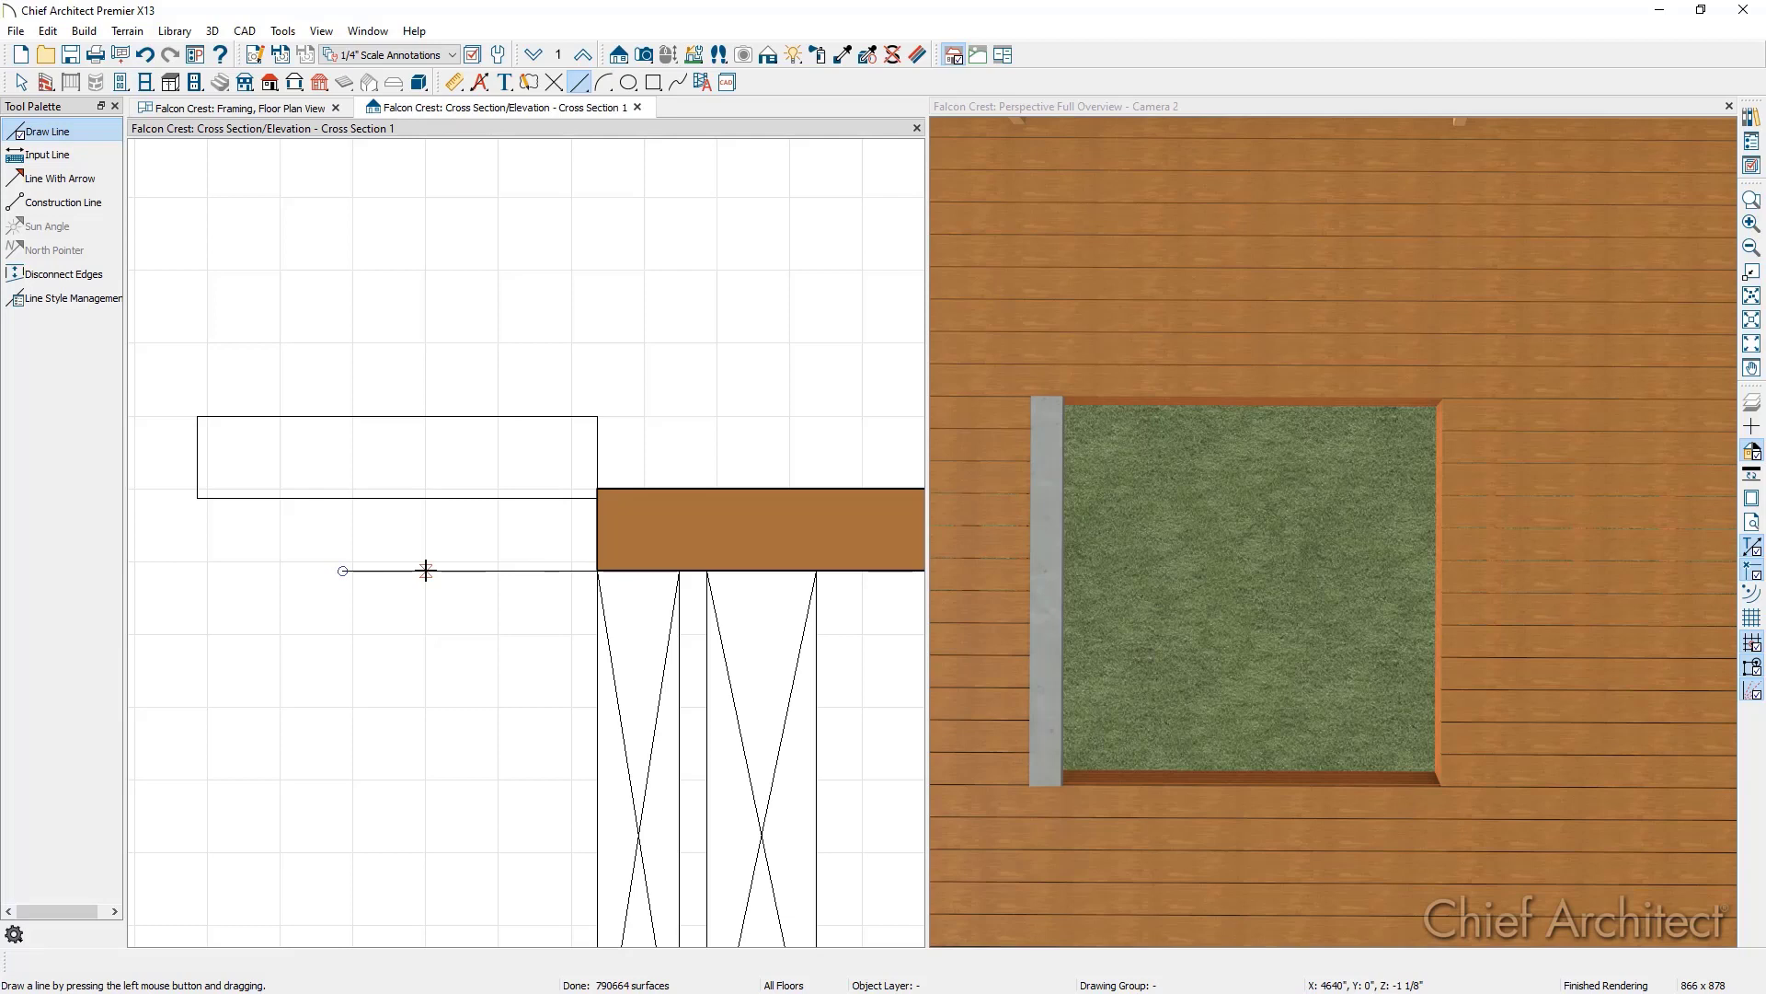
drag(425, 571, 426, 498)
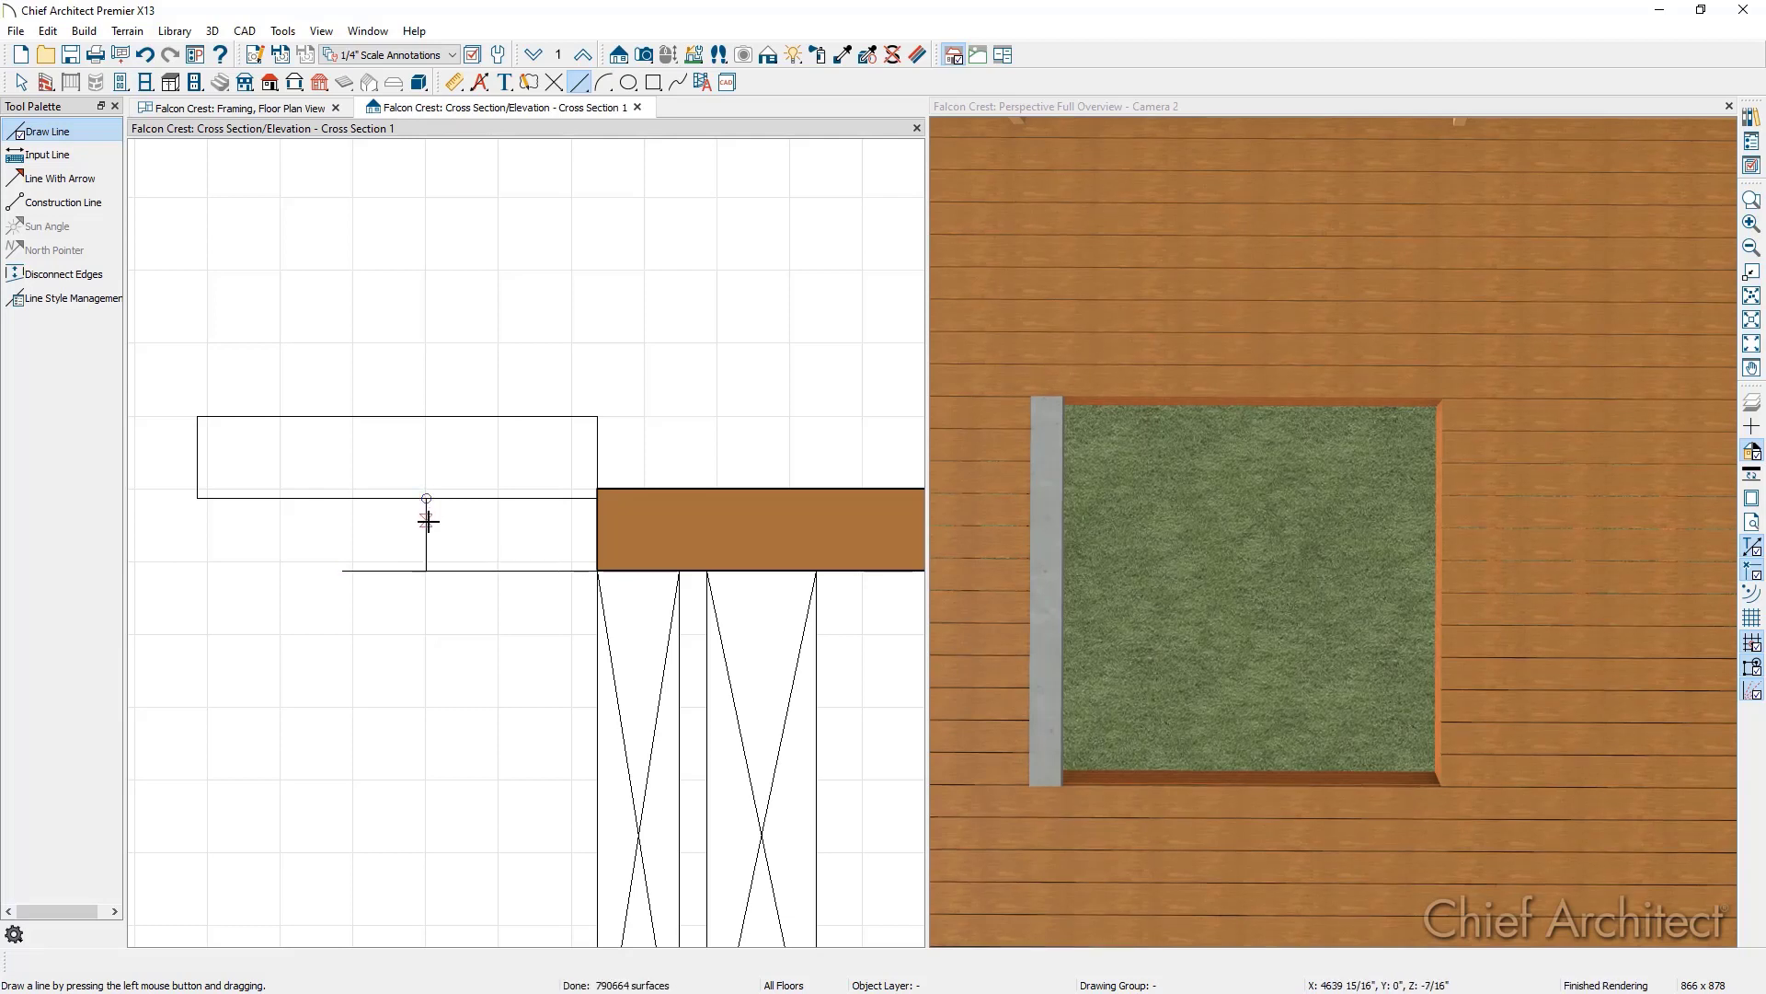
double_click(426, 522)
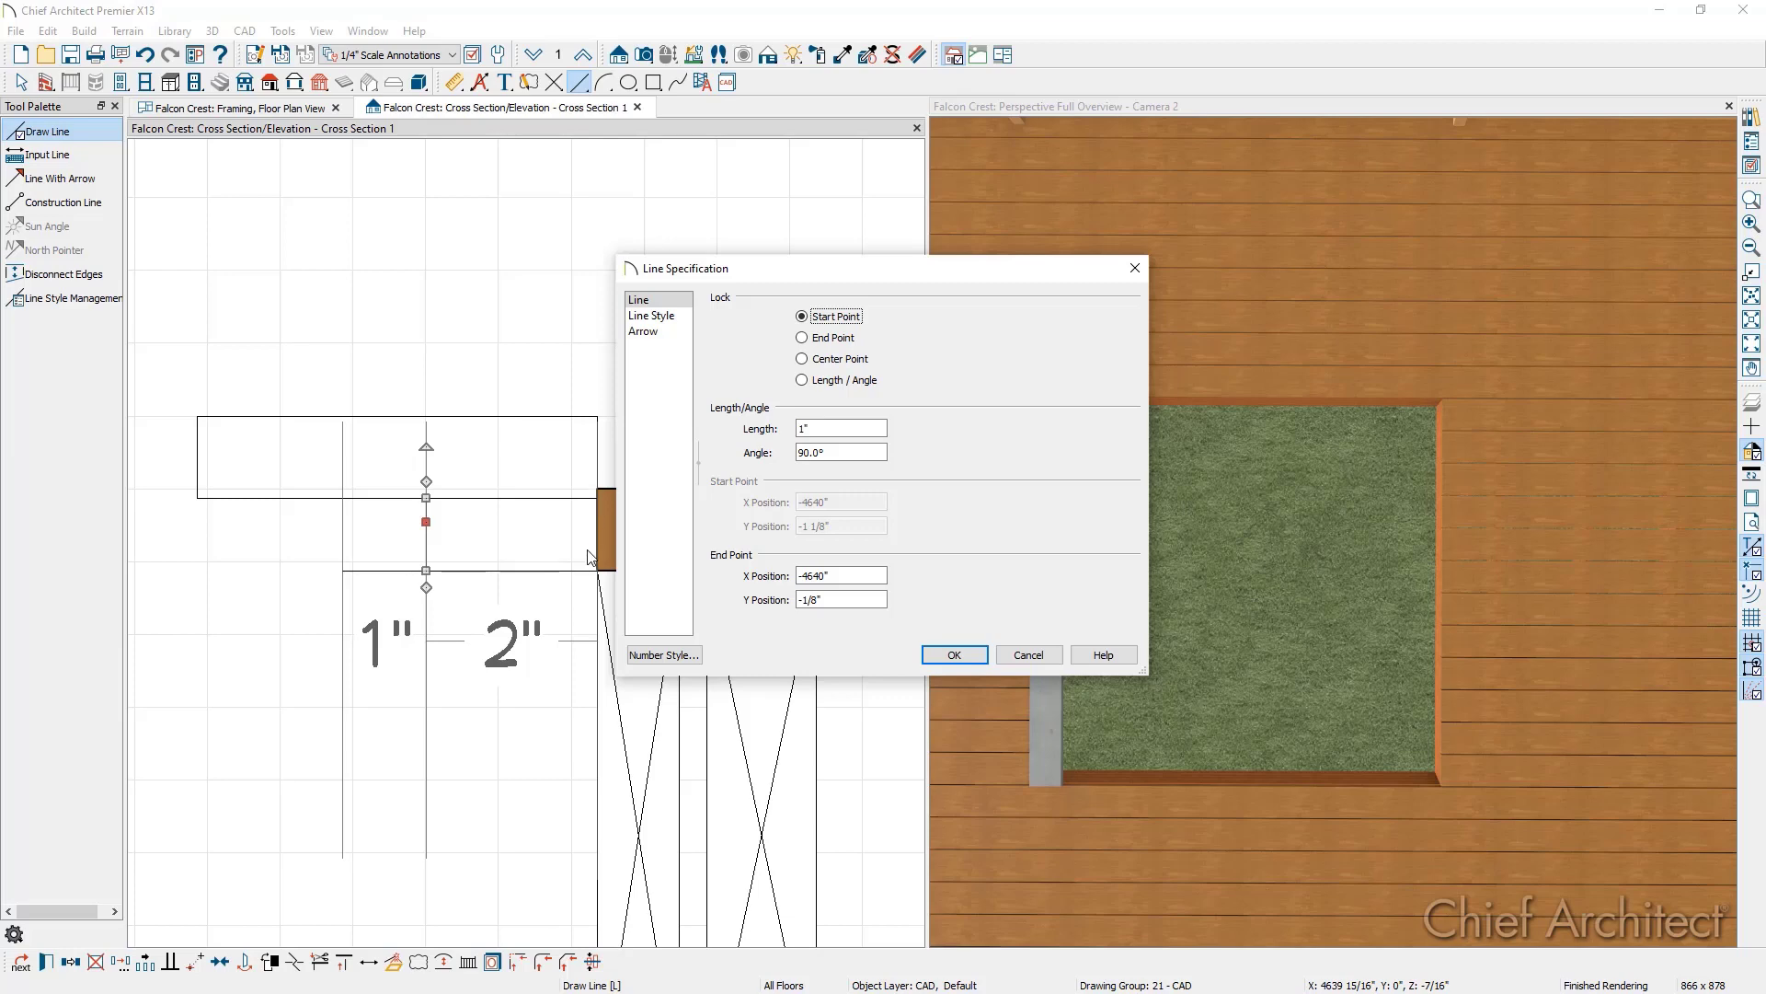
click(1028, 652)
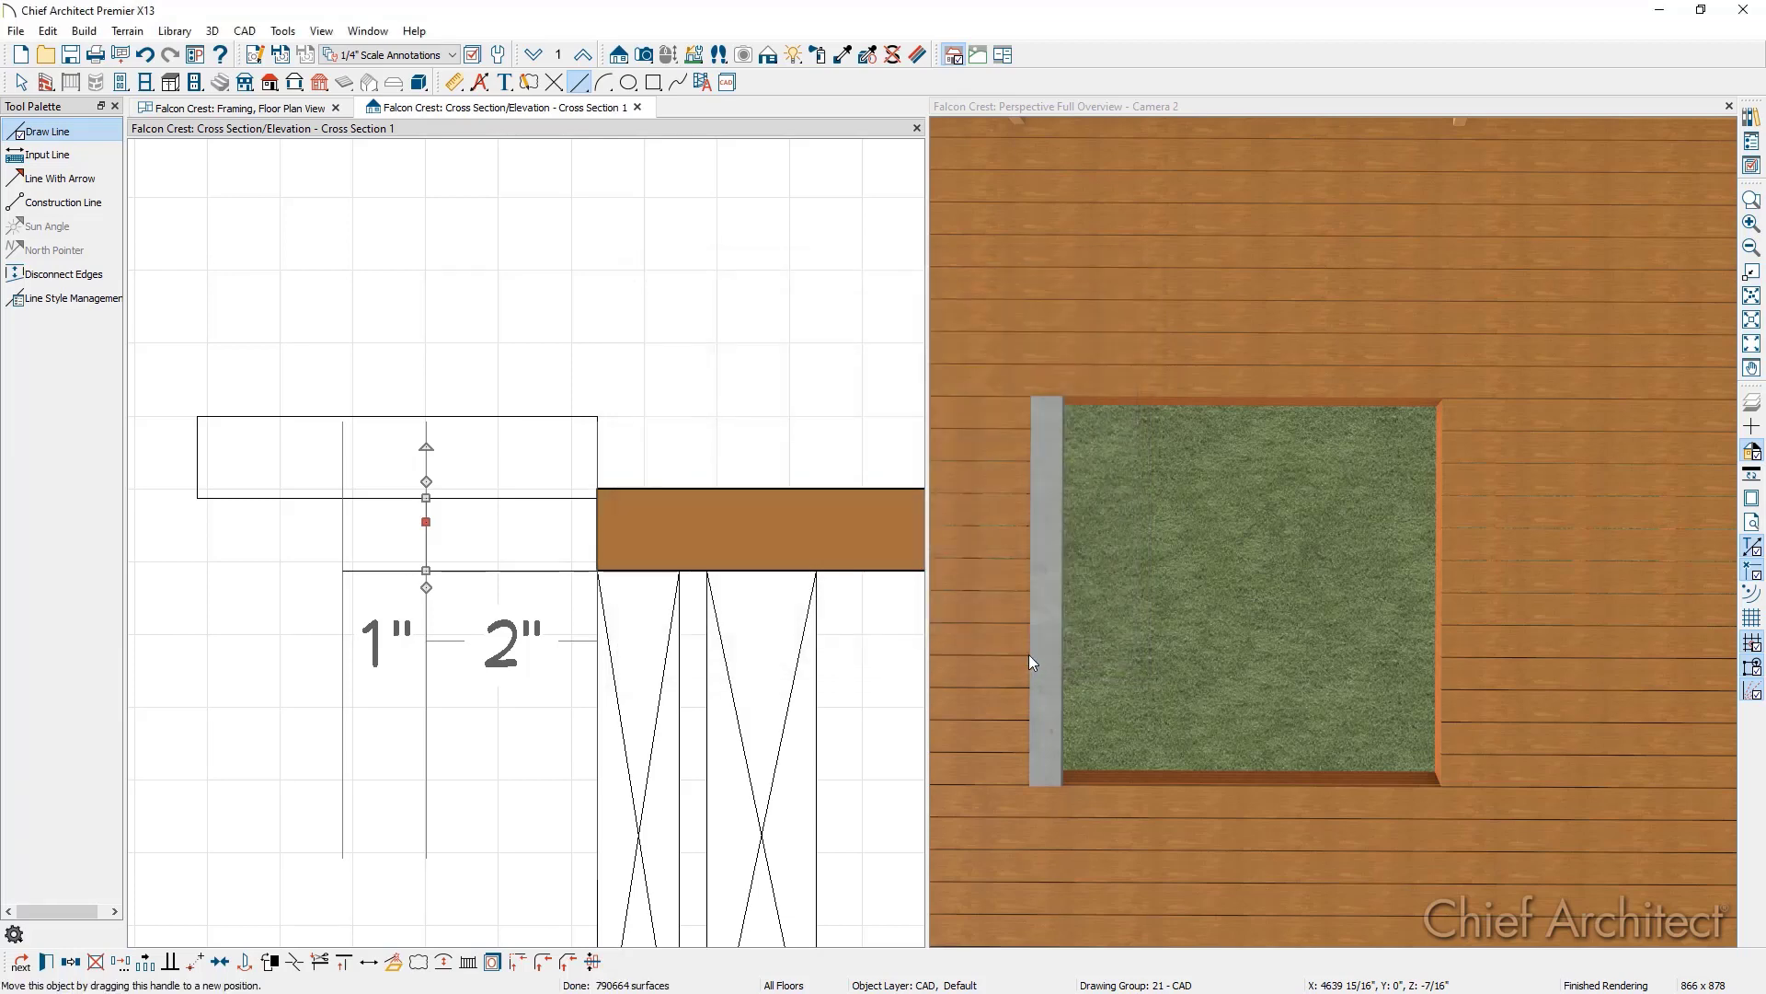
Step: Lower the board solid by subtracting 1" from its Finished Floor to Top height, and close the cross section without saving it
click(1057, 624)
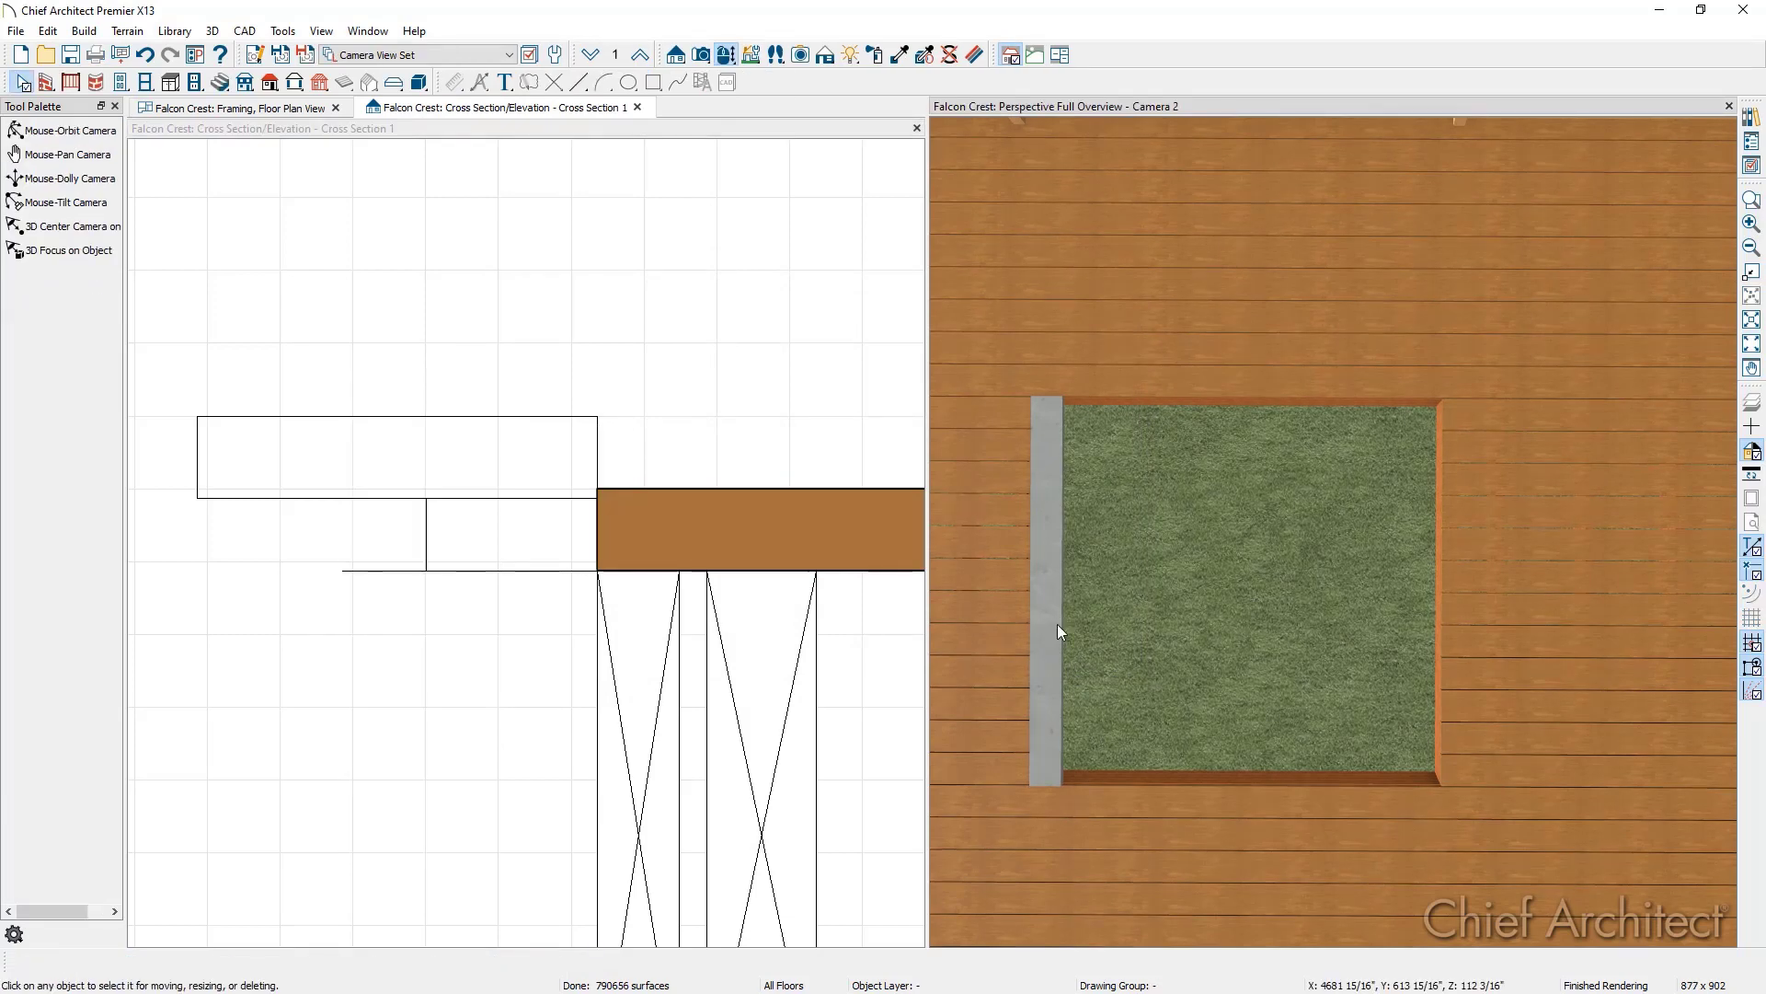
click(1057, 624)
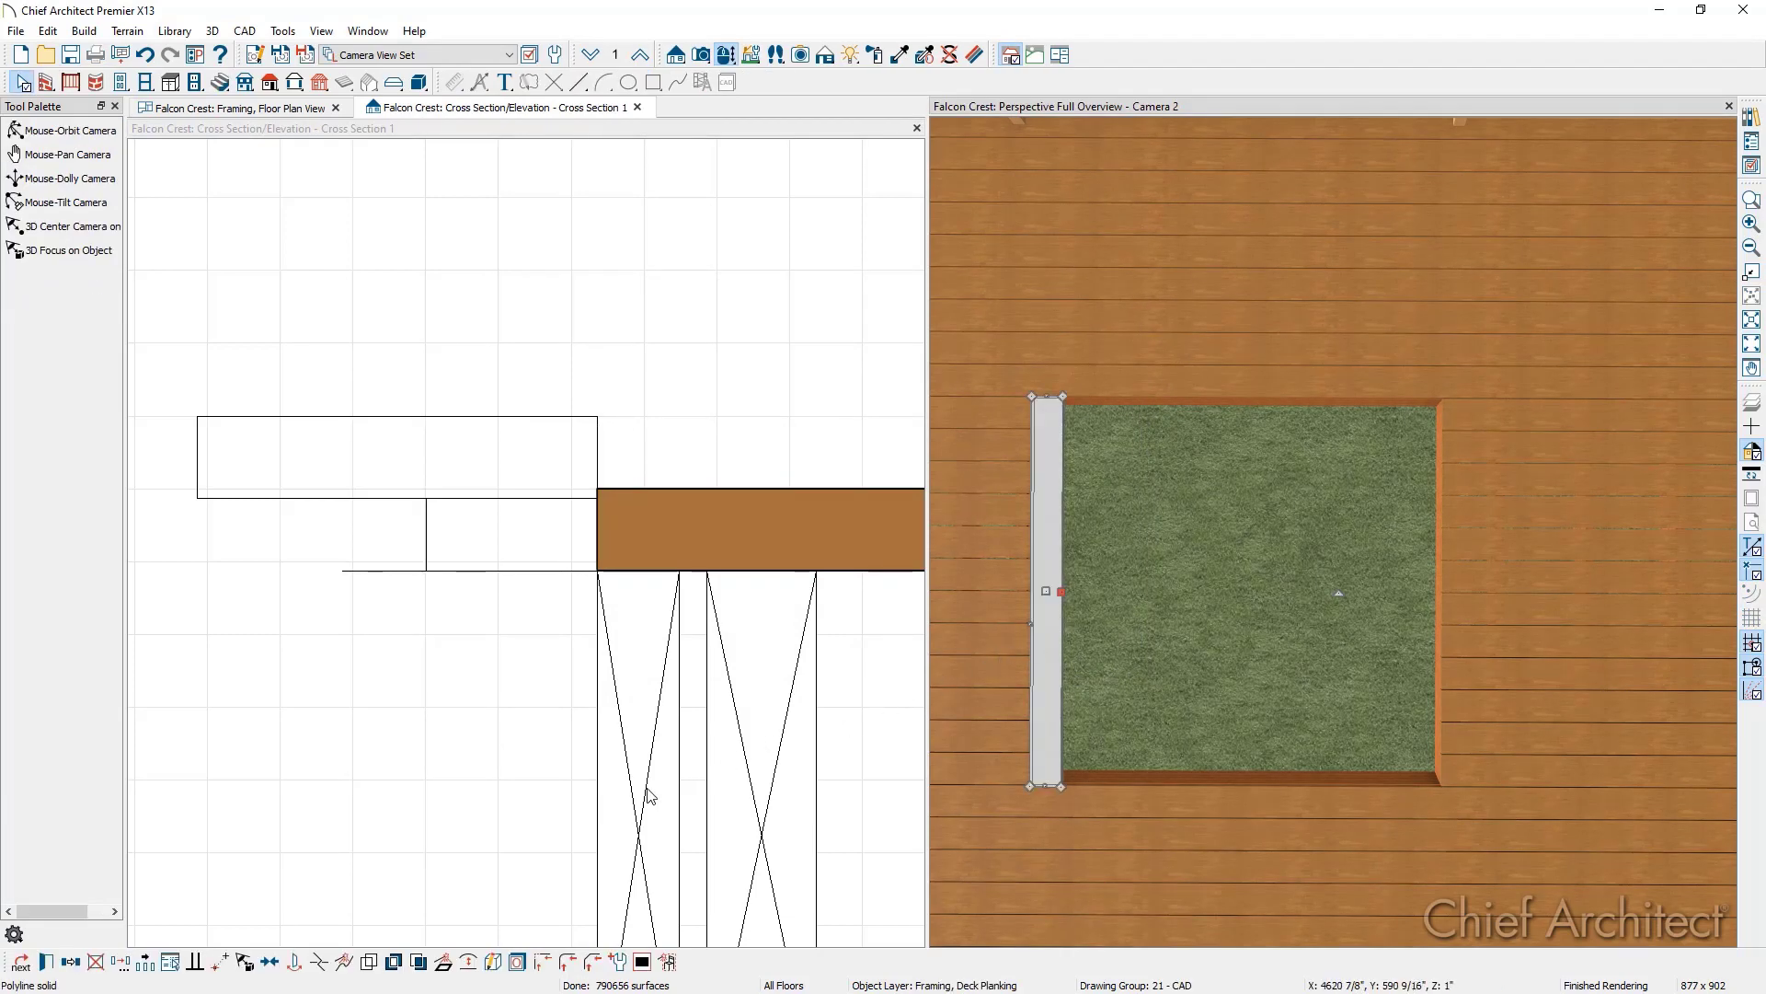
click(48, 962)
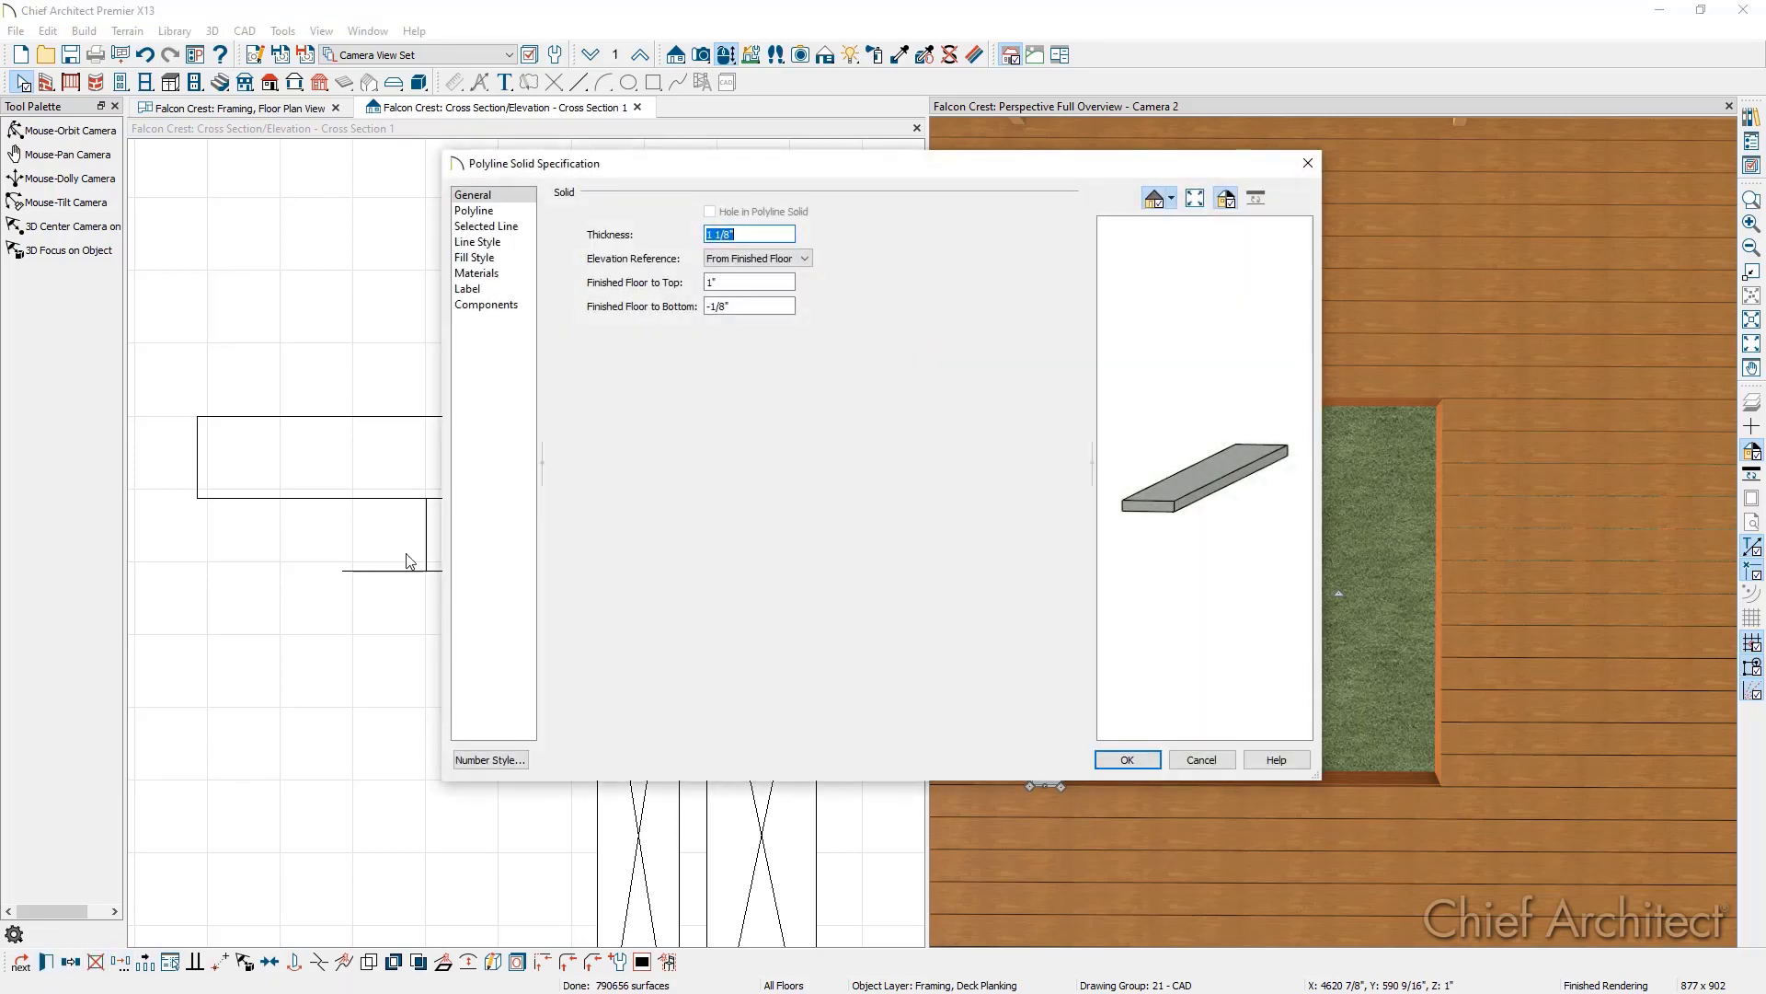
click(728, 280)
text(-1)
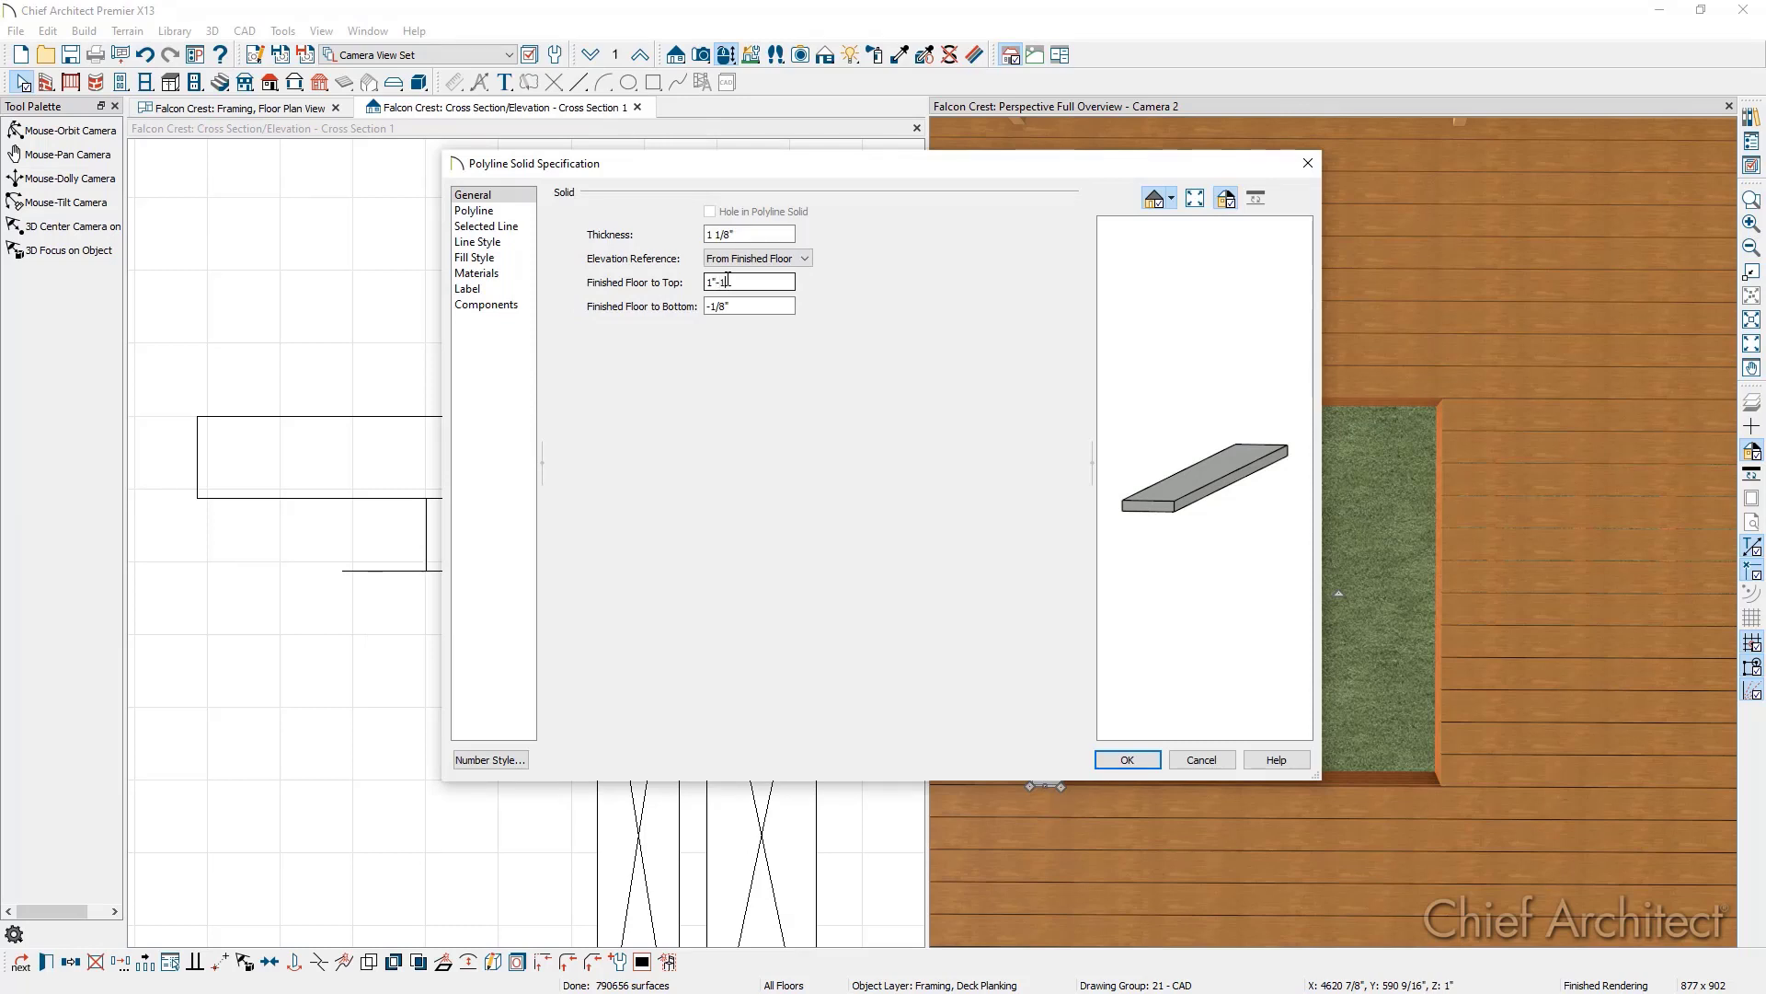
key(Tab)
click(1119, 760)
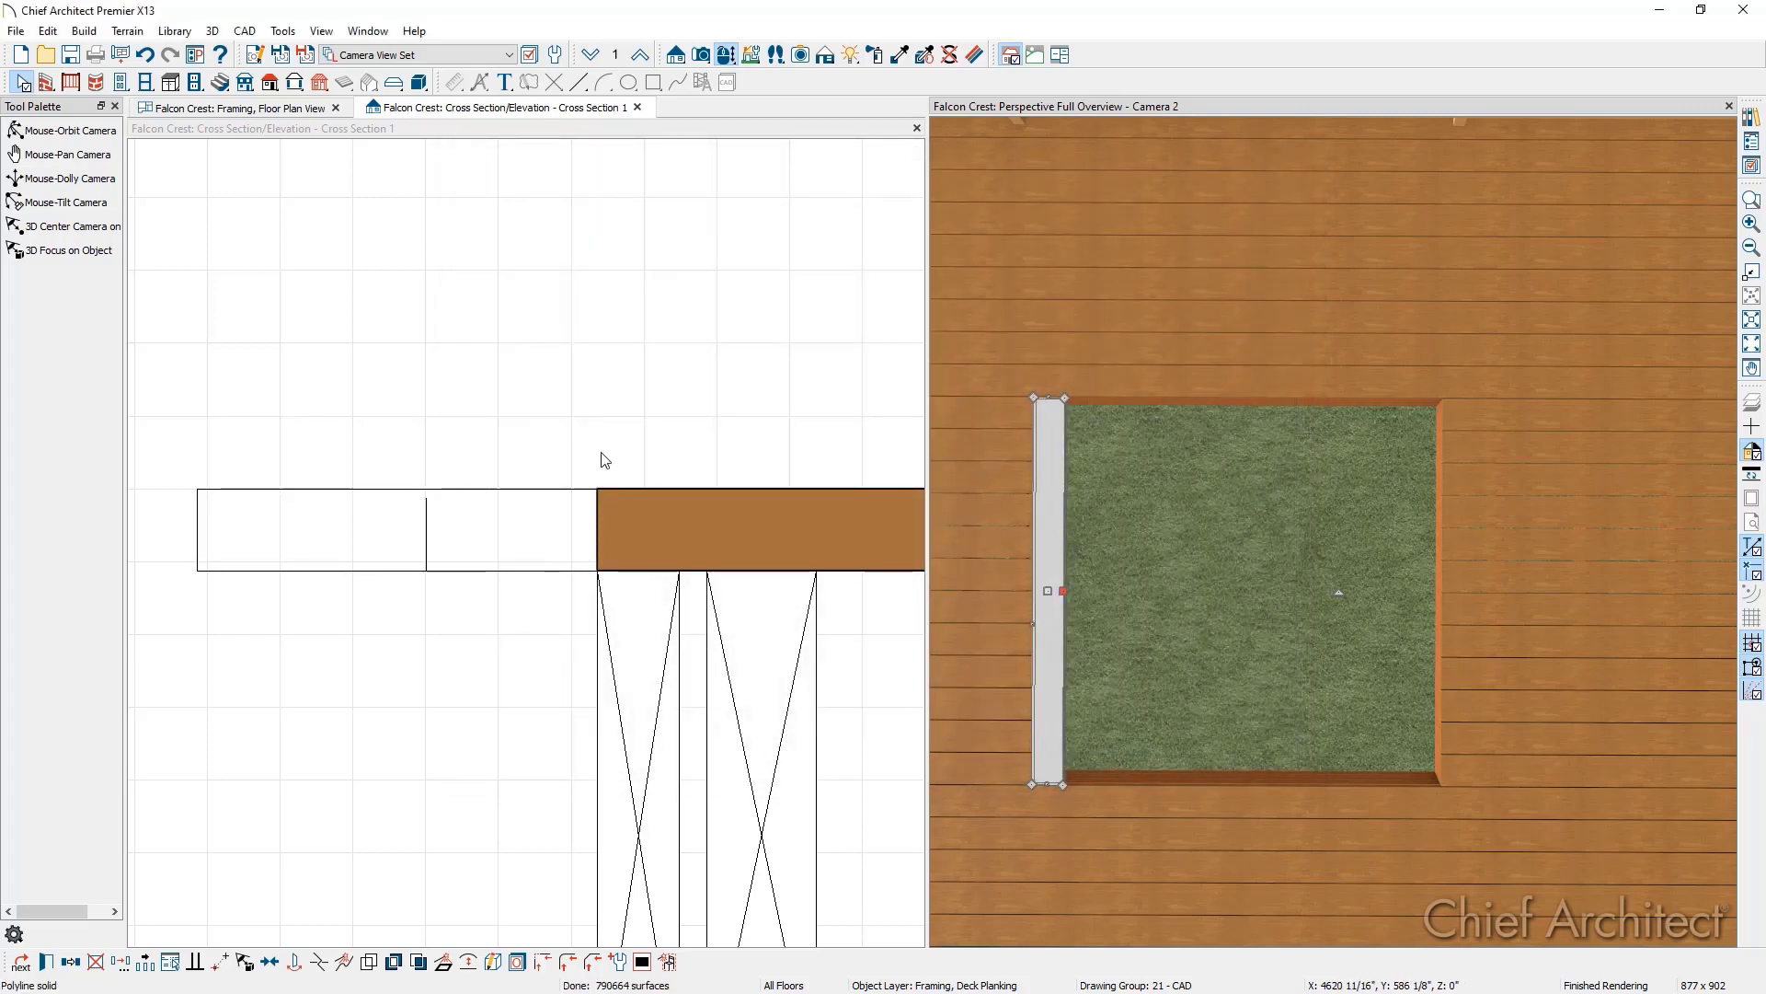
click(638, 107)
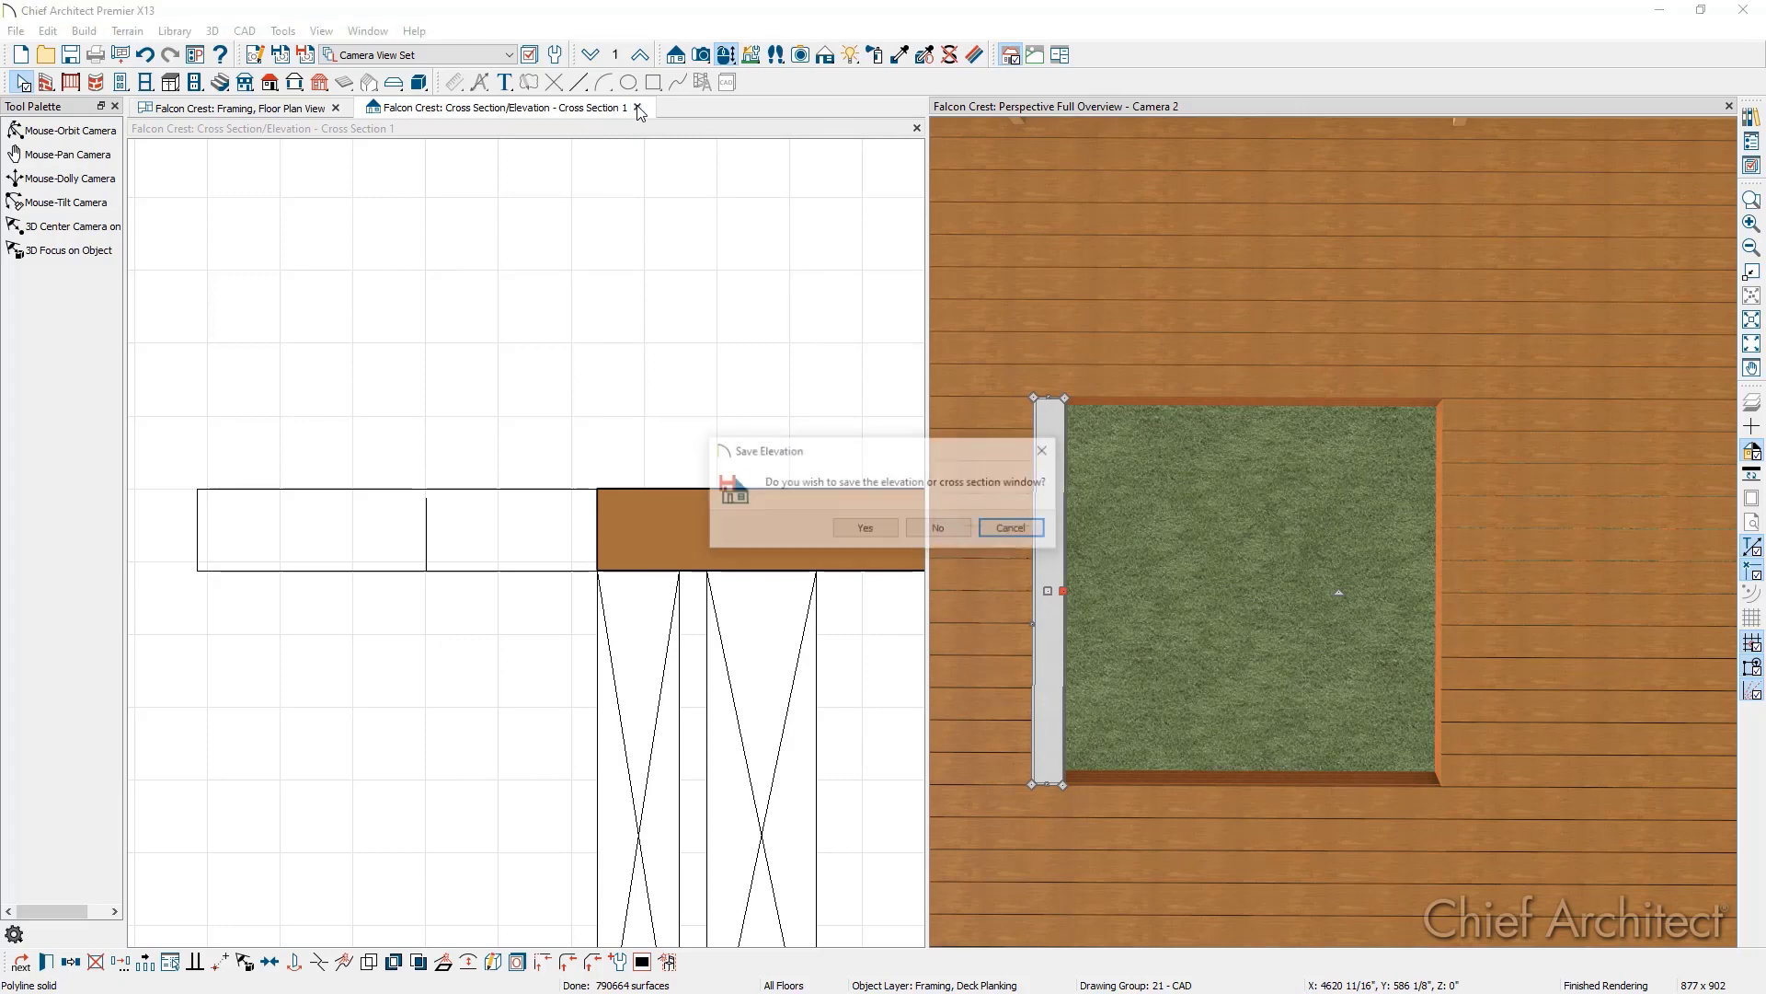
click(940, 528)
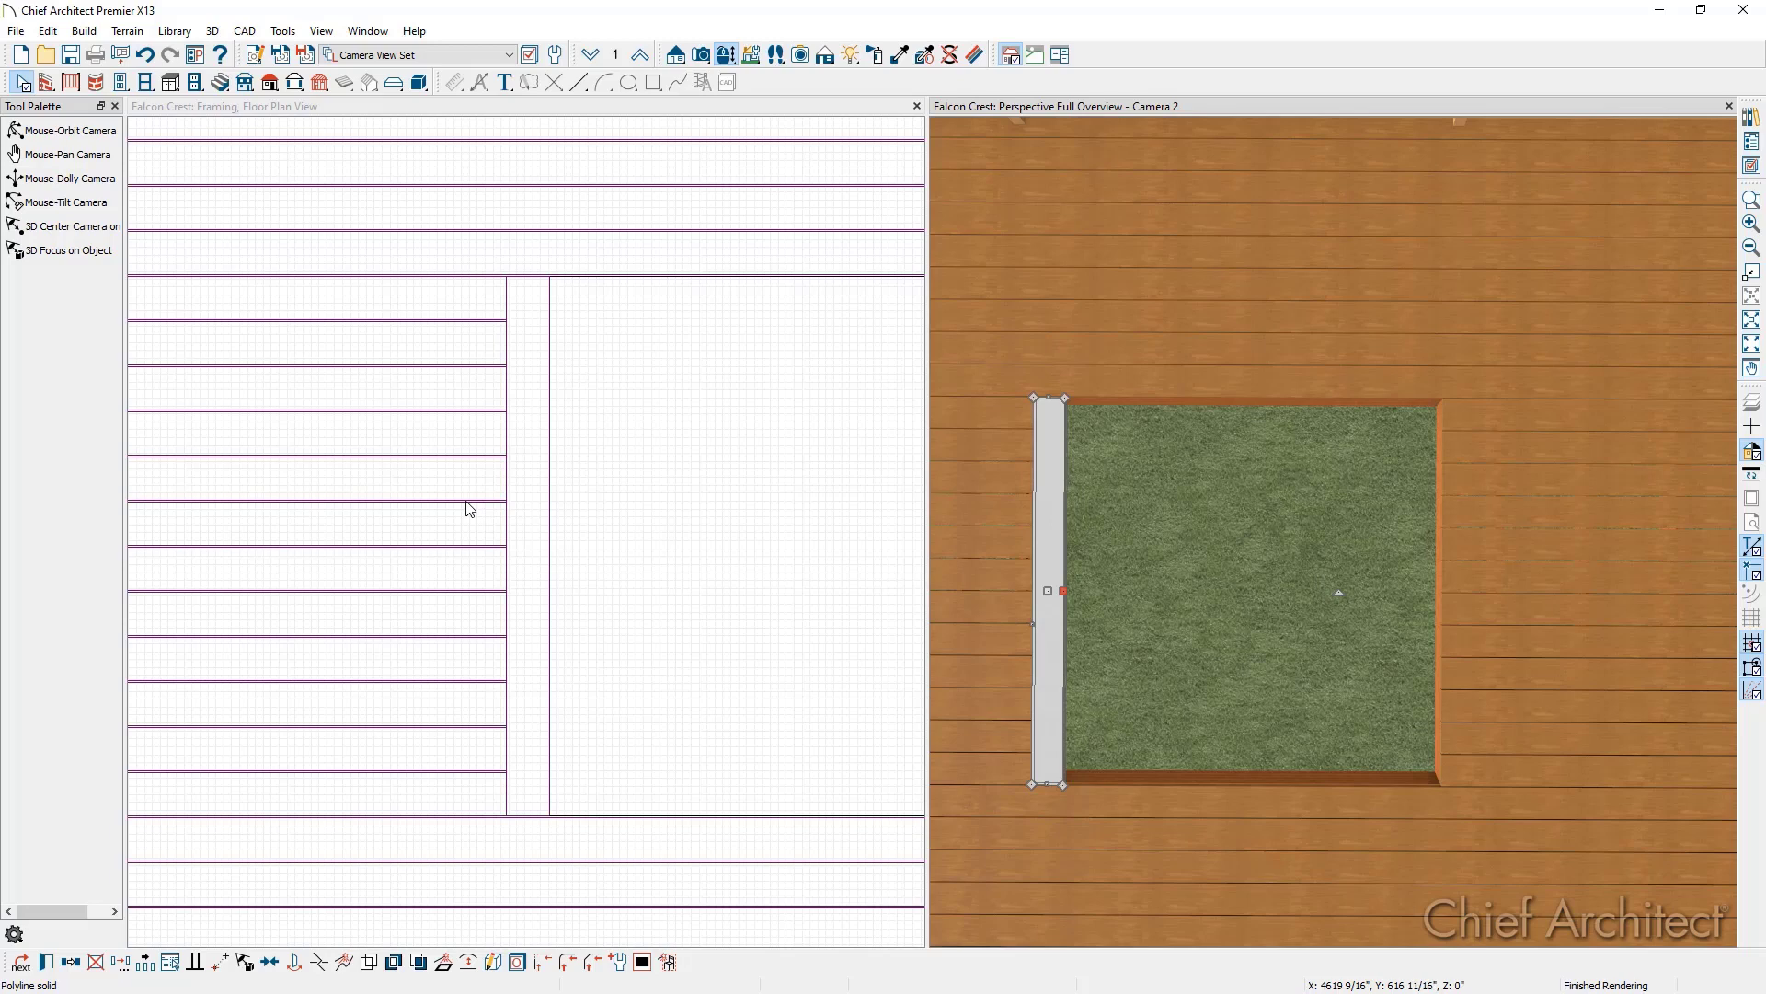
Step: Check the plank gap width in the deck room's Deck settings and leave the settings without changes
click(1036, 298)
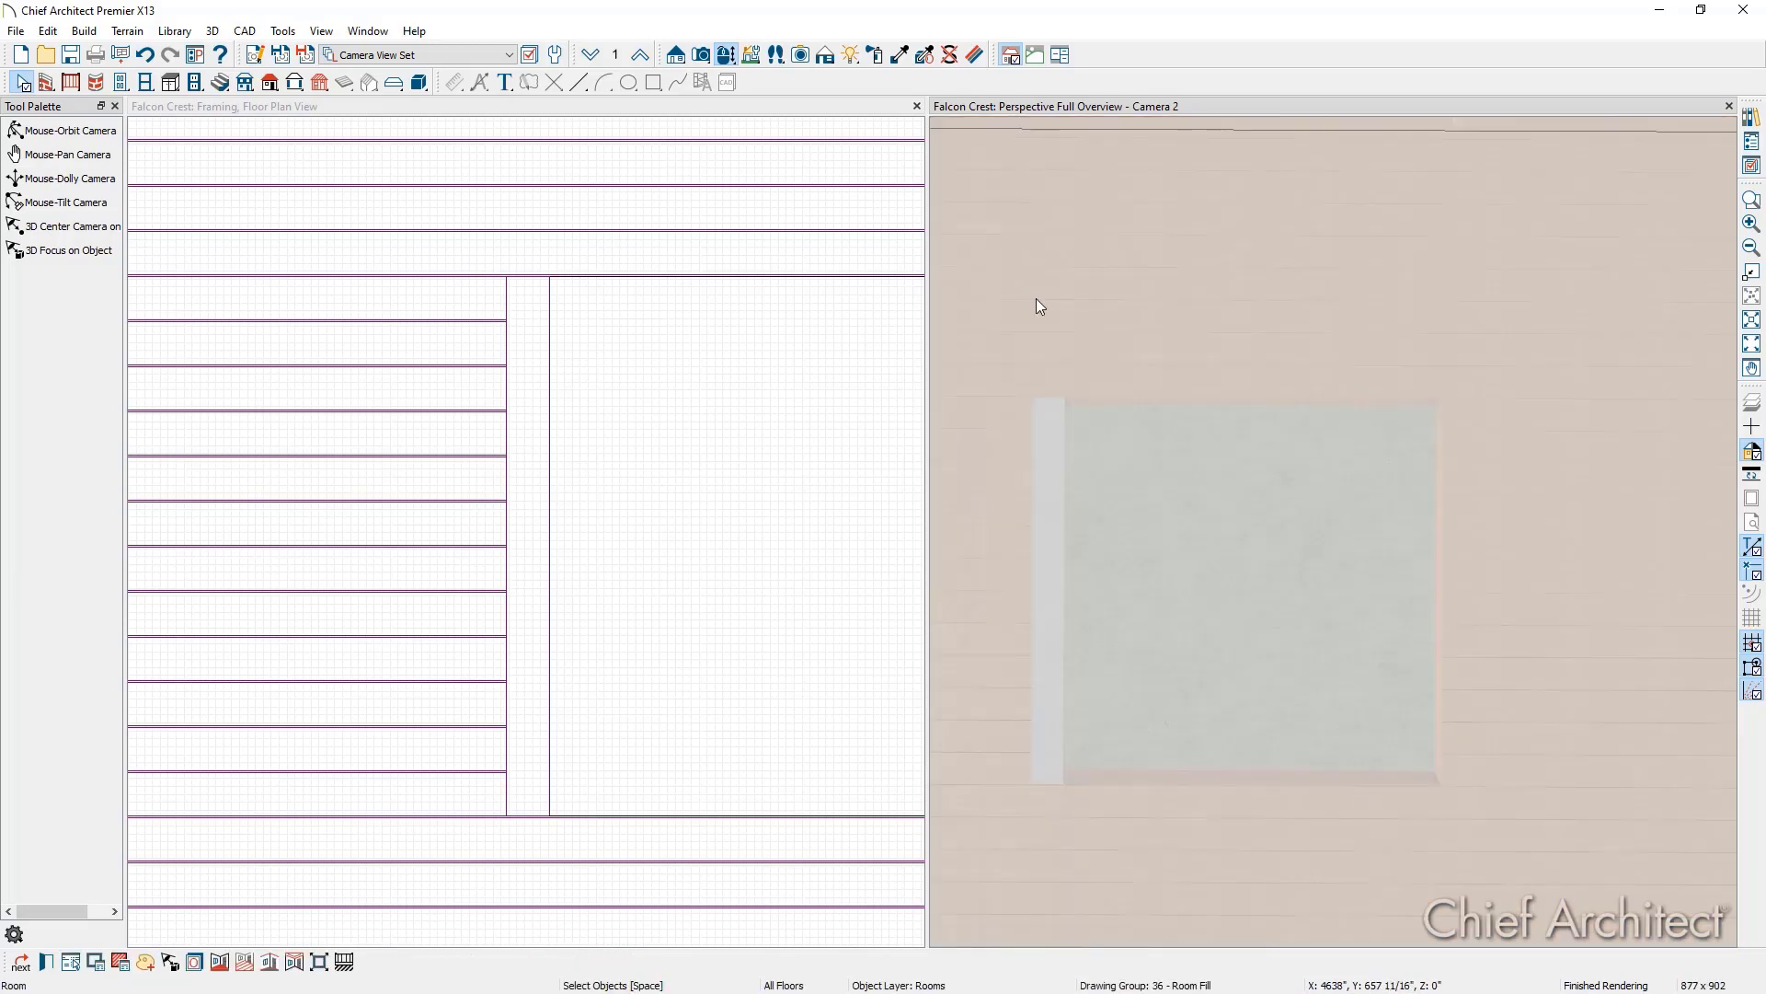
double_click(1035, 298)
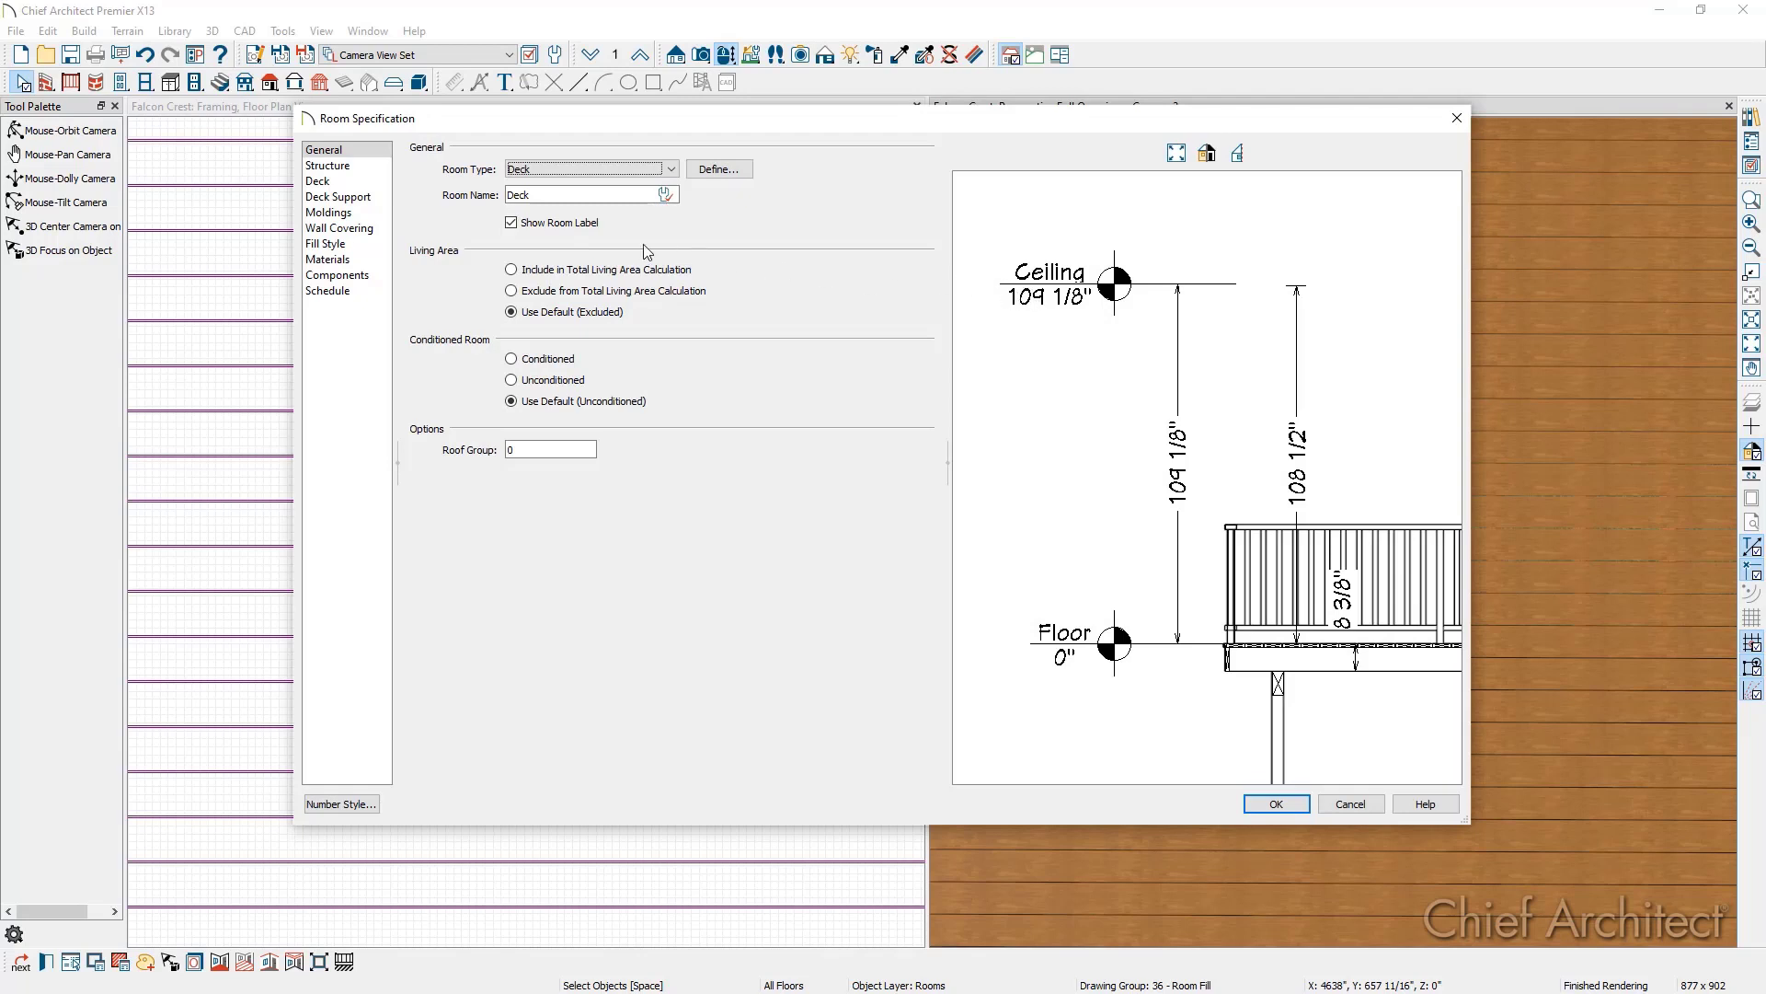
click(377, 181)
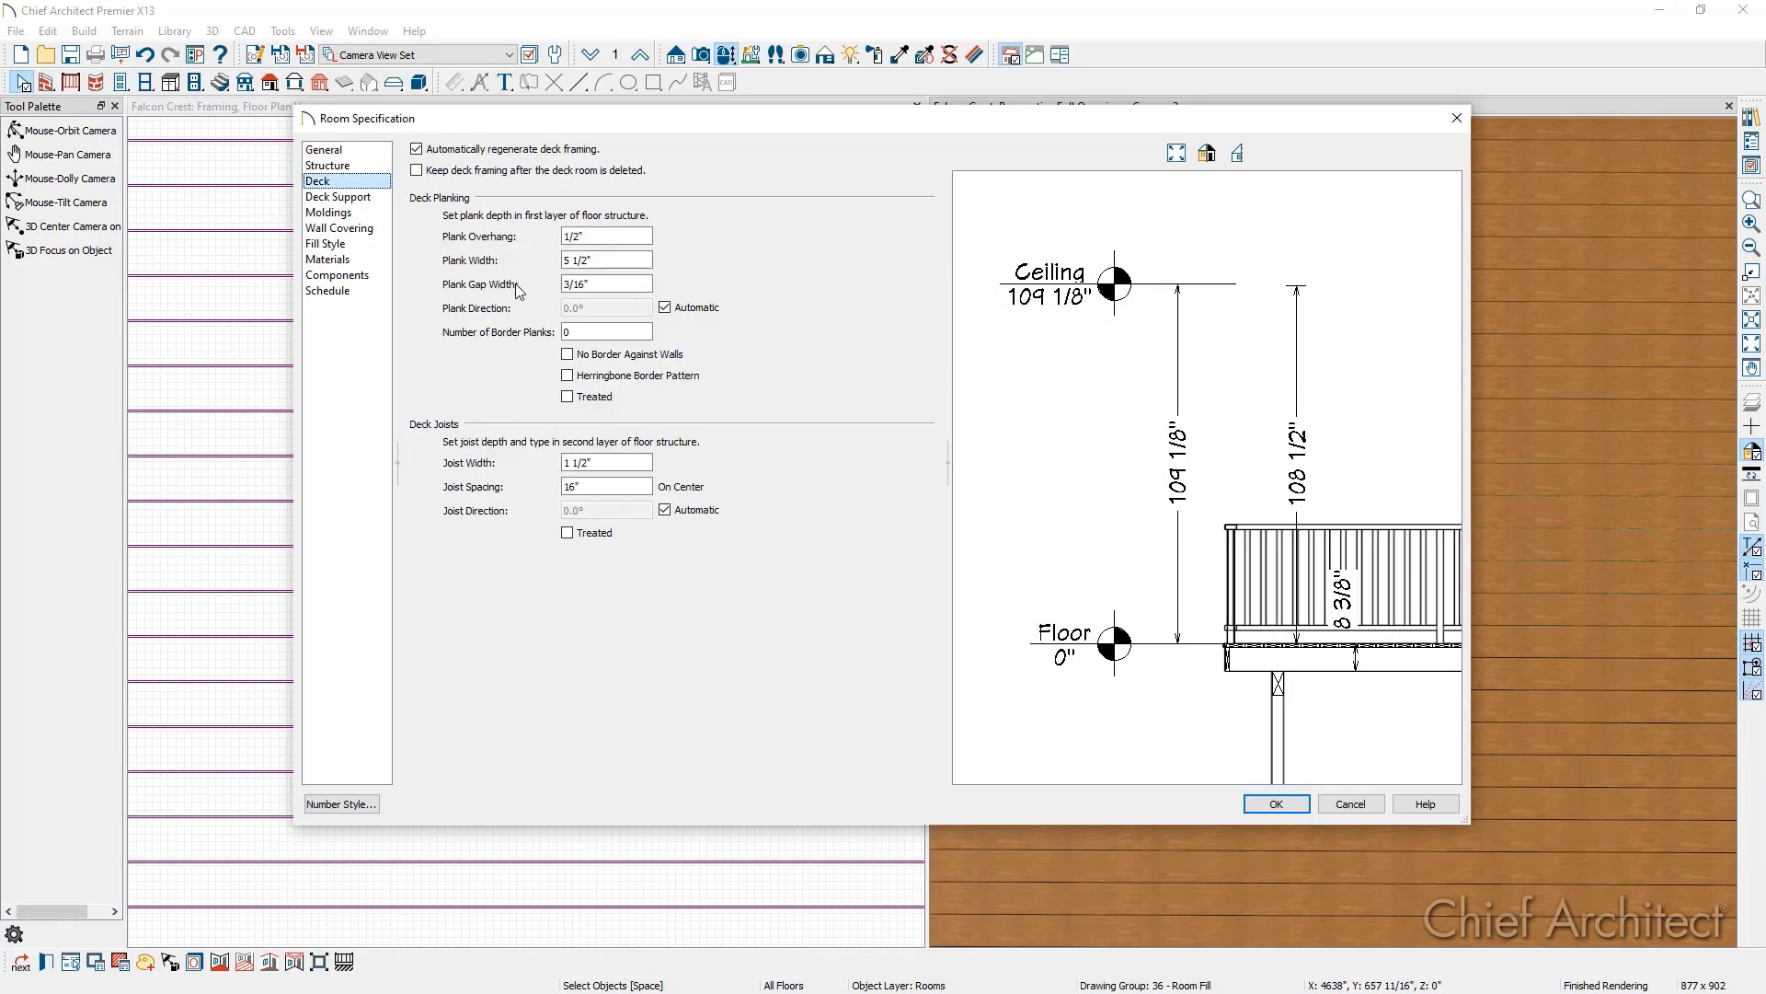
click(591, 285)
click(1349, 806)
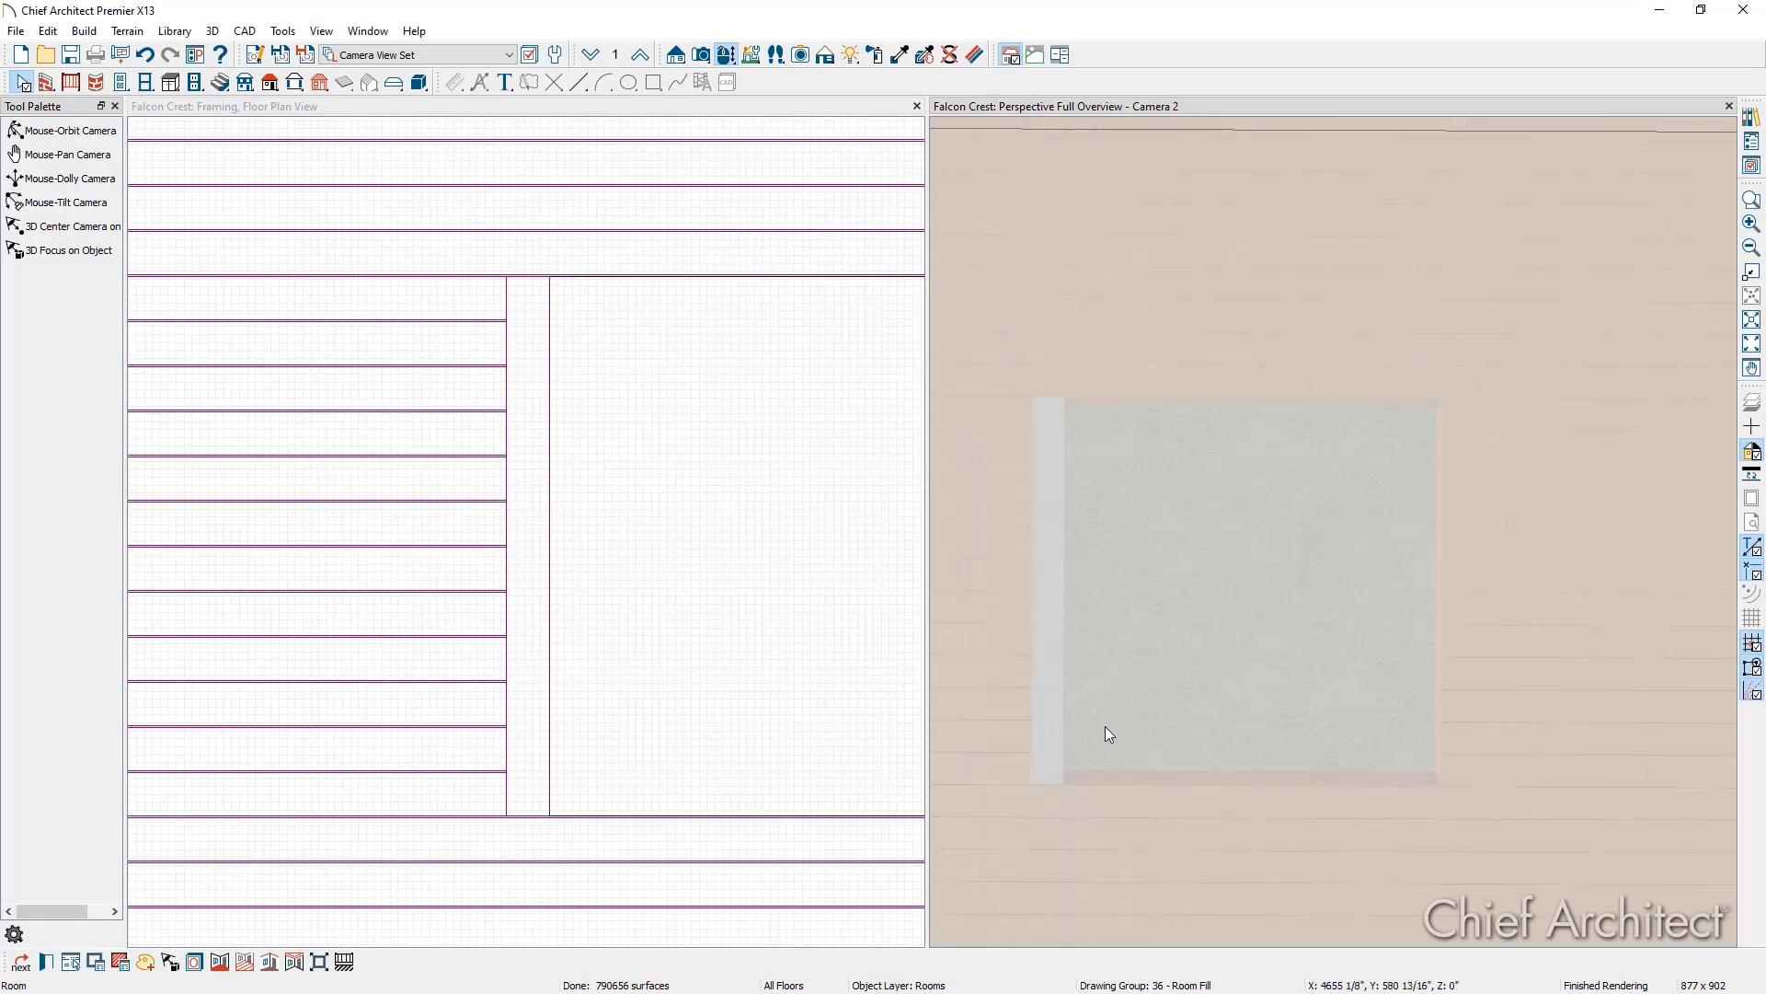
Step: Move the board along the hole's left edge 3/16" horizontally away from the cut plank ends, toward the hole
click(551, 578)
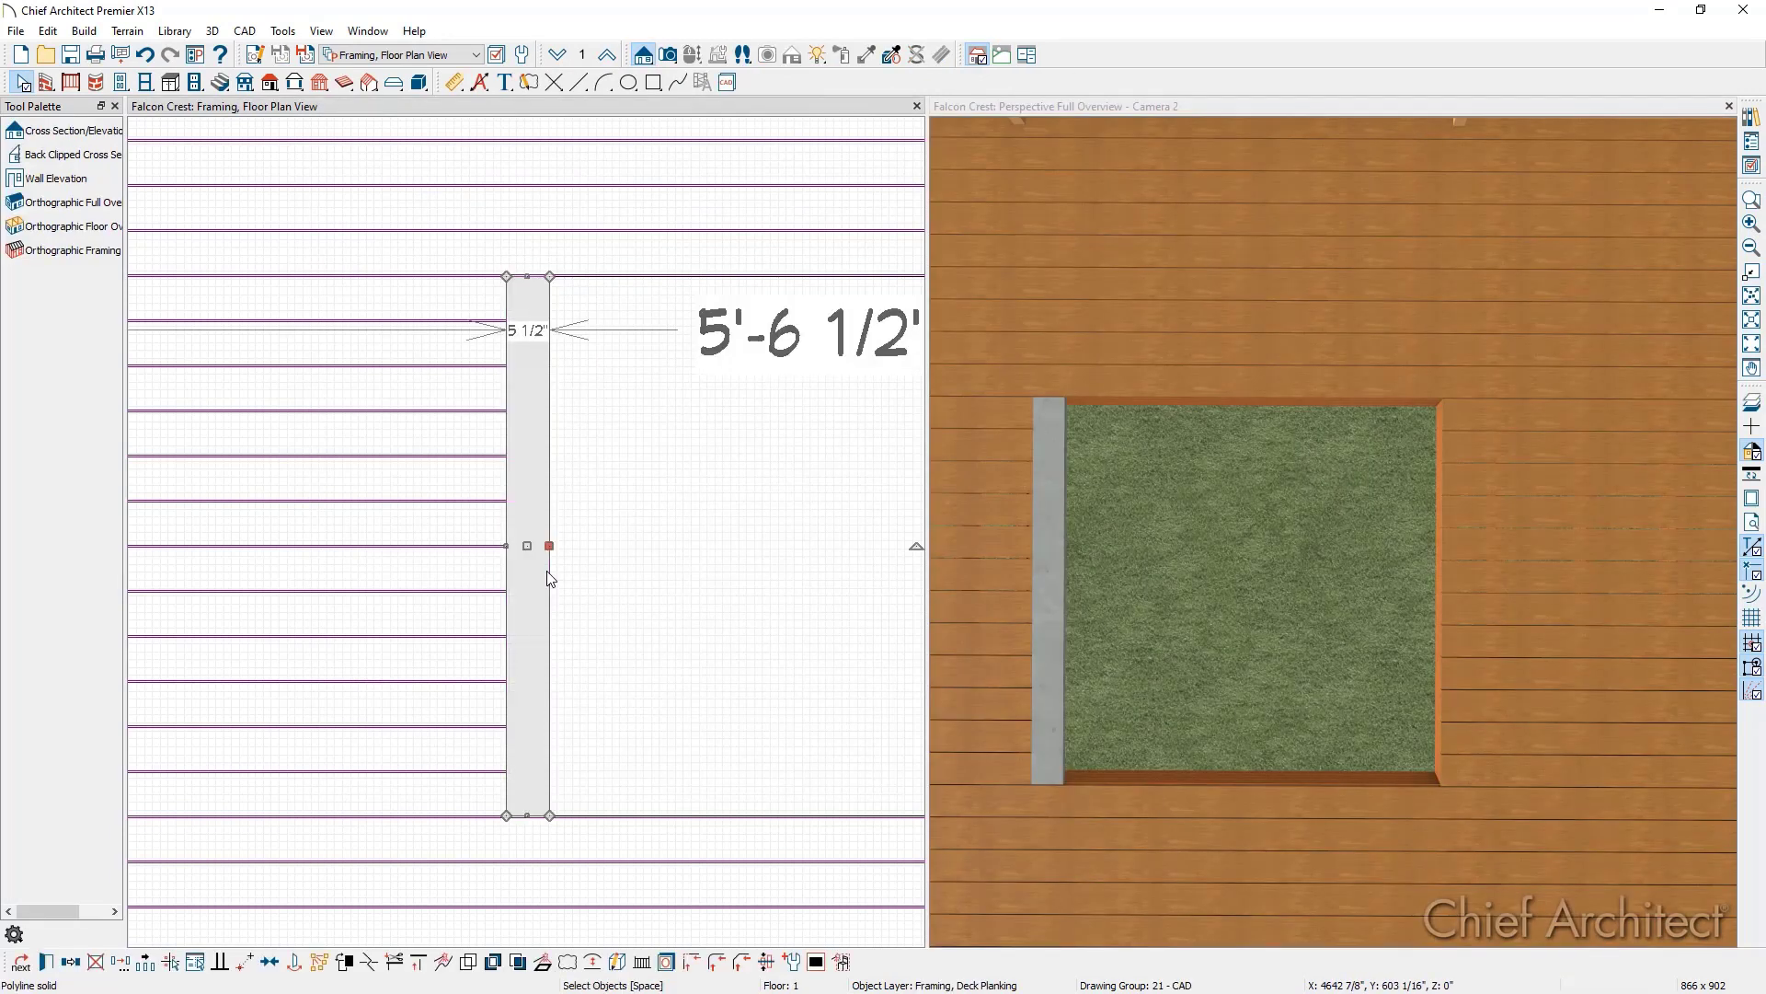
key(Escape)
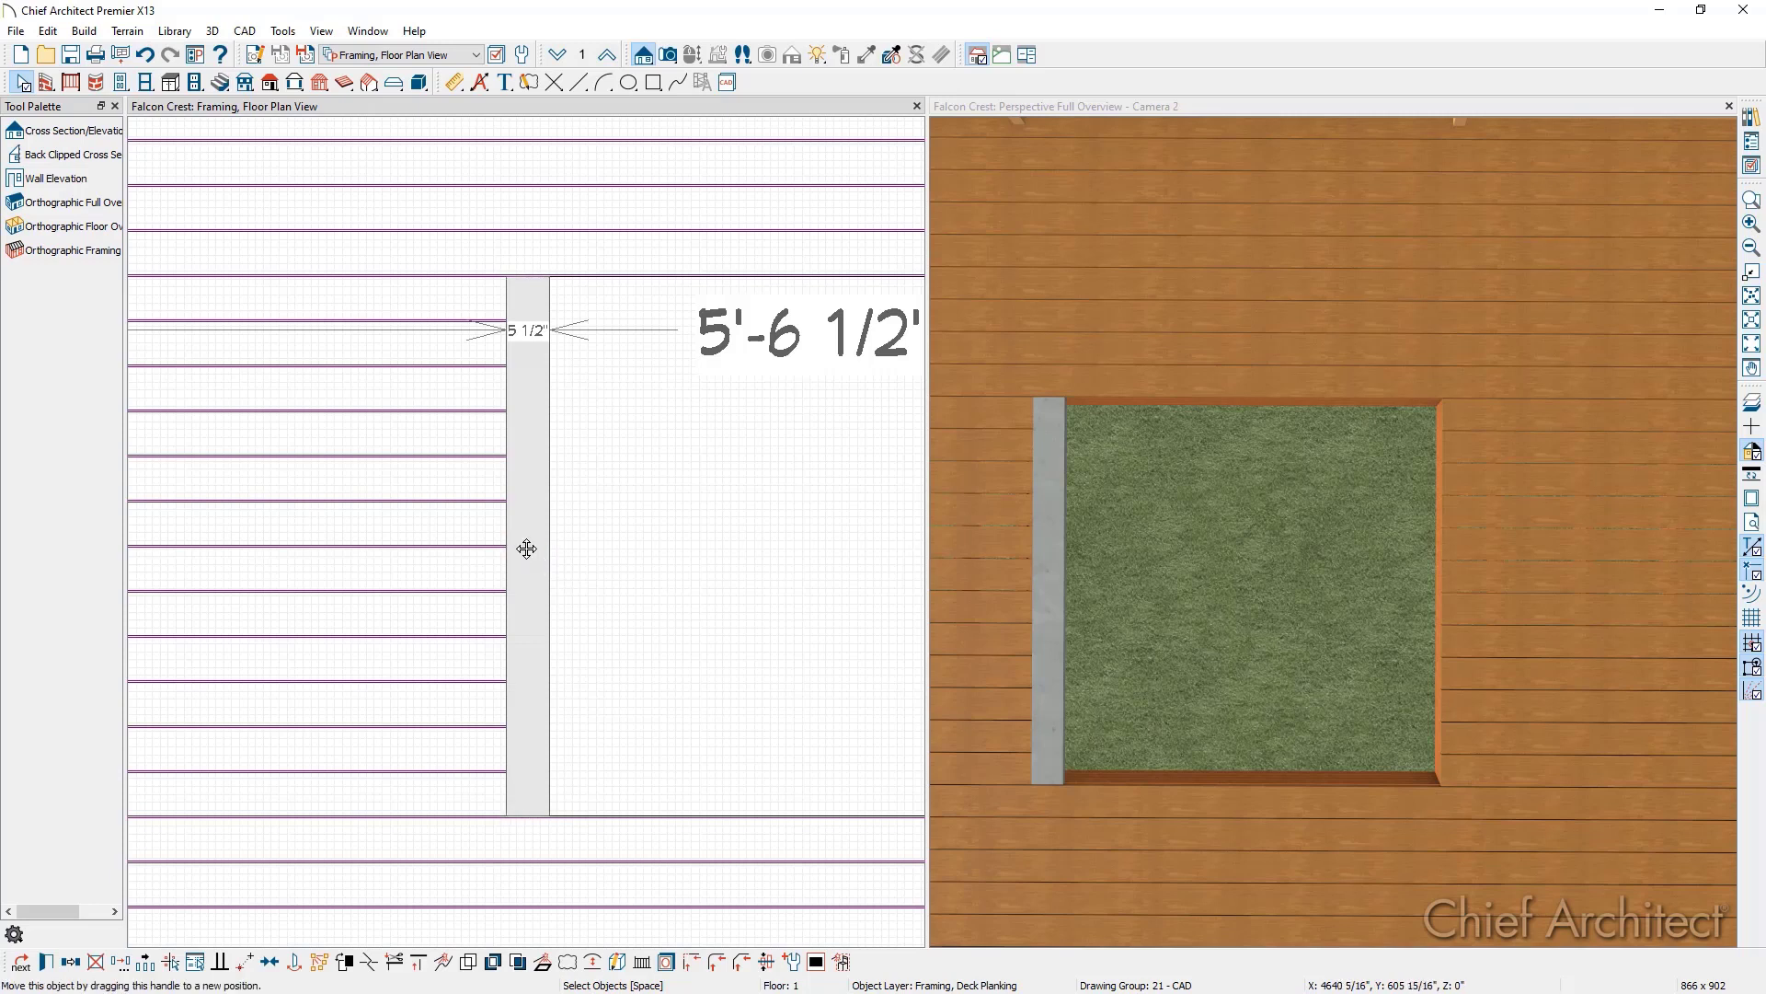
drag(526, 548, 563, 550)
key(Tab)
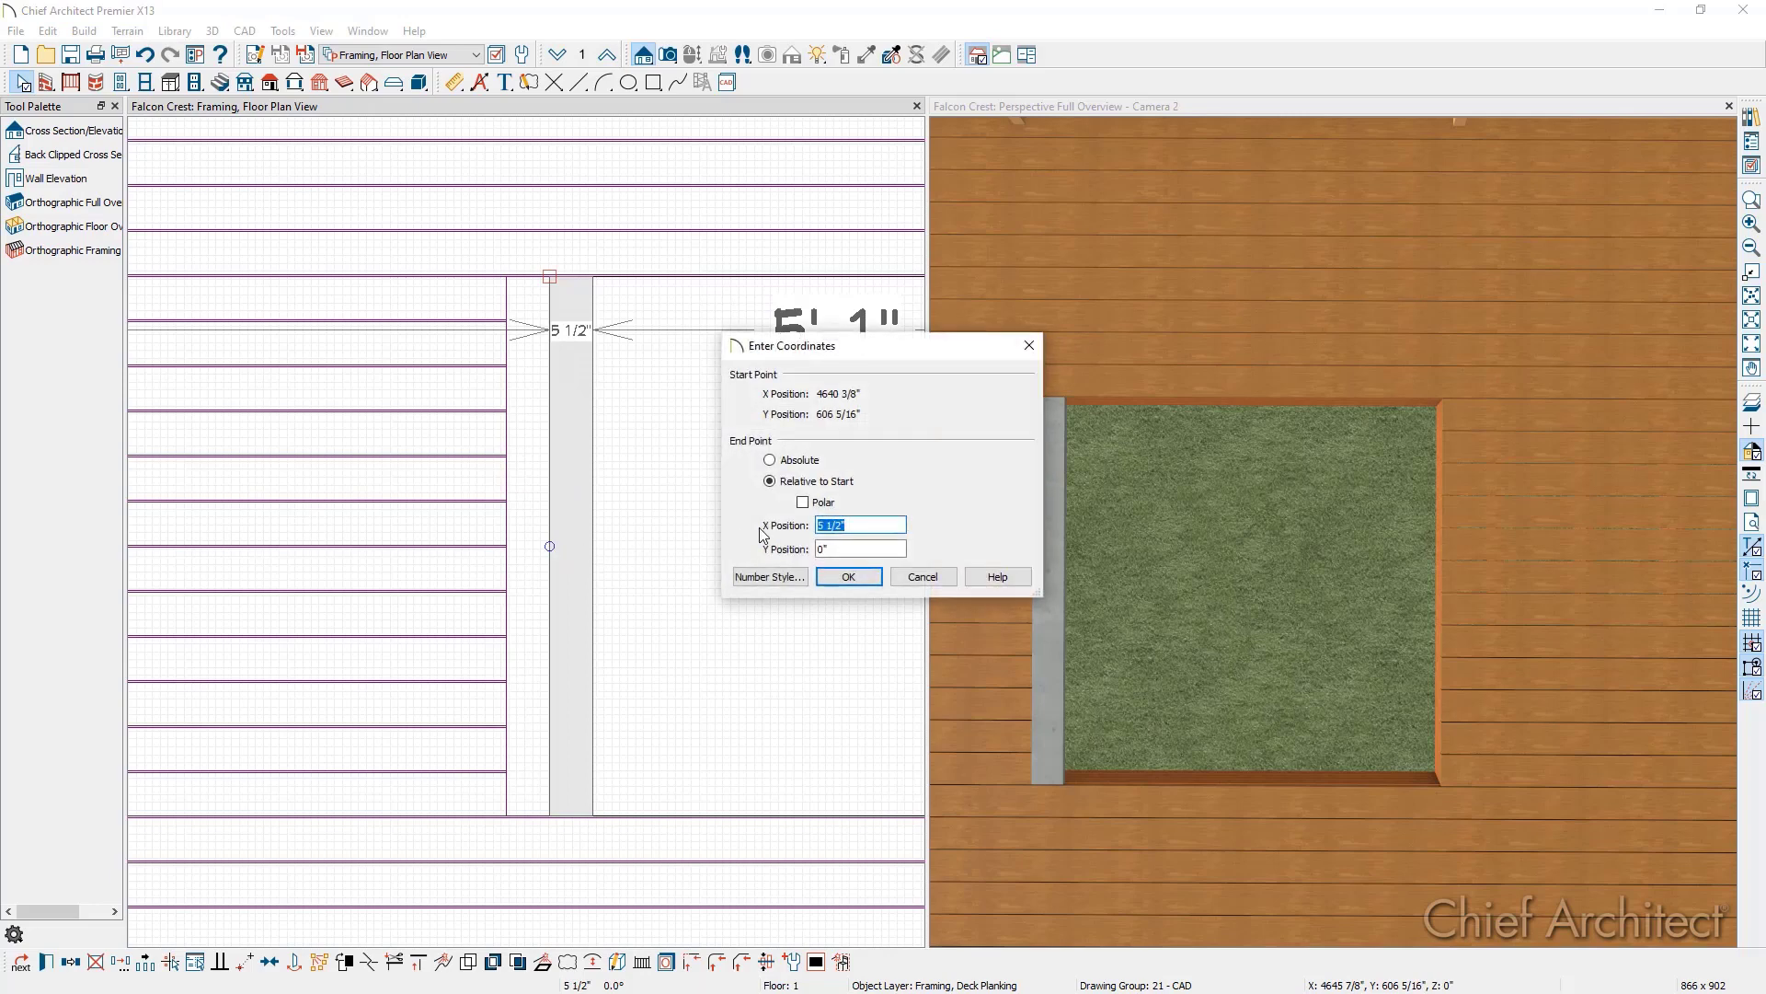
text(3/16)
click(847, 577)
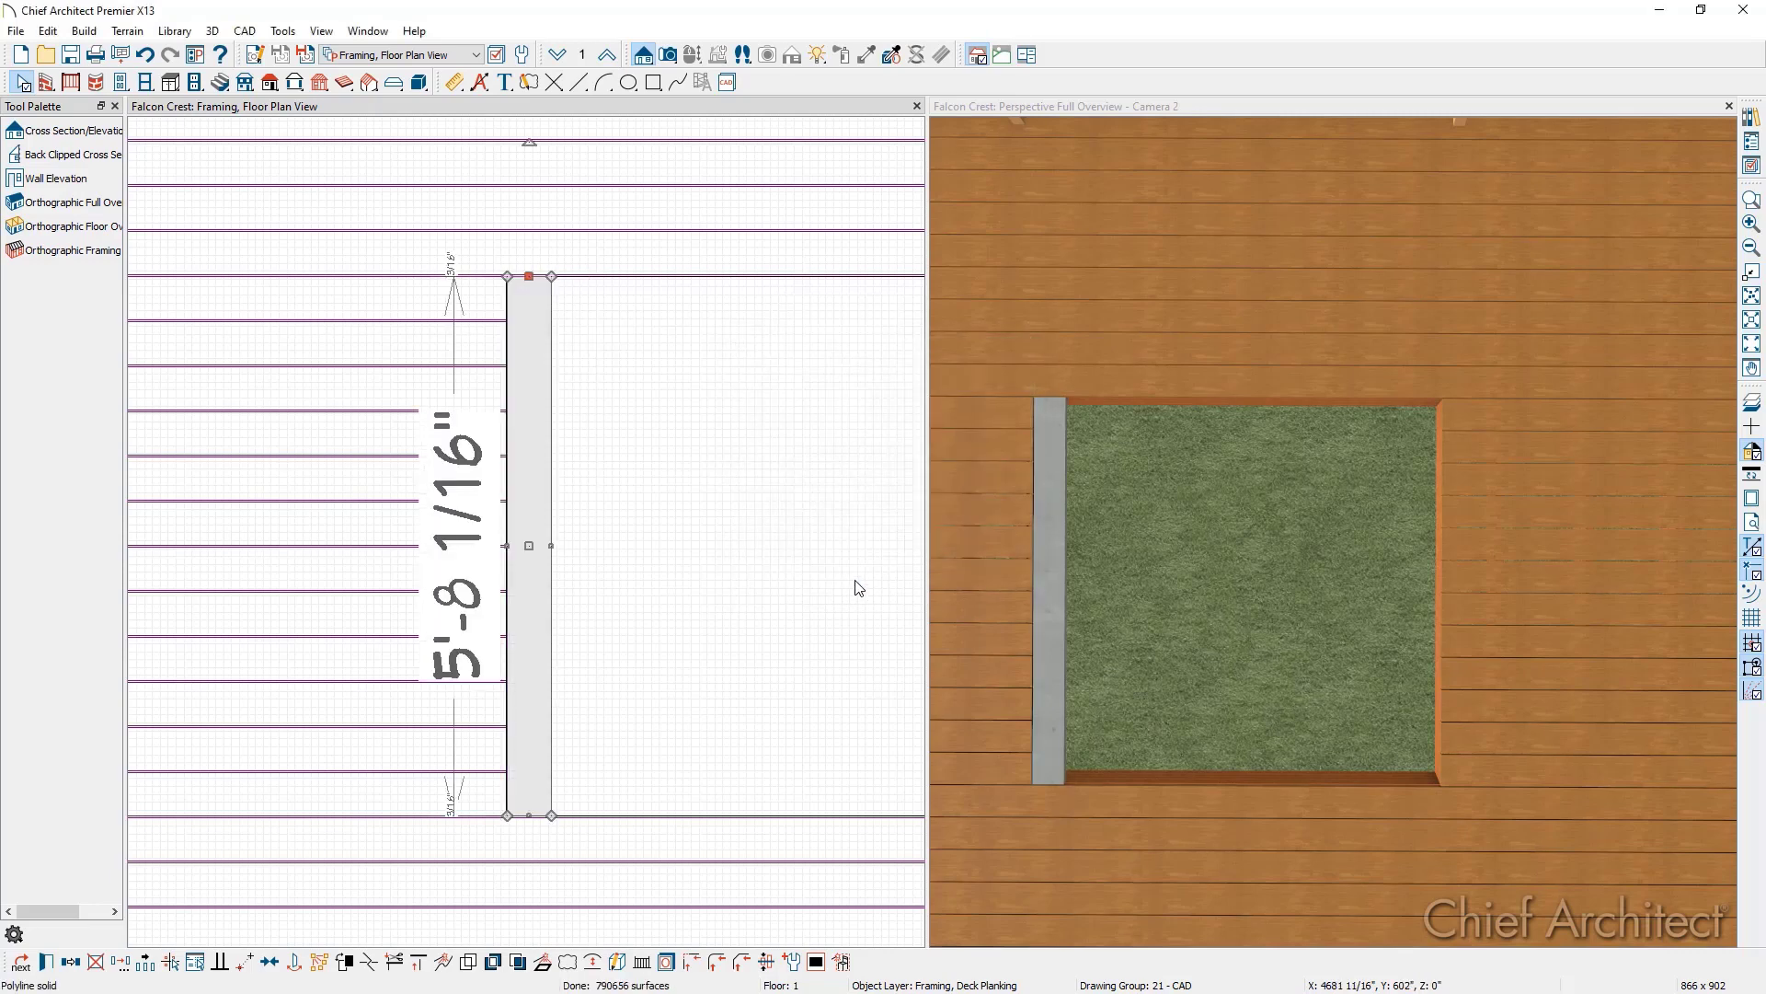
click(858, 586)
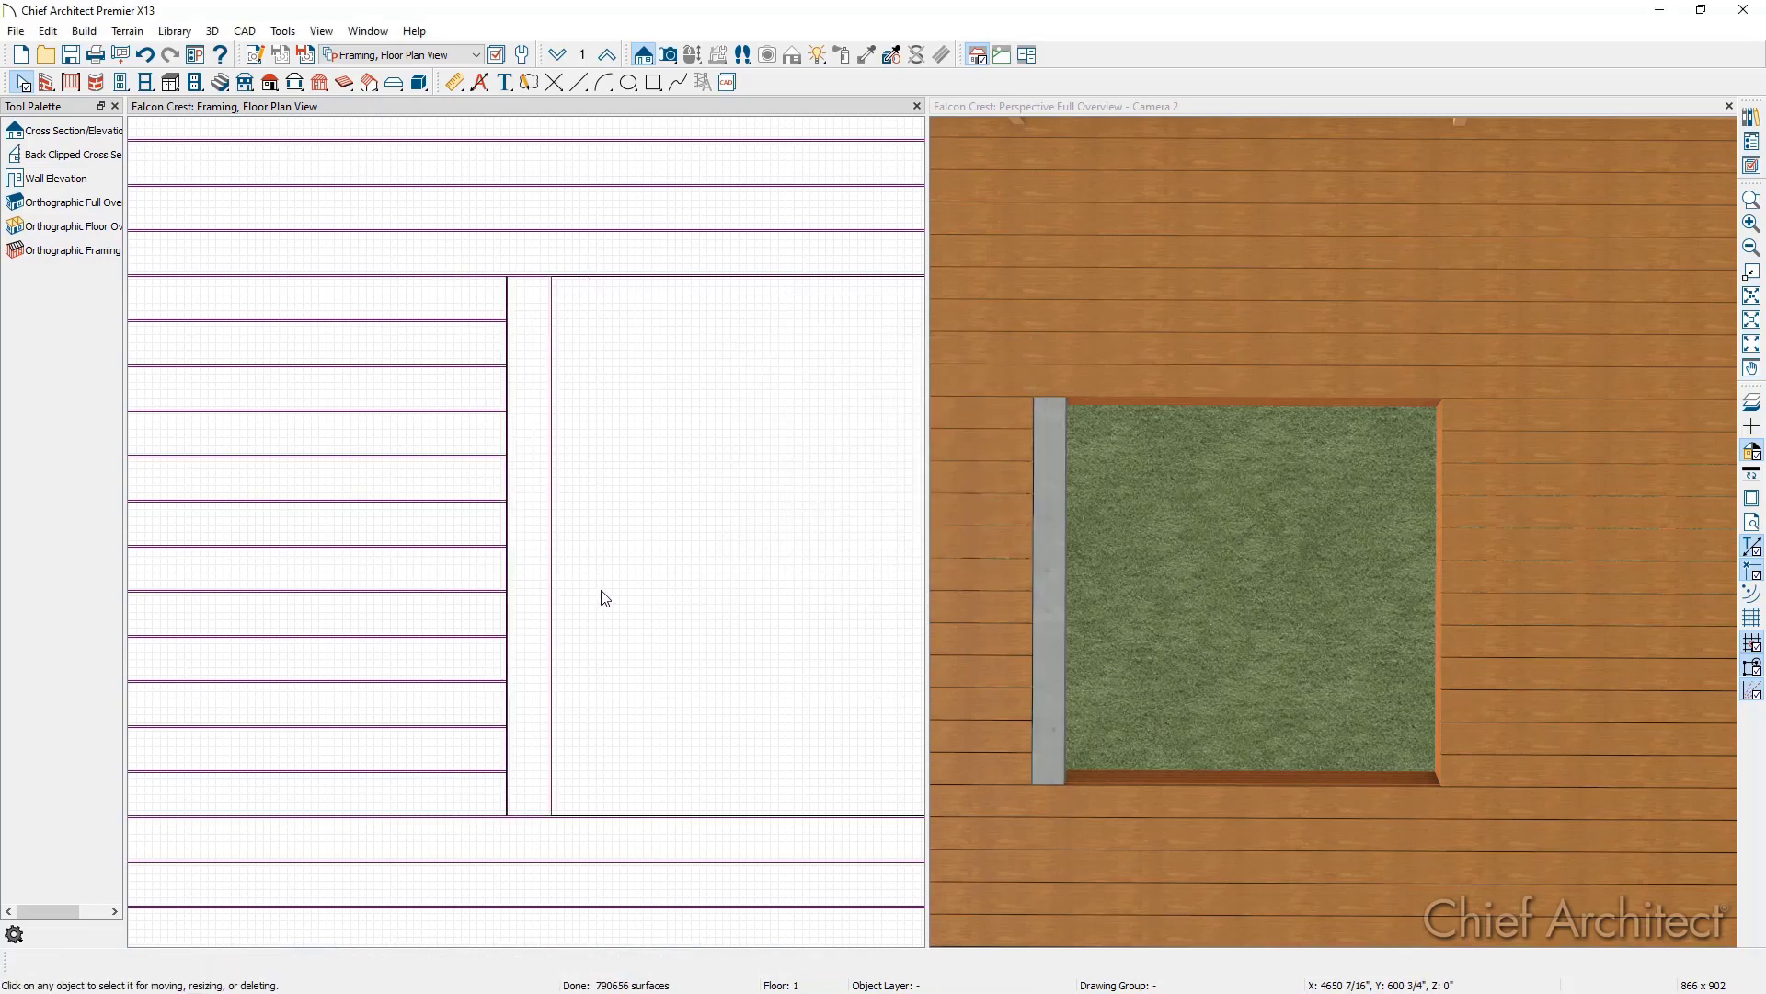
scroll(516, 607, up, 3)
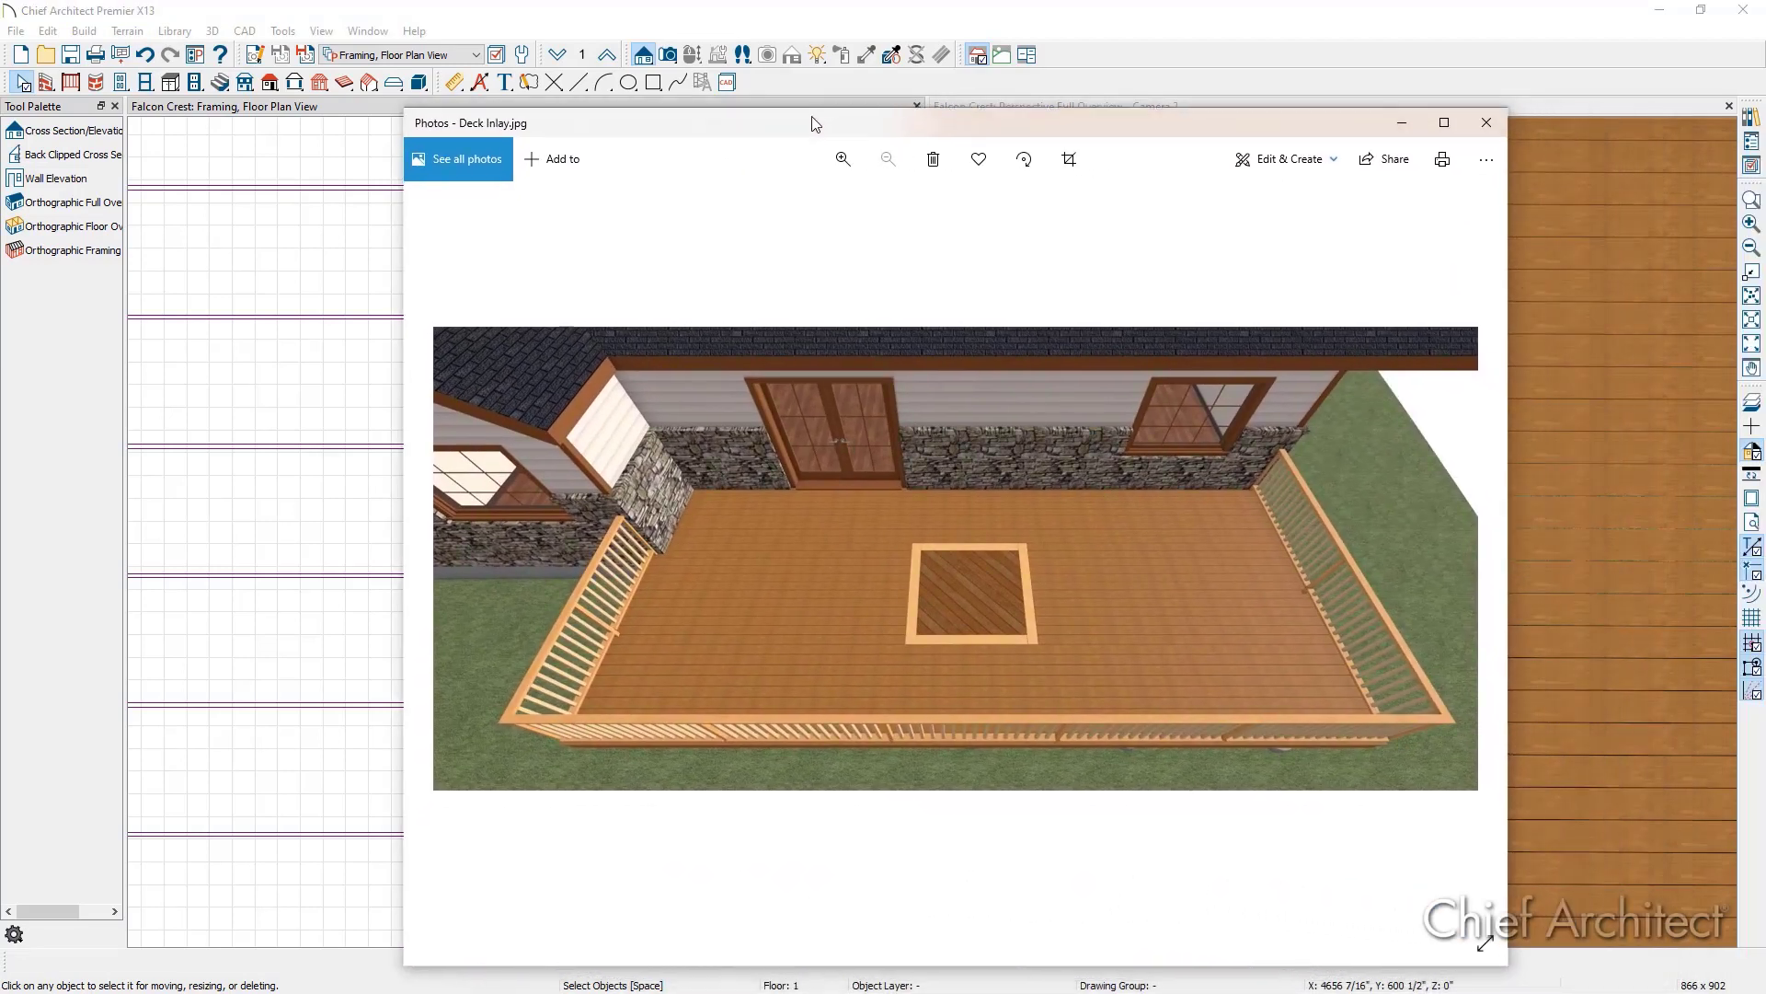
Step: Place the Deck Inlay.jpg reference photo beside the 3D view, examine the inlay's border and material colors, and put the photo away
drag(813, 123, 620, 116)
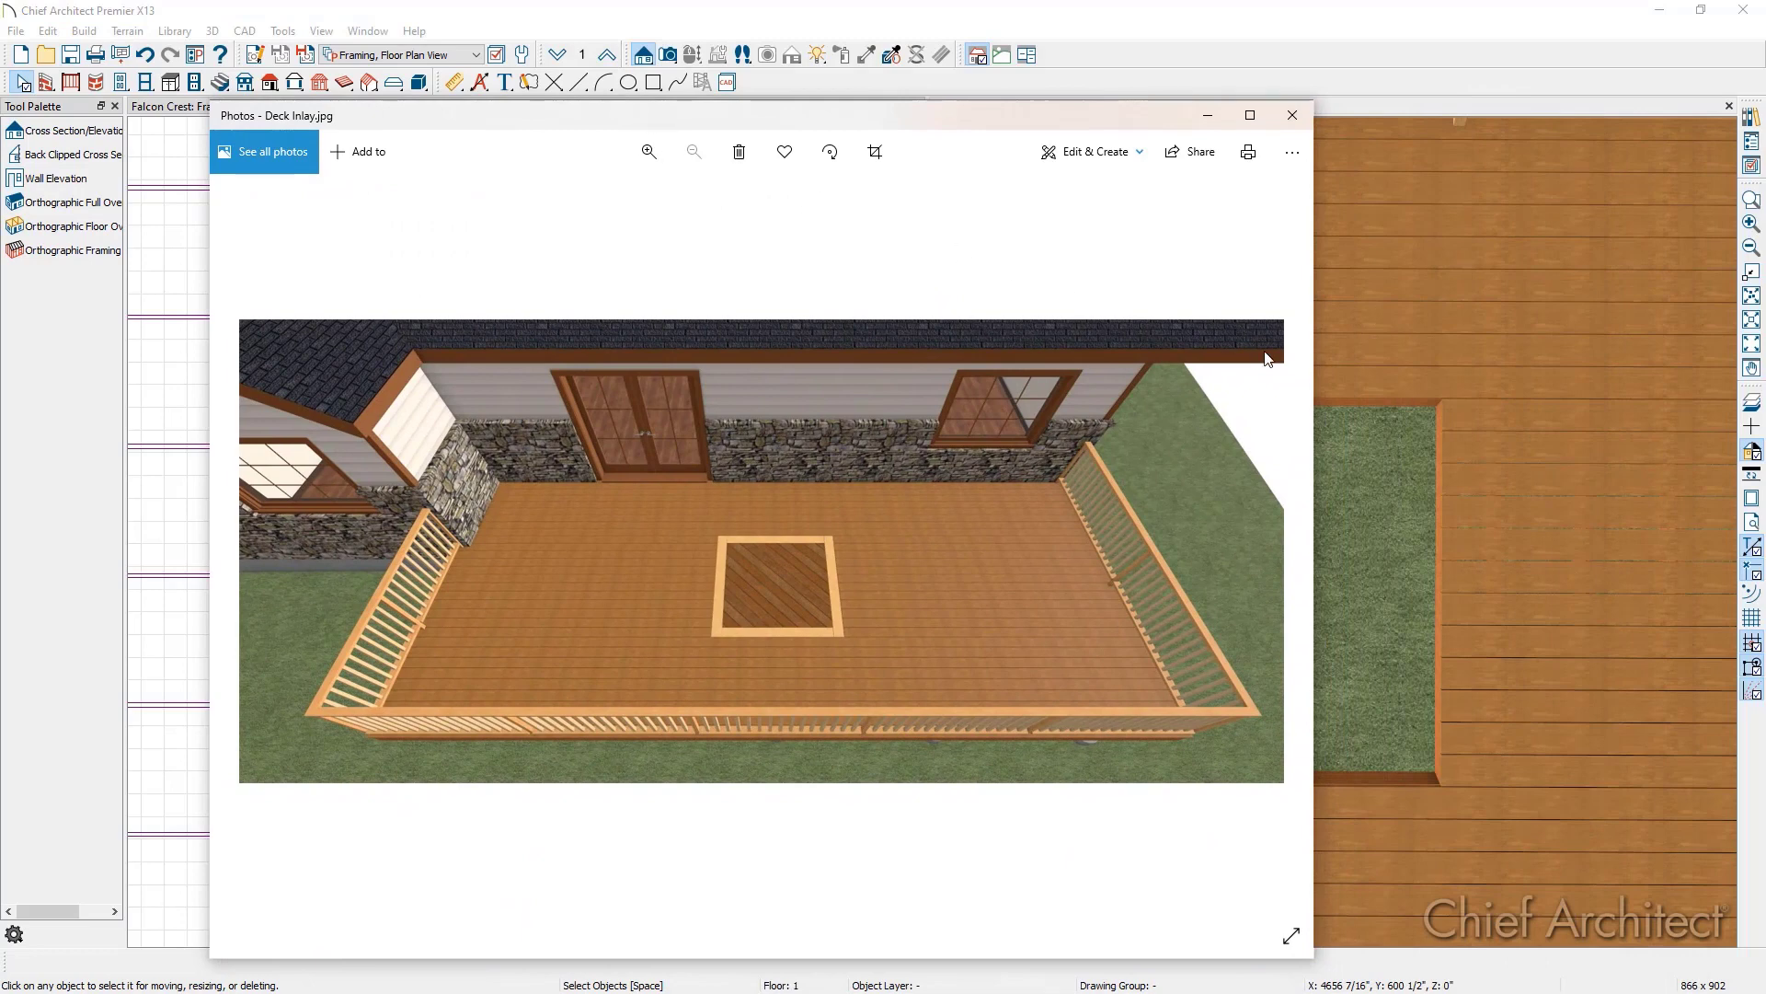
drag(1317, 368, 964, 377)
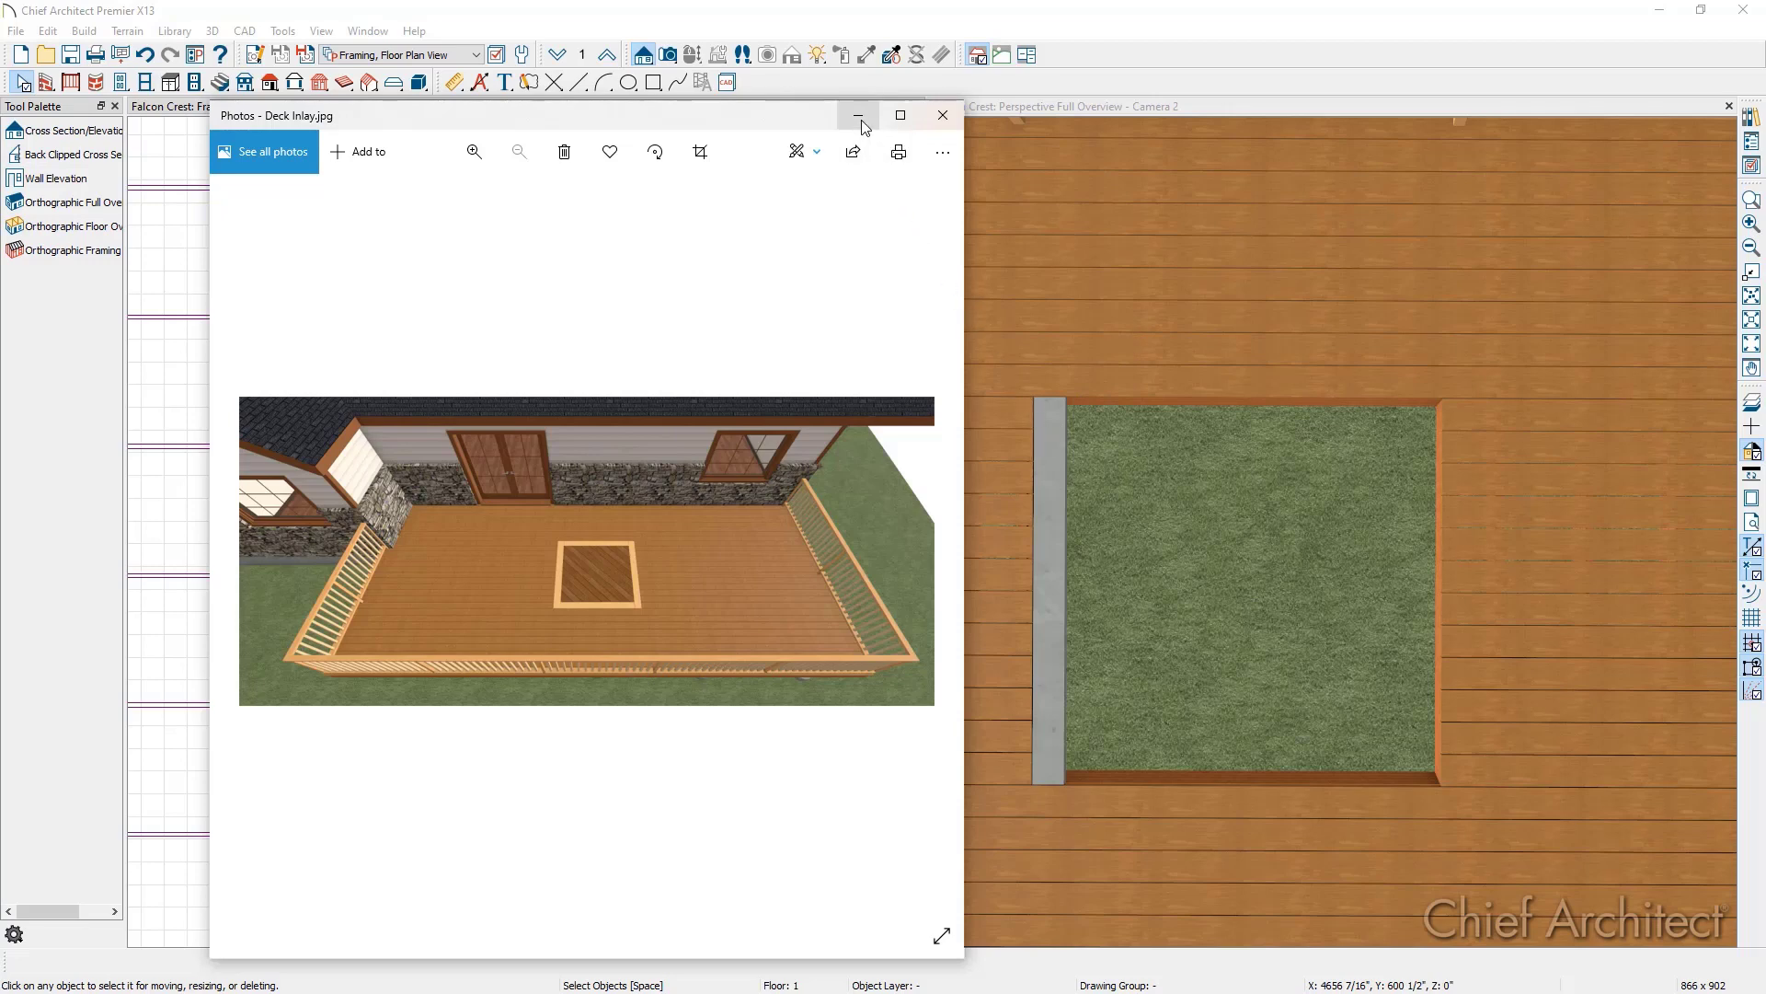
key(alt+F4)
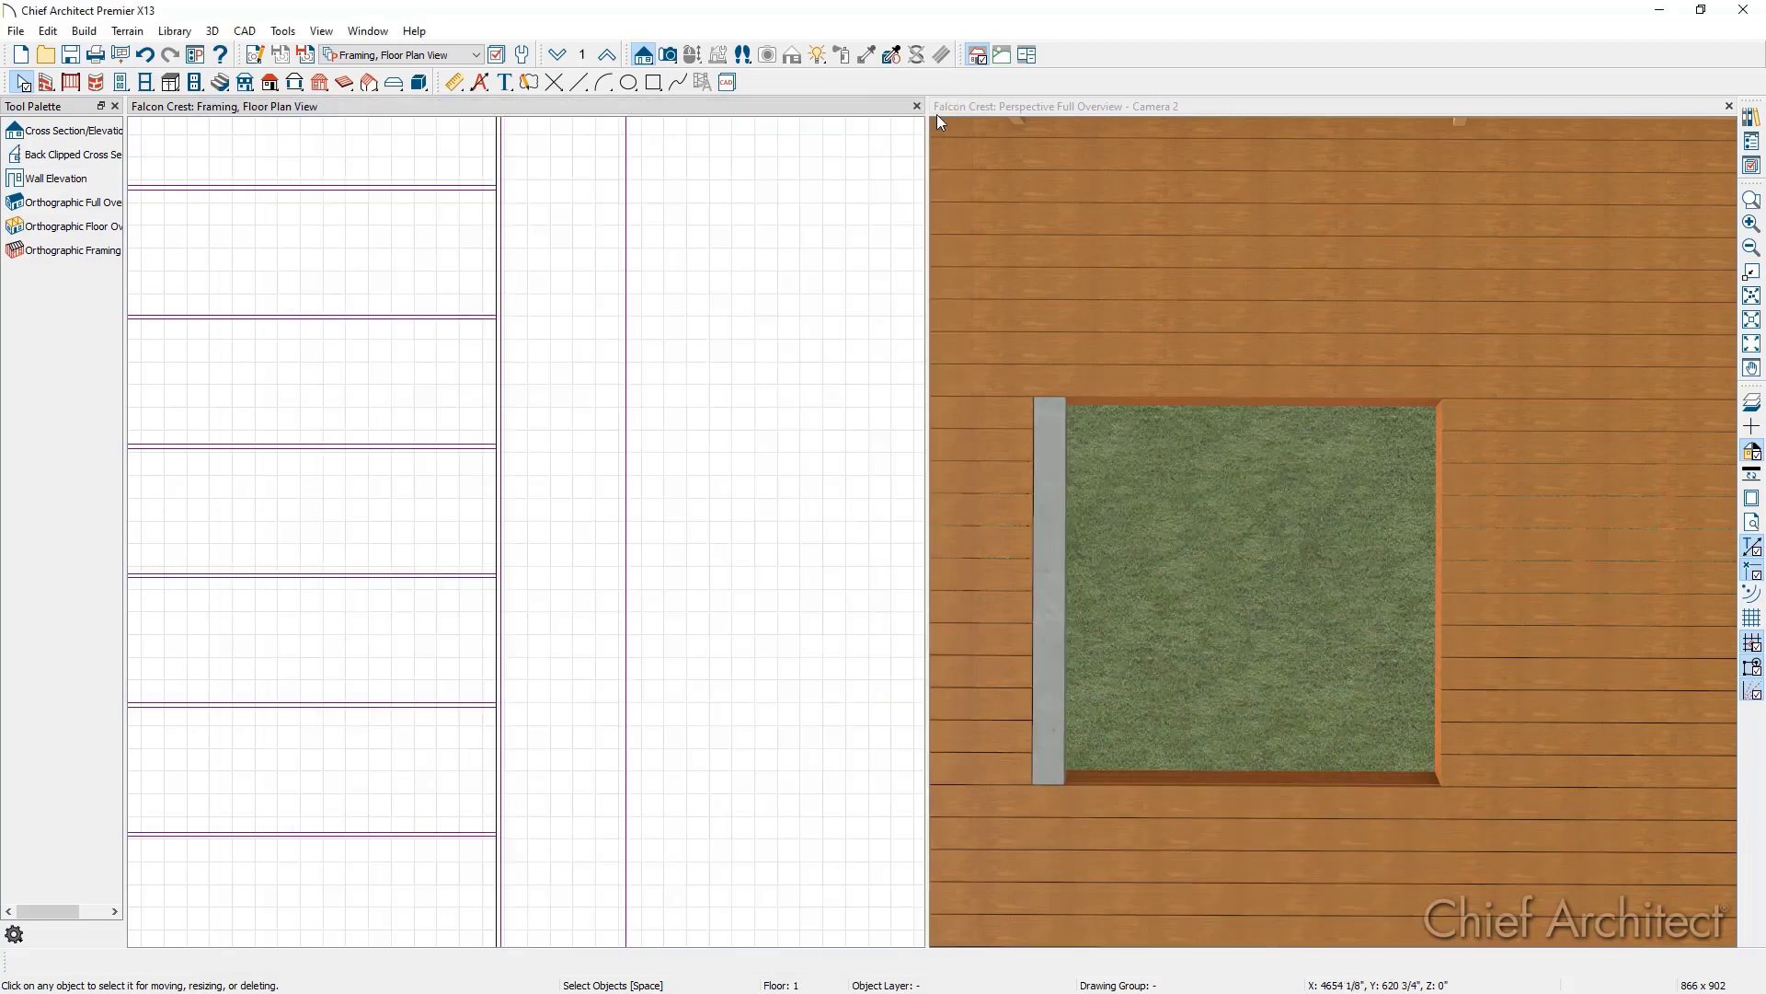
Step: Pick up the deck planking's material in the 3D view with the Material Eyedropper and name its new variant Pine (honey) Light
click(981, 109)
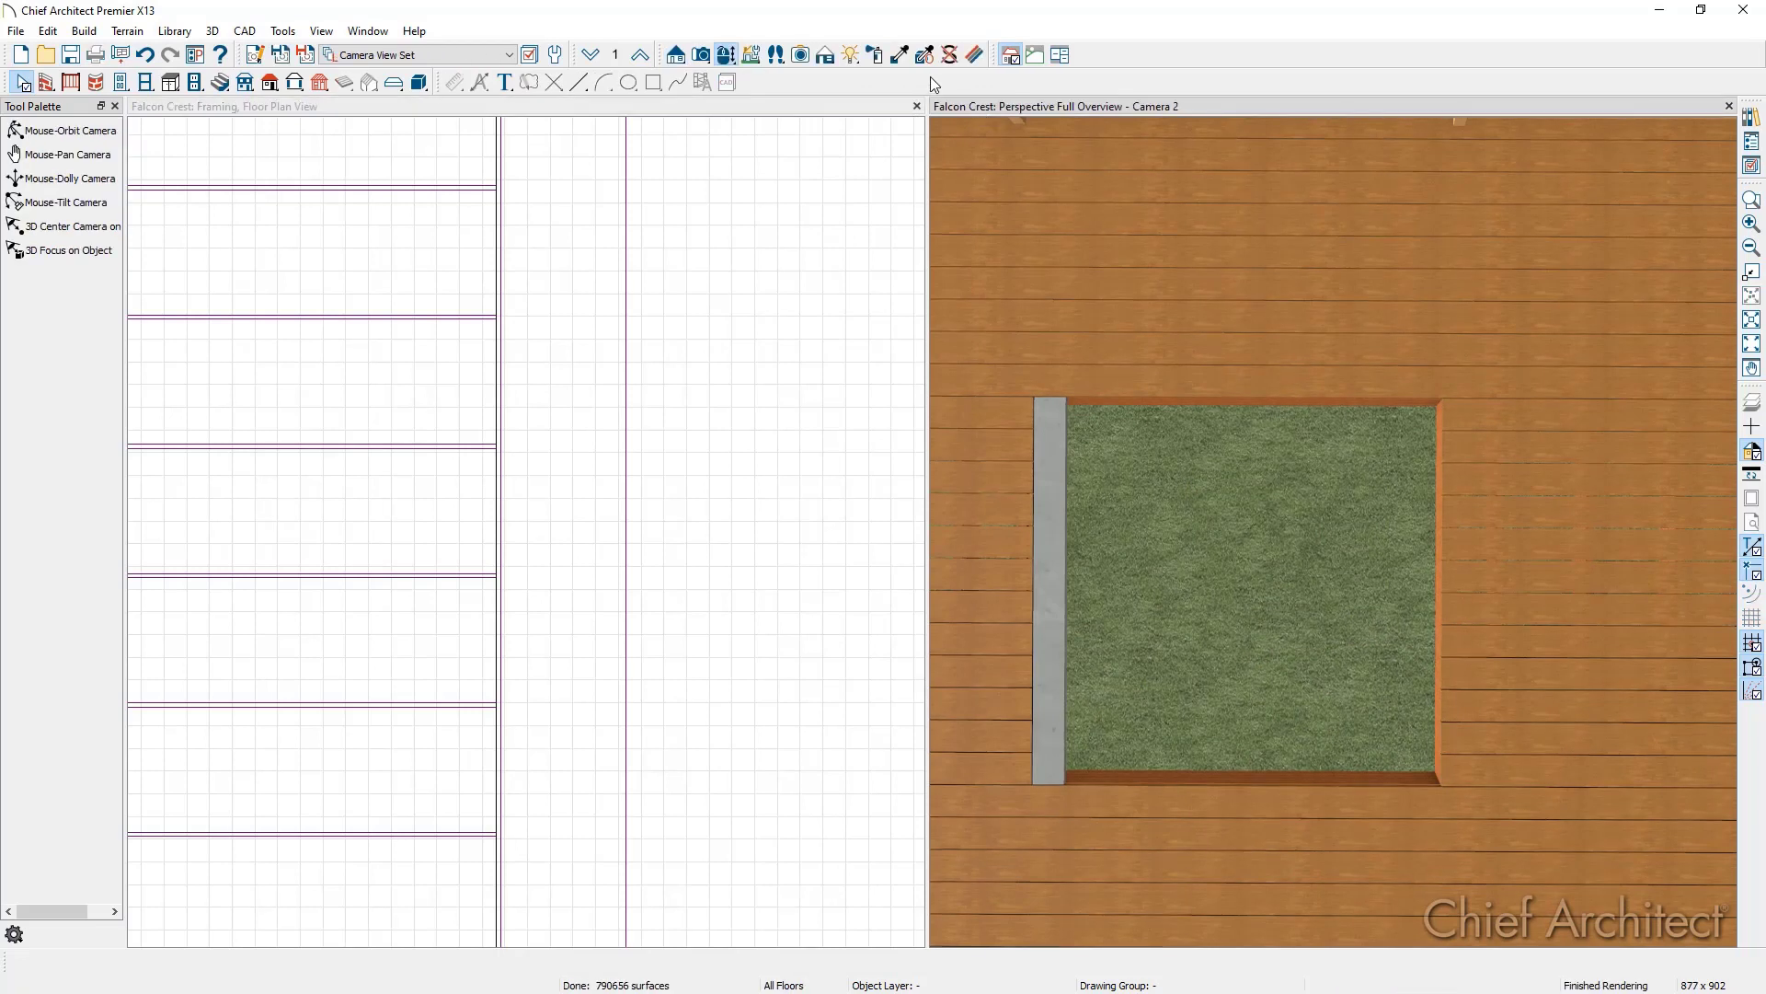
click(900, 54)
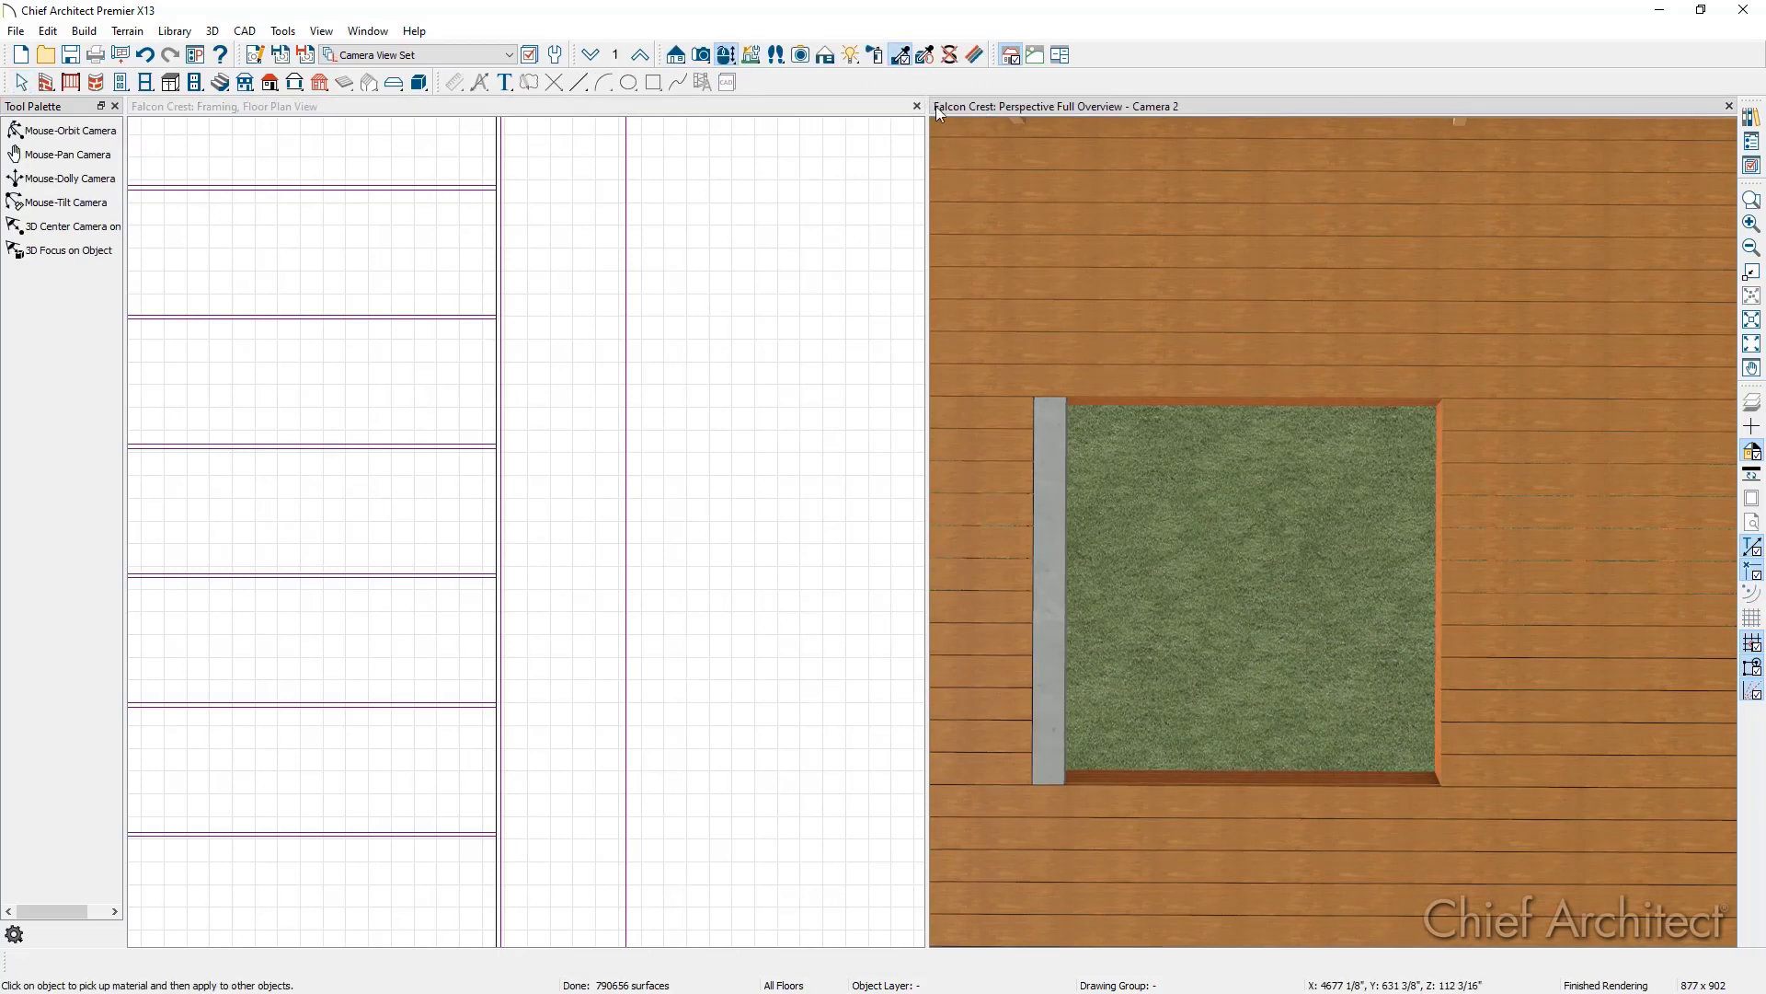
click(1041, 242)
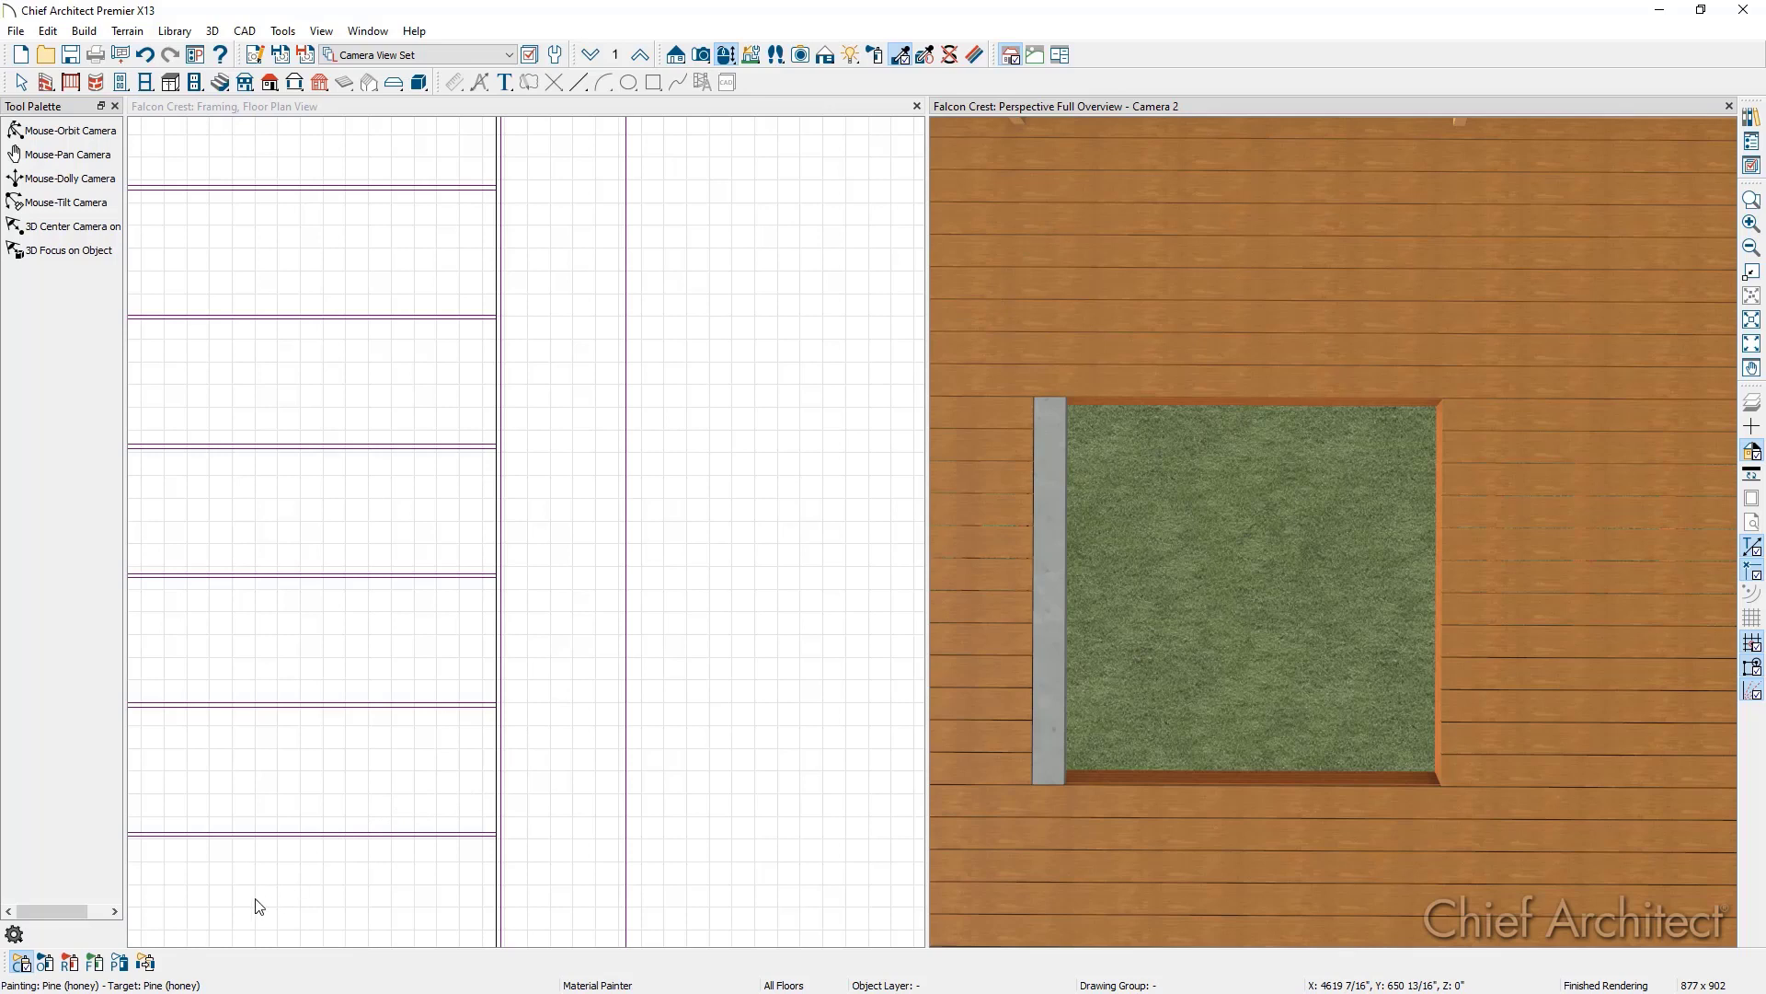
click(146, 962)
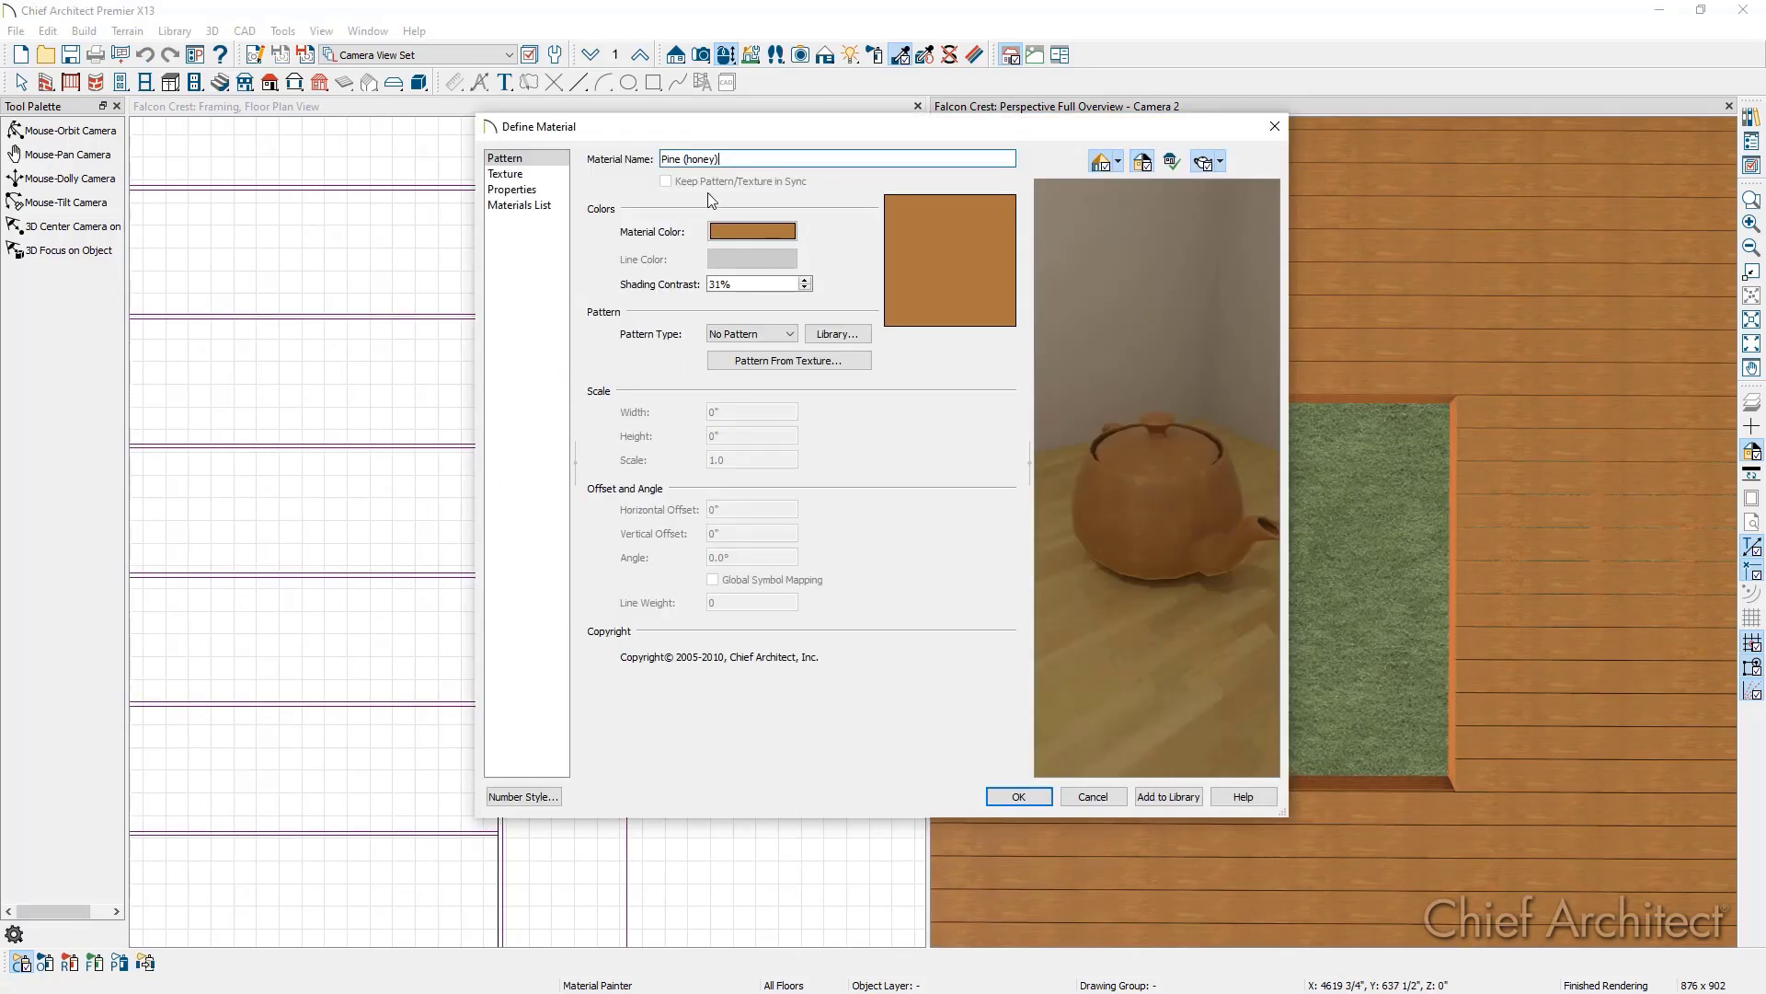
text(Light)
Step: Blend the Pine (honey) Light texture with a light orange color (RGB 251, 198, 129) and paint the left border board with it
click(565, 175)
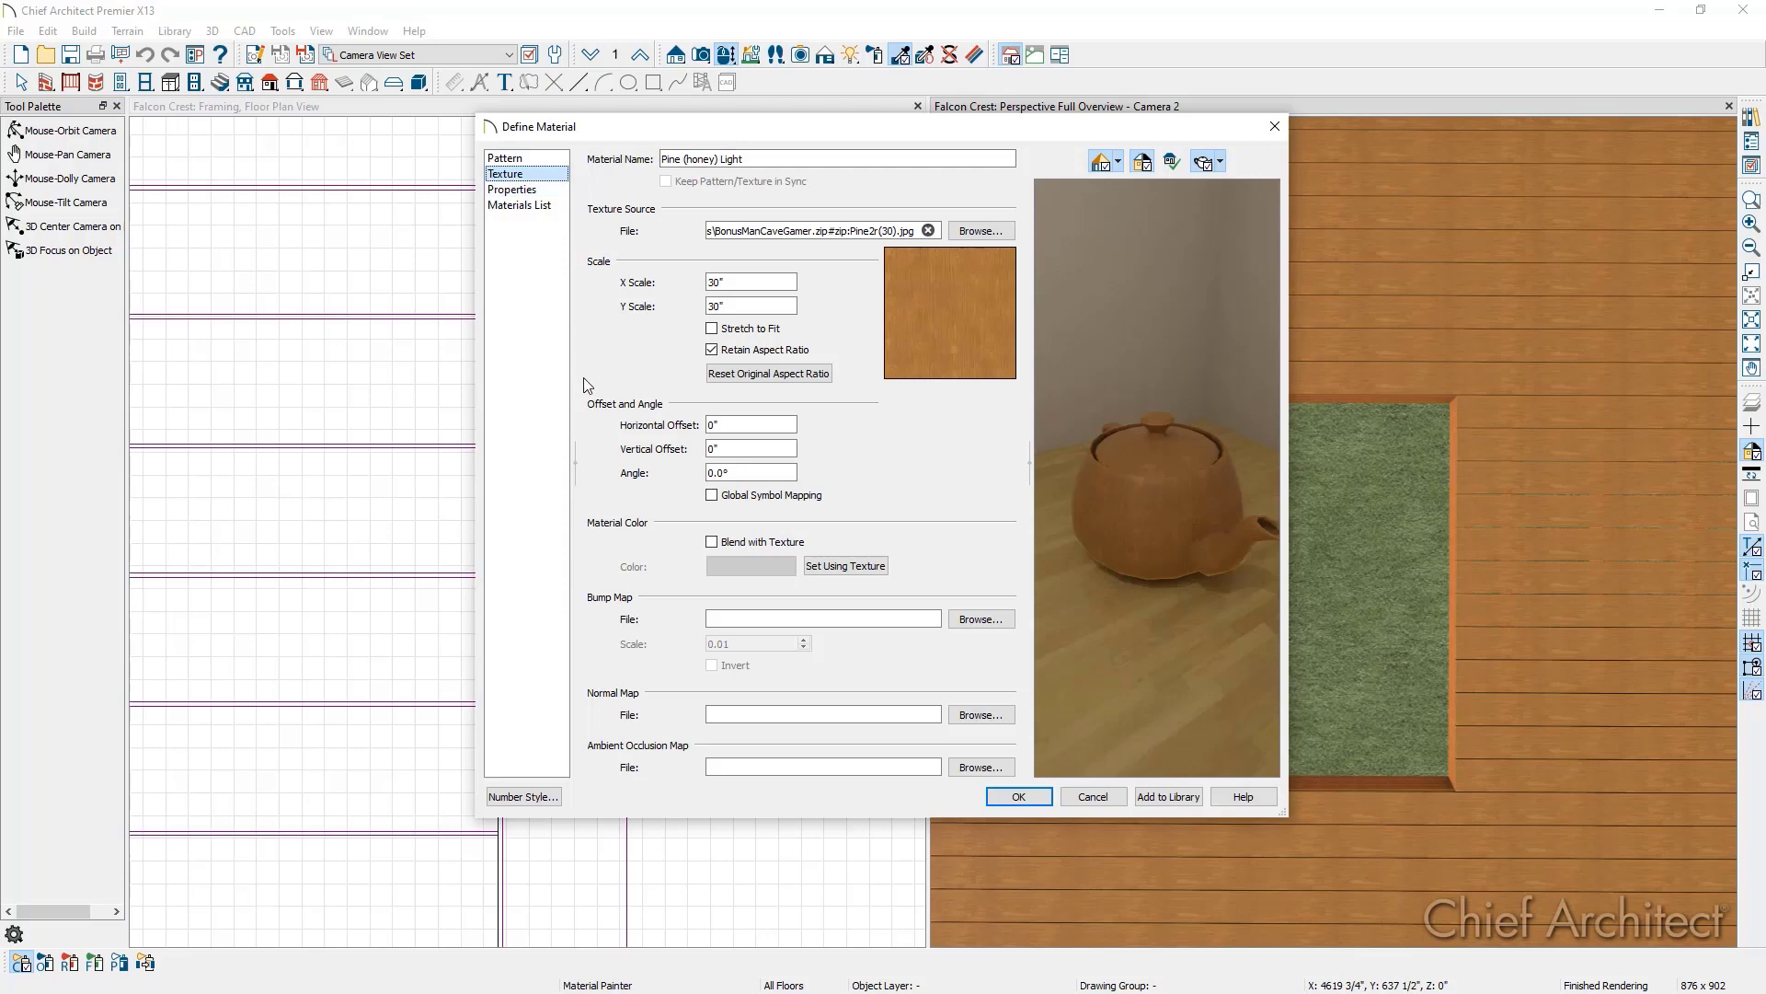
click(740, 543)
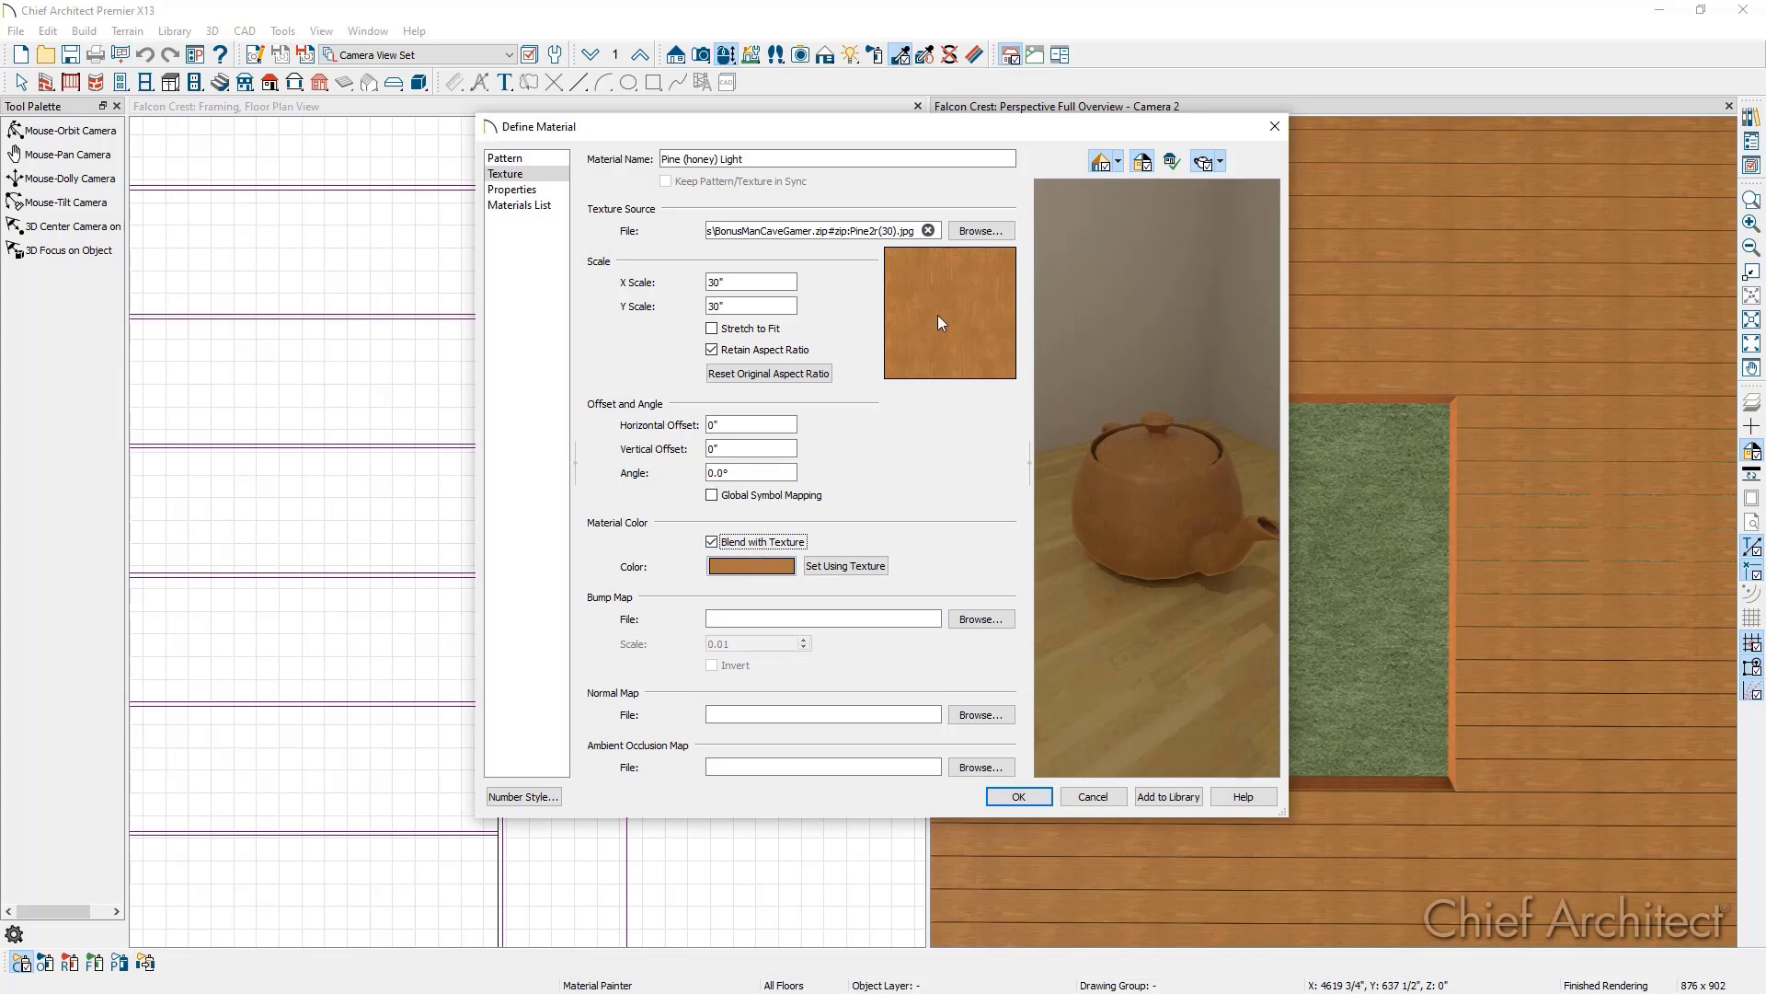
click(775, 563)
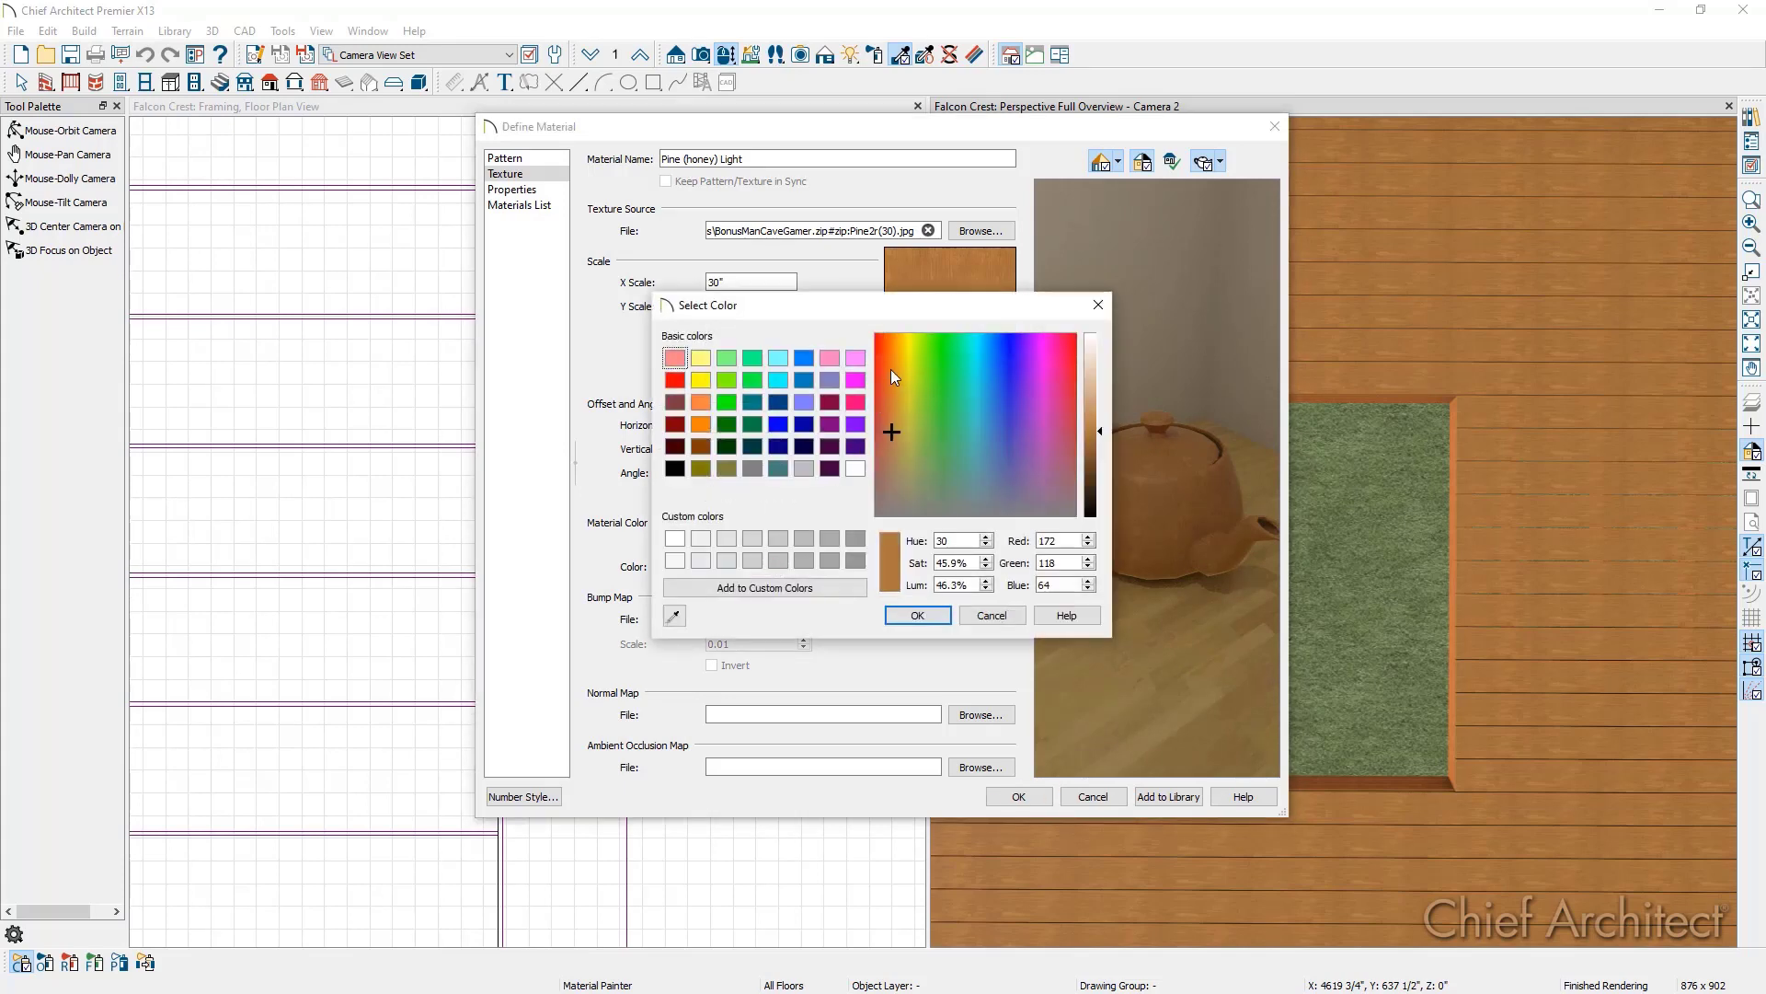
click(894, 352)
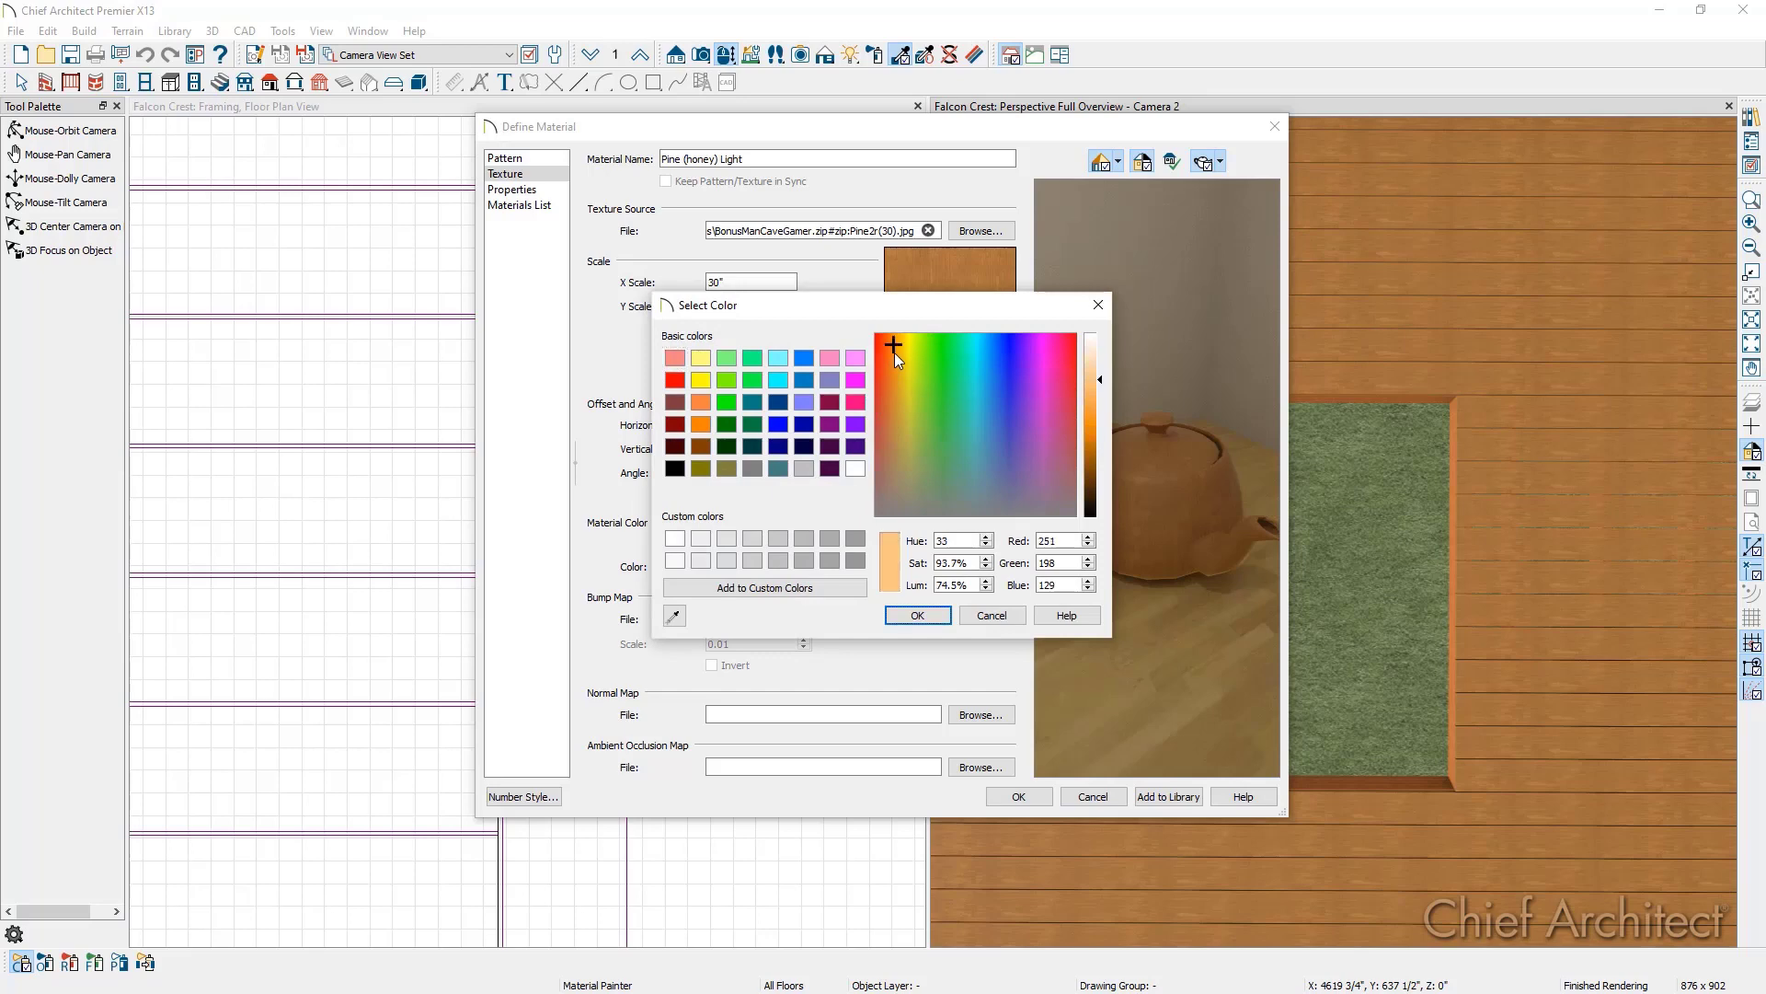
click(917, 615)
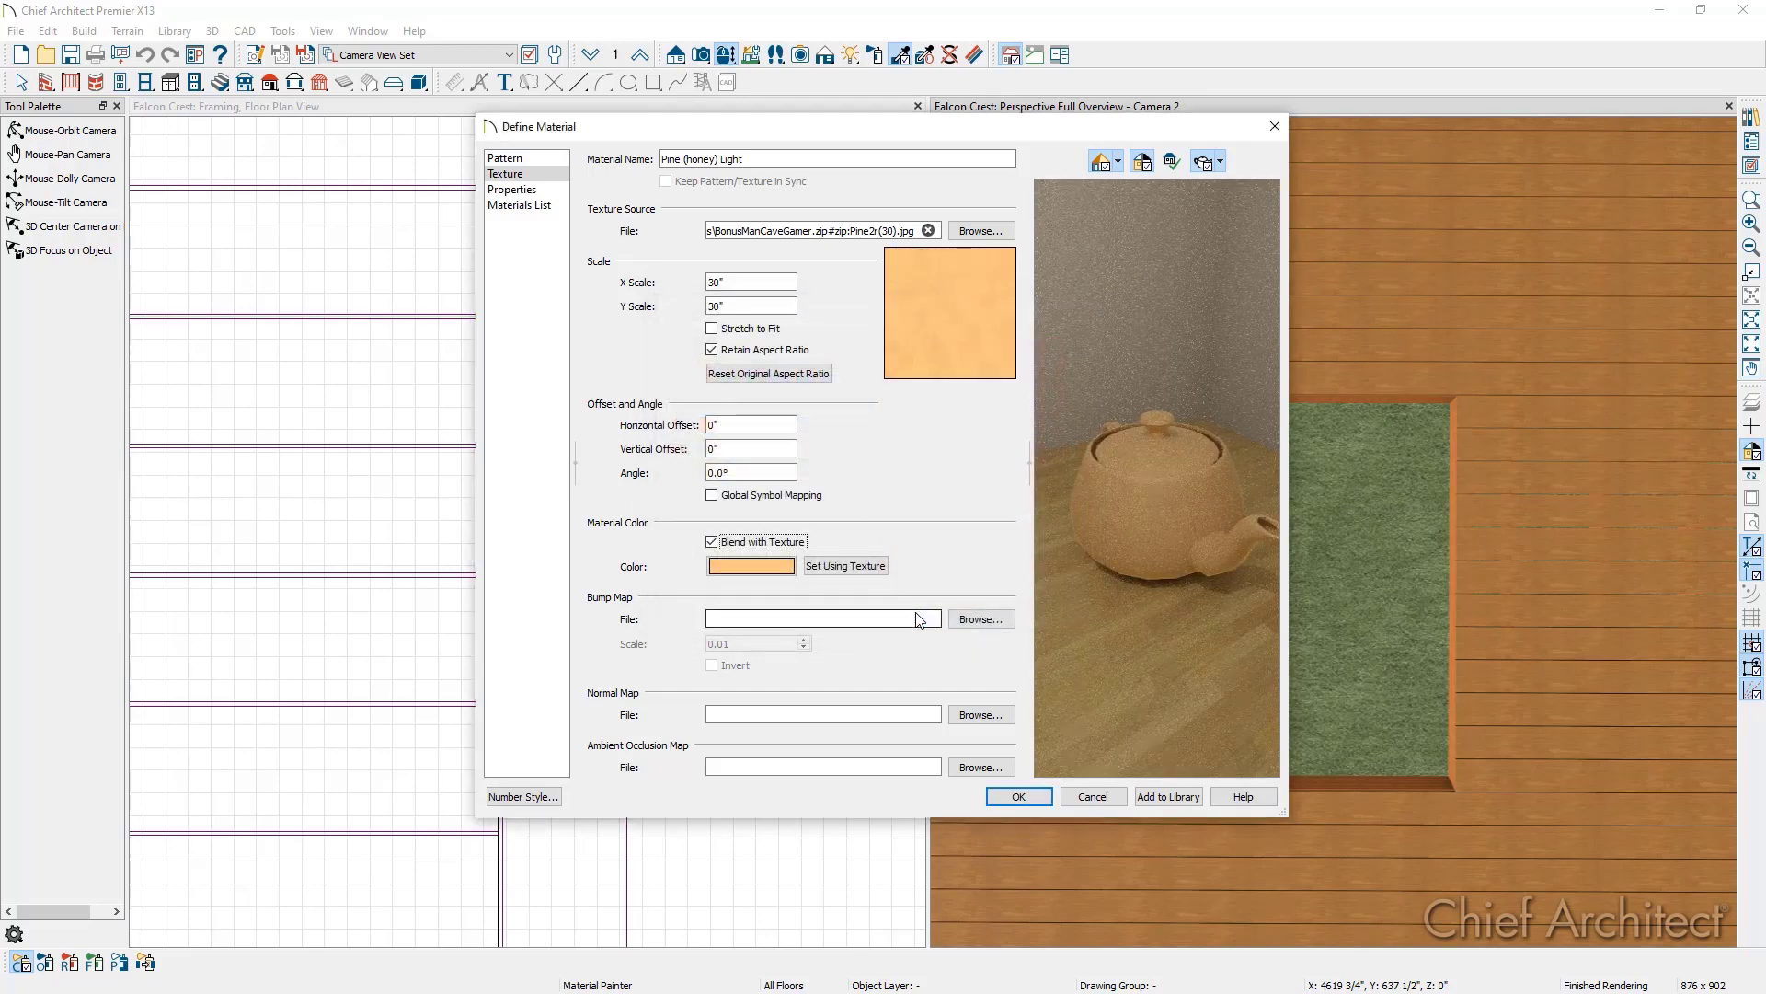
click(1003, 795)
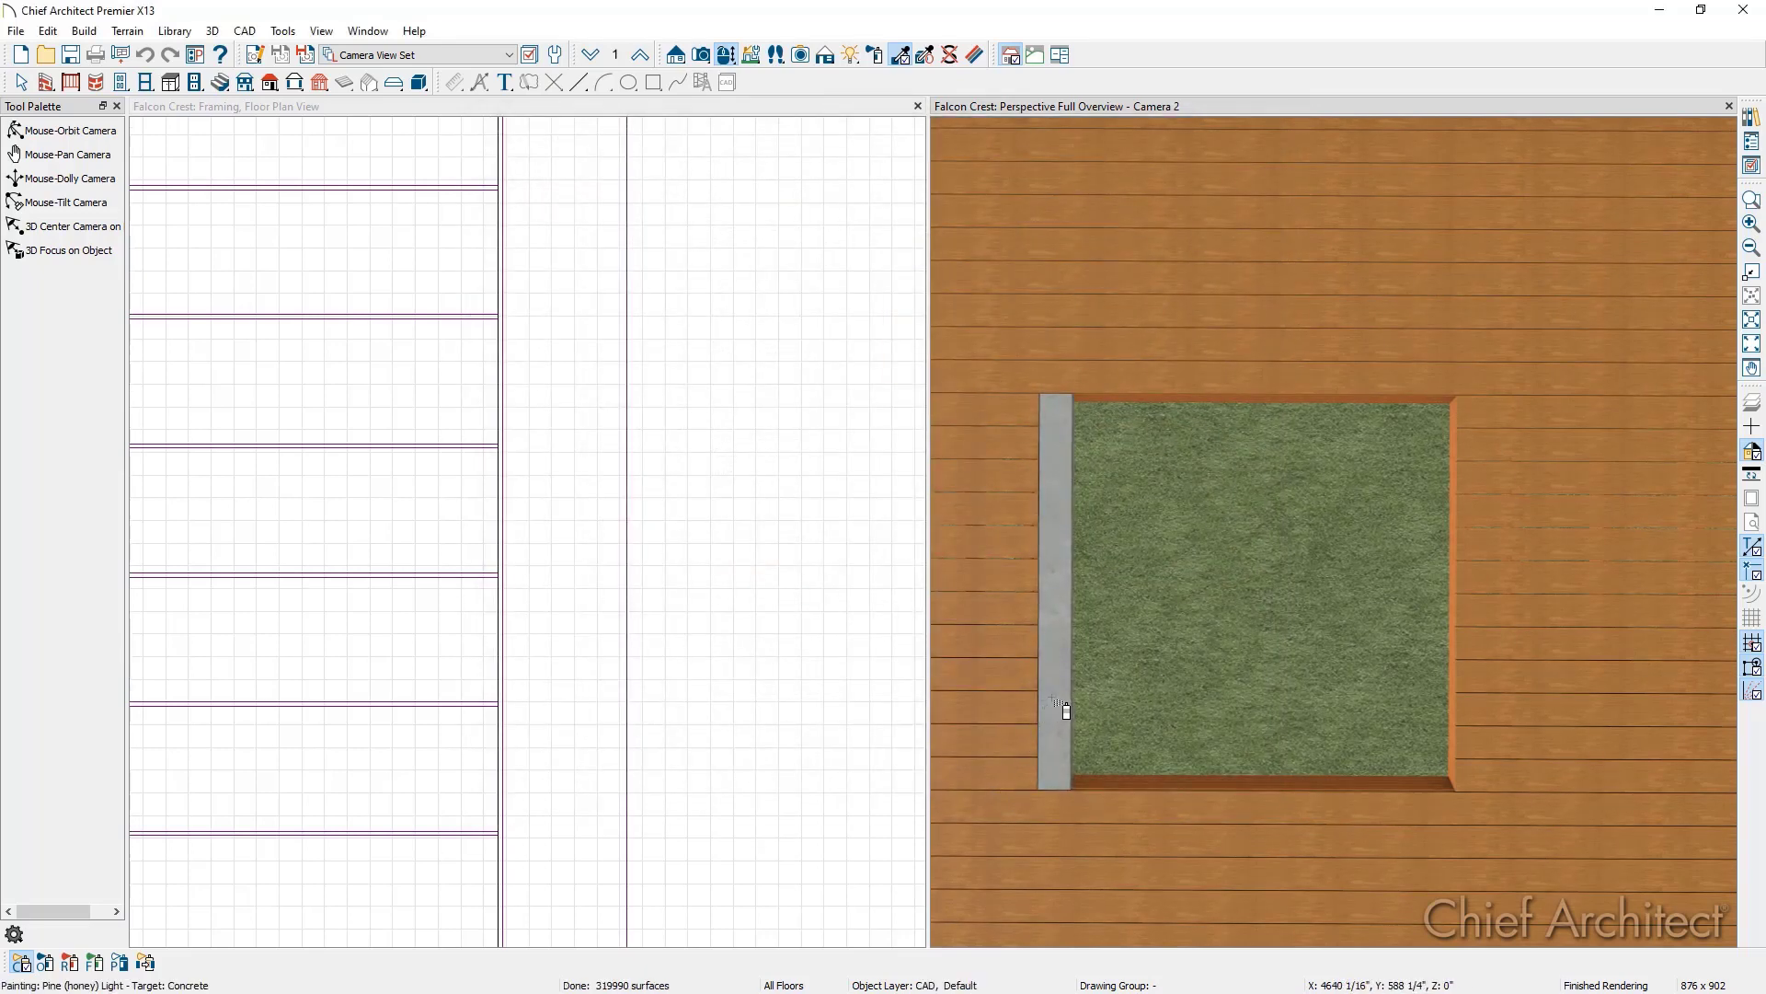
click(1066, 710)
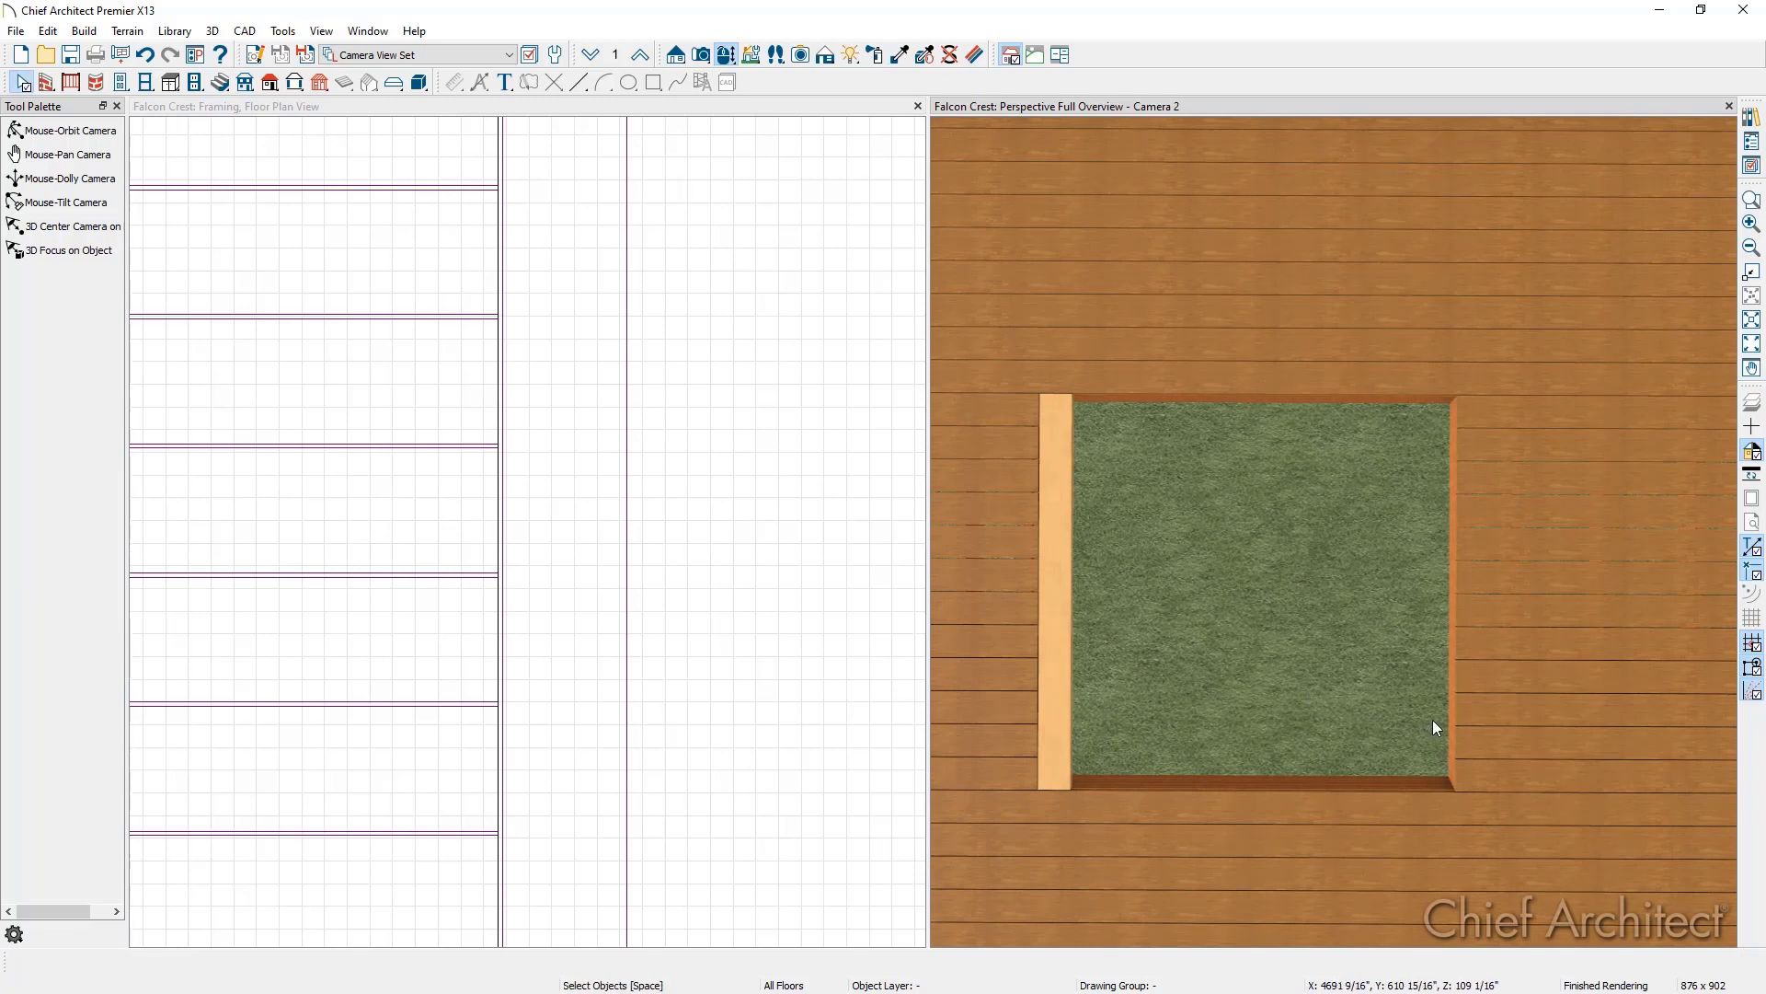
Step: Make a mirrored copy of the left border board along the hole's right edge in the floor plan
click(771, 112)
scroll(619, 487, down, 5)
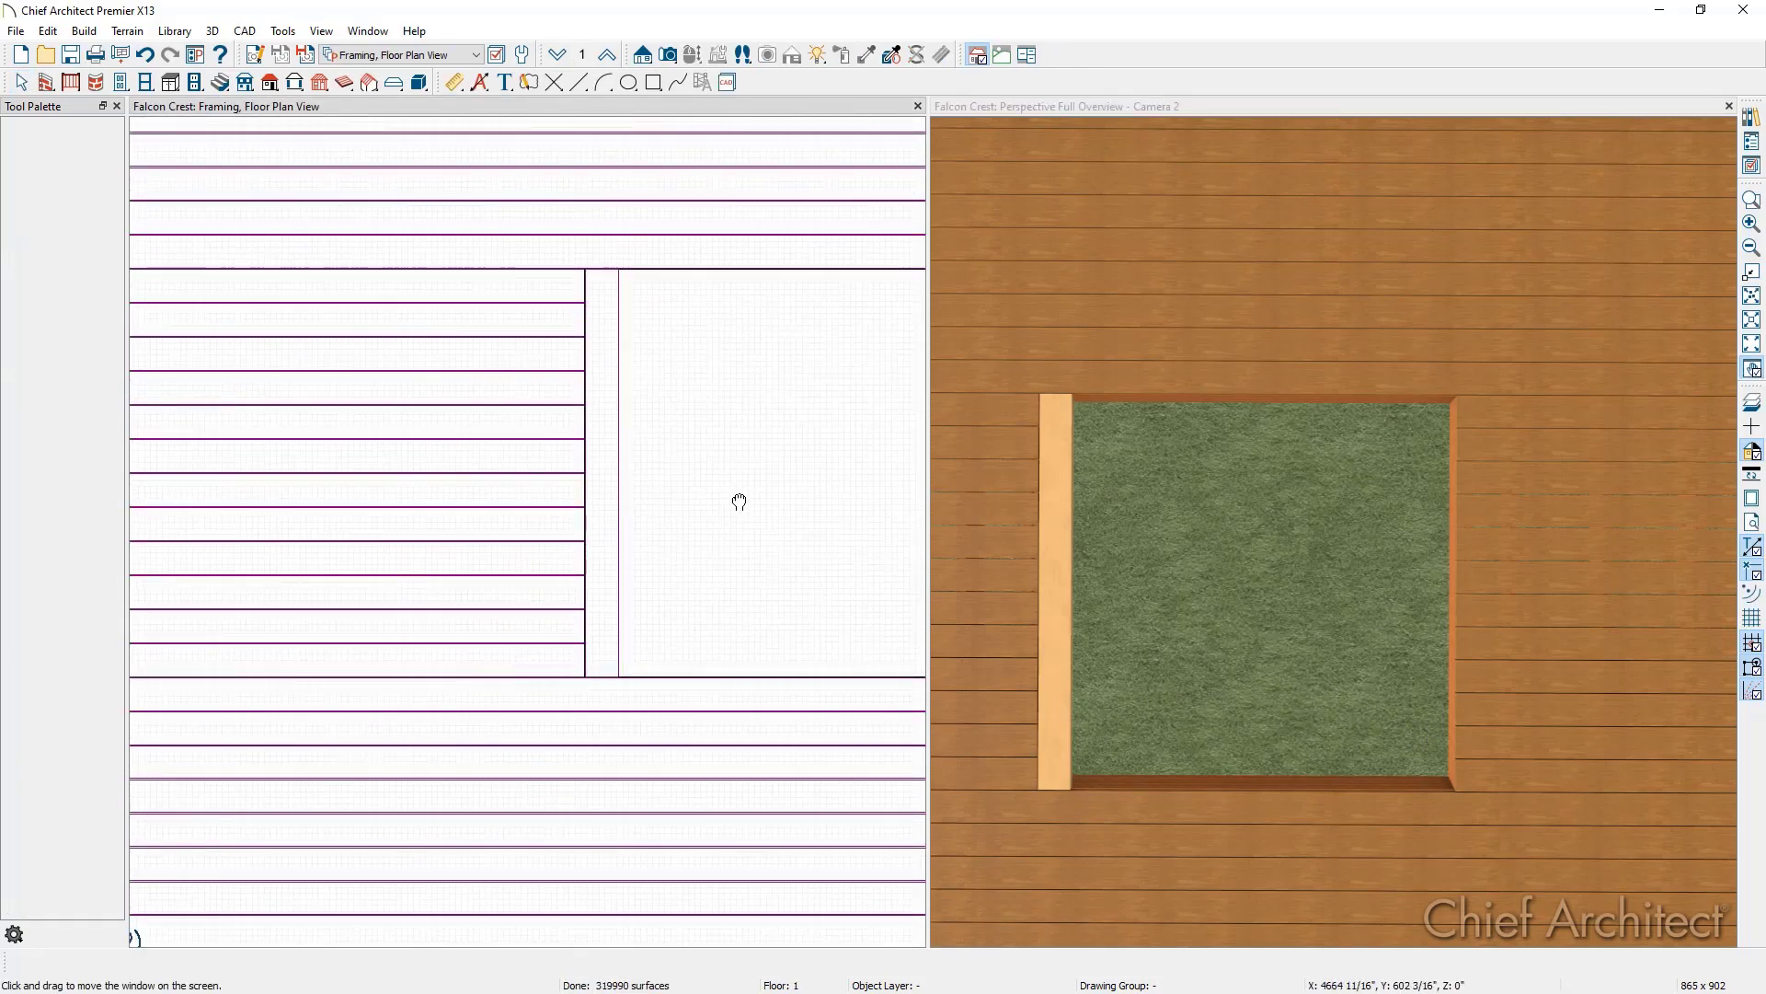
drag(740, 501, 406, 537)
key(space)
click(346, 561)
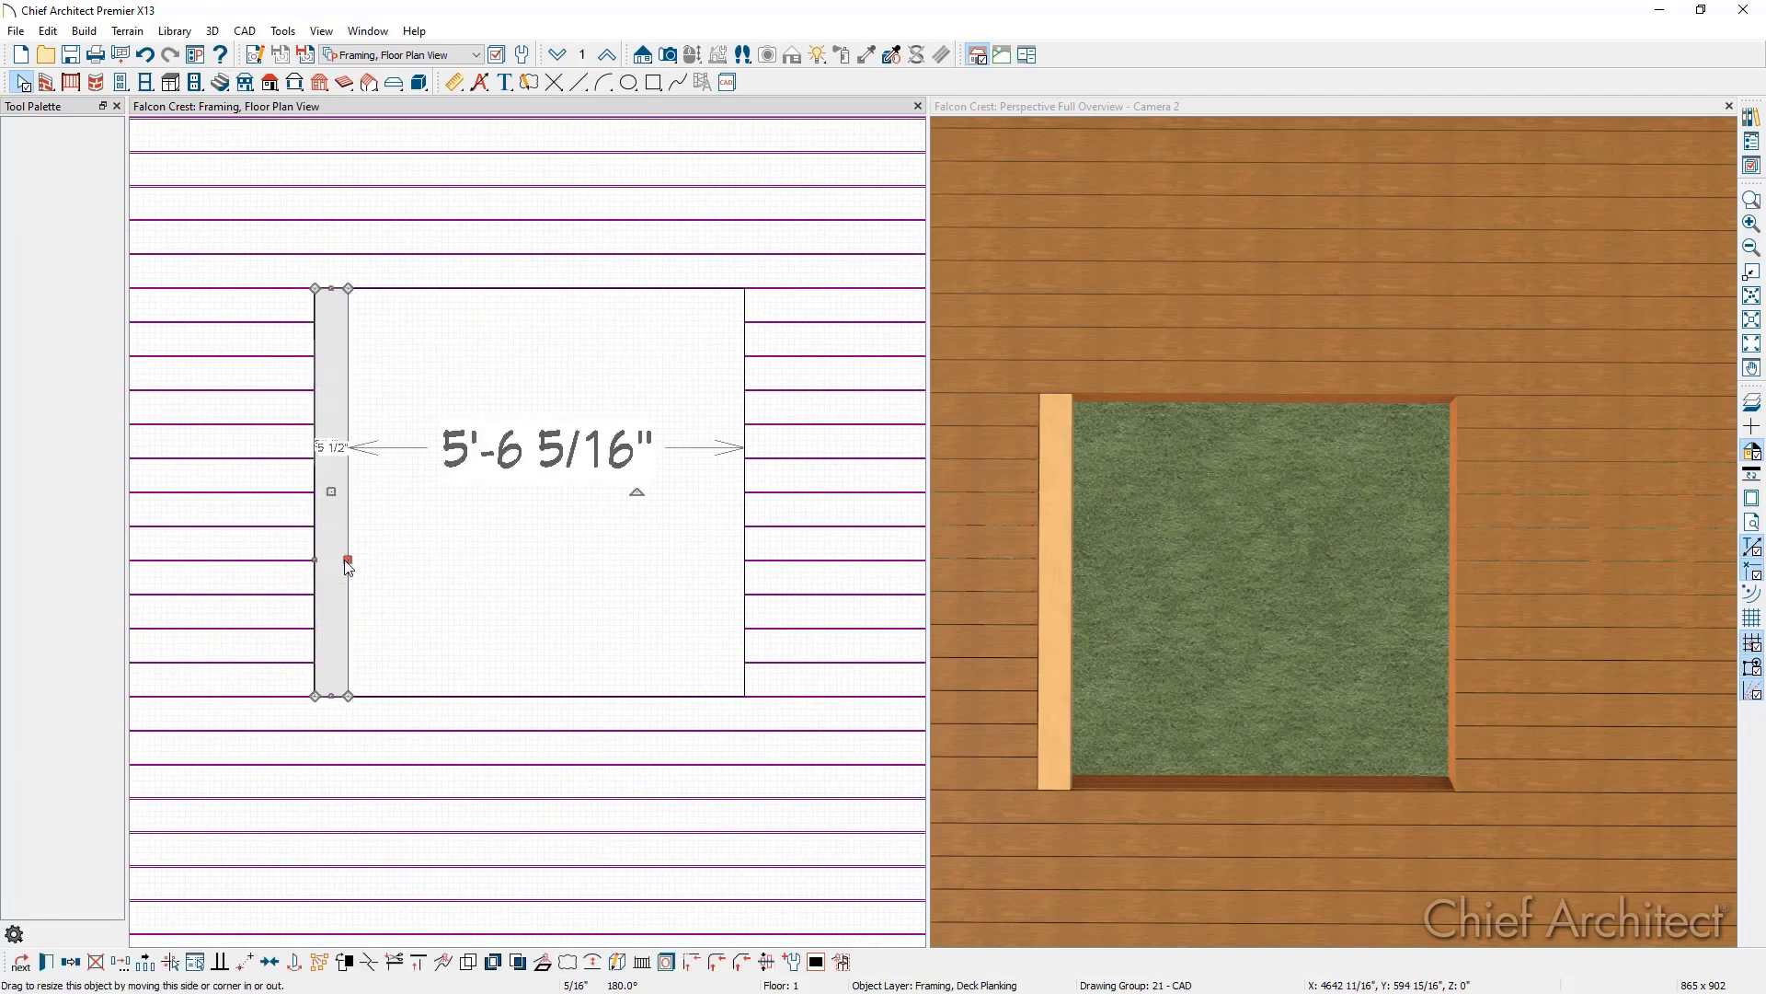
click(72, 961)
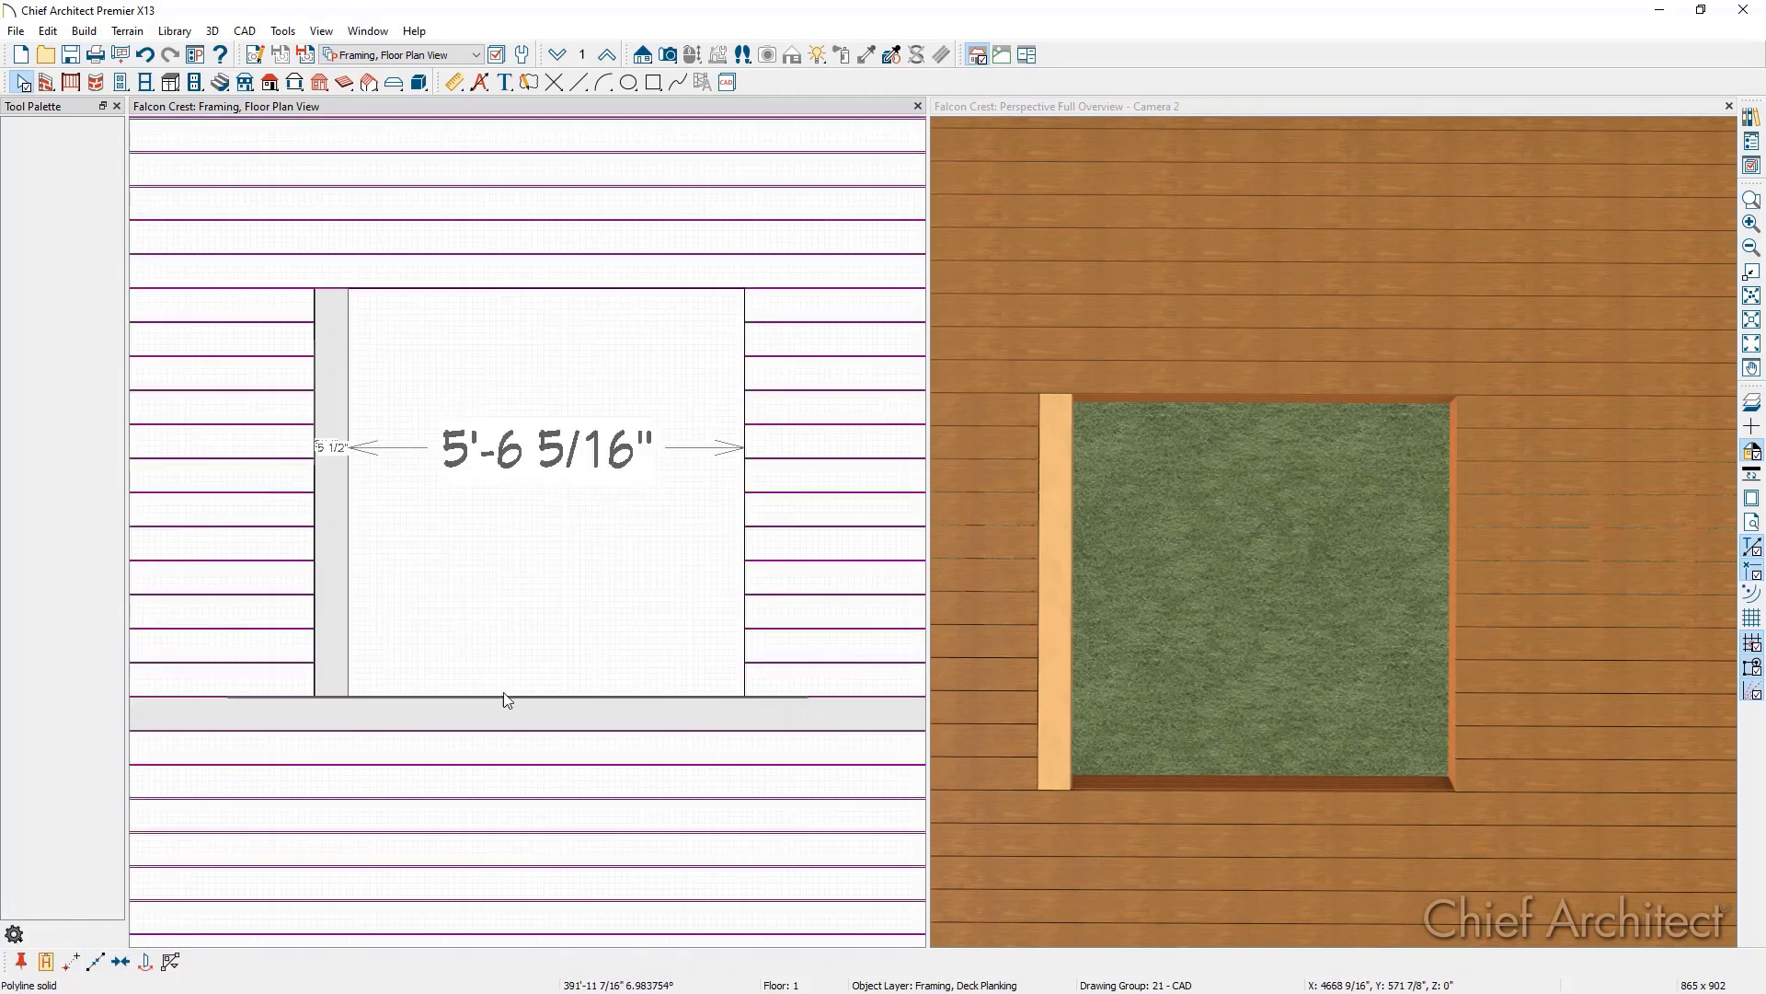
click(505, 695)
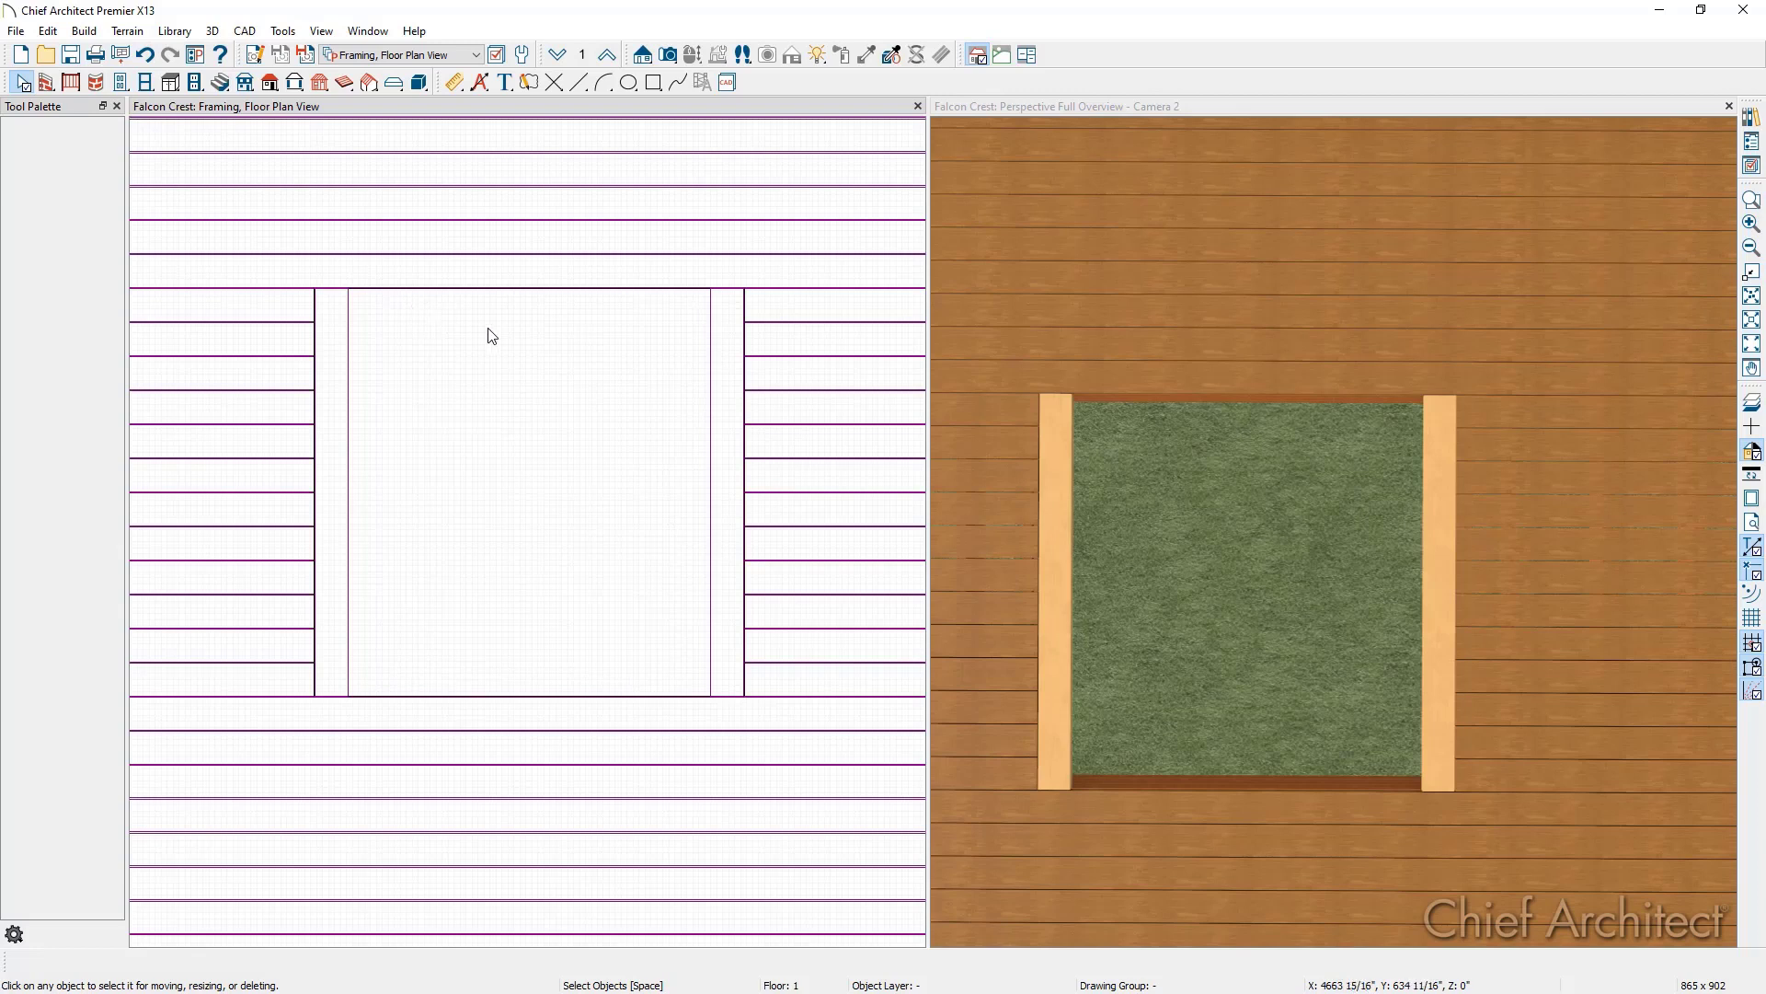
Step: Copy the right border board into the middle of the hole and rotate the copy to run horizontally
click(709, 385)
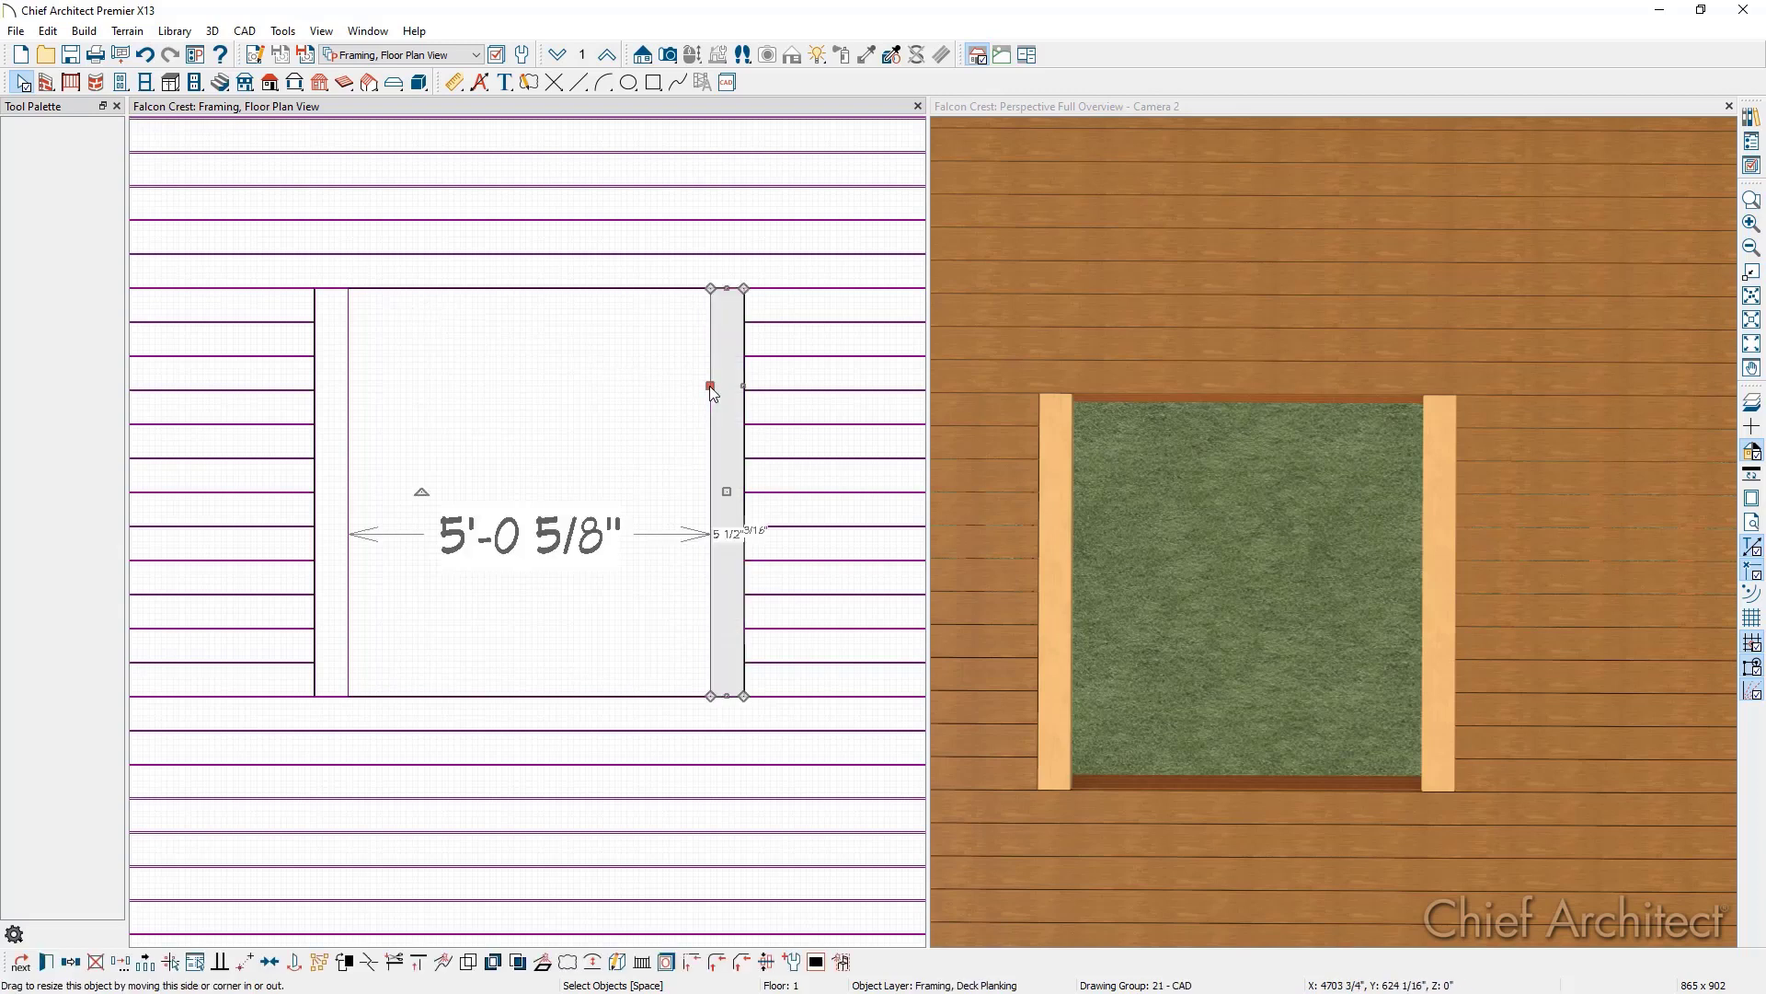
click(96, 953)
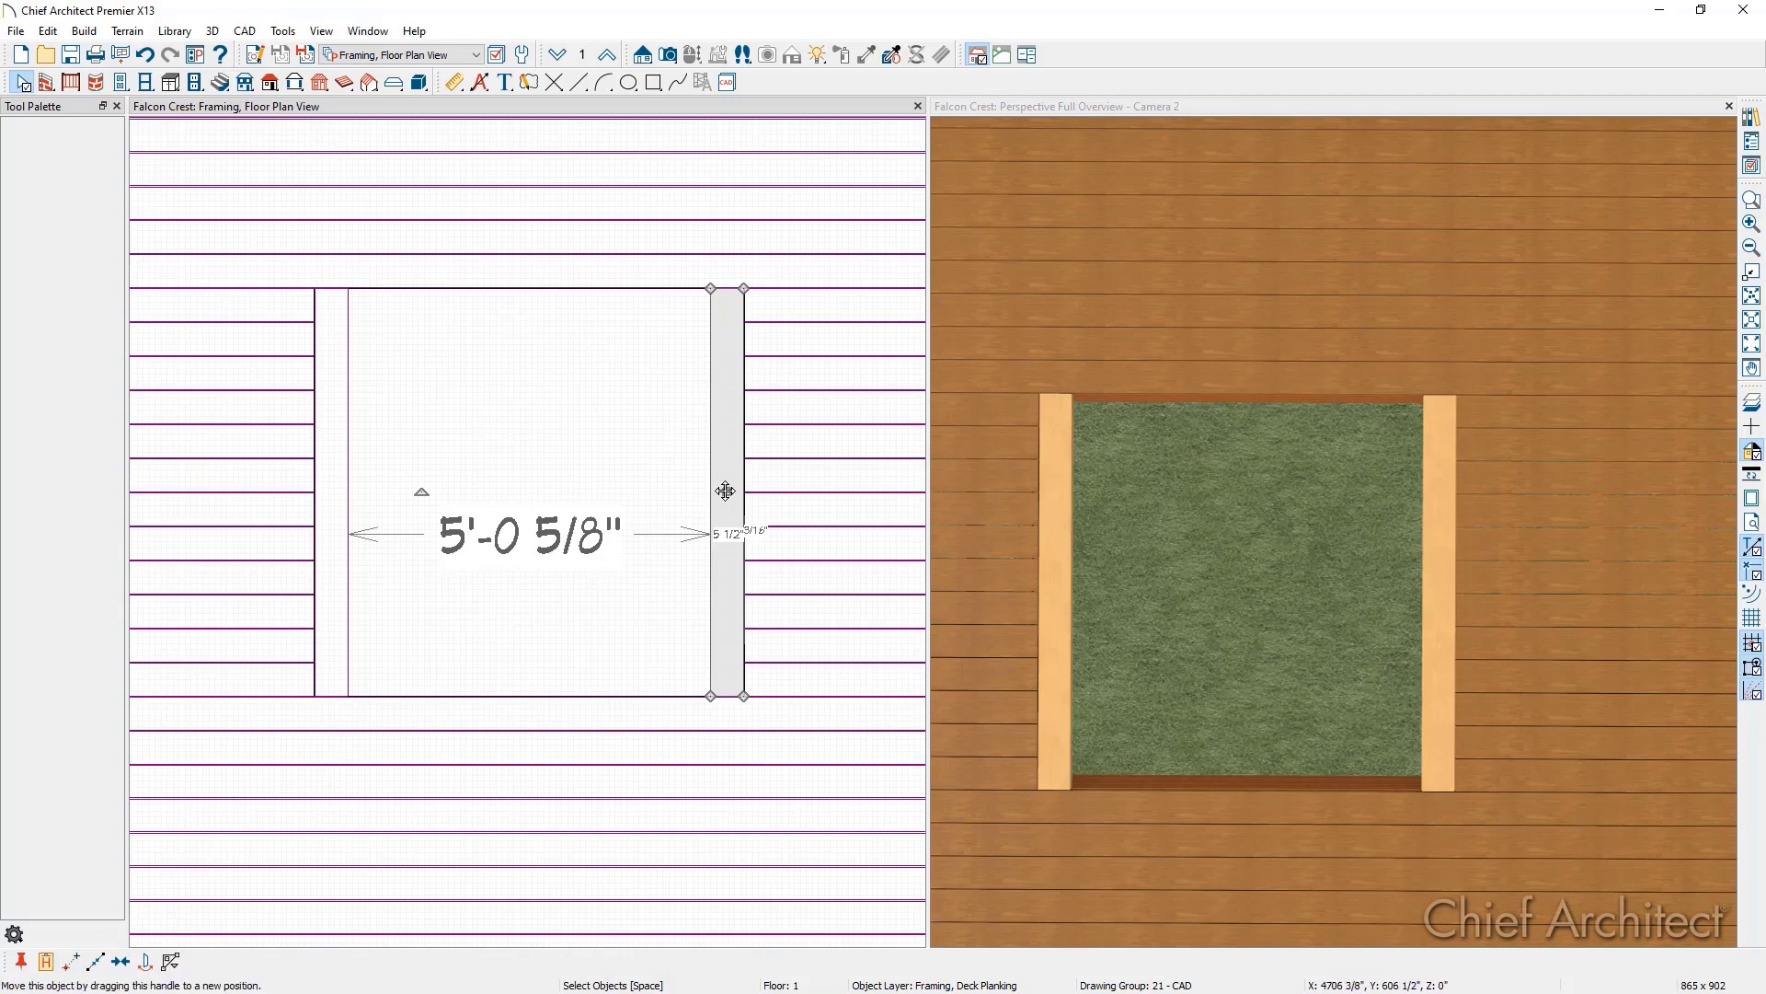
drag(725, 490, 642, 564)
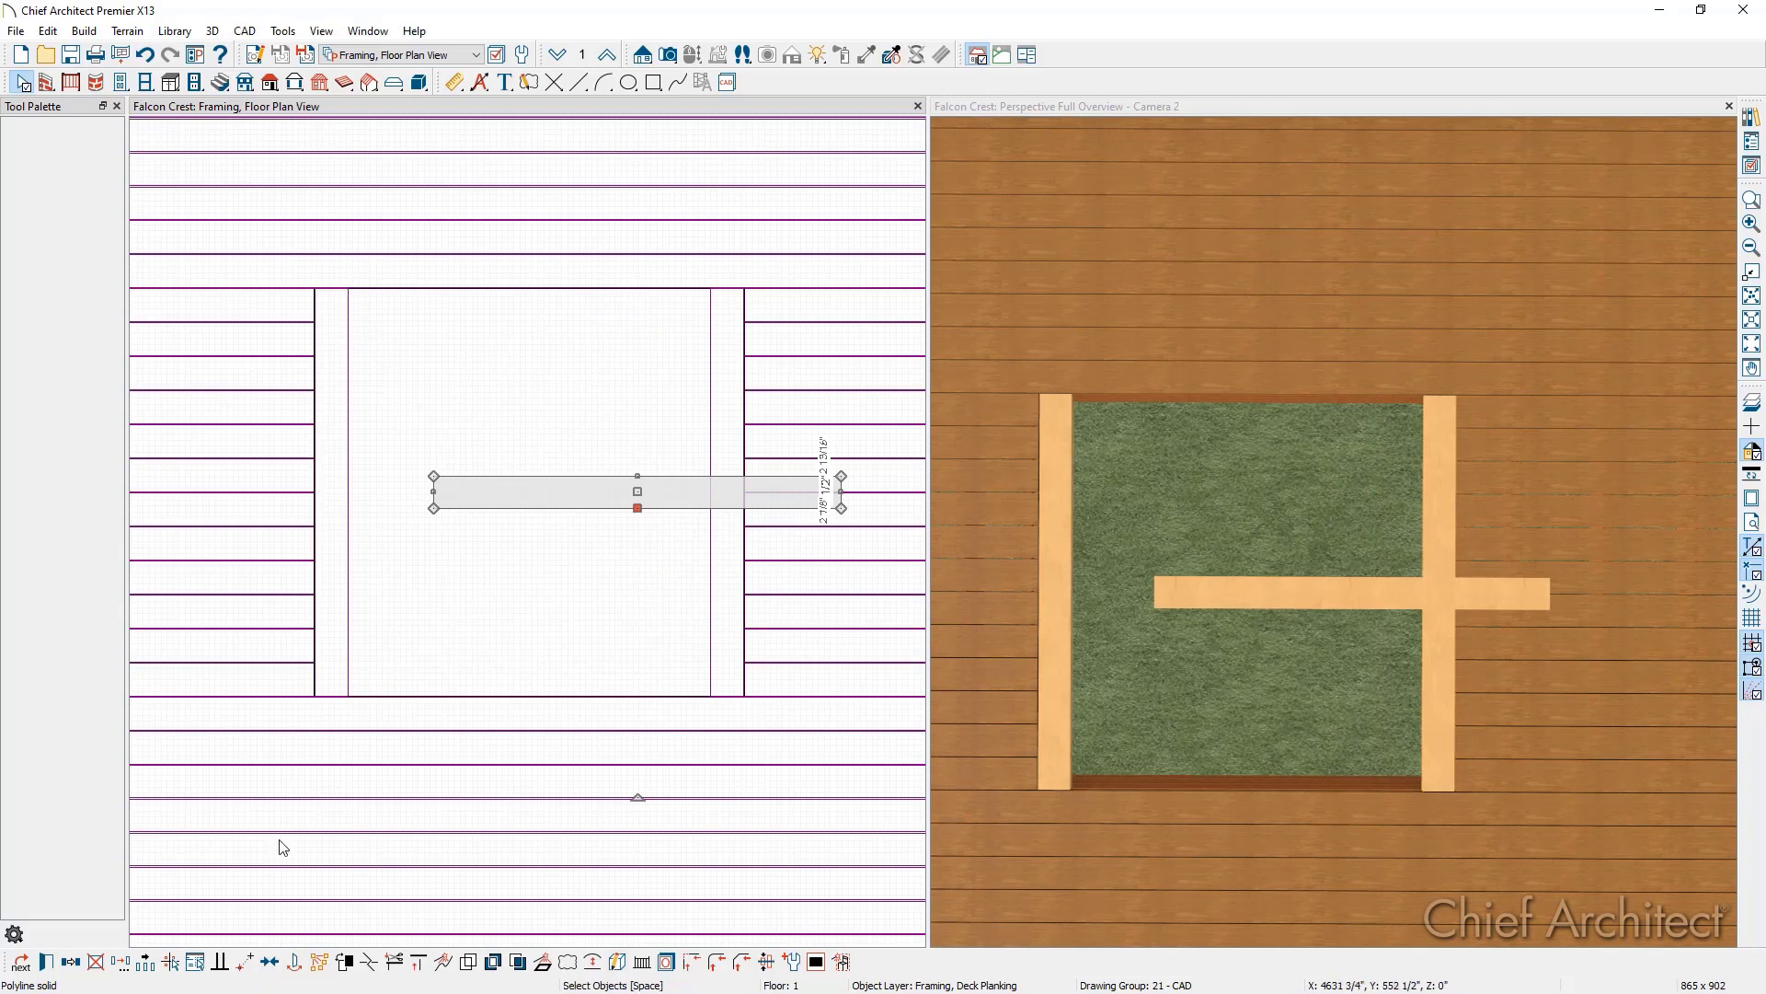
Step: Move the horizontal board point to point from its upper-left corner to the left board's upper inner corner
click(247, 962)
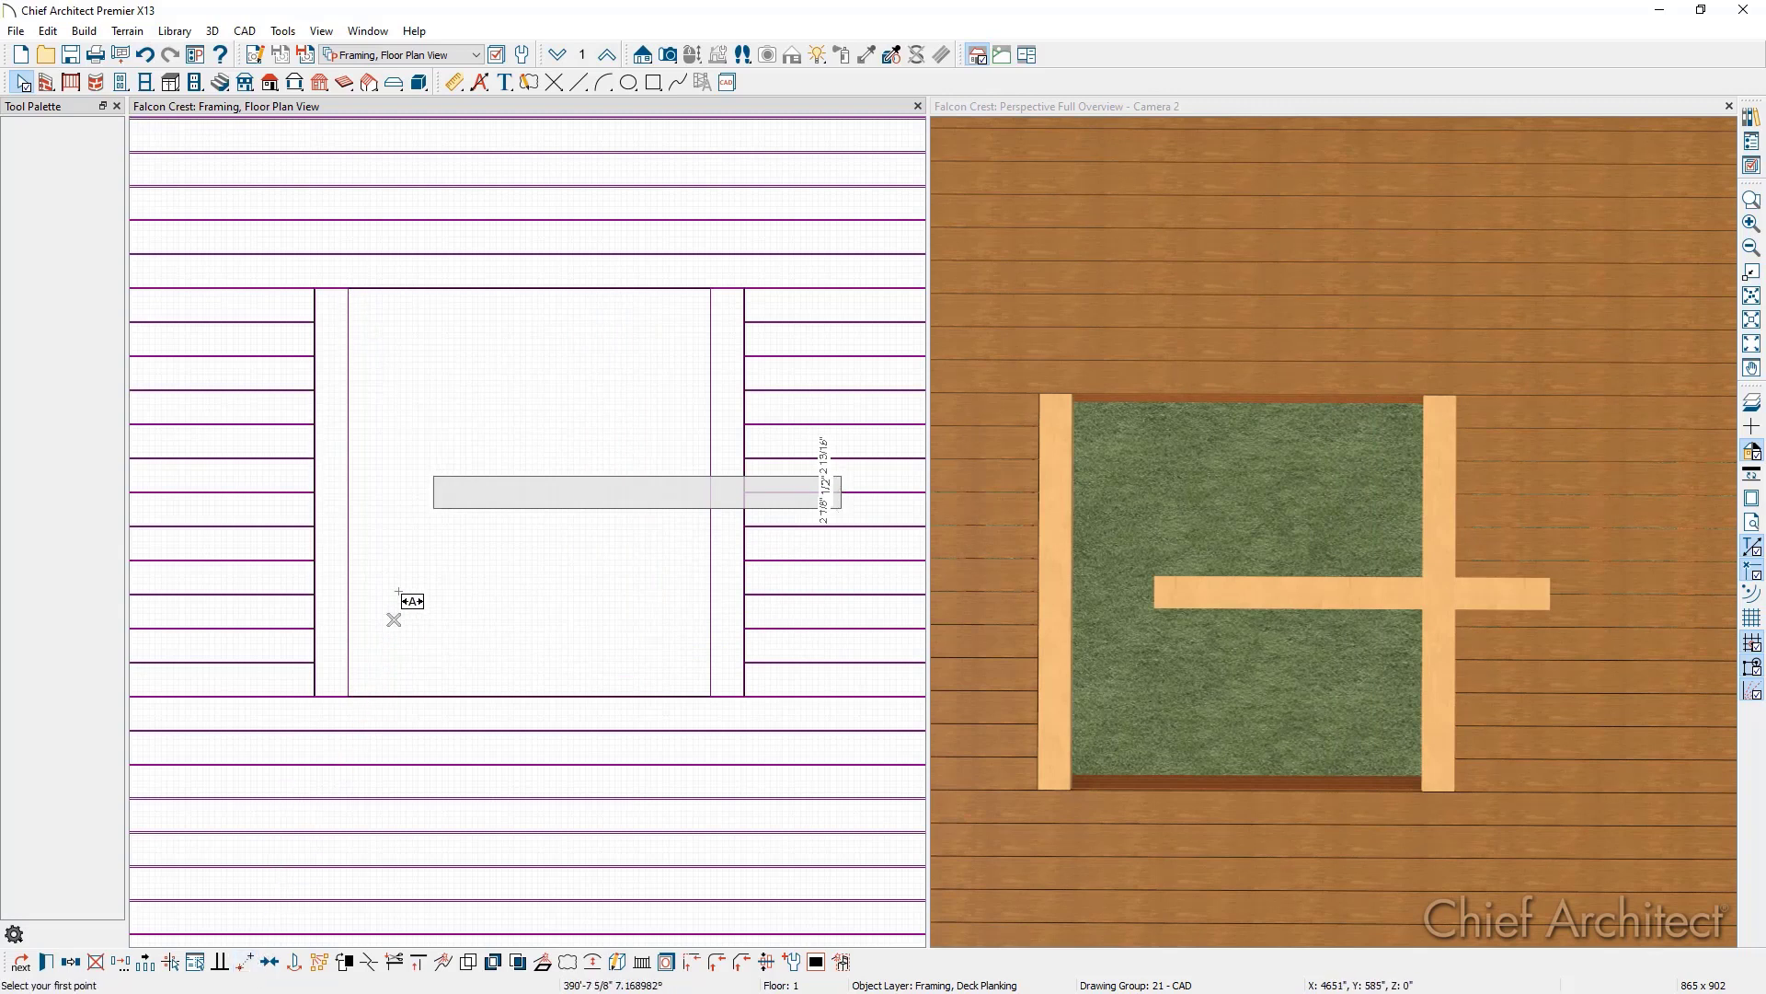
click(434, 475)
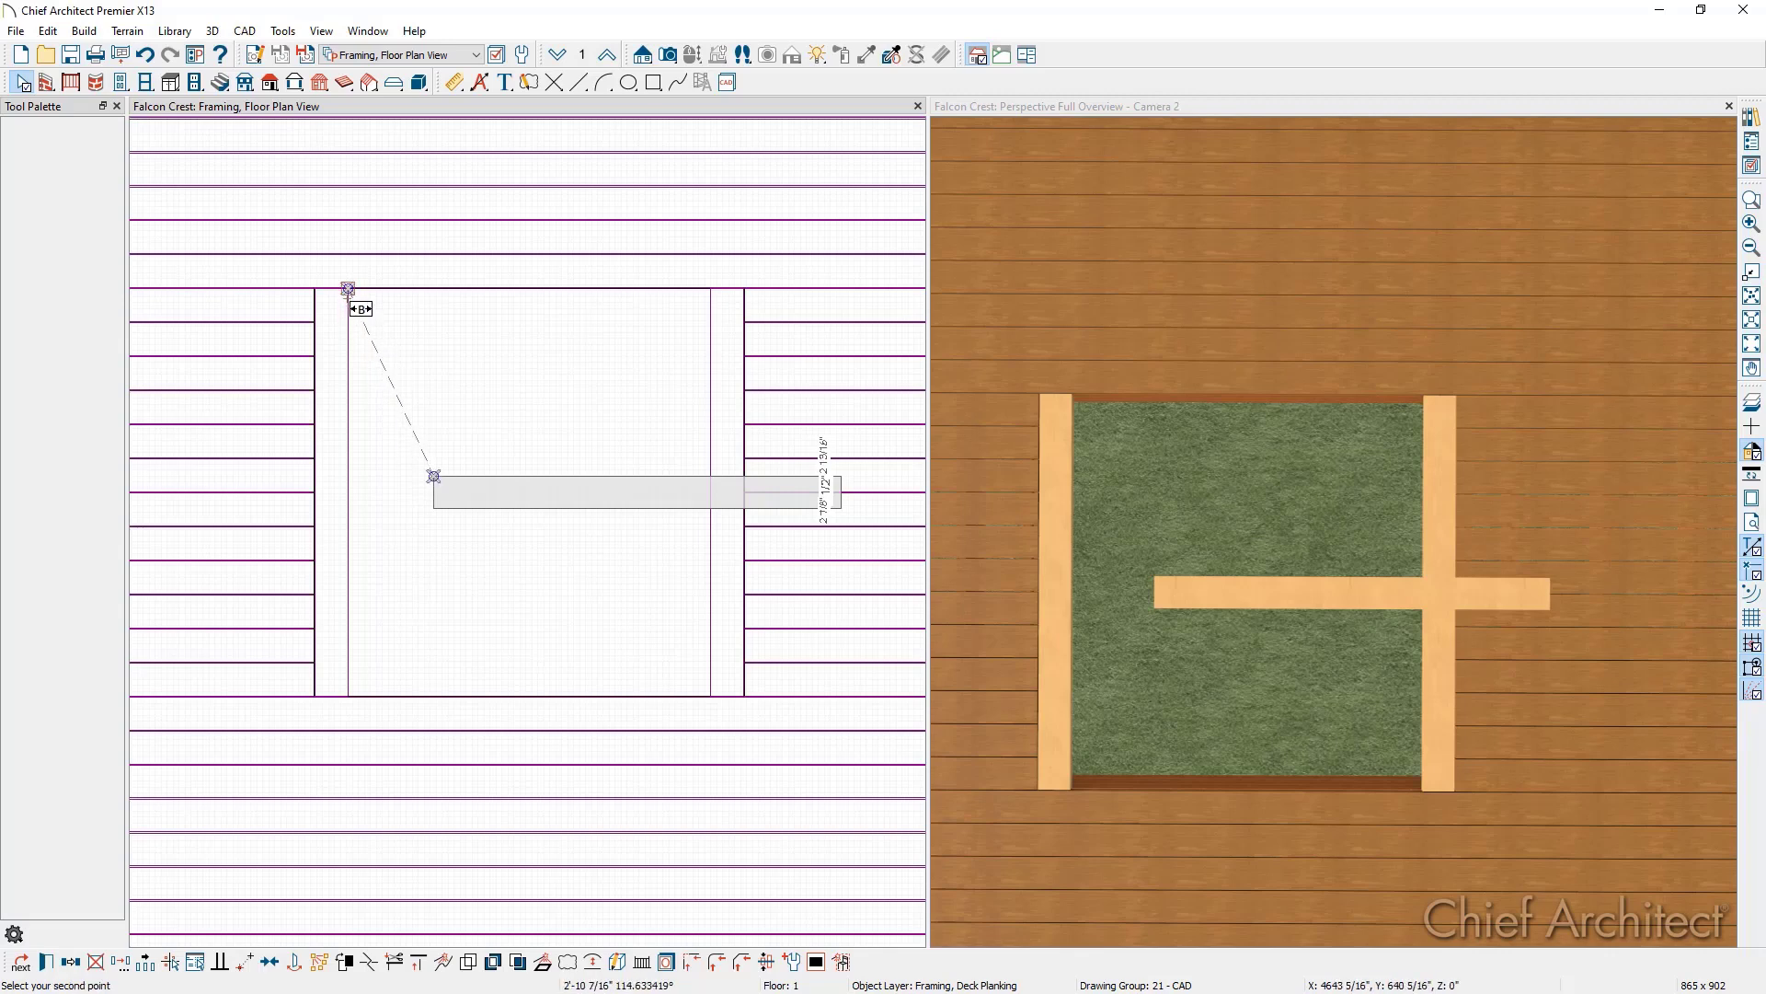
click(348, 289)
Step: Pull the upper horizontal board's left end inward to leave a 3/16" gap beside the left border board
scroll(350, 301, up, 6)
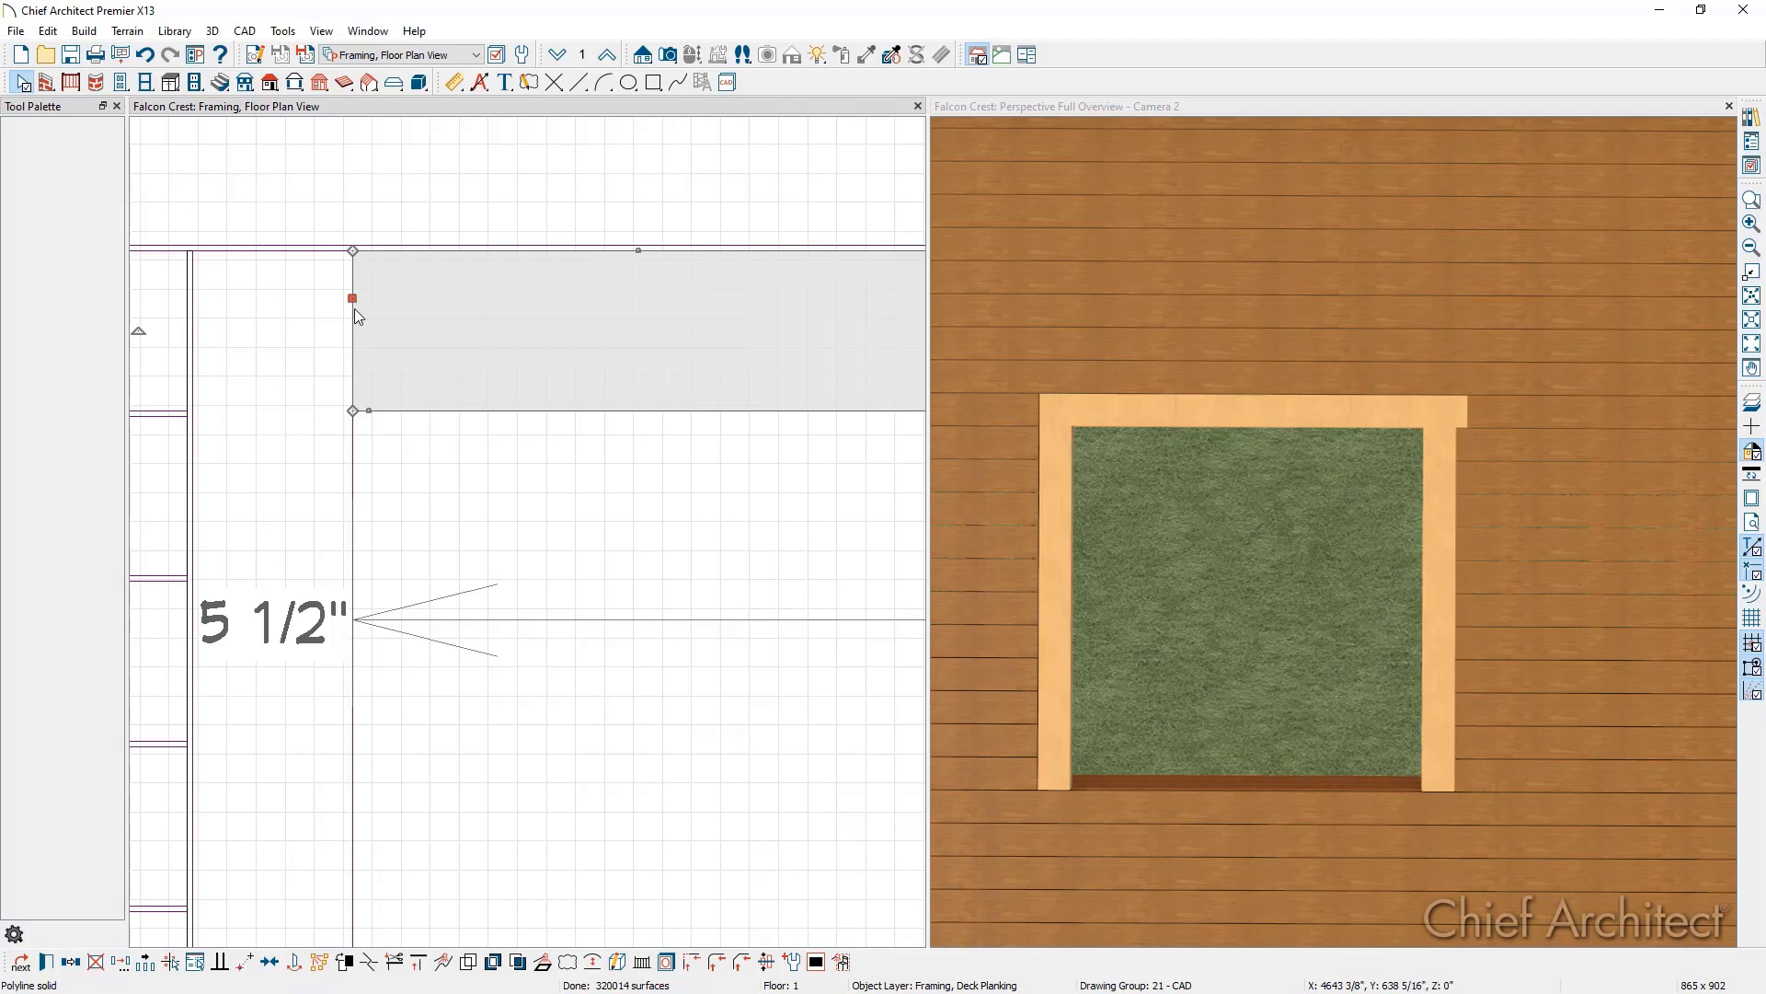
drag(353, 302, 401, 304)
key(Tab)
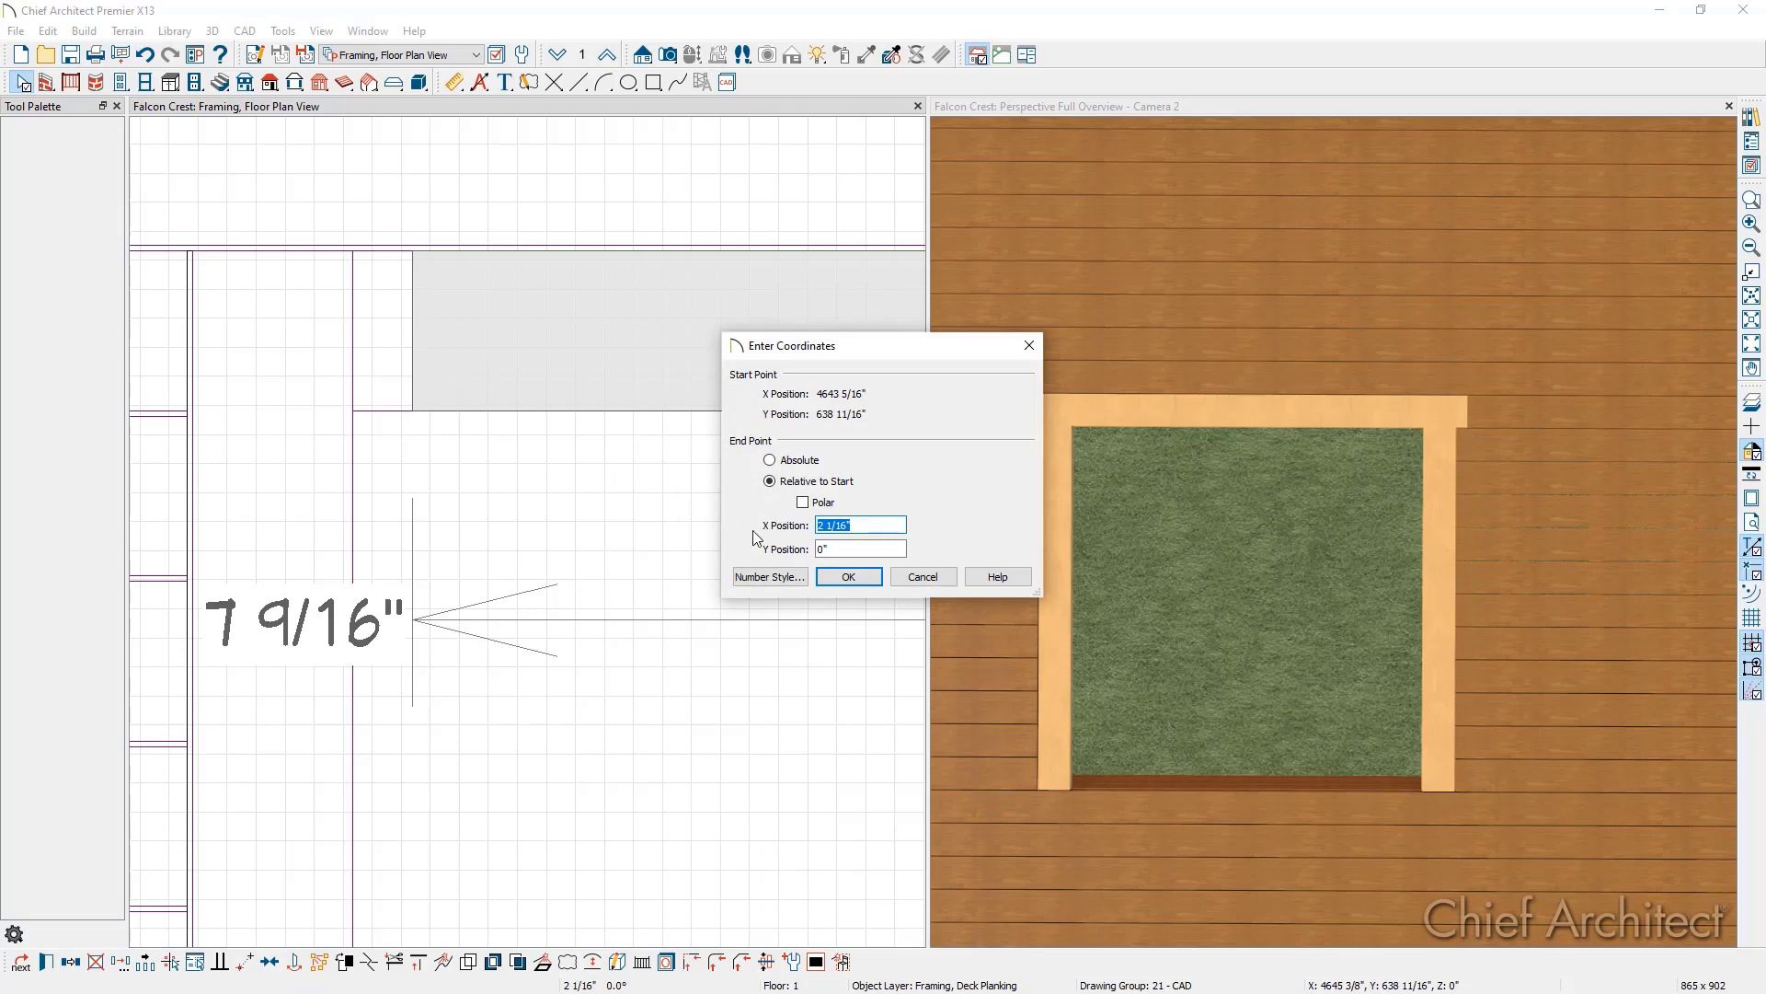
text(3/16)
click(833, 576)
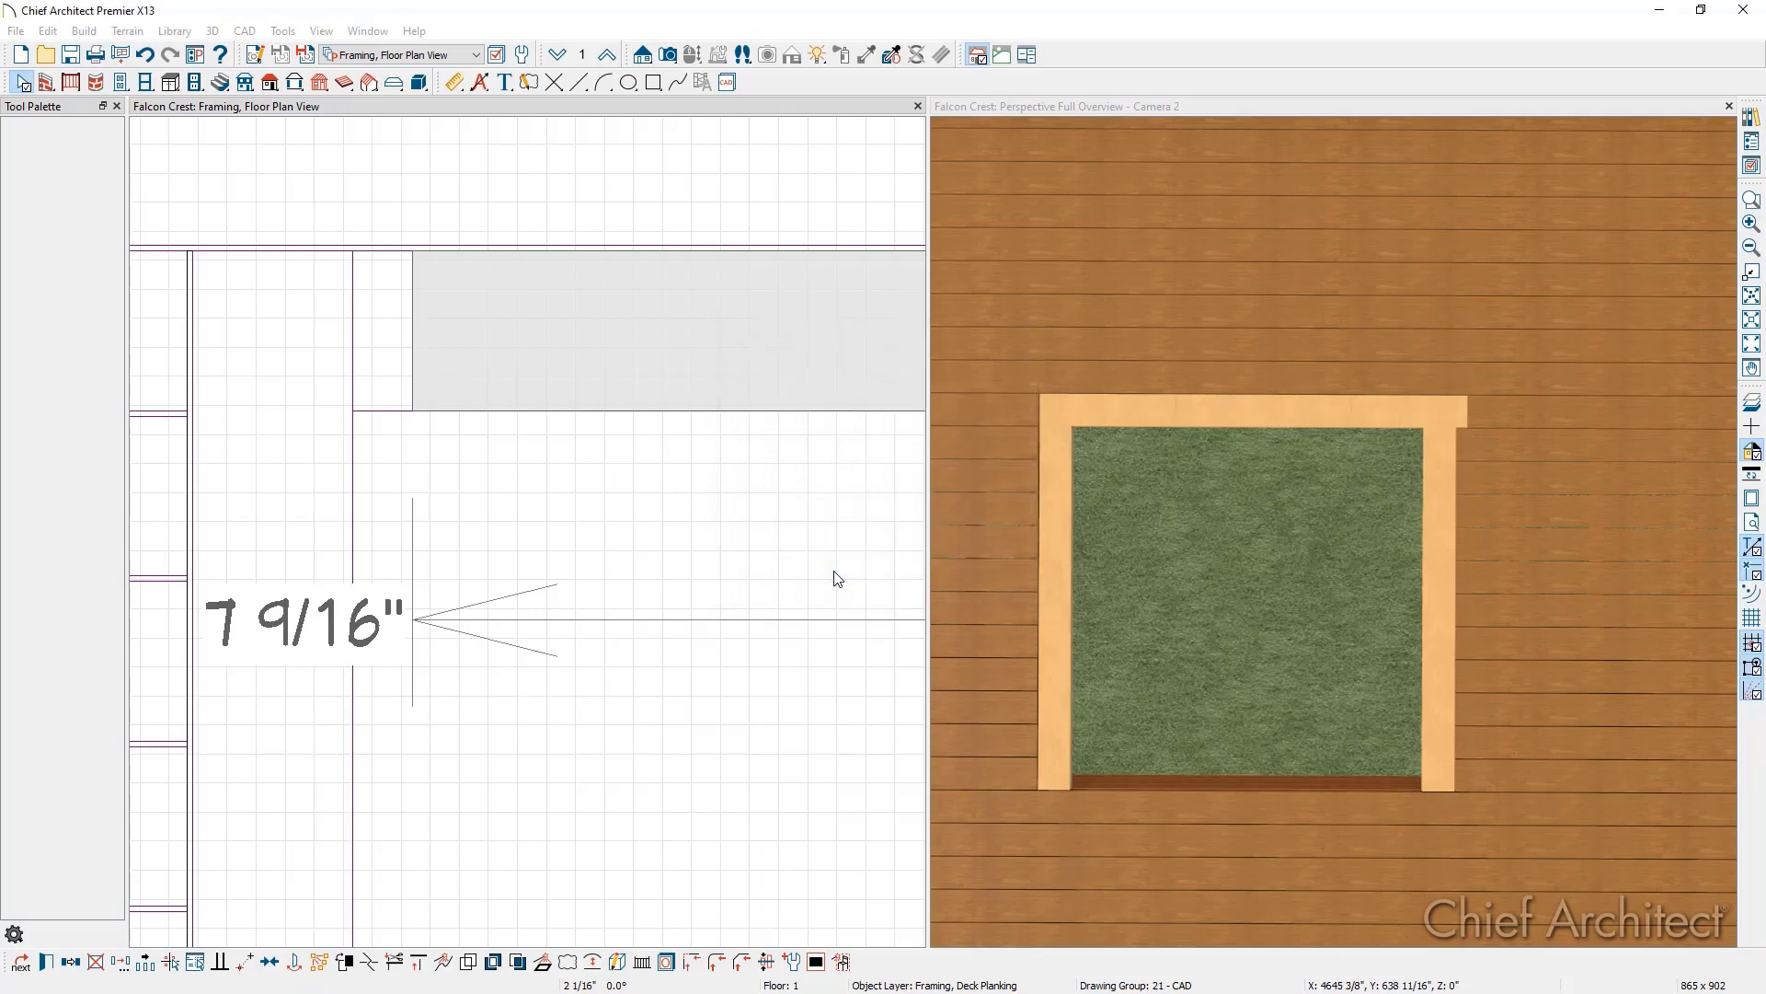
Step: Shorten the upper board's right end to the right border board's inner edge, then offset it -3/16" in X for the gap
scroll(453, 580, down, 5)
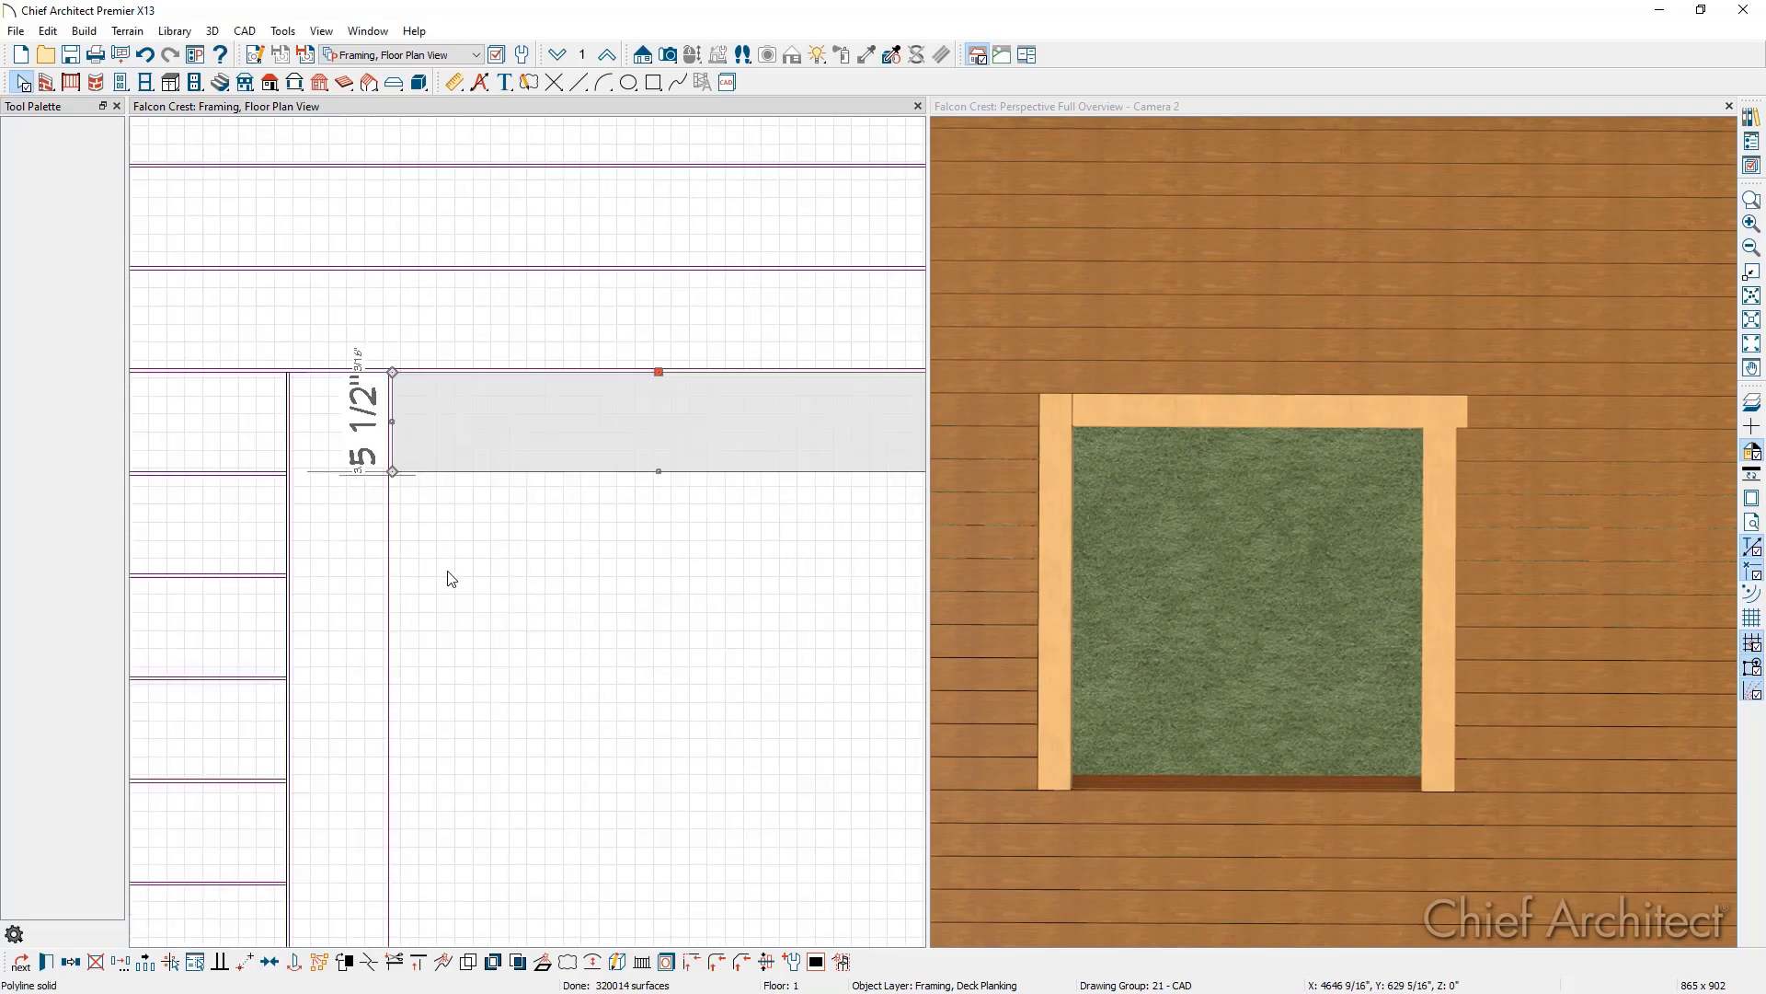
middle_drag(497, 581, 342, 585)
click(515, 478)
scroll(733, 501, up, 4)
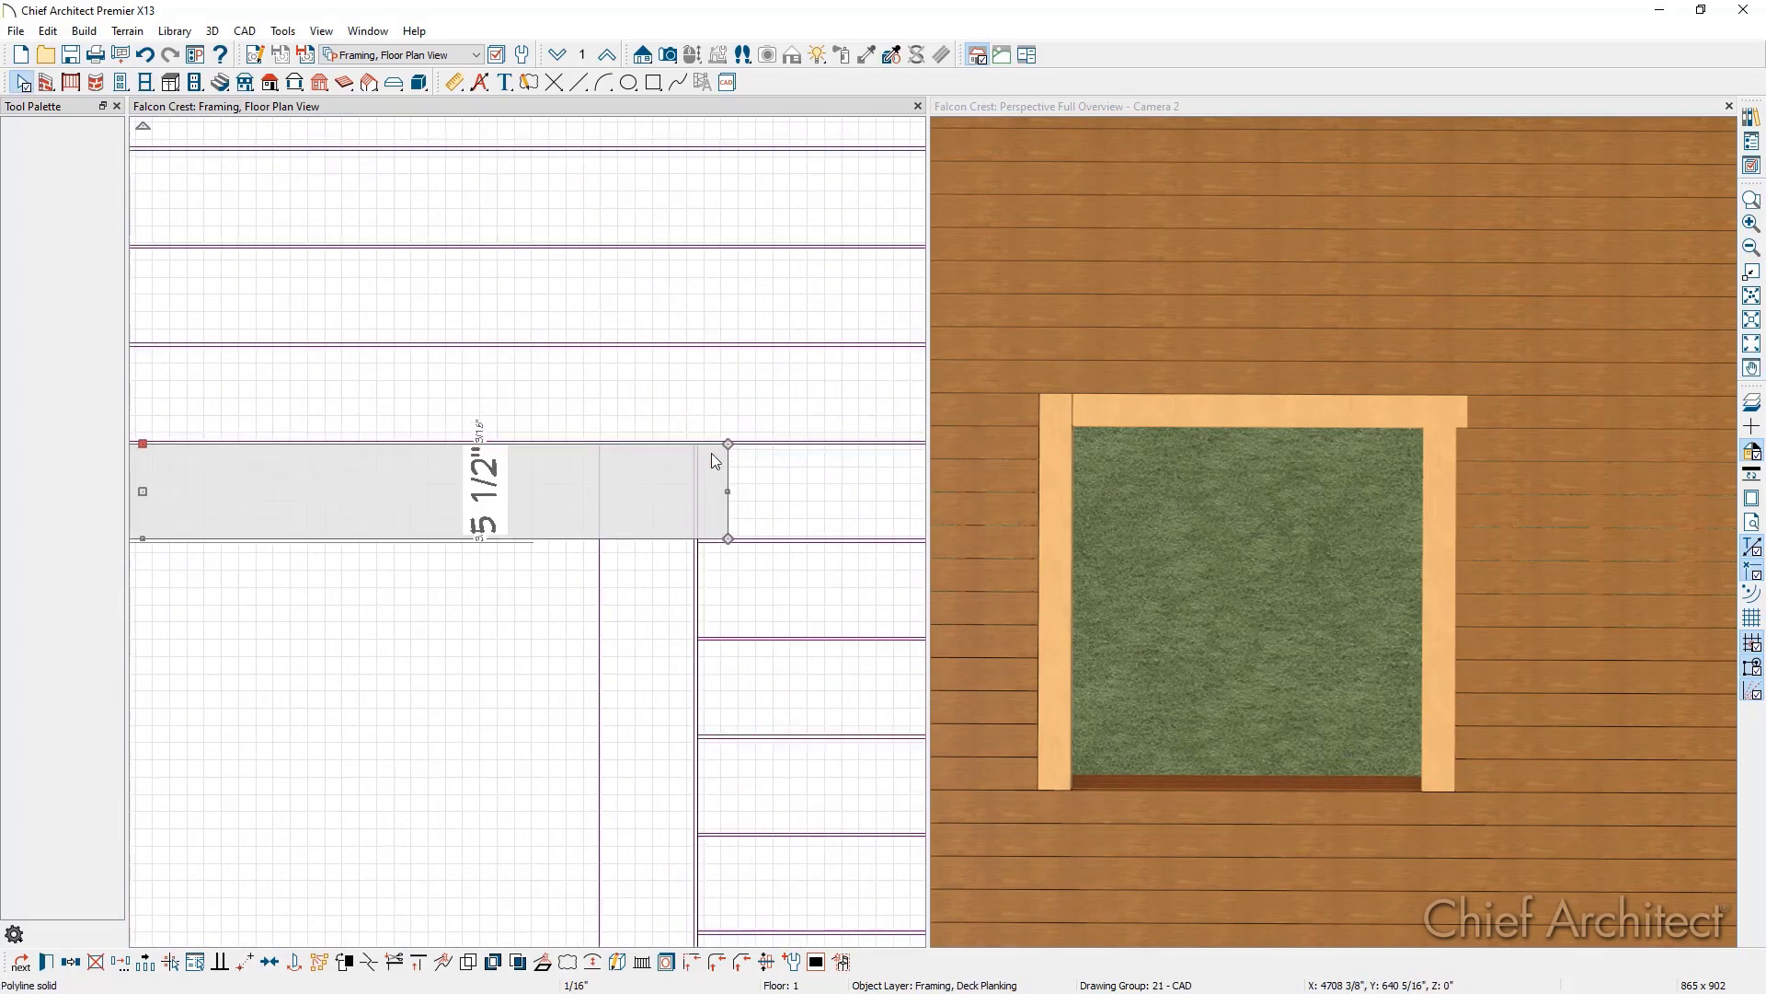
drag(732, 510, 346, 511)
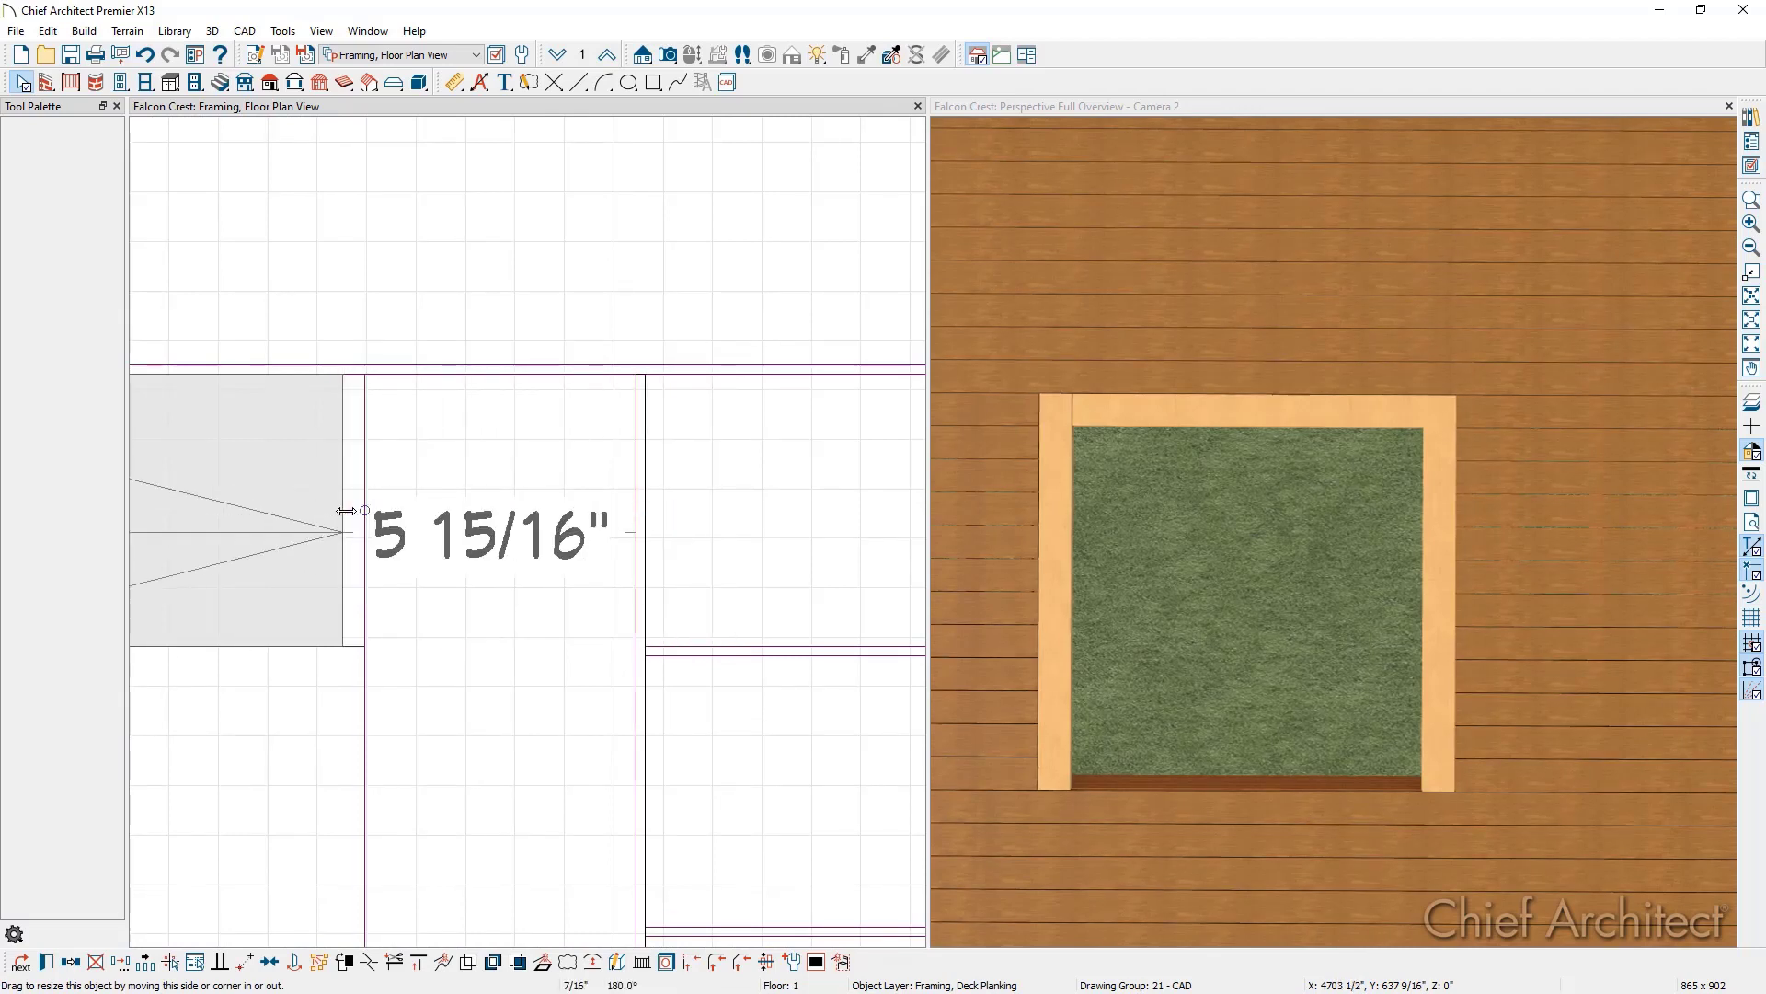
key(Tab)
text(-)
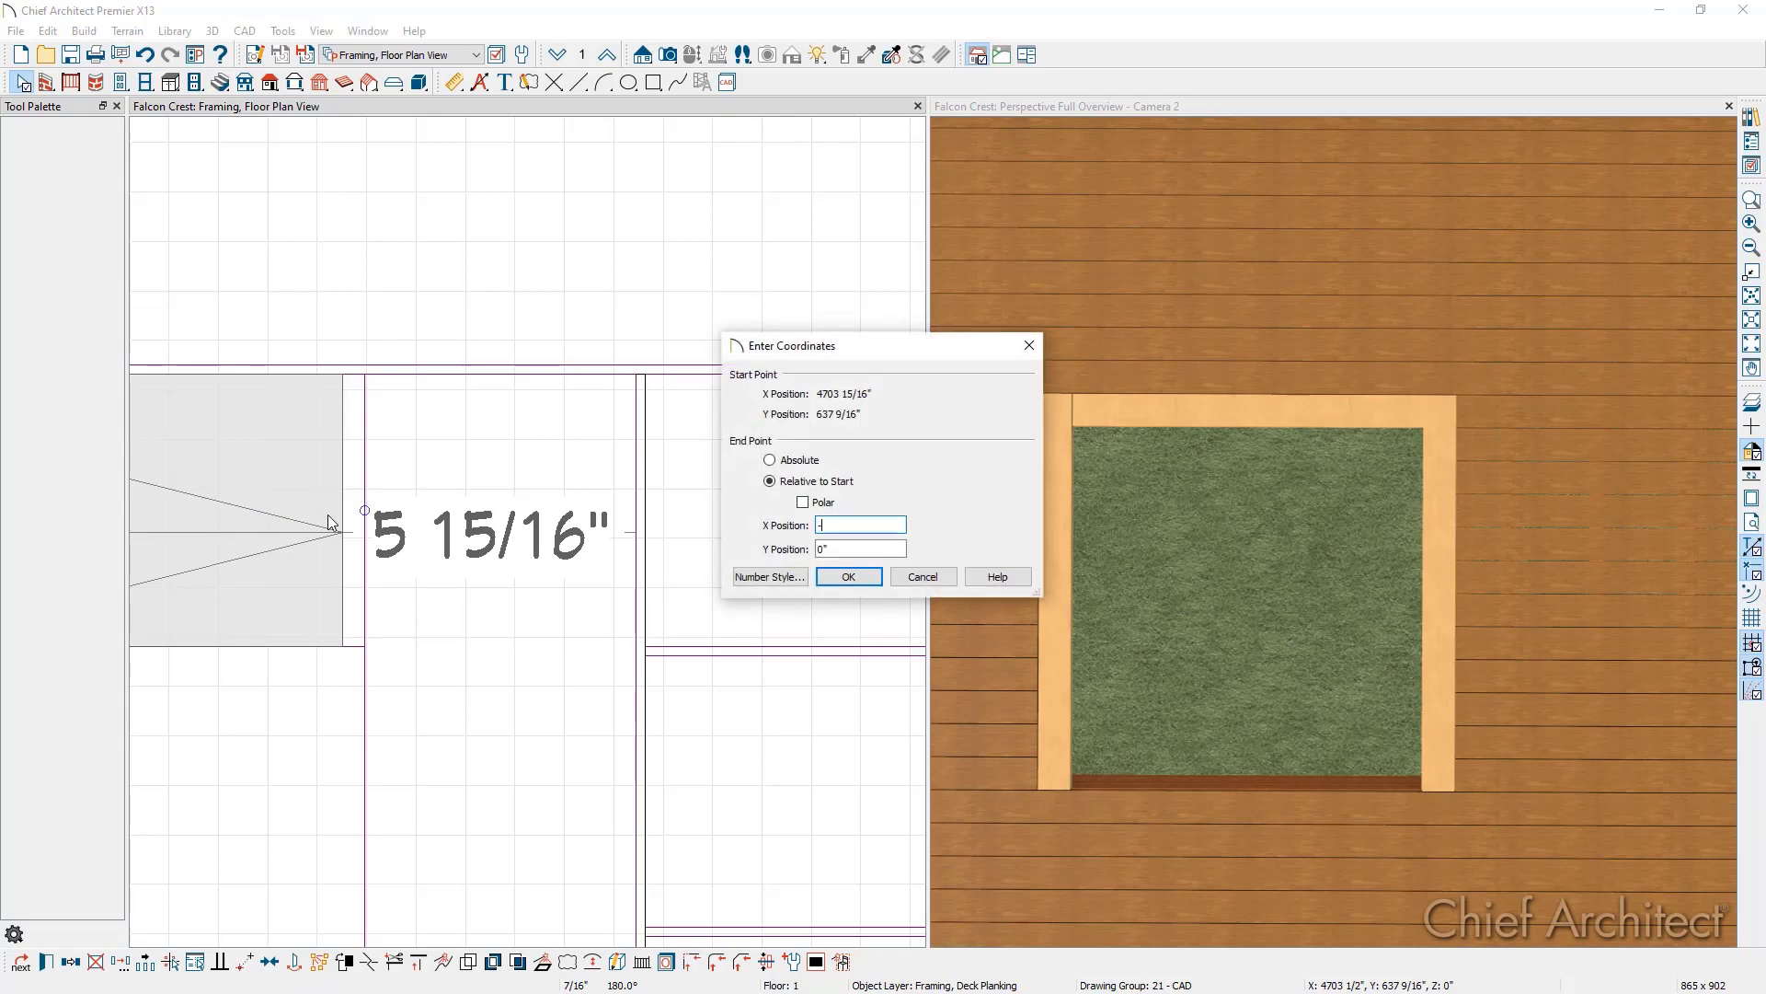
text(3/16)
click(849, 577)
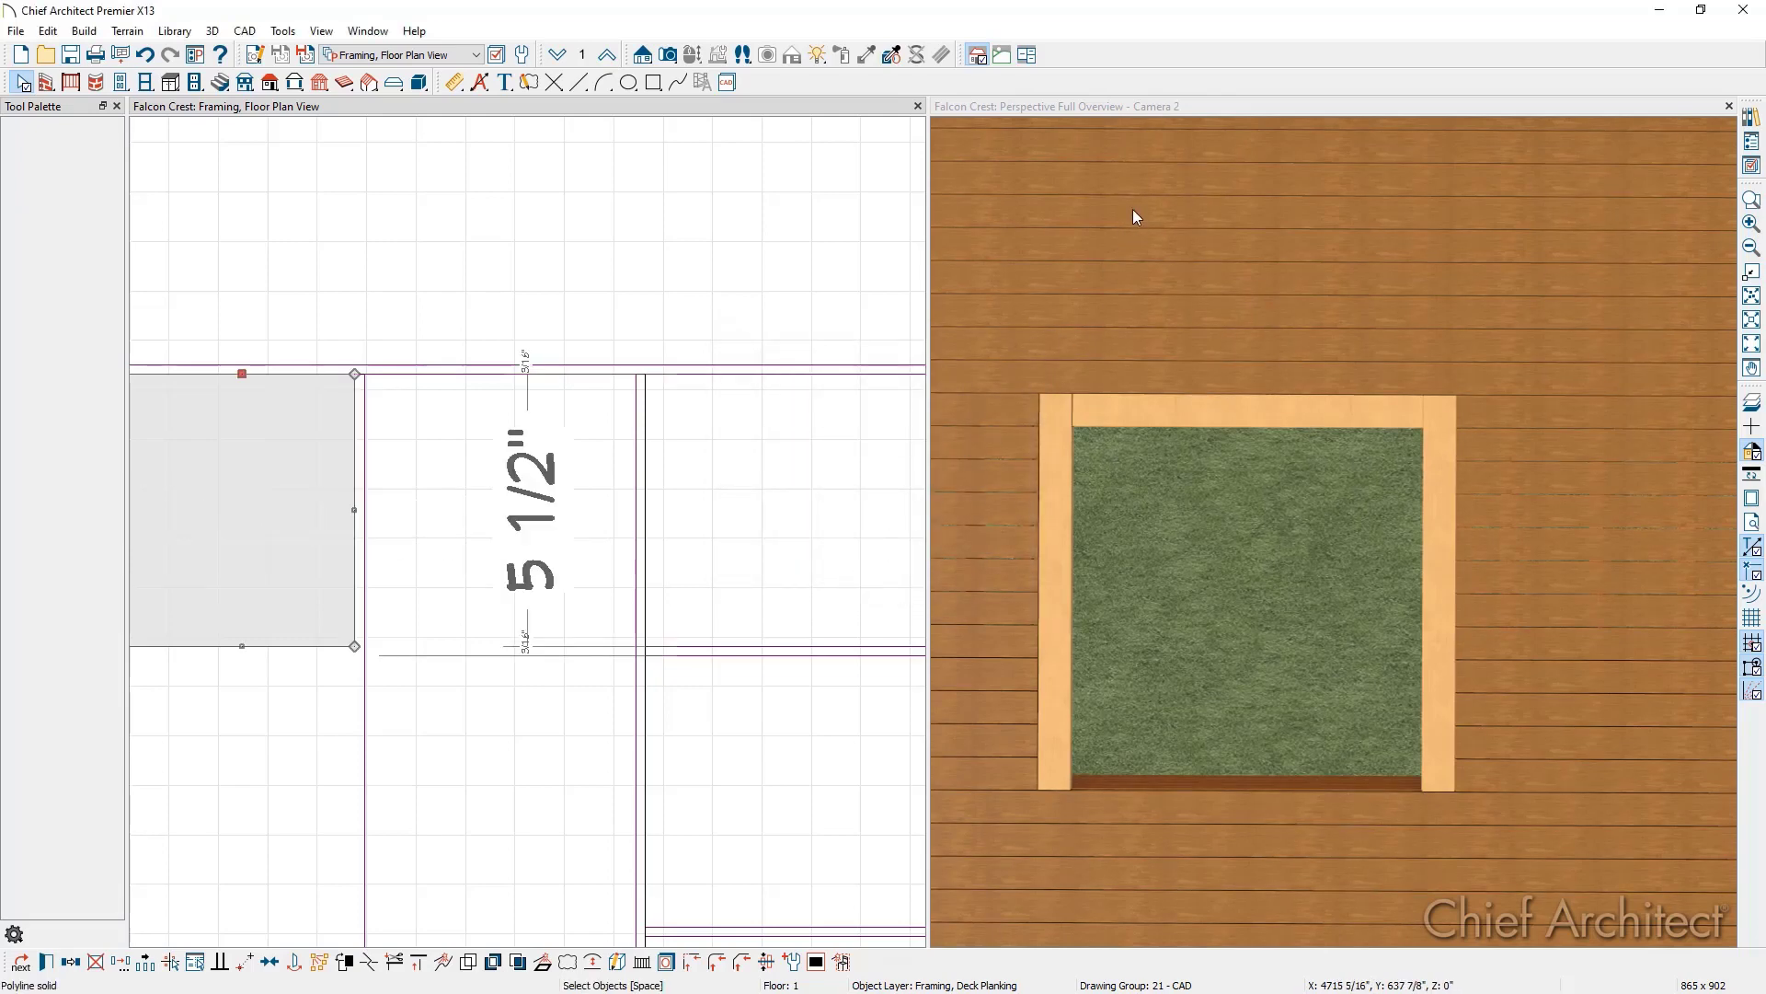
Step: Pick up the upper board's pine material and redefine it as Pine (honey) Light 90 with a 90° texture angle
click(1096, 356)
scroll(1087, 386, up, 4)
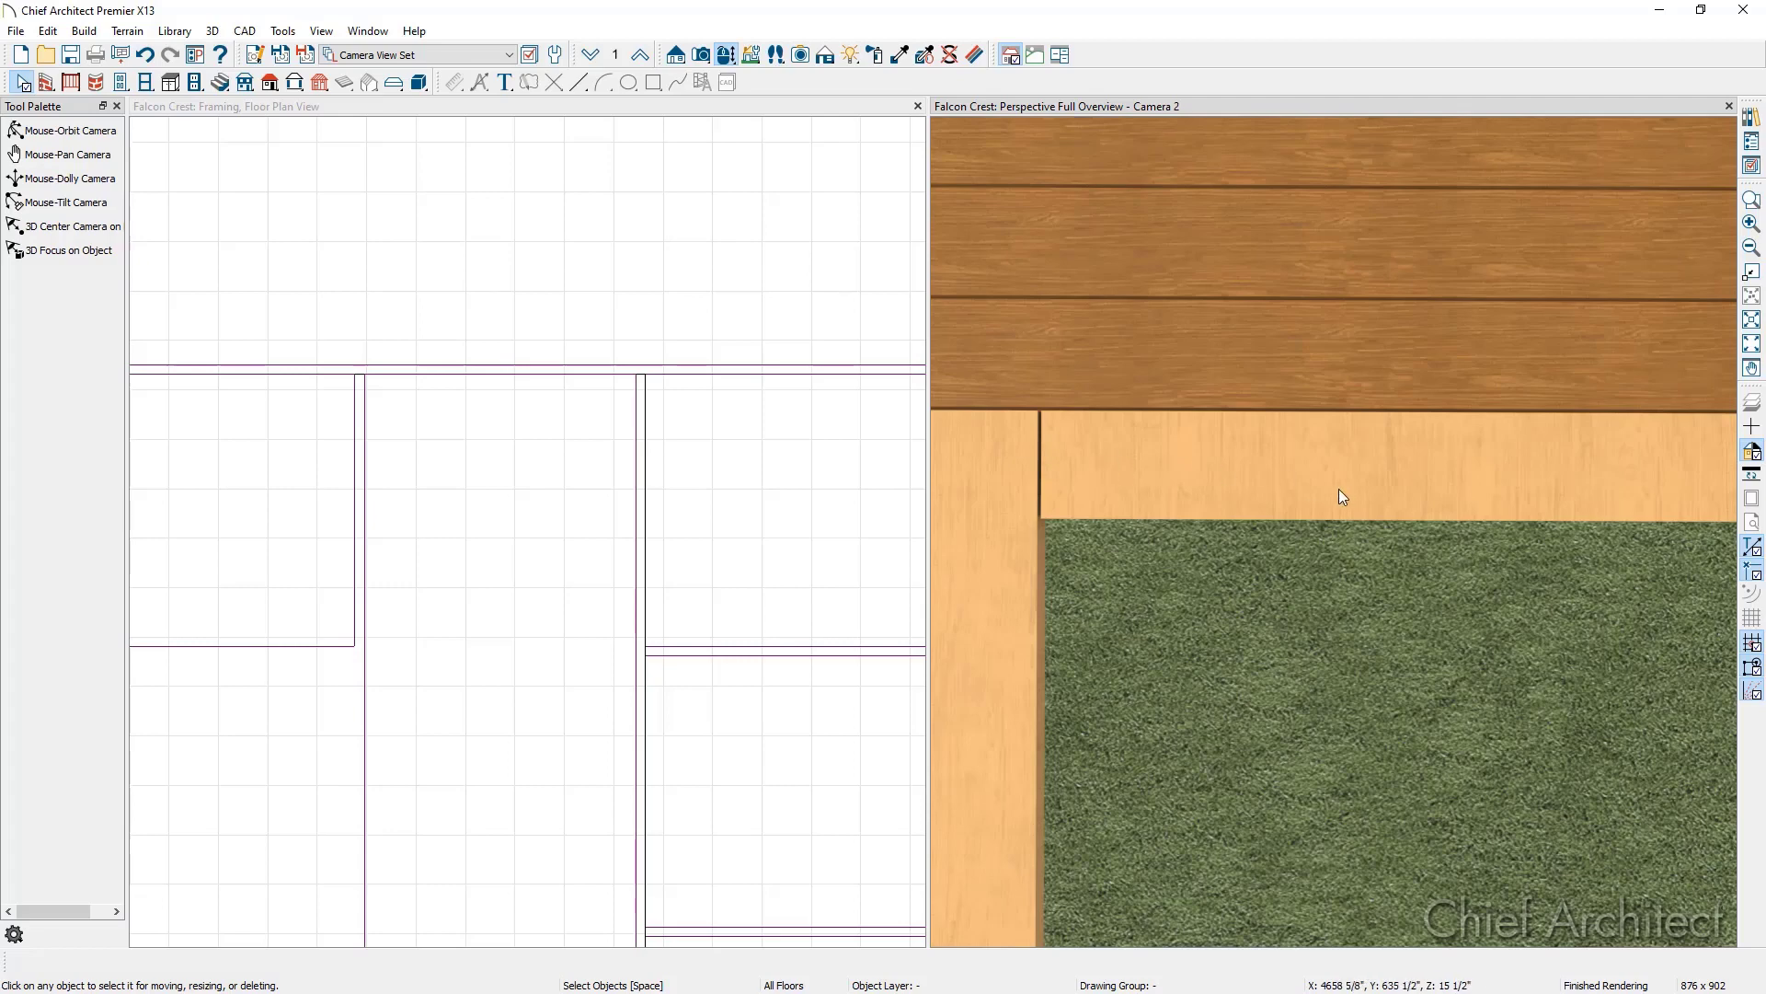
scroll(1339, 488, down, 5)
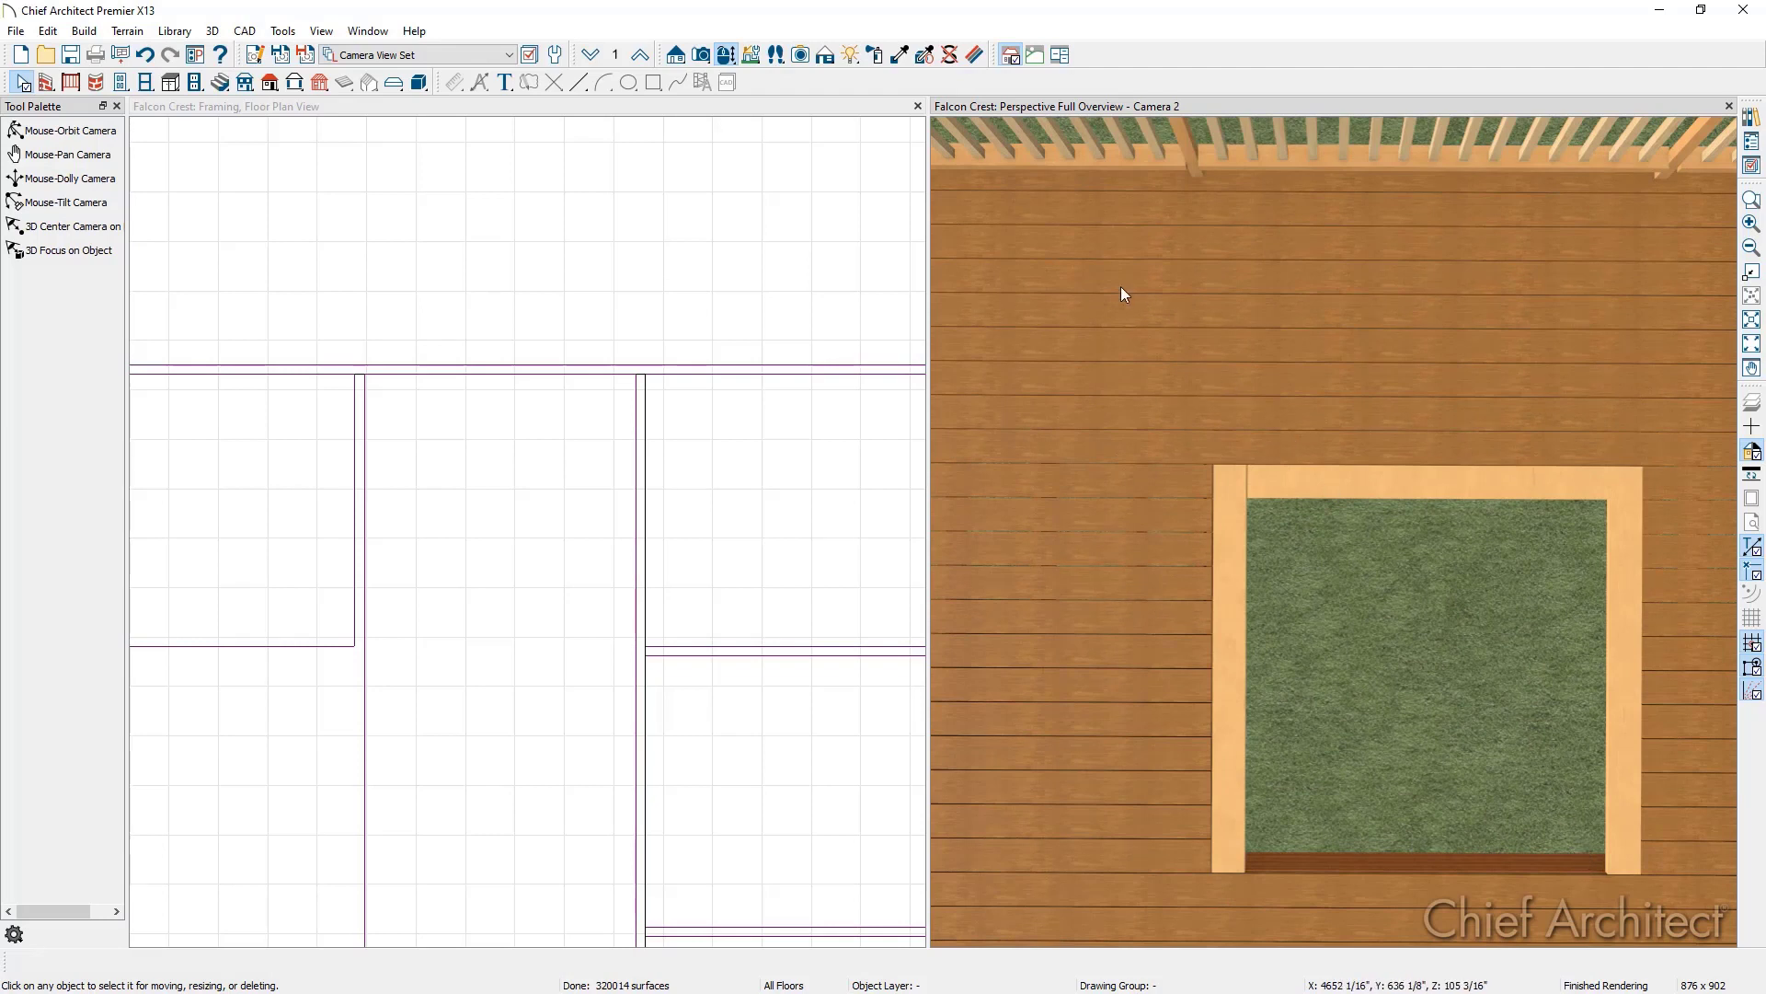
click(901, 57)
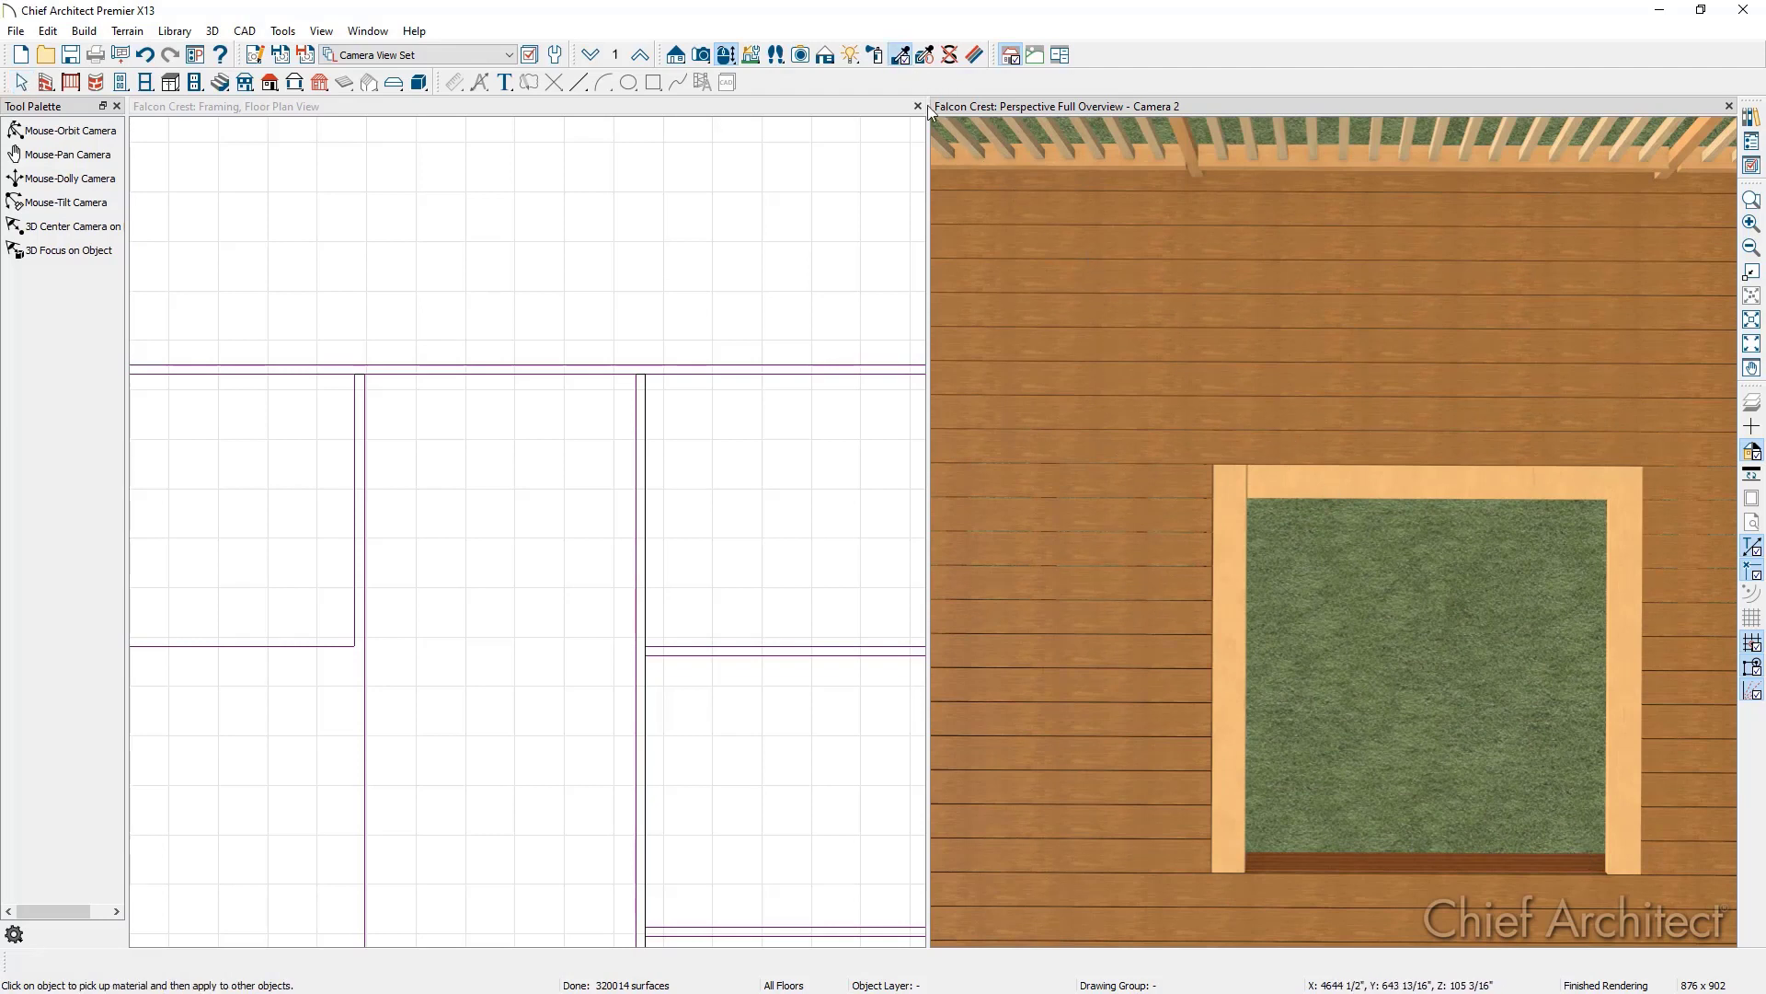
click(1279, 475)
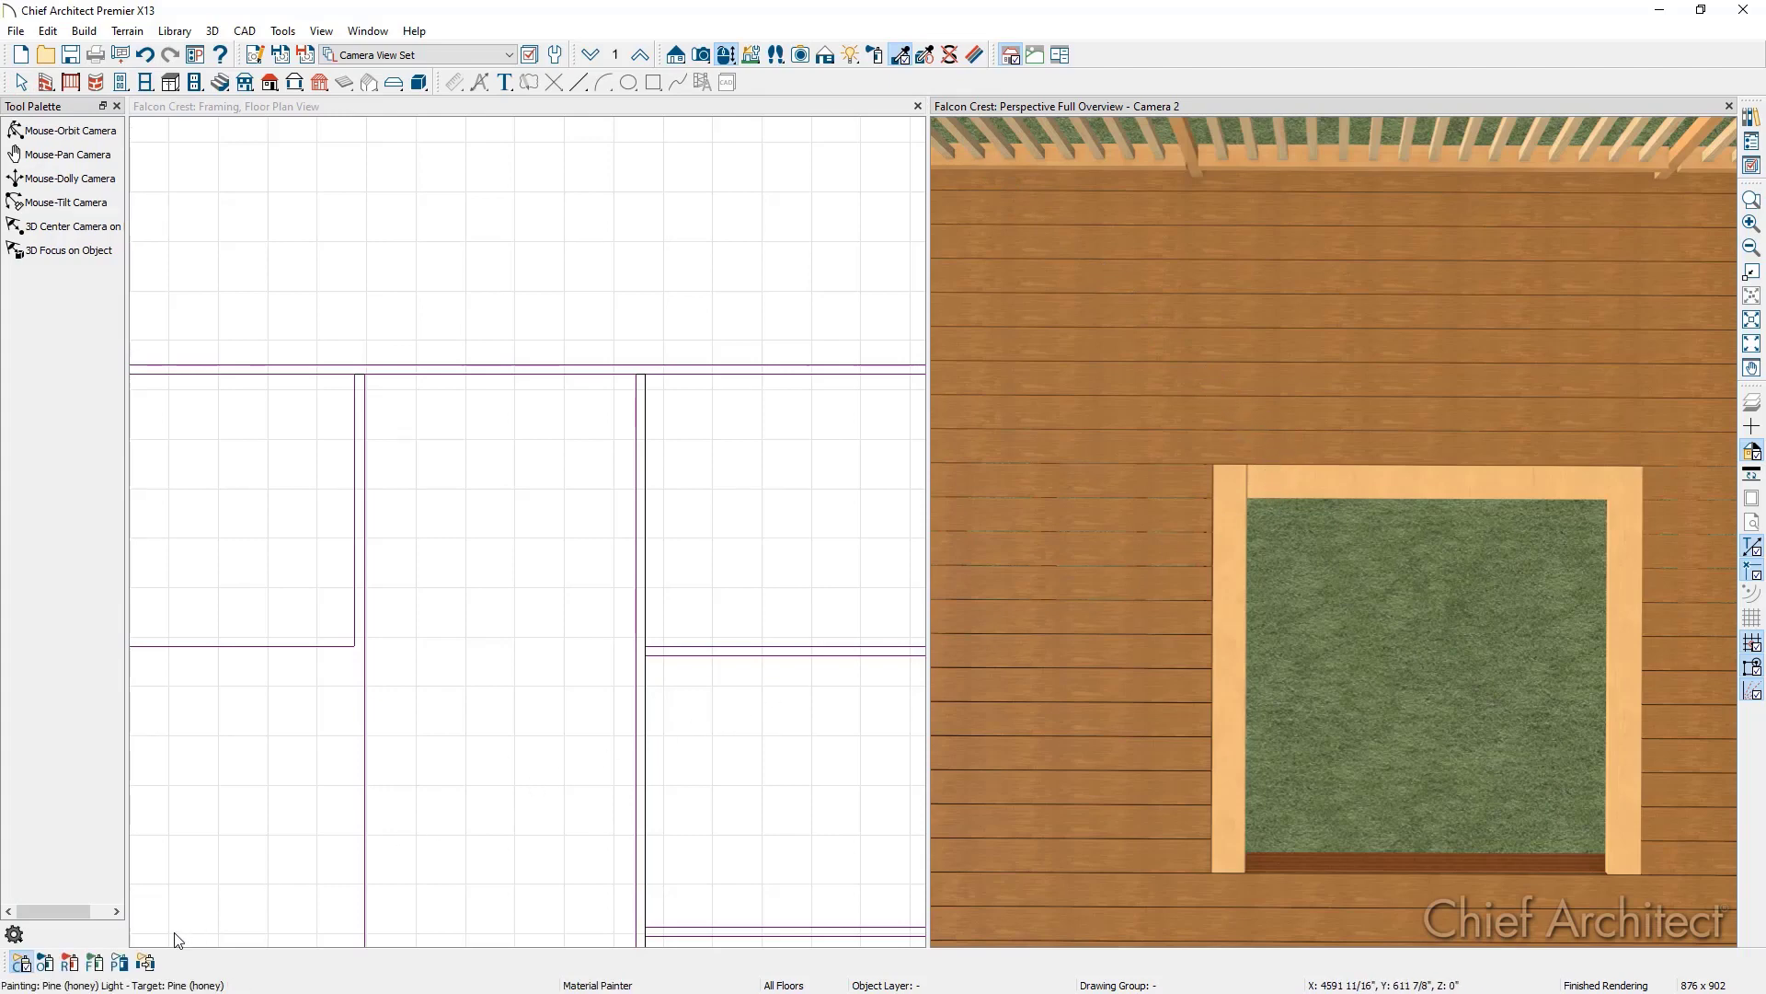
click(147, 962)
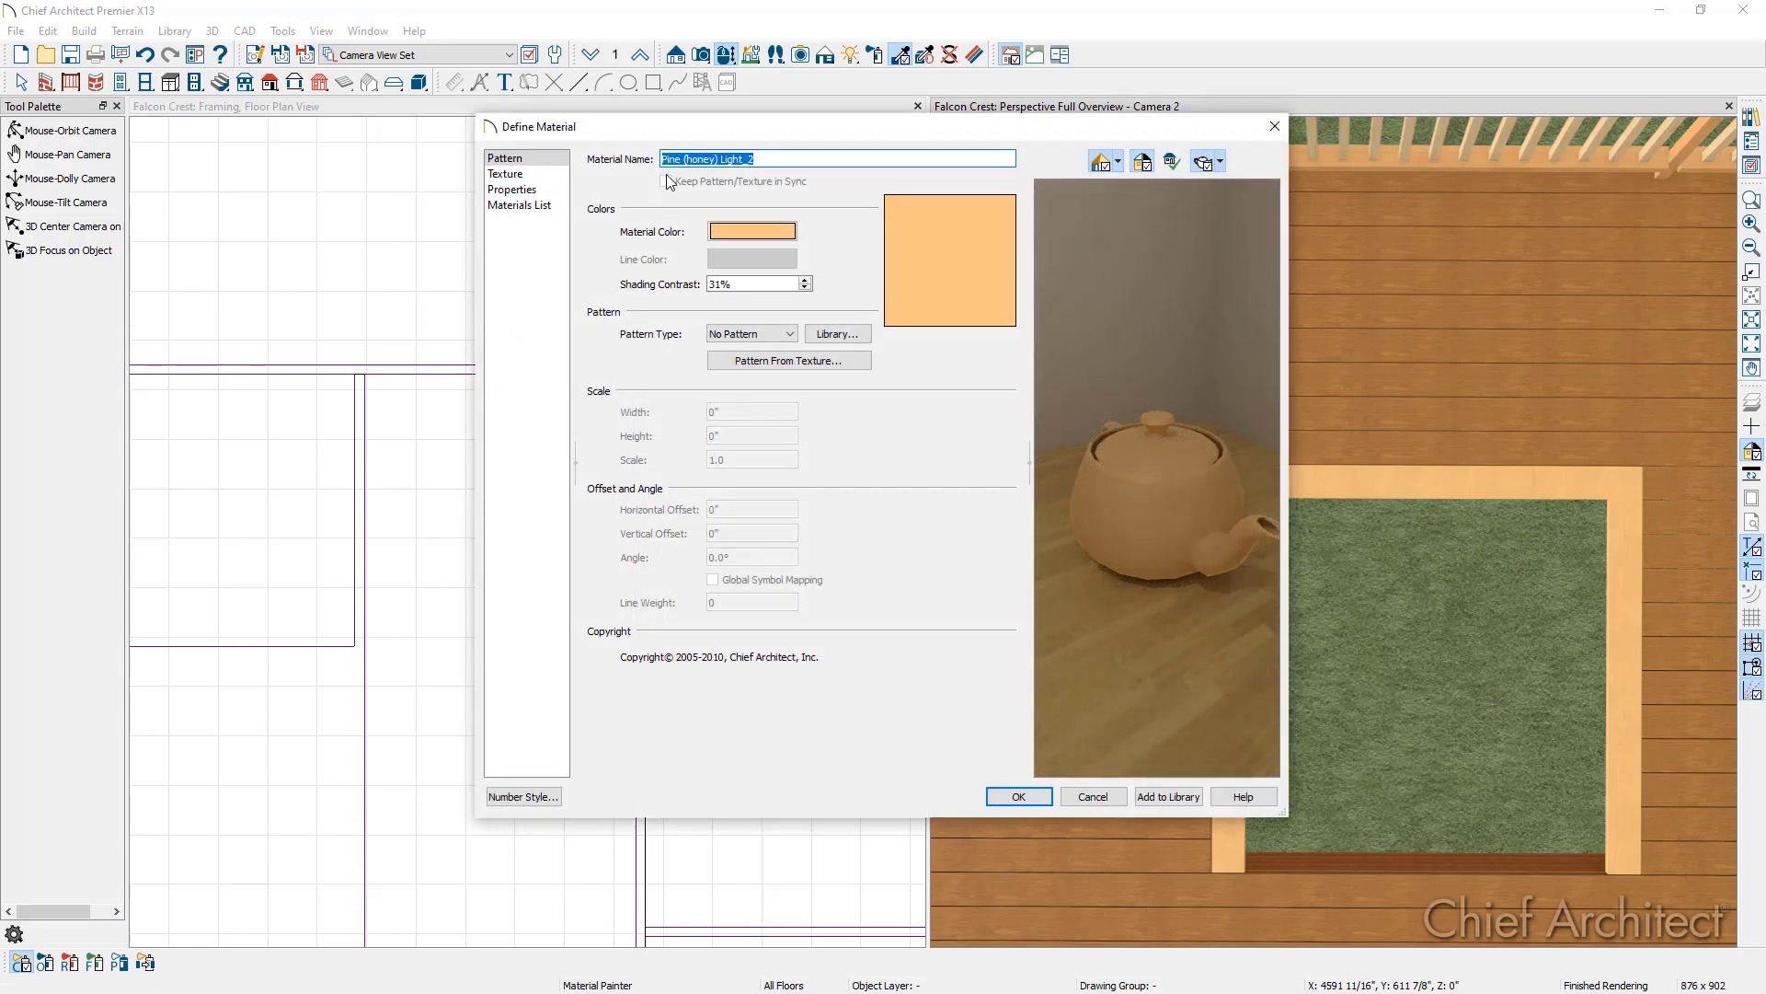
click(799, 161)
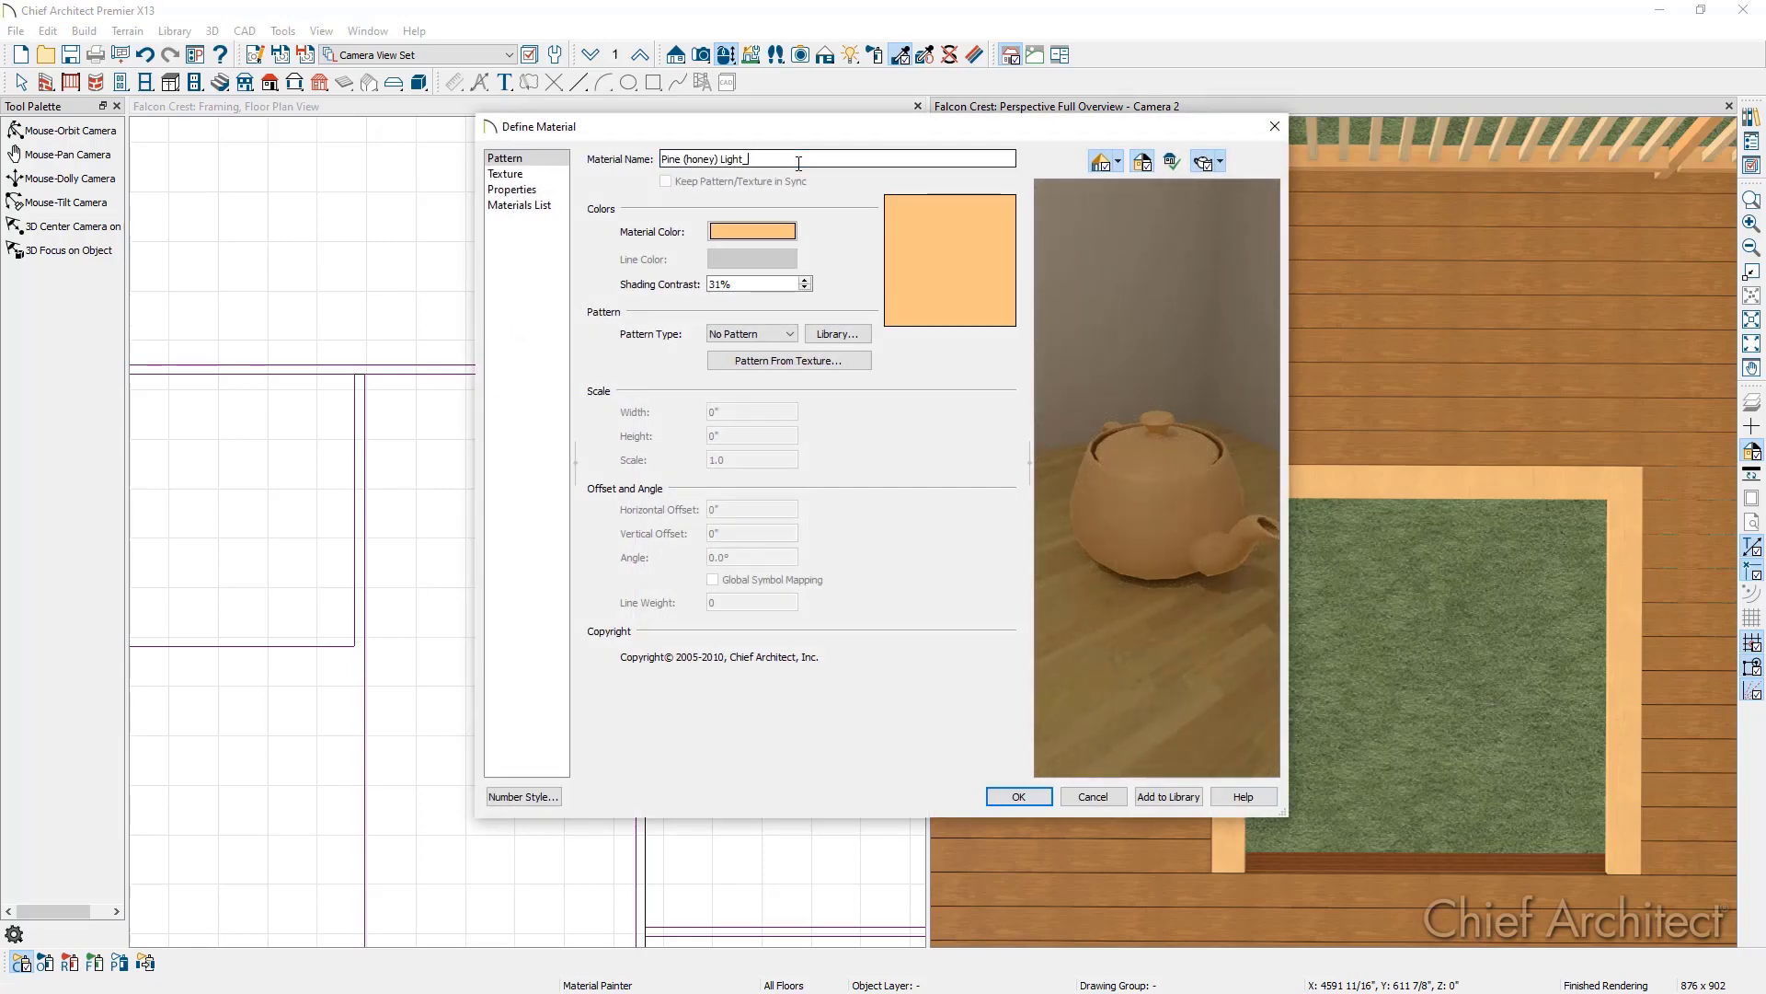
key(BackSpace)
click(542, 174)
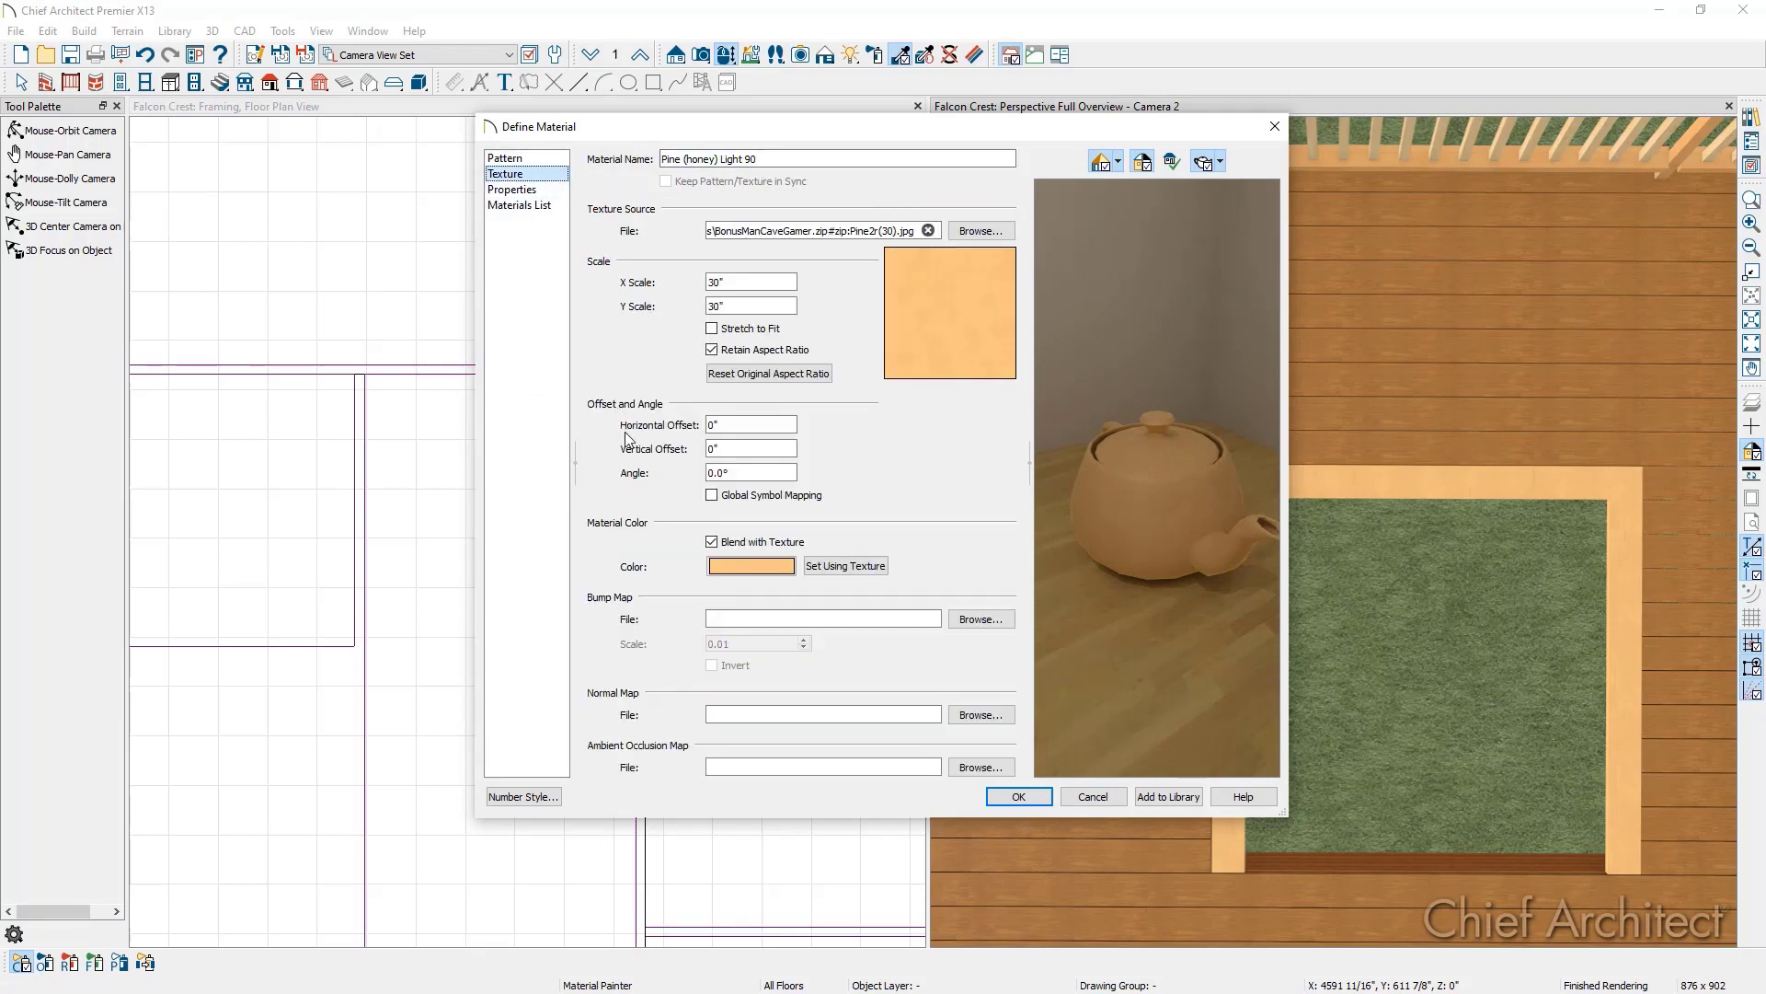
drag(731, 472, 693, 473)
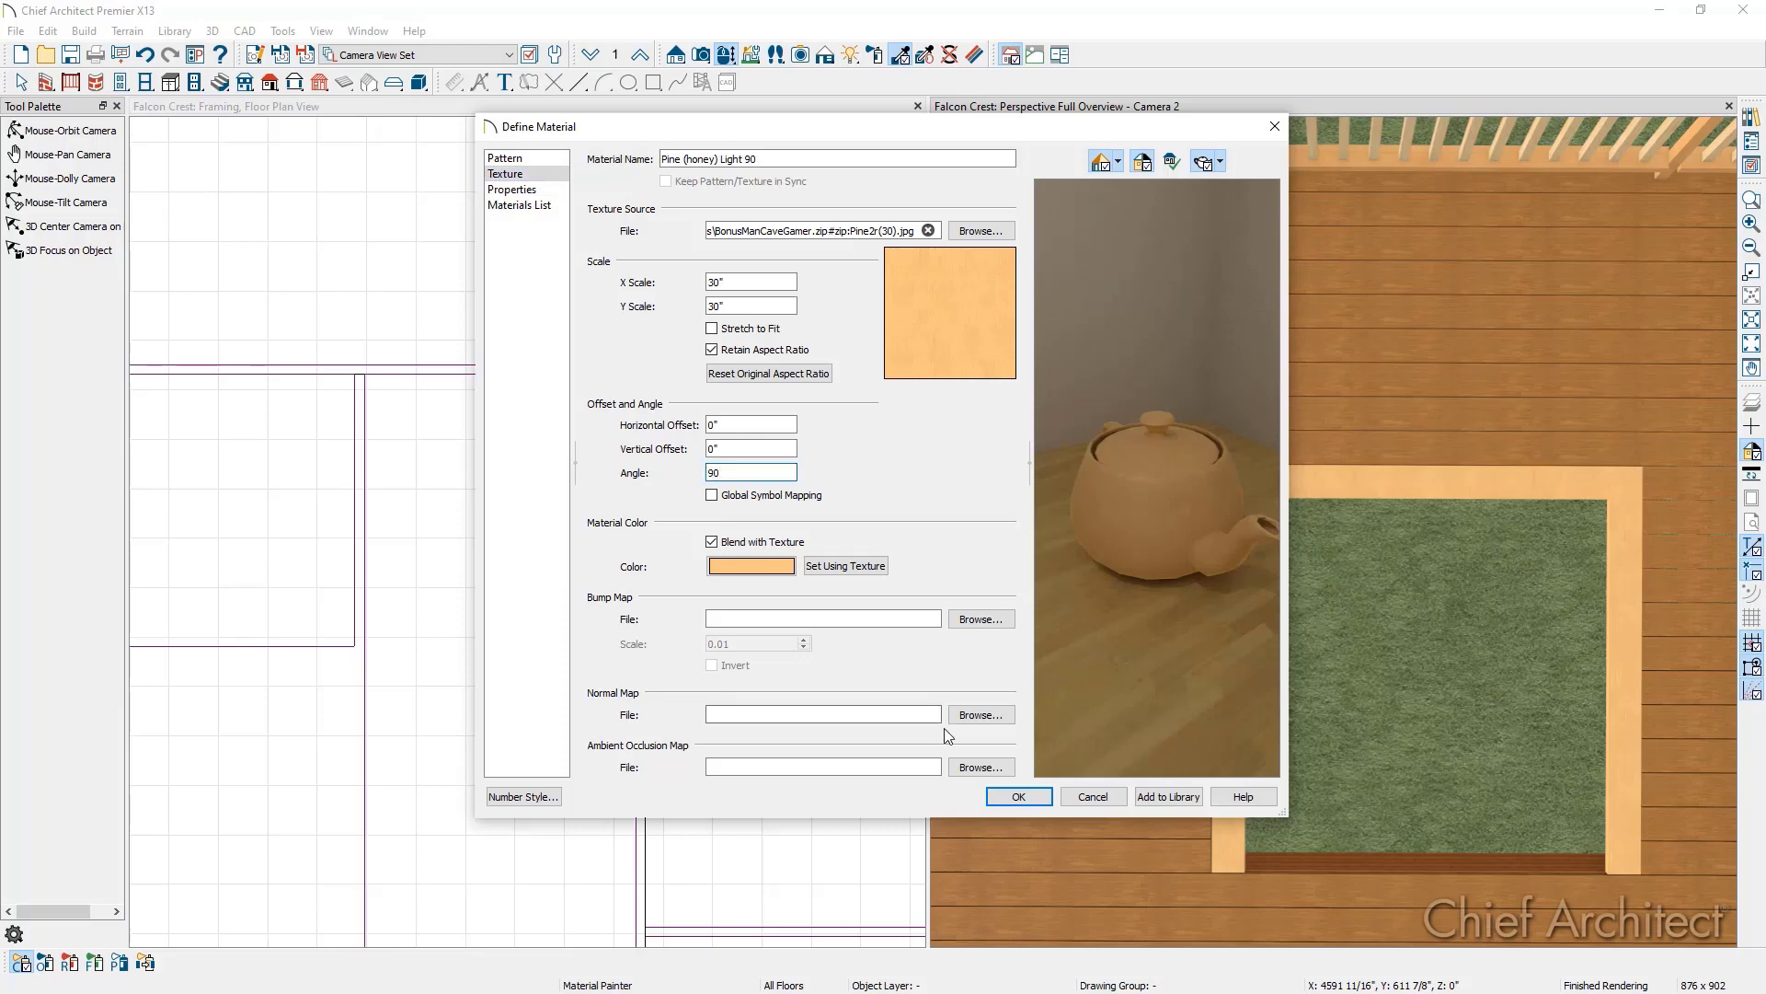
click(998, 793)
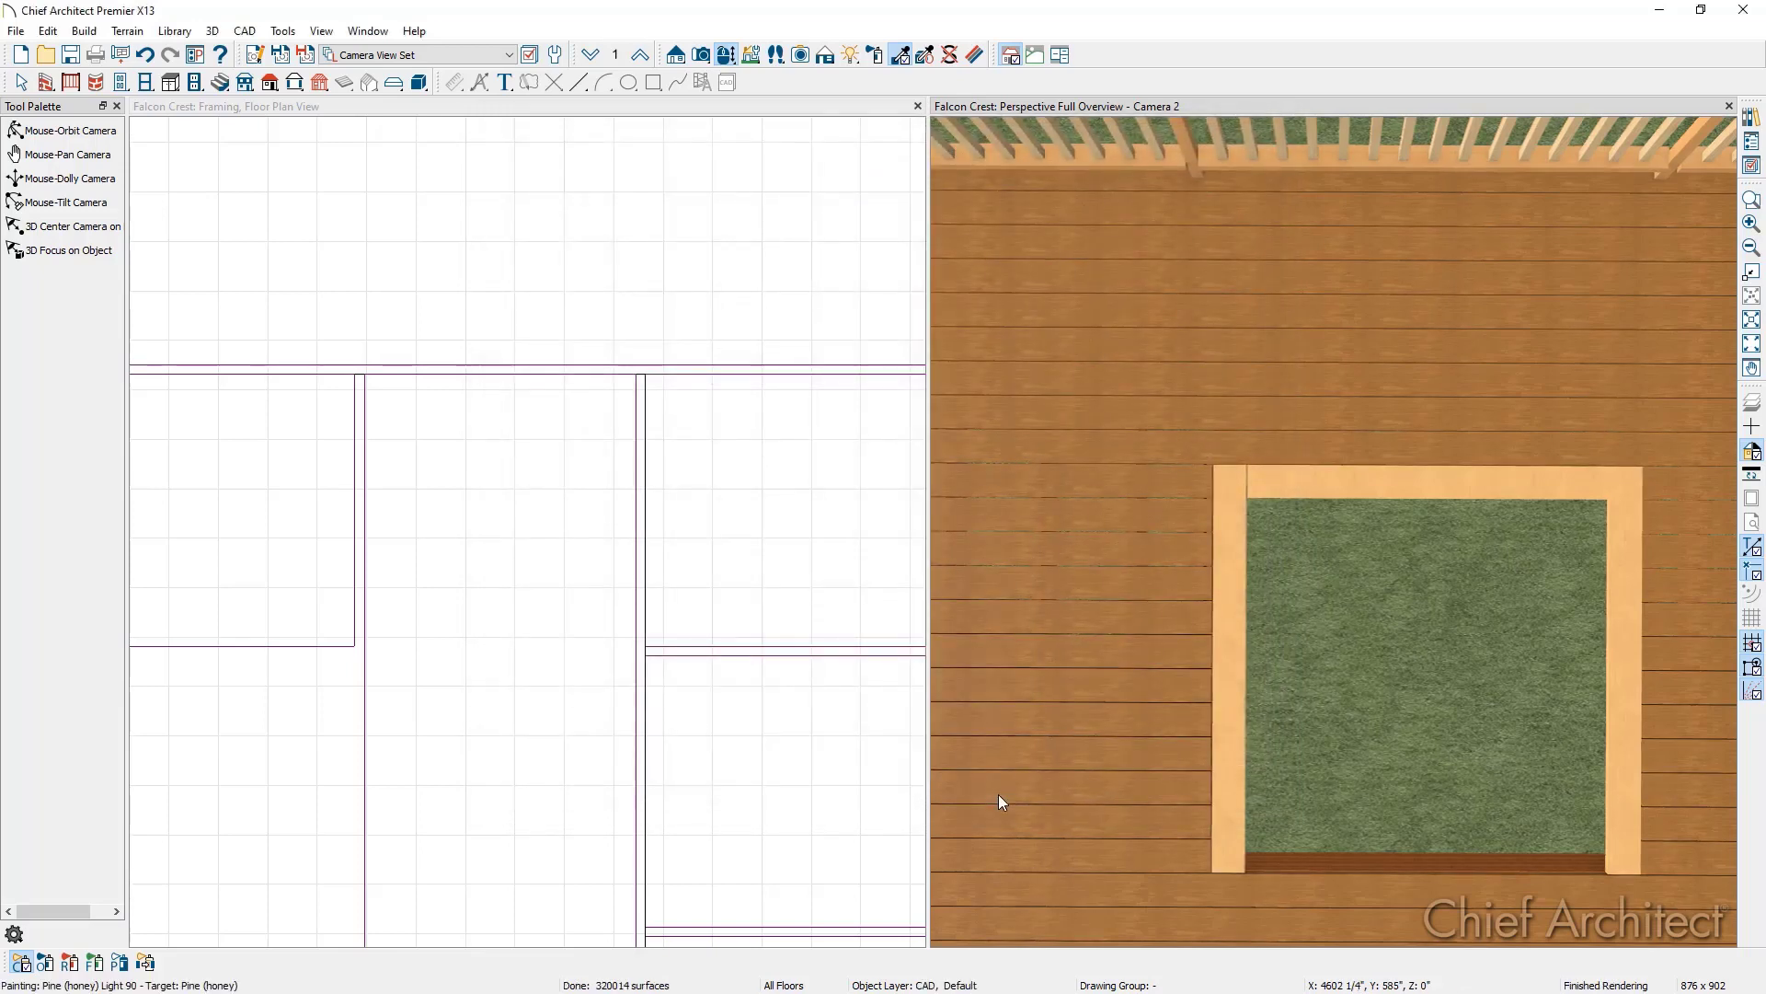
Step: Paint the upper border board with Pine (honey) Light 90 and check its grain direction up close
click(1323, 497)
scroll(1329, 498, up, 2)
scroll(1325, 491, up, 1)
key(space)
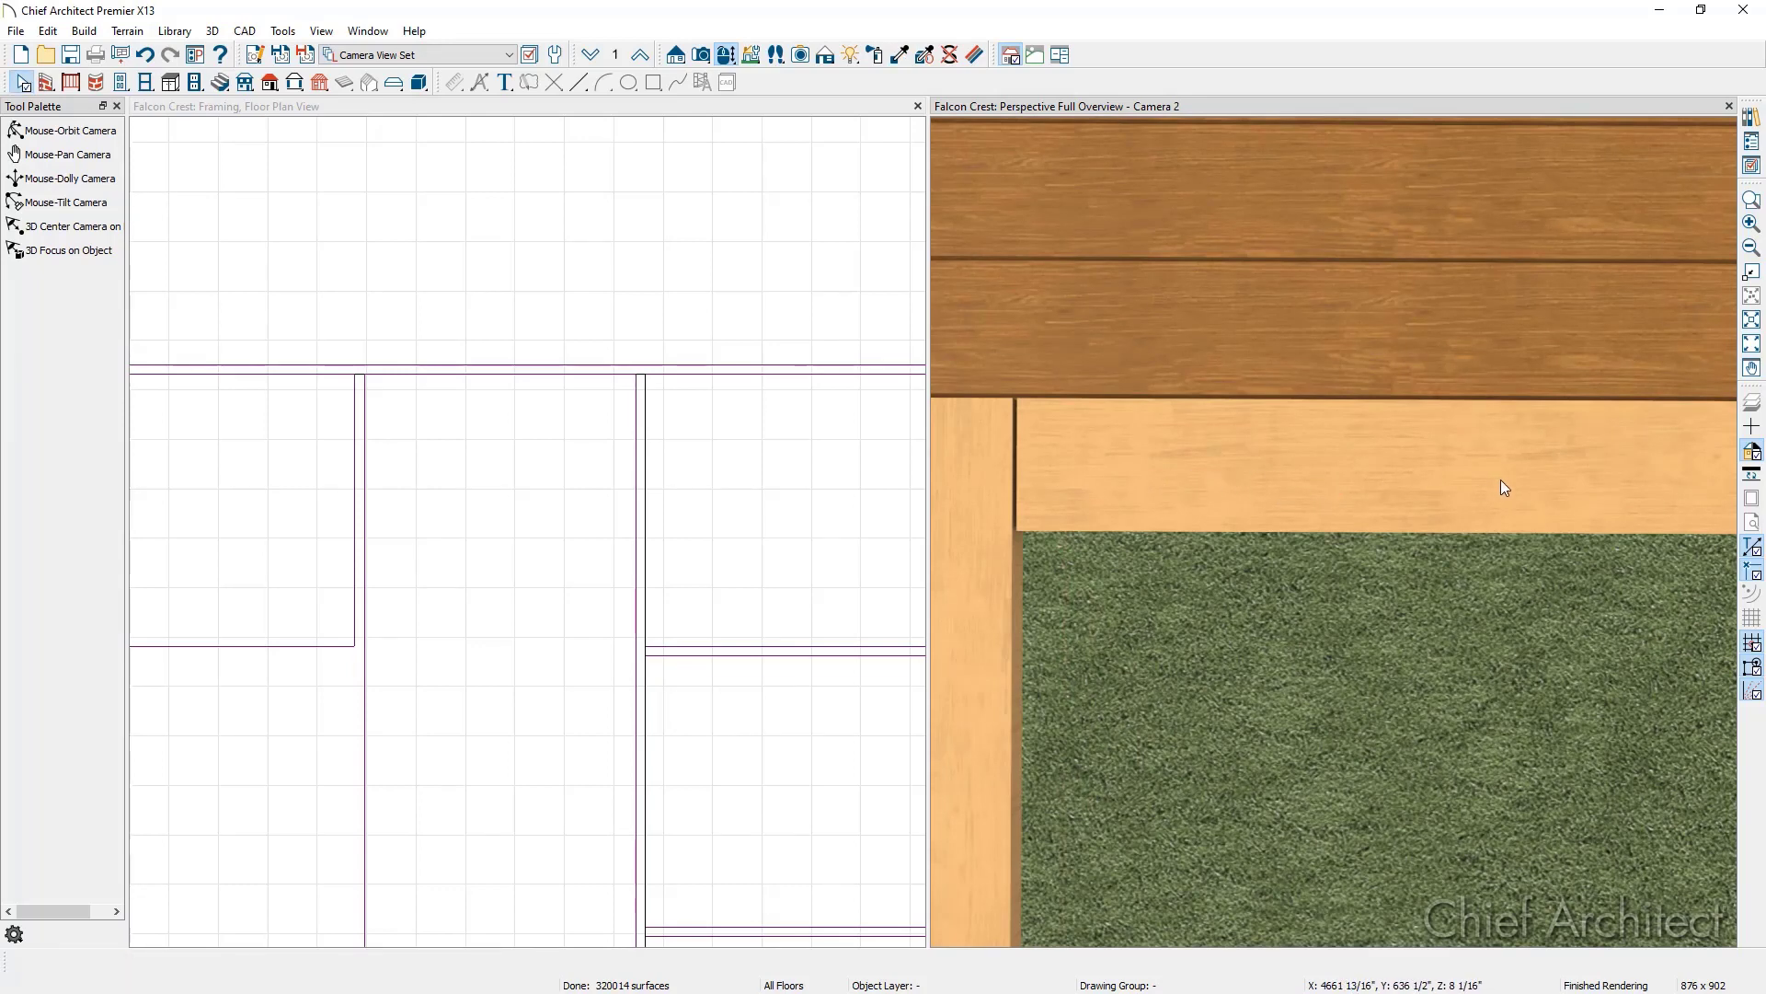
scroll(1502, 482, down, 3)
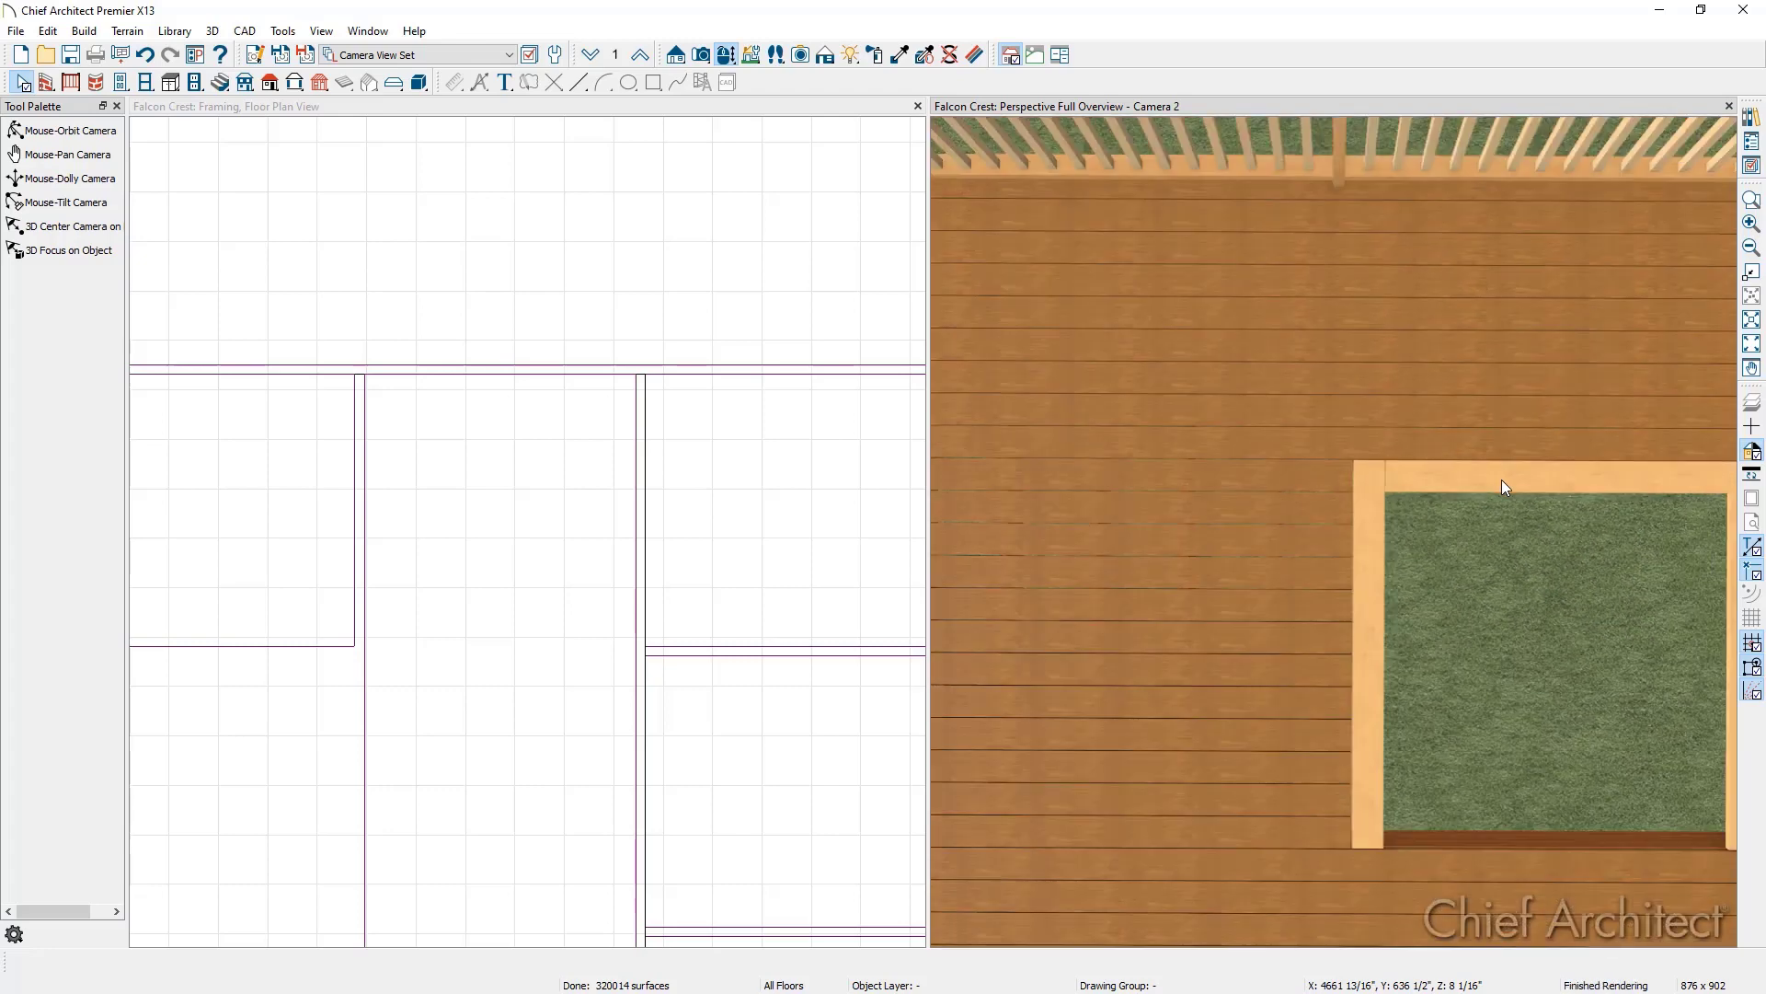
Step: Make a mirrored copy of the upper border board along the hole's lower edge by reflecting it about the left board
middle_drag(1501, 486, 1222, 398)
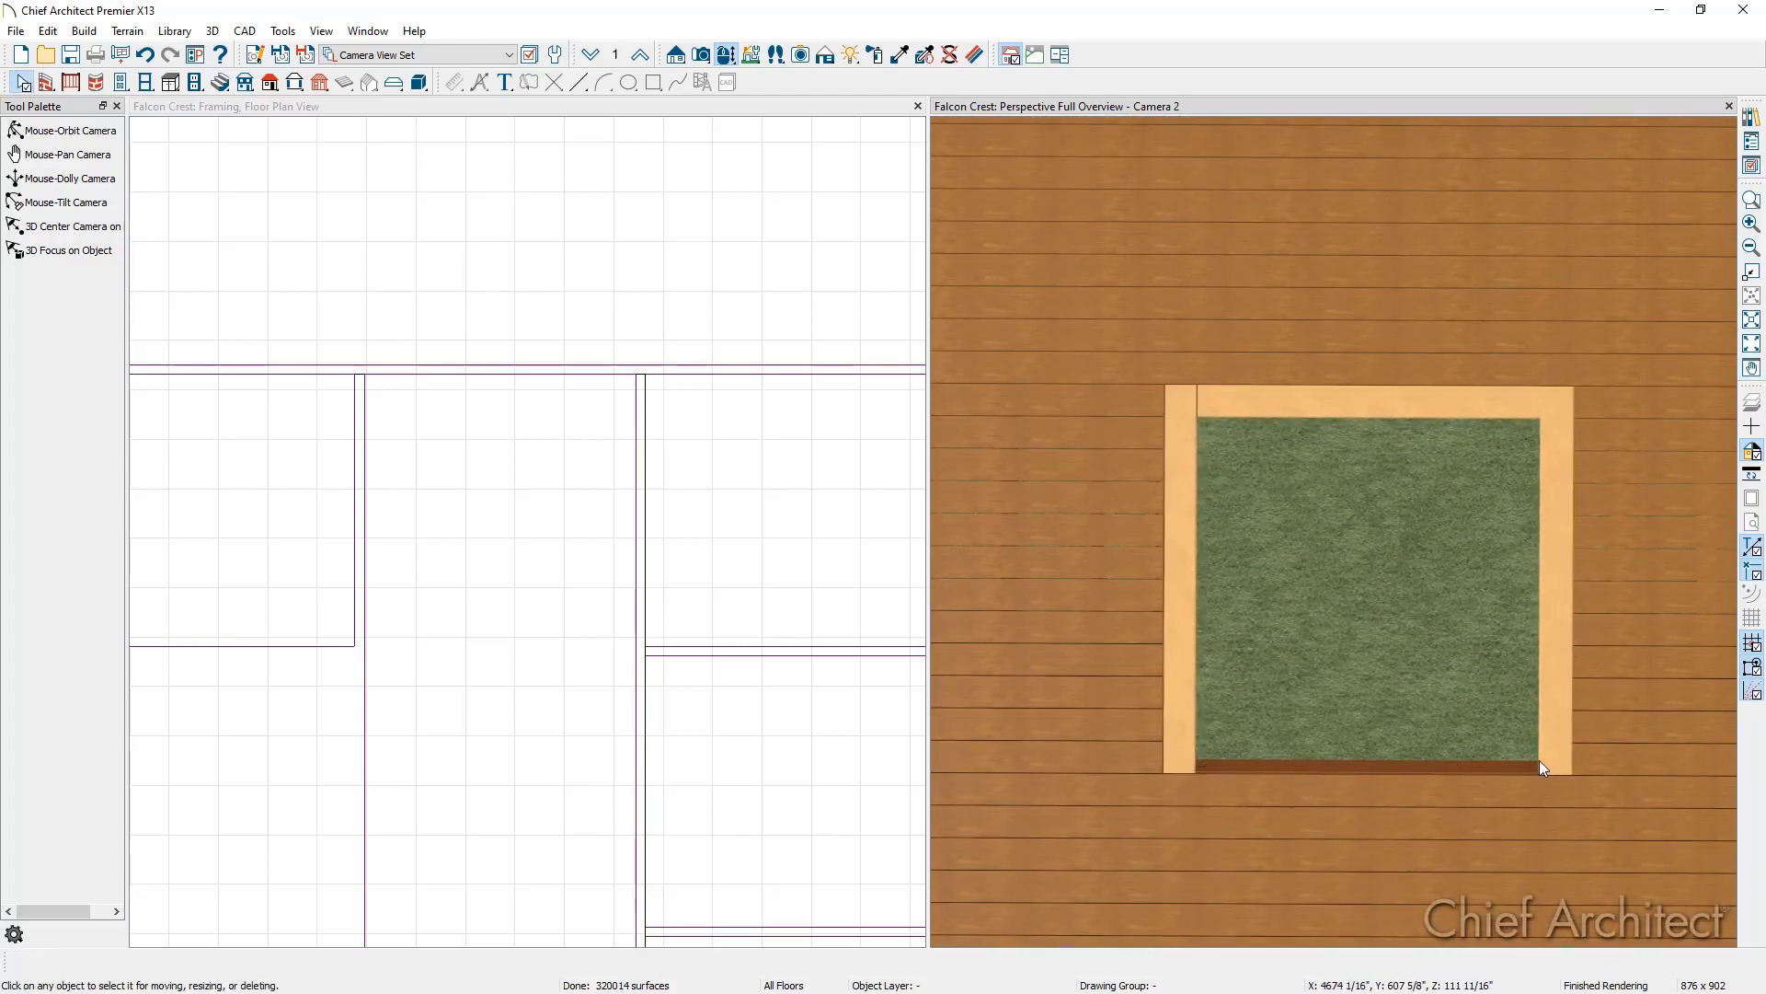
click(1239, 408)
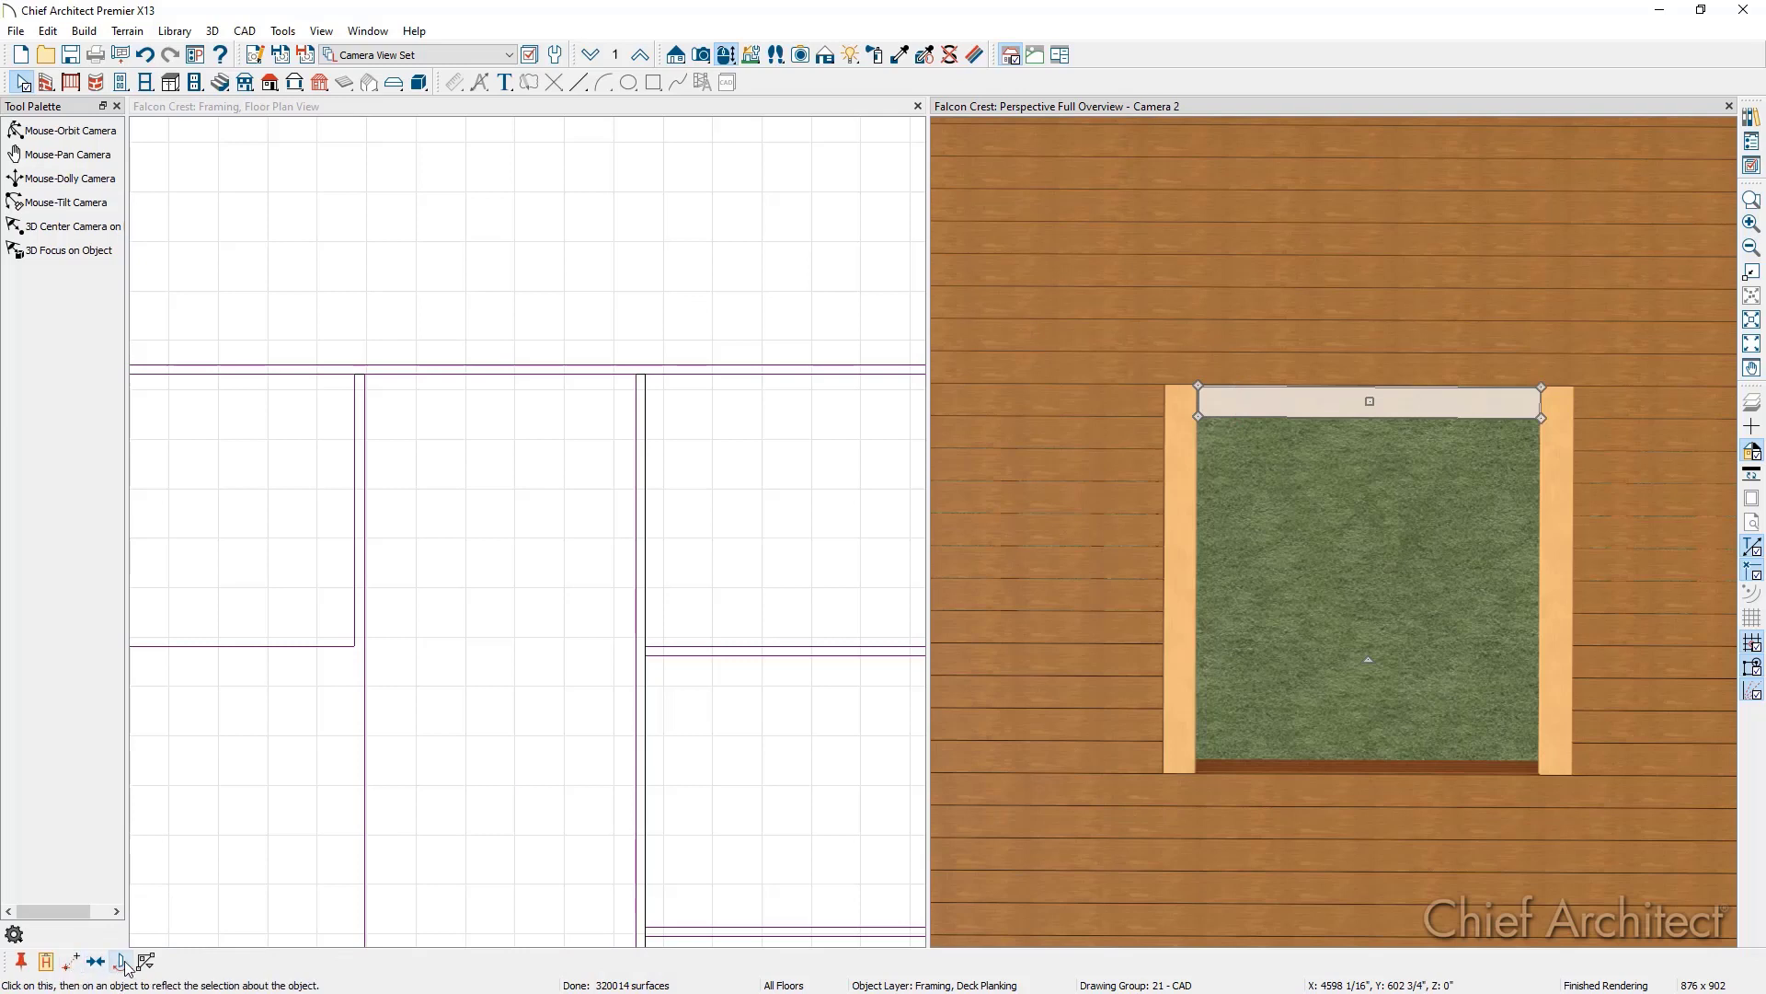
click(120, 961)
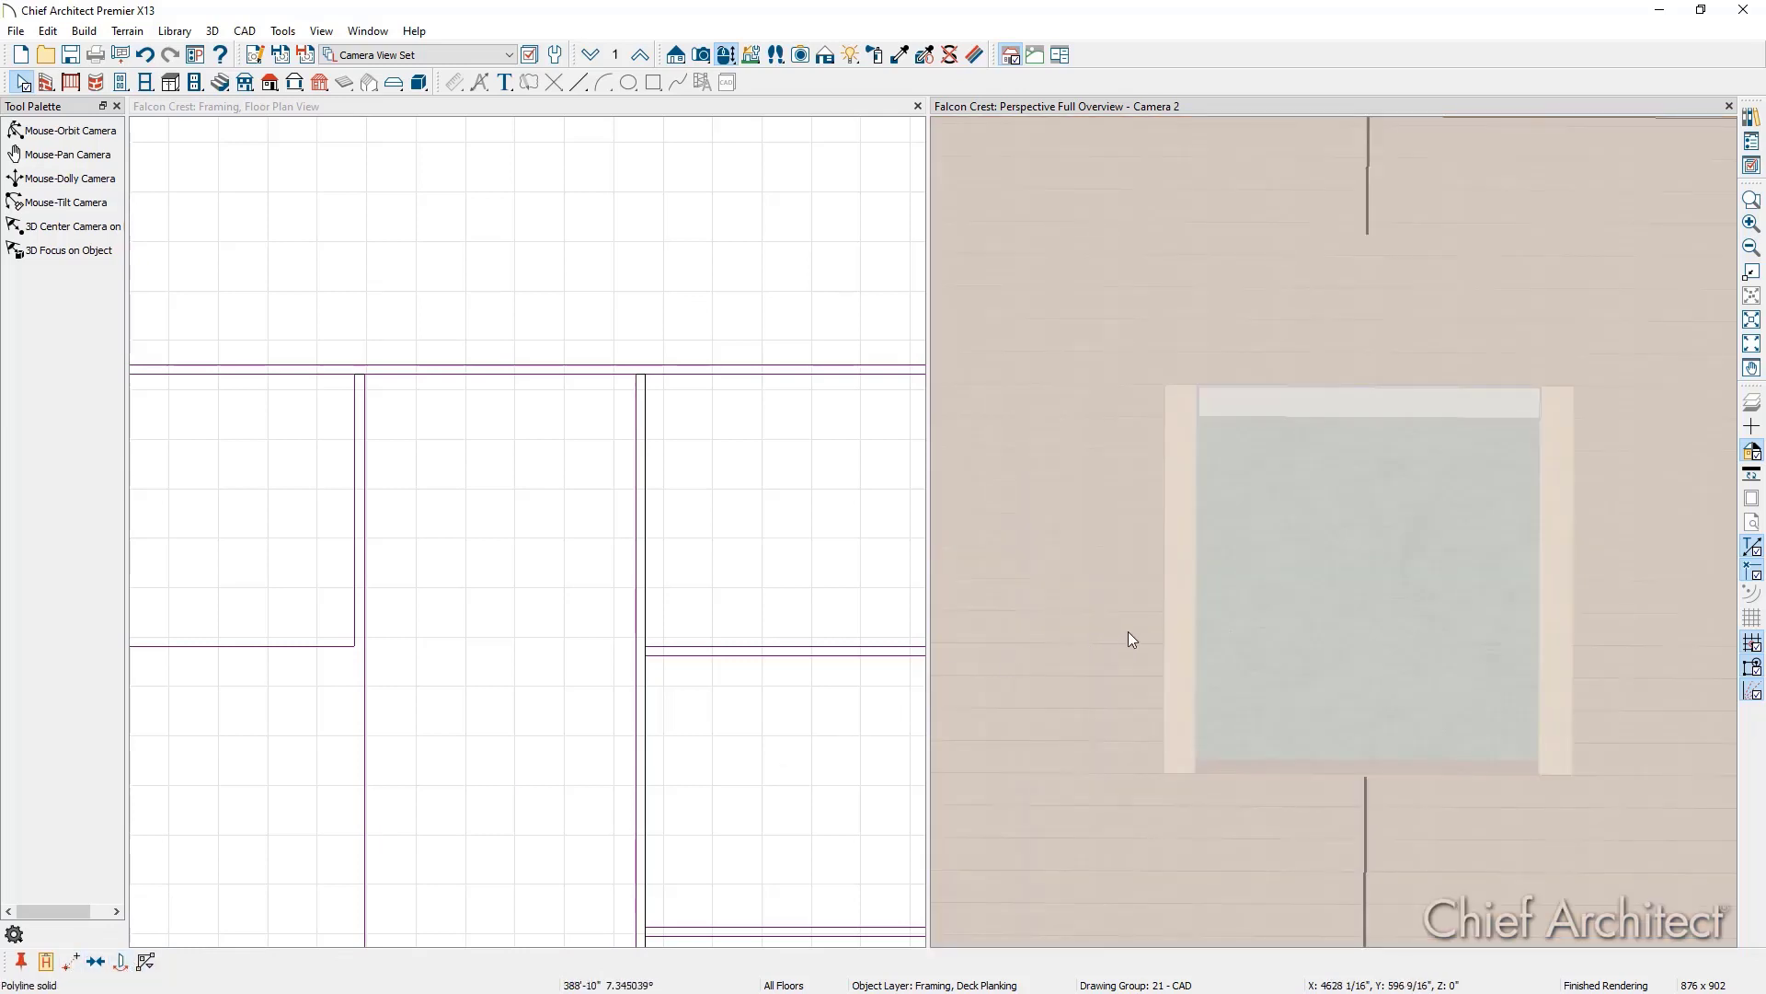
click(1181, 594)
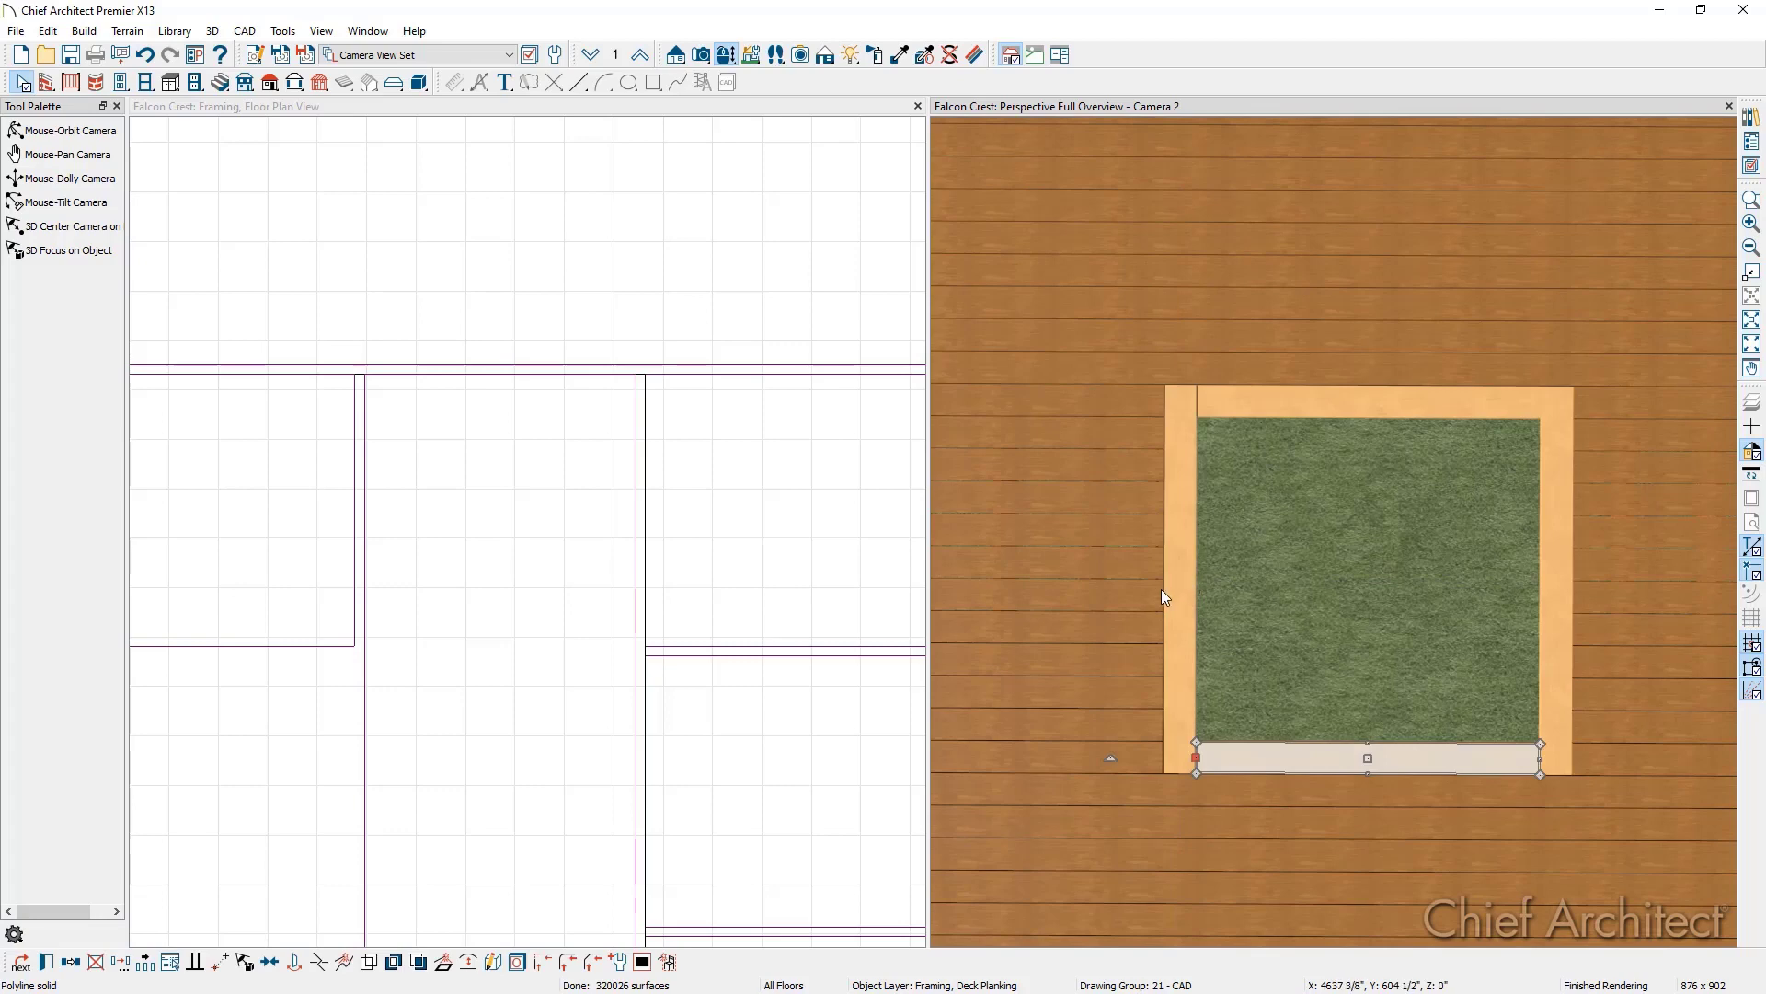
key(Escape)
Step: Bring the whole border into view in the floor plan and check the inner inlay in the Deck Inlay.jpg reference in Photos
scroll(671, 603, down, 5)
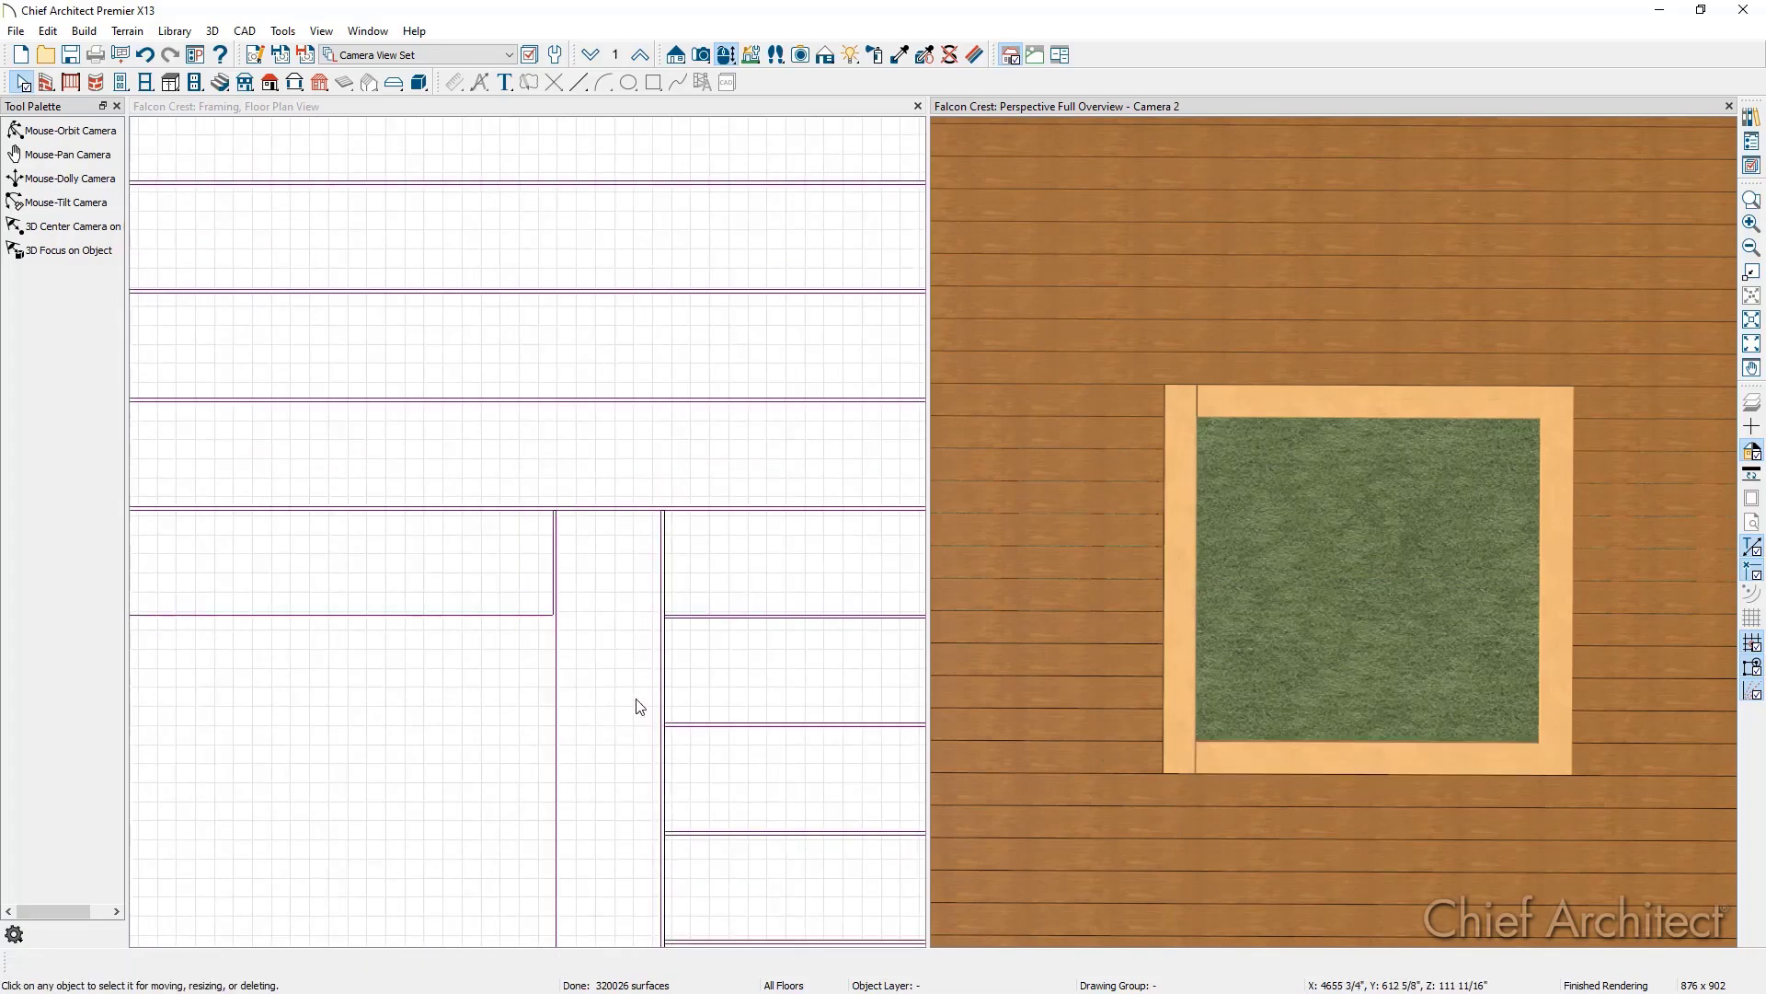
middle_drag(666, 675, 804, 413)
scroll(804, 413, down, 2)
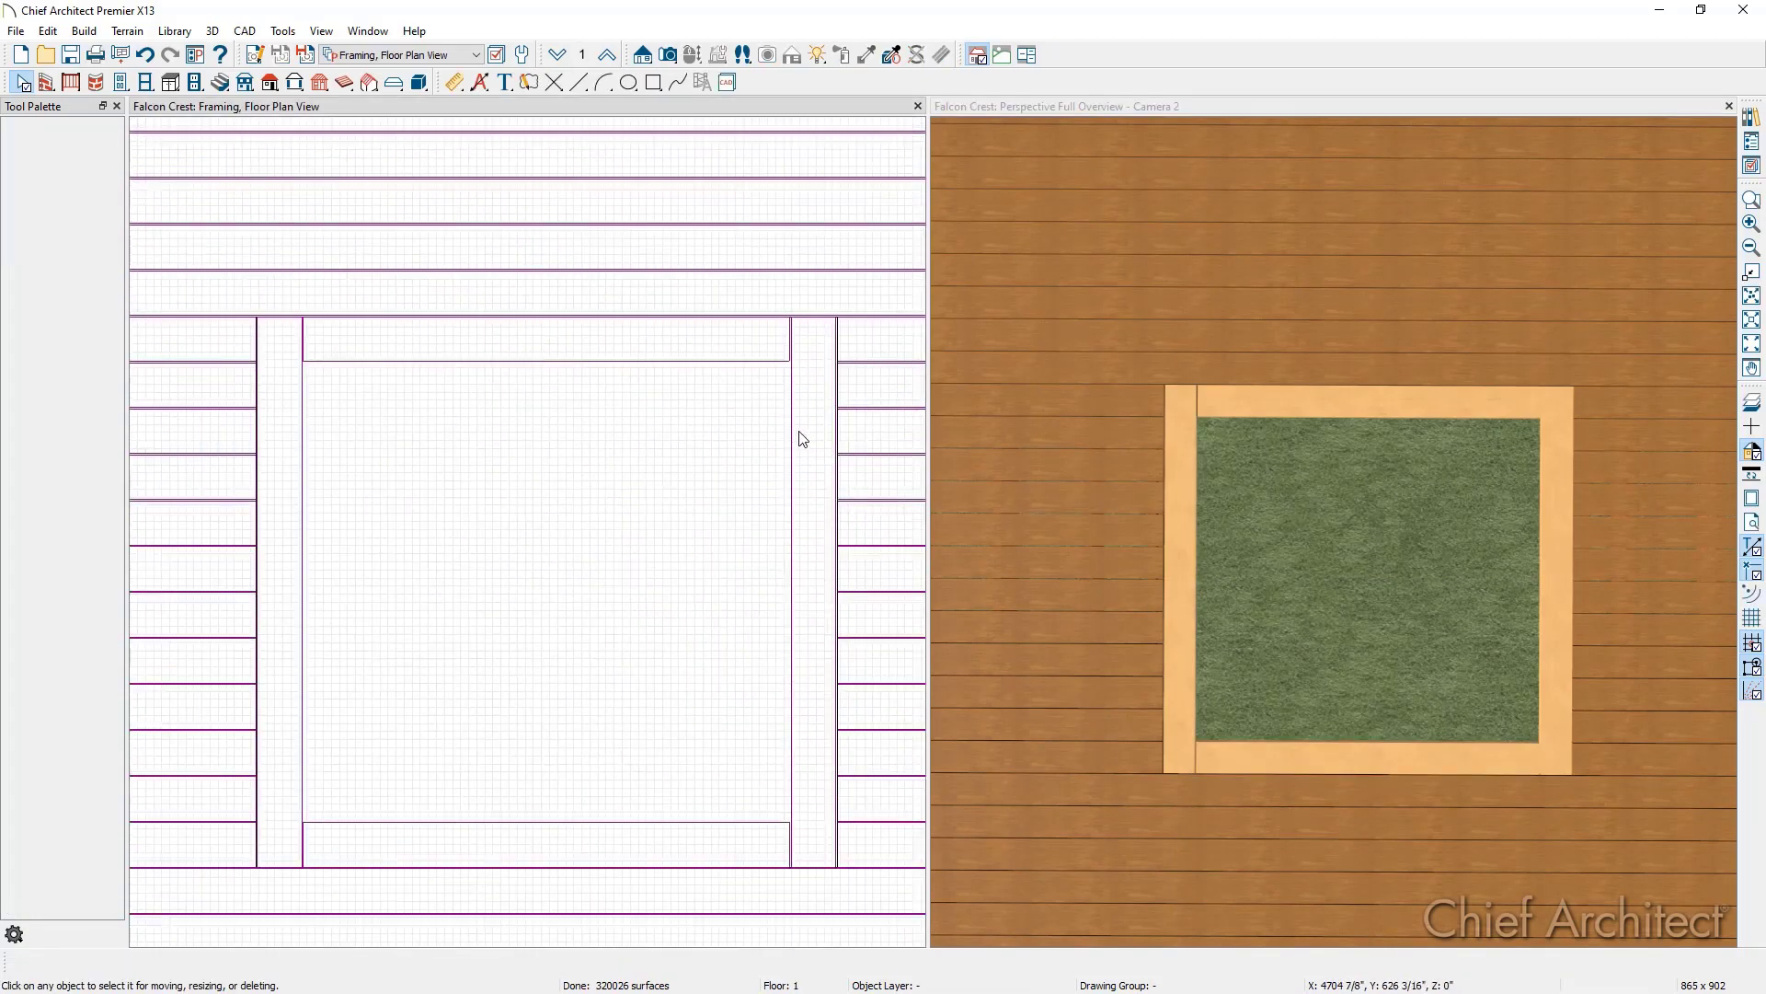
key(alt+Tab)
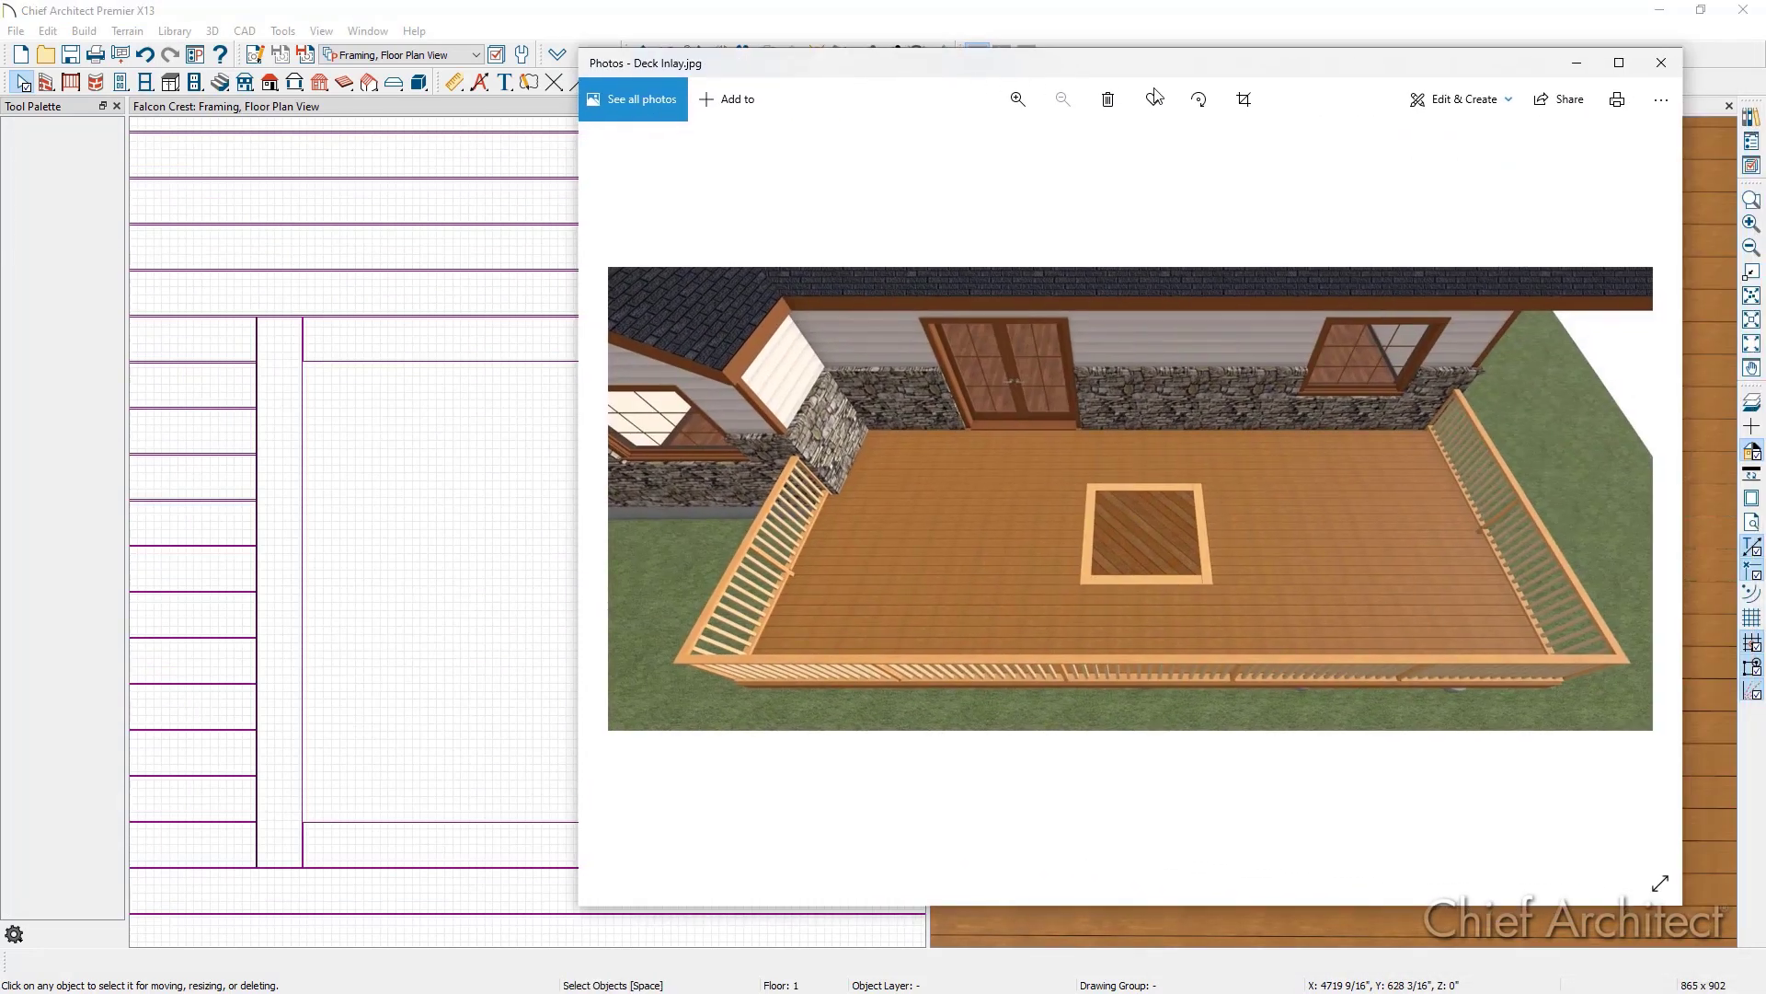
double_click(1624, 74)
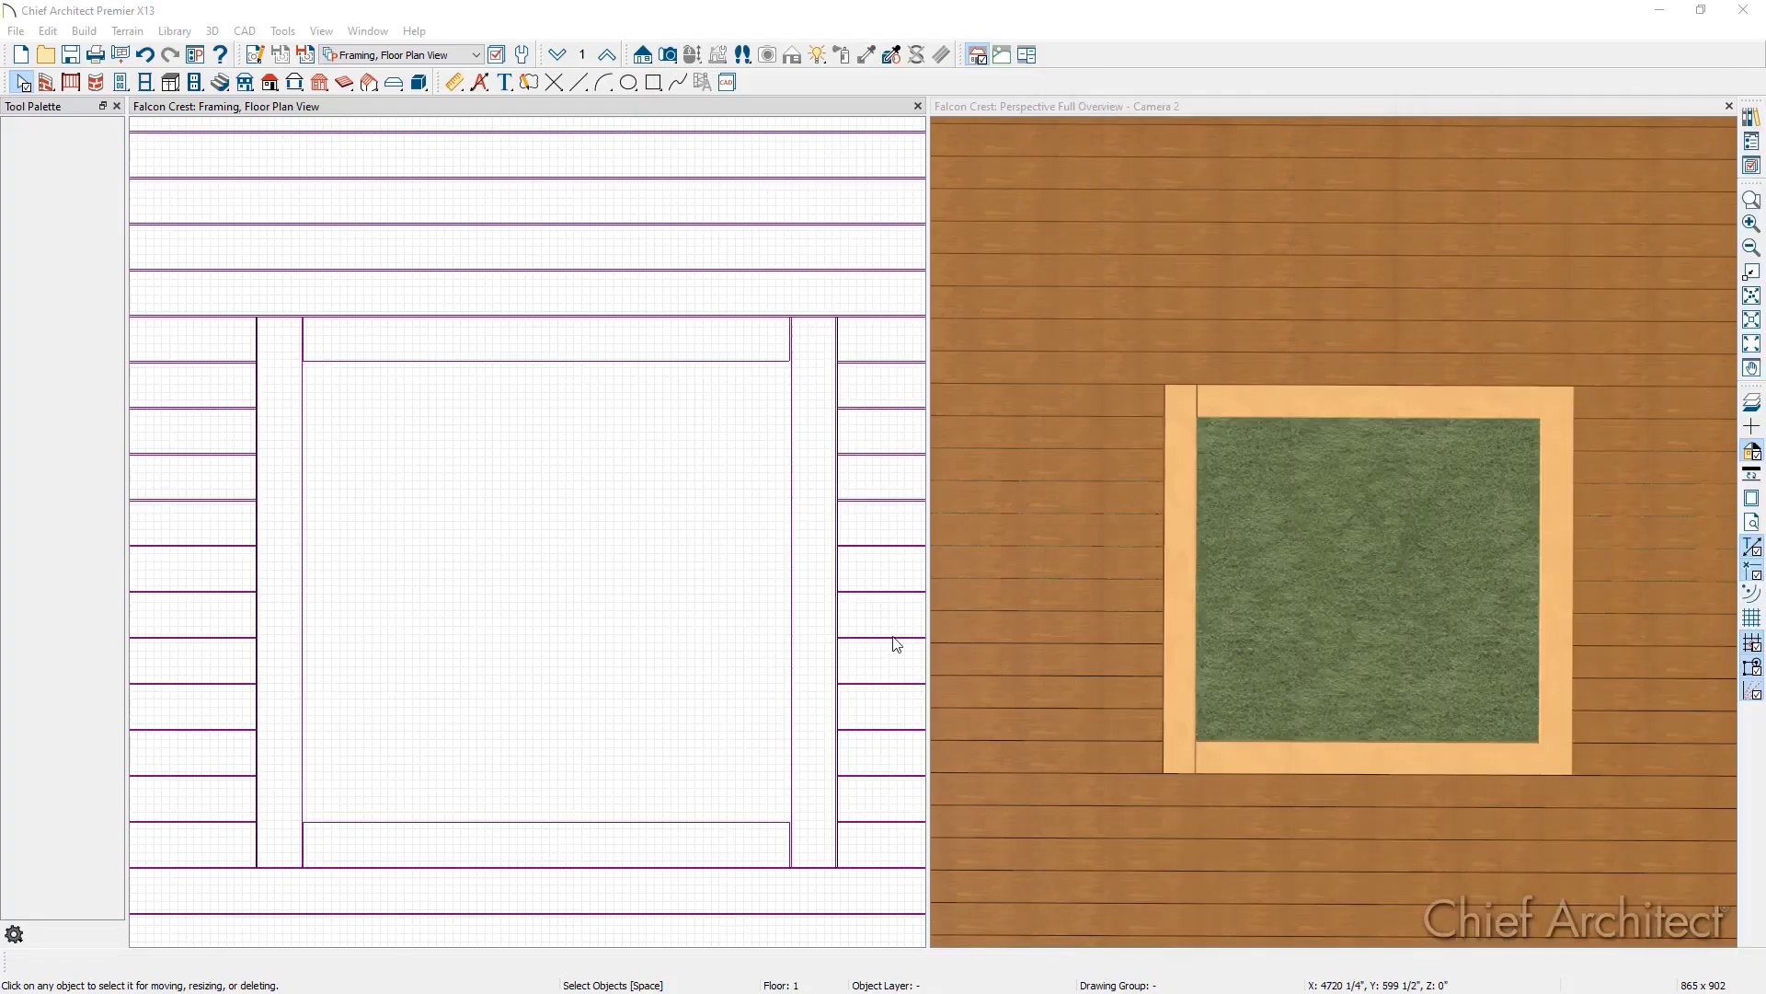
Step: Copy the upper border board and place the copy a short distance below it inside the hole
click(605, 364)
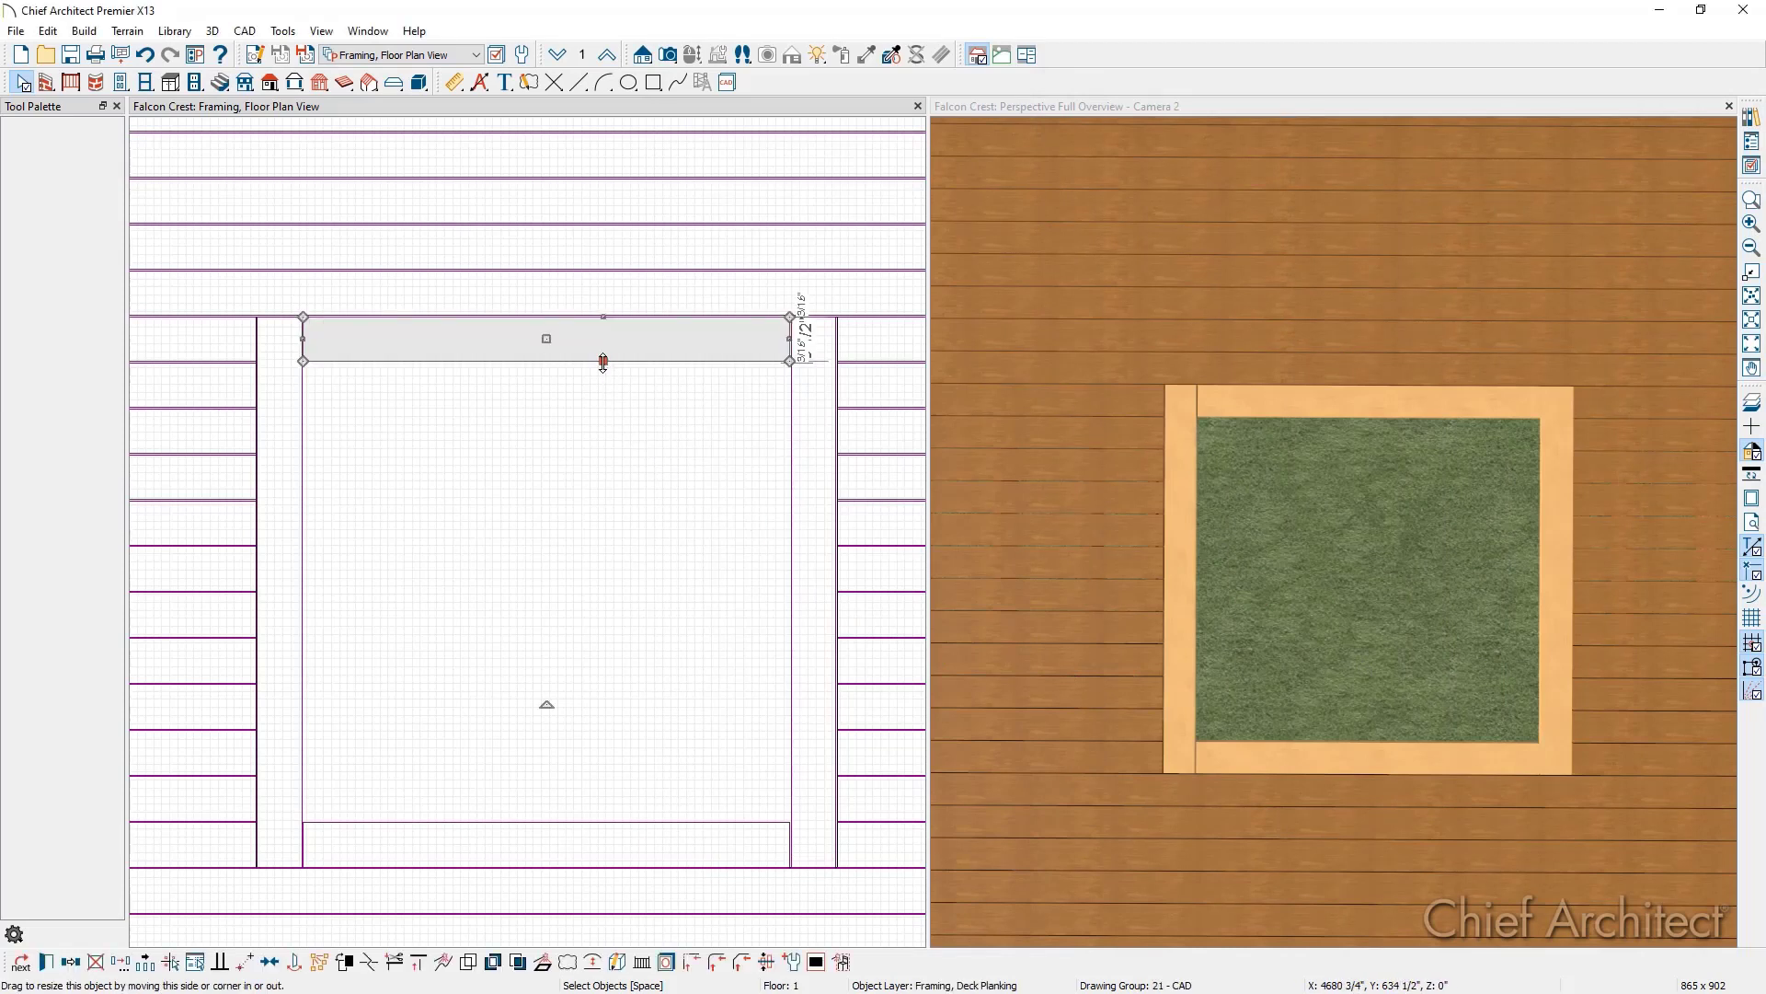
click(71, 963)
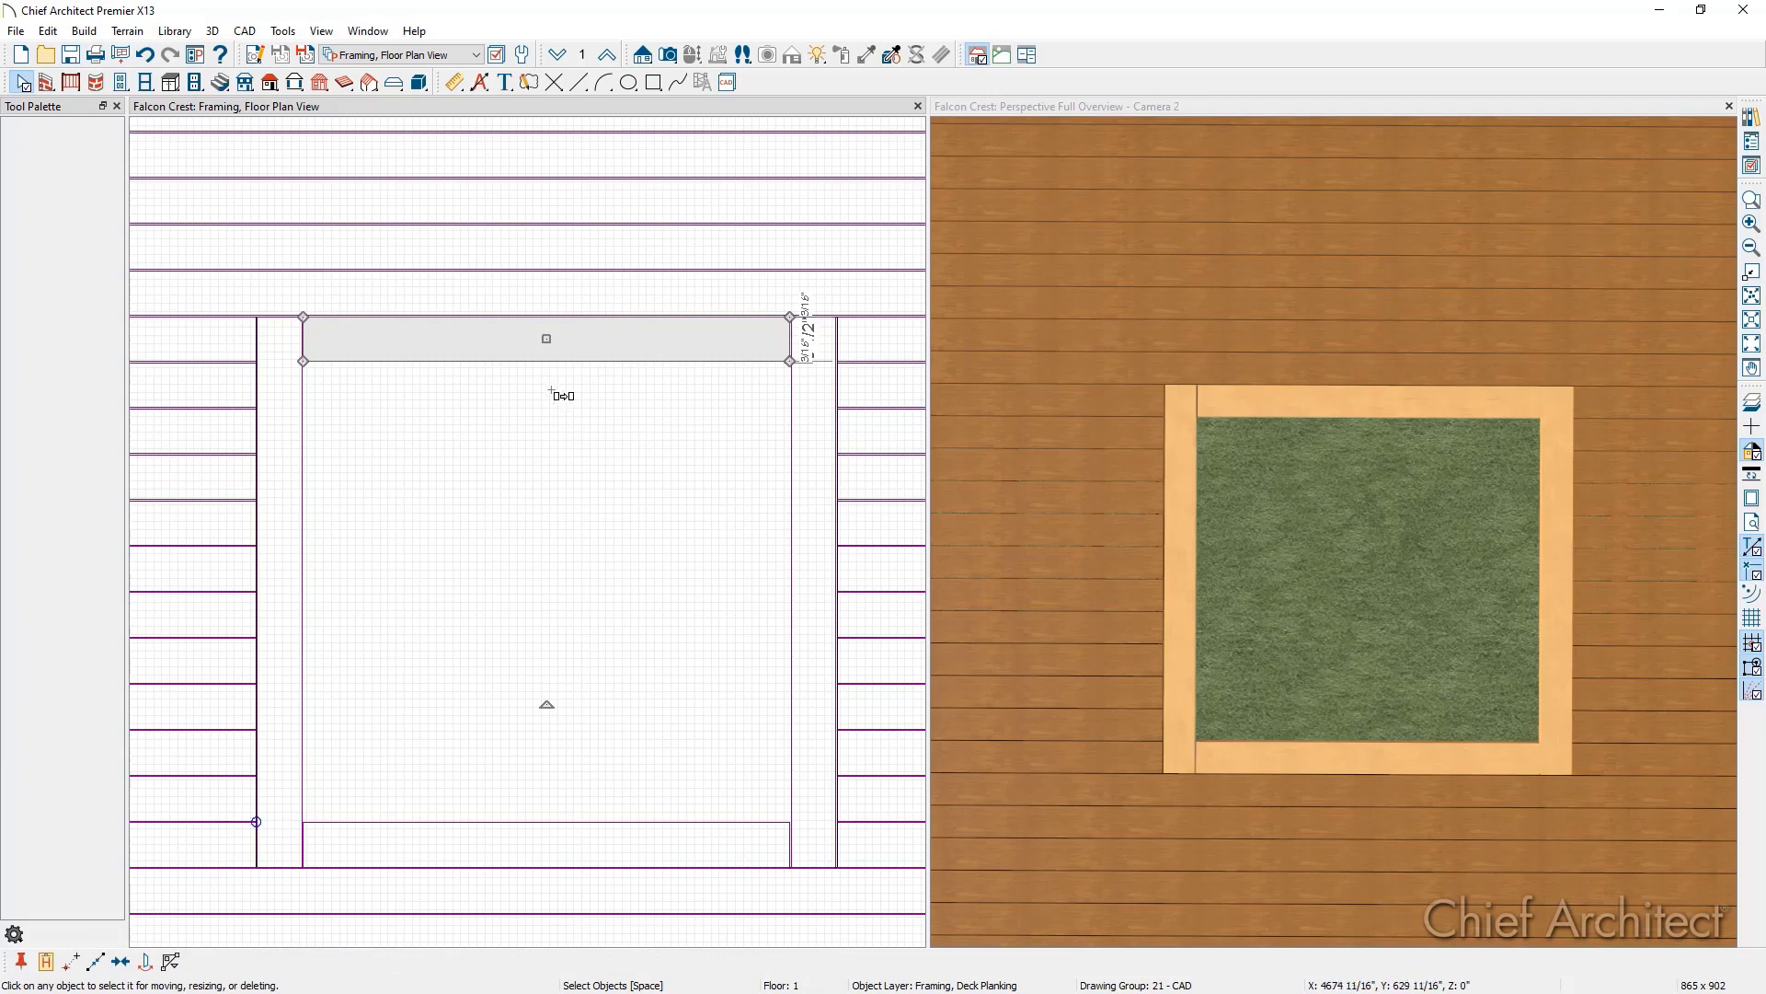
click(547, 339)
click(544, 391)
drag(544, 391, 540, 466)
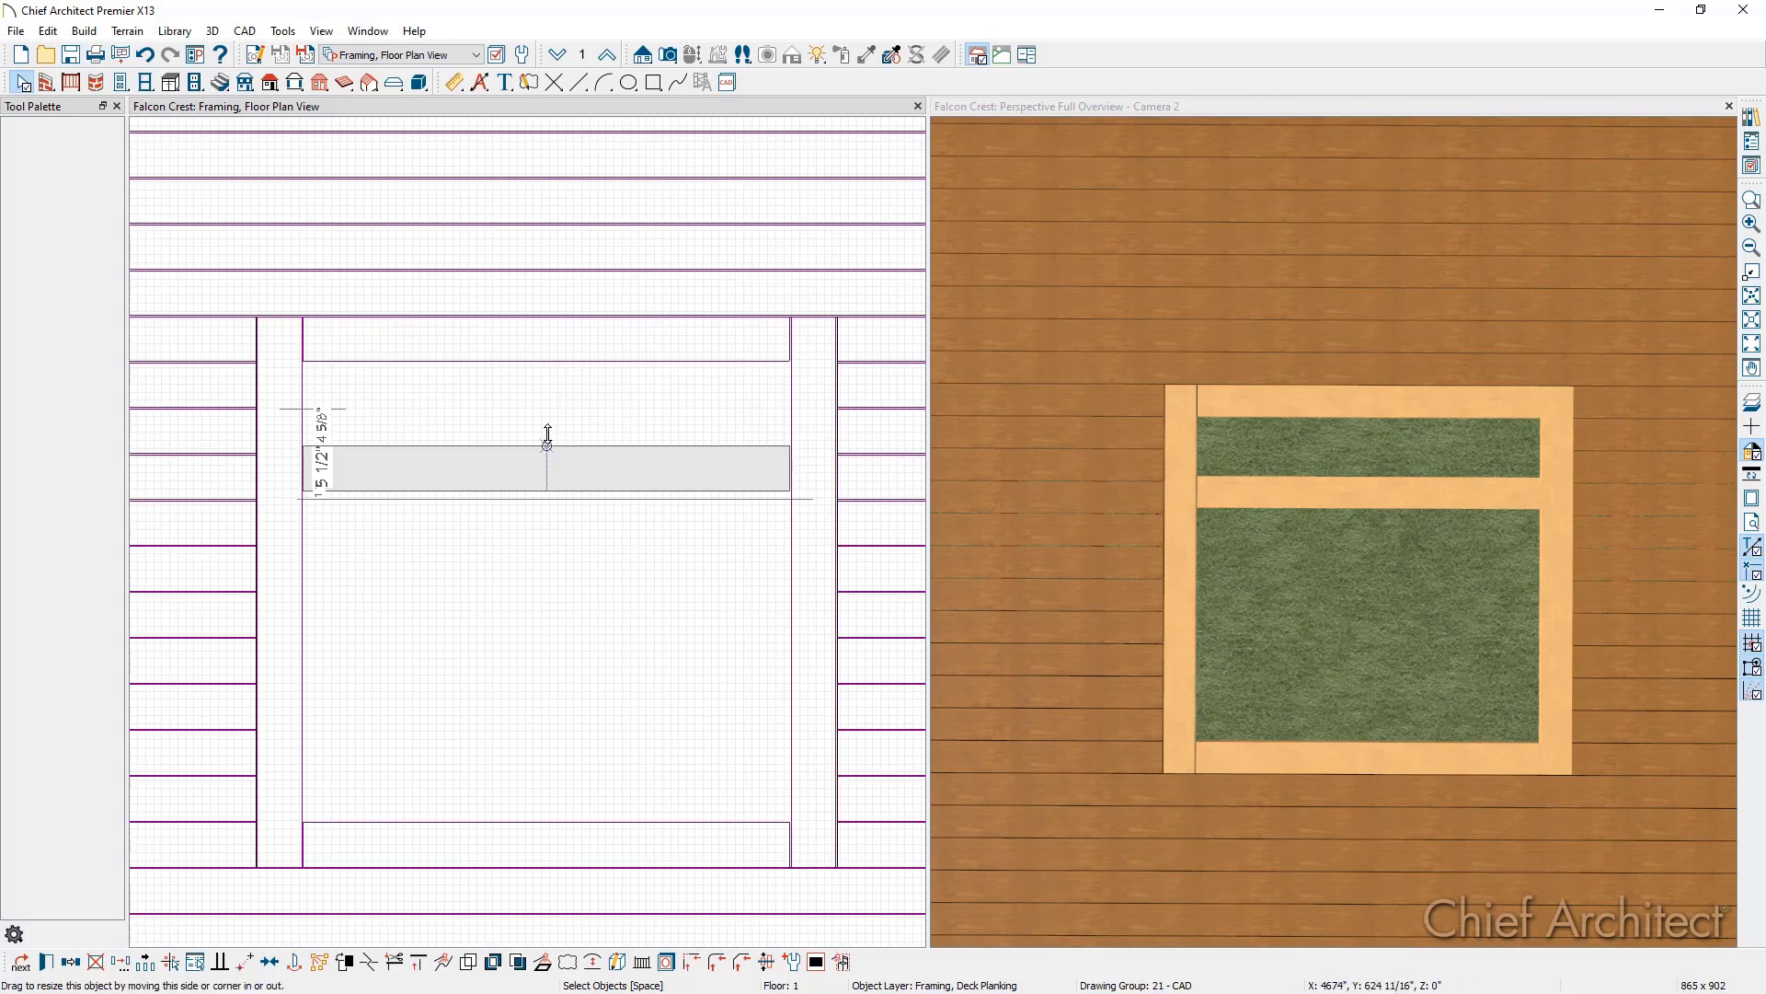
Step: Extend the copied board's upper edge to the upper border board, offset -3/16" in Y to leave the gap
drag(548, 443, 544, 397)
key(Tab)
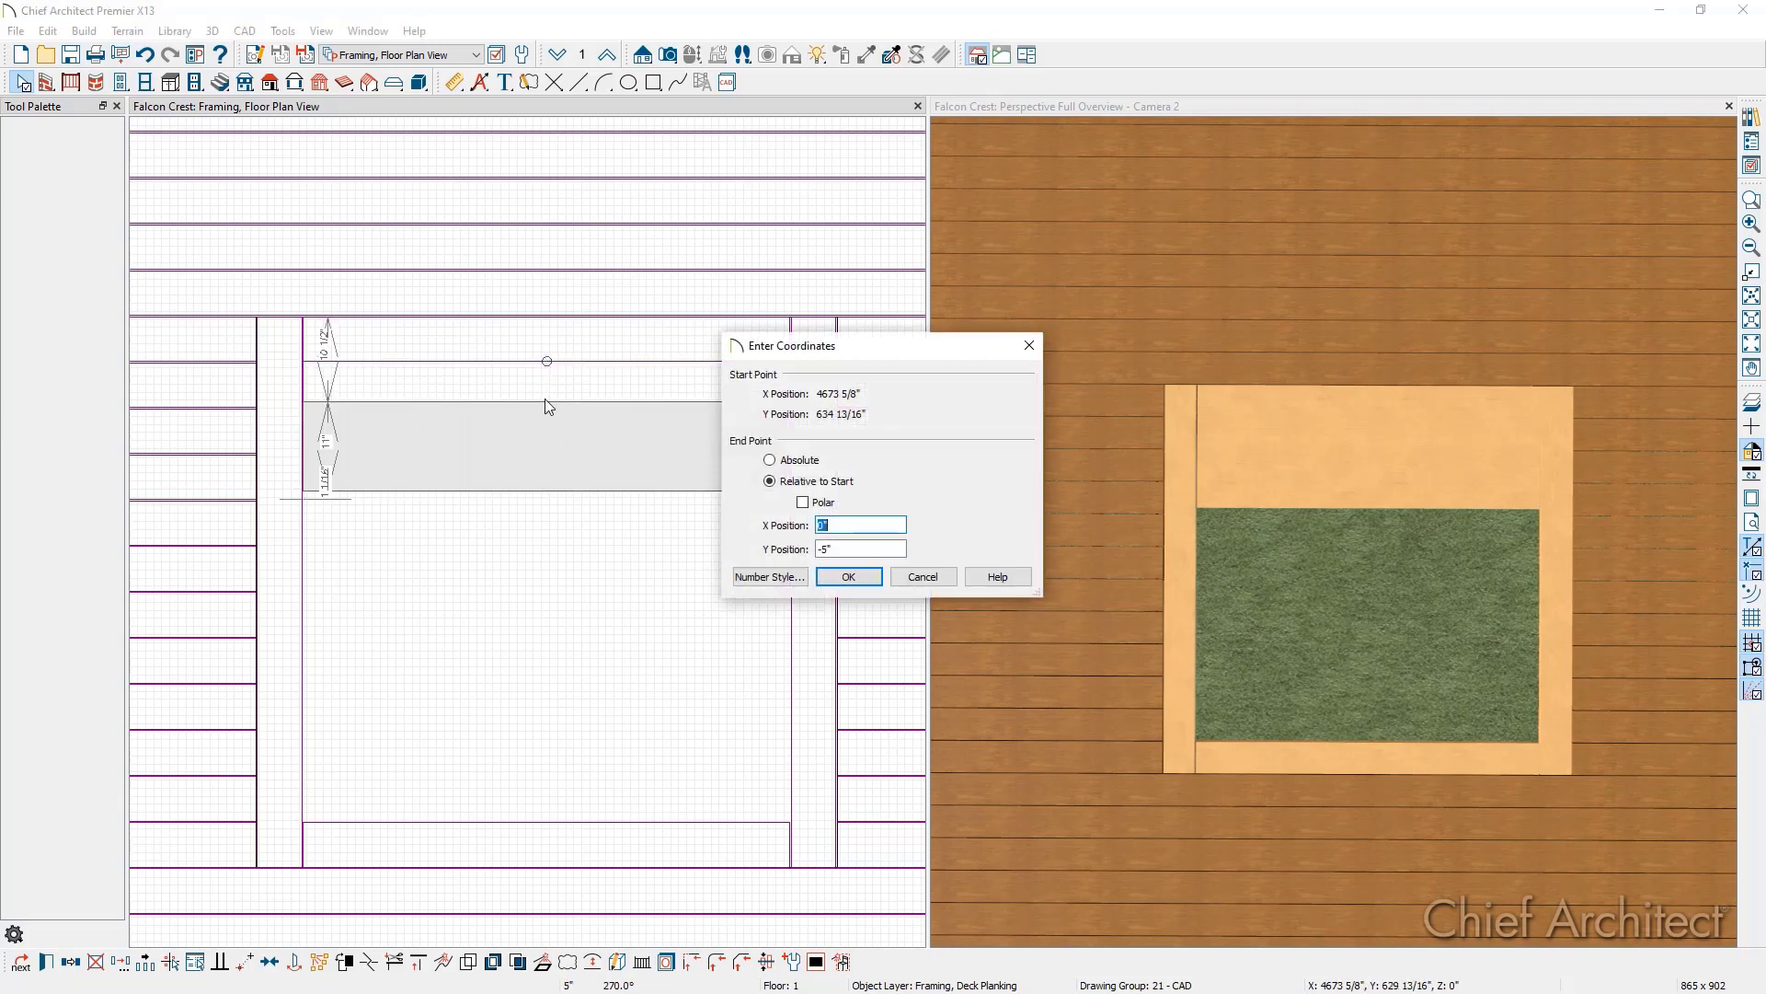
text(-3/16)
click(842, 582)
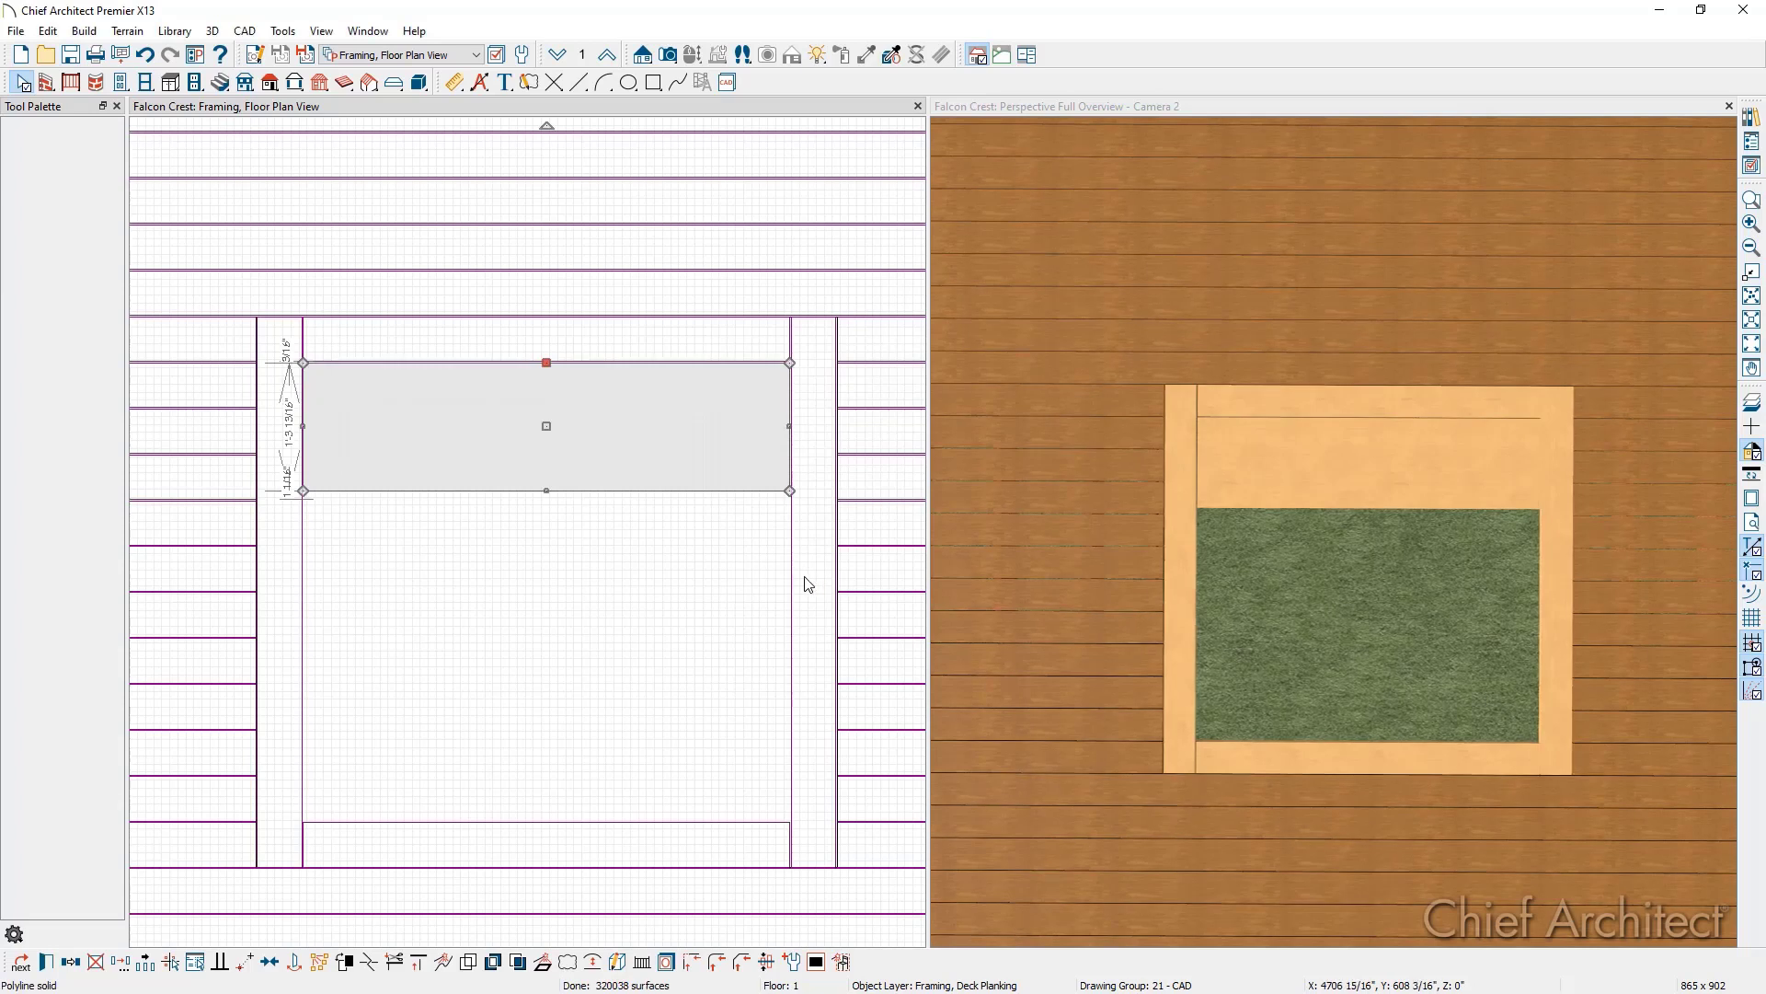
Step: Extend the inlay panel's lower edge to the lower border board, offset 3/16" in Y to leave the gap
drag(547, 492, 561, 777)
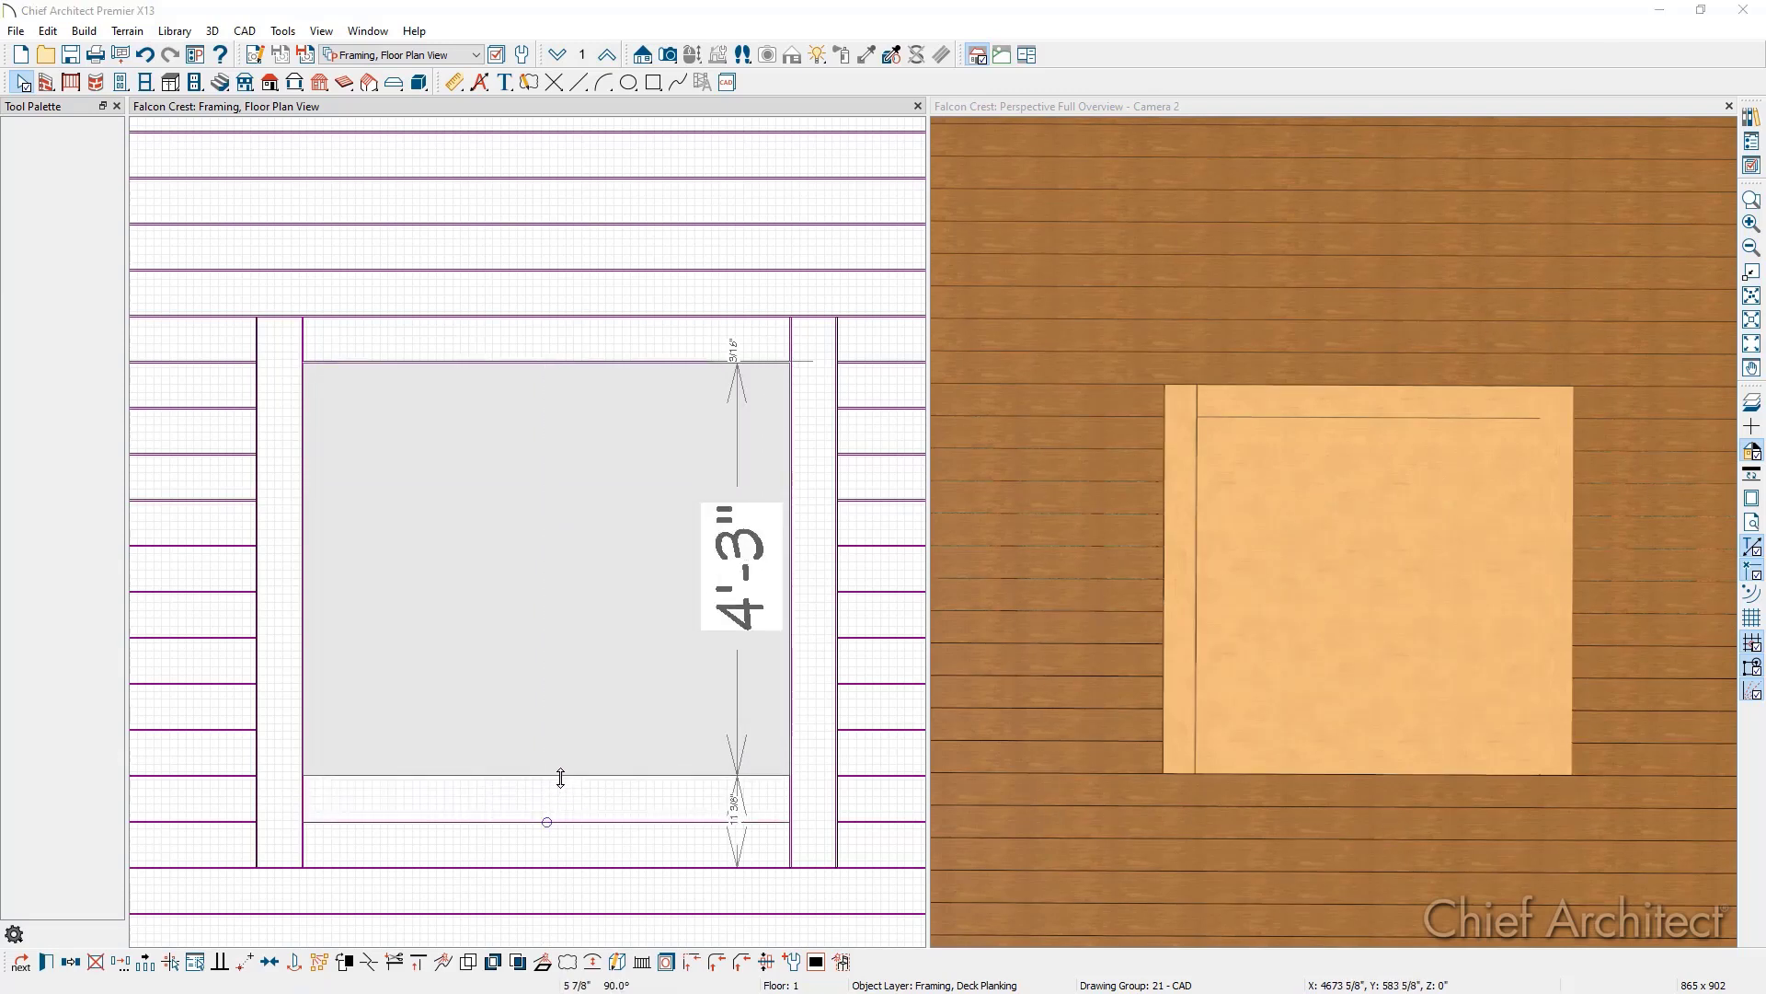
key(Tab)
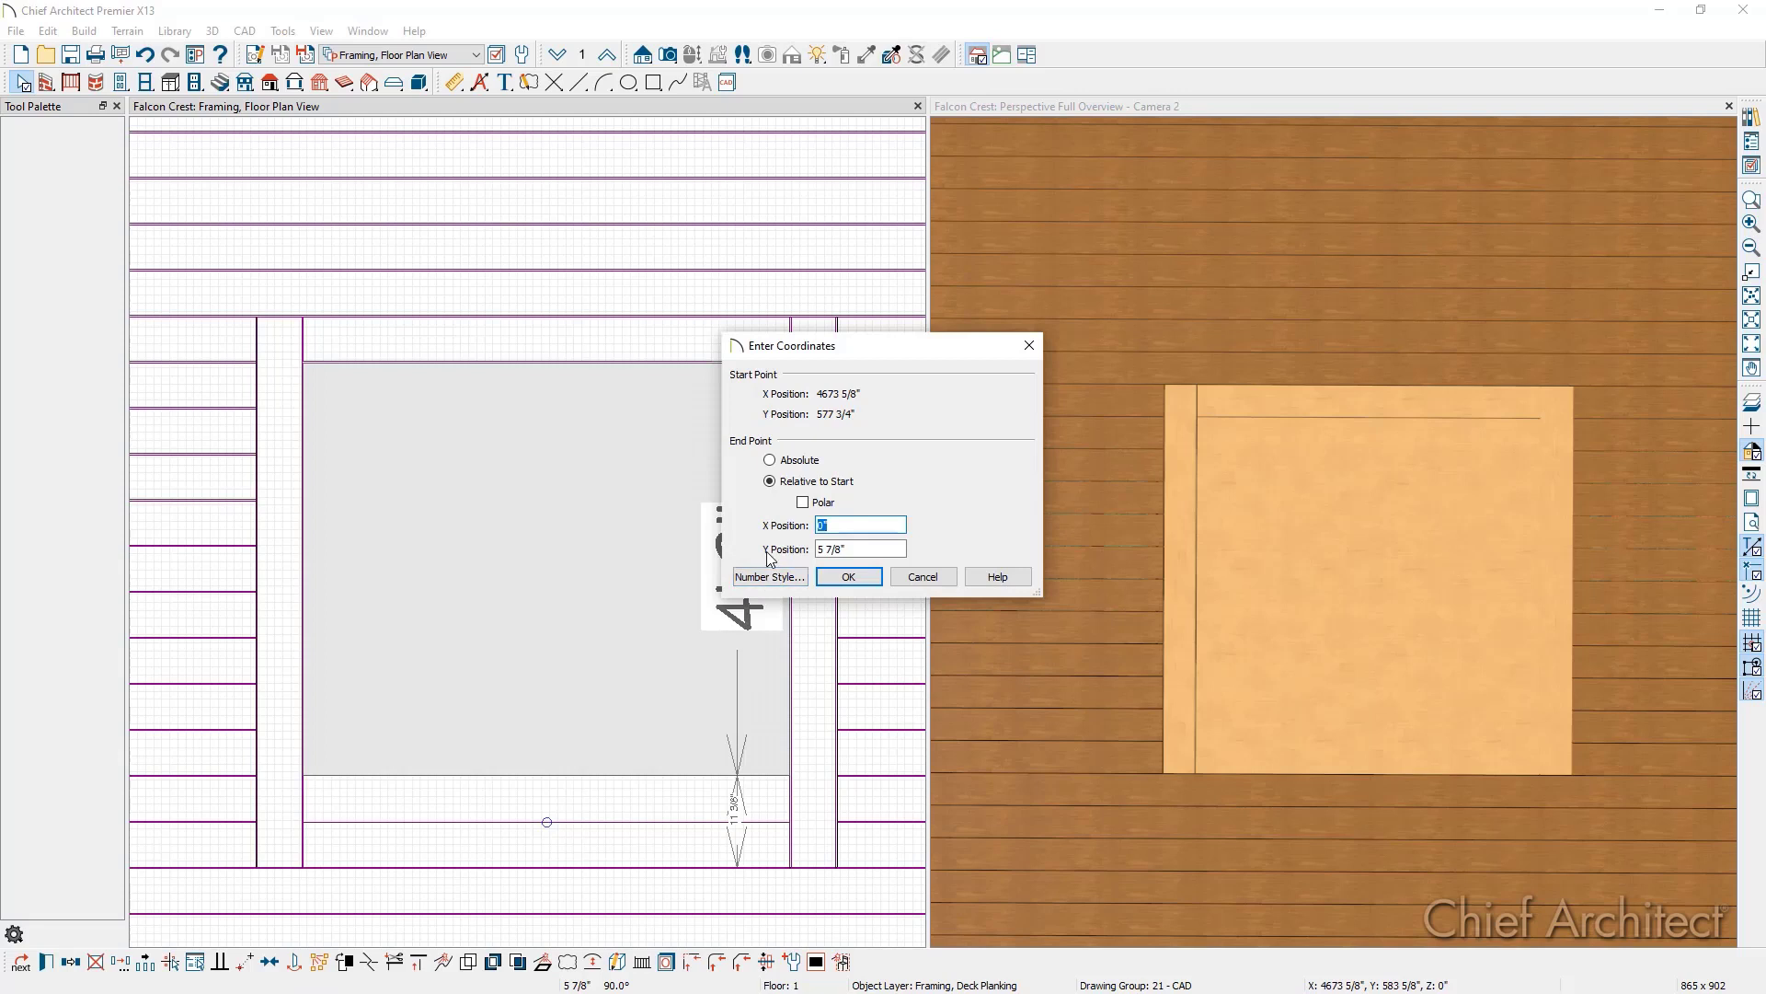
key(Tab)
text(3/1)
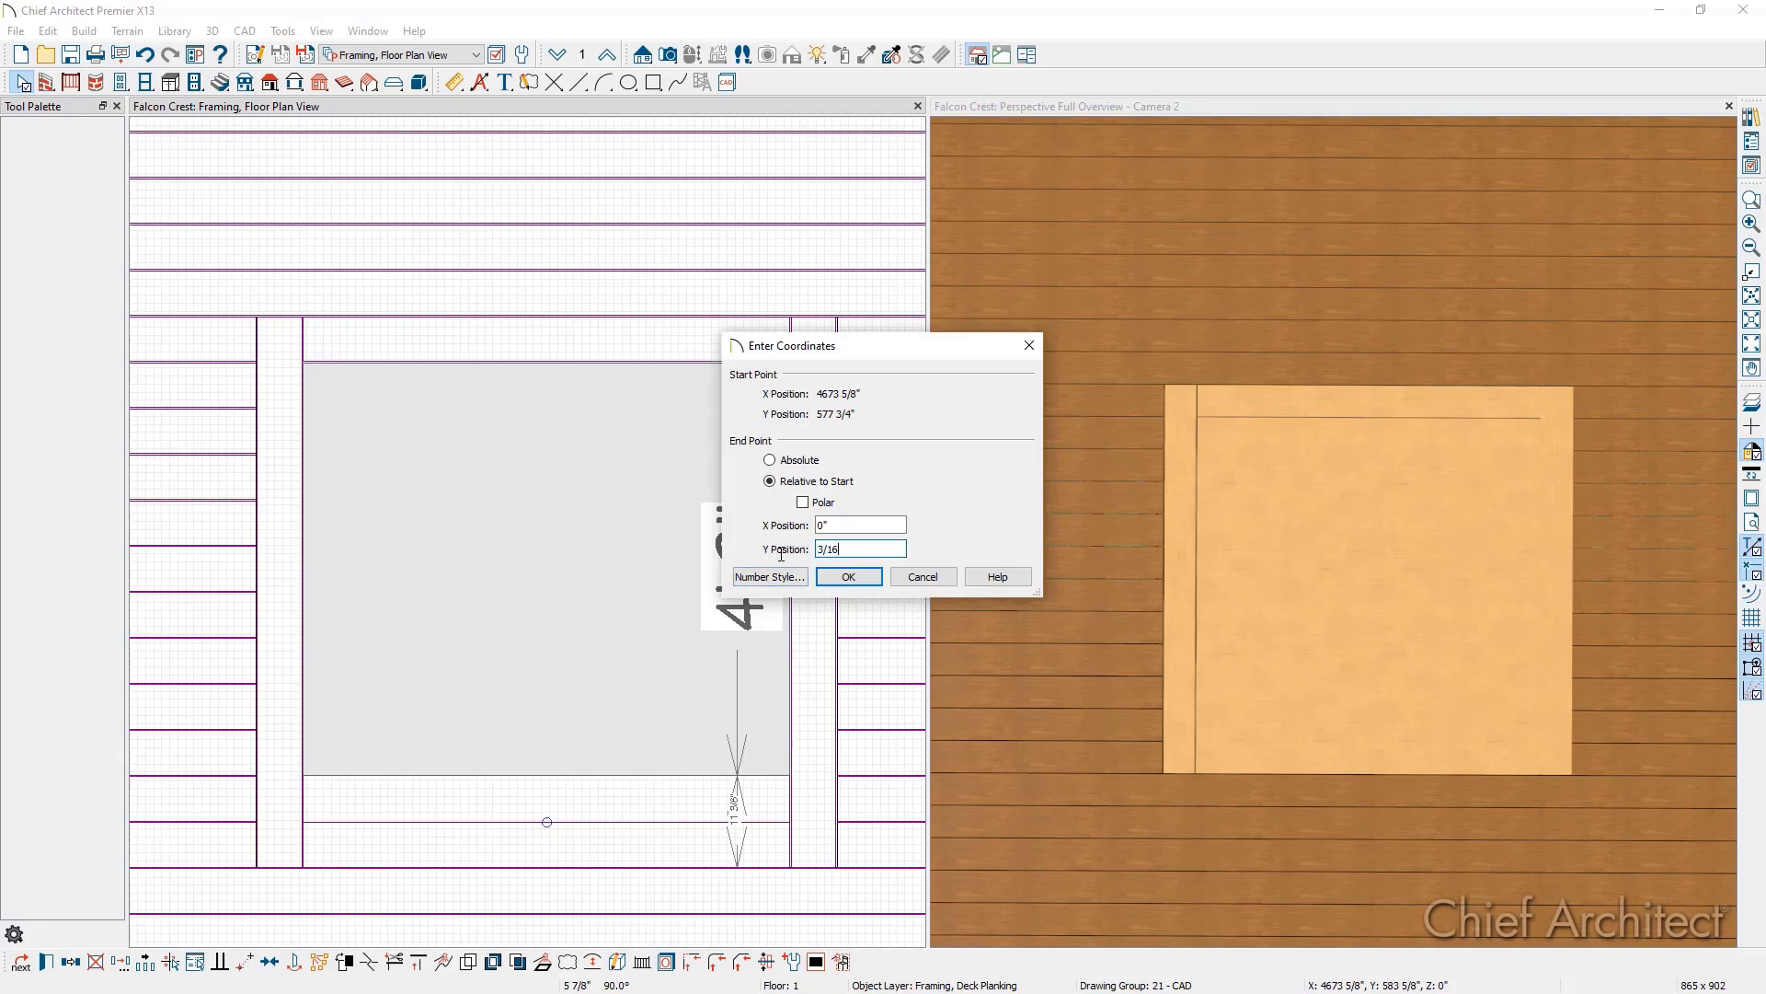
click(835, 577)
key(Escape)
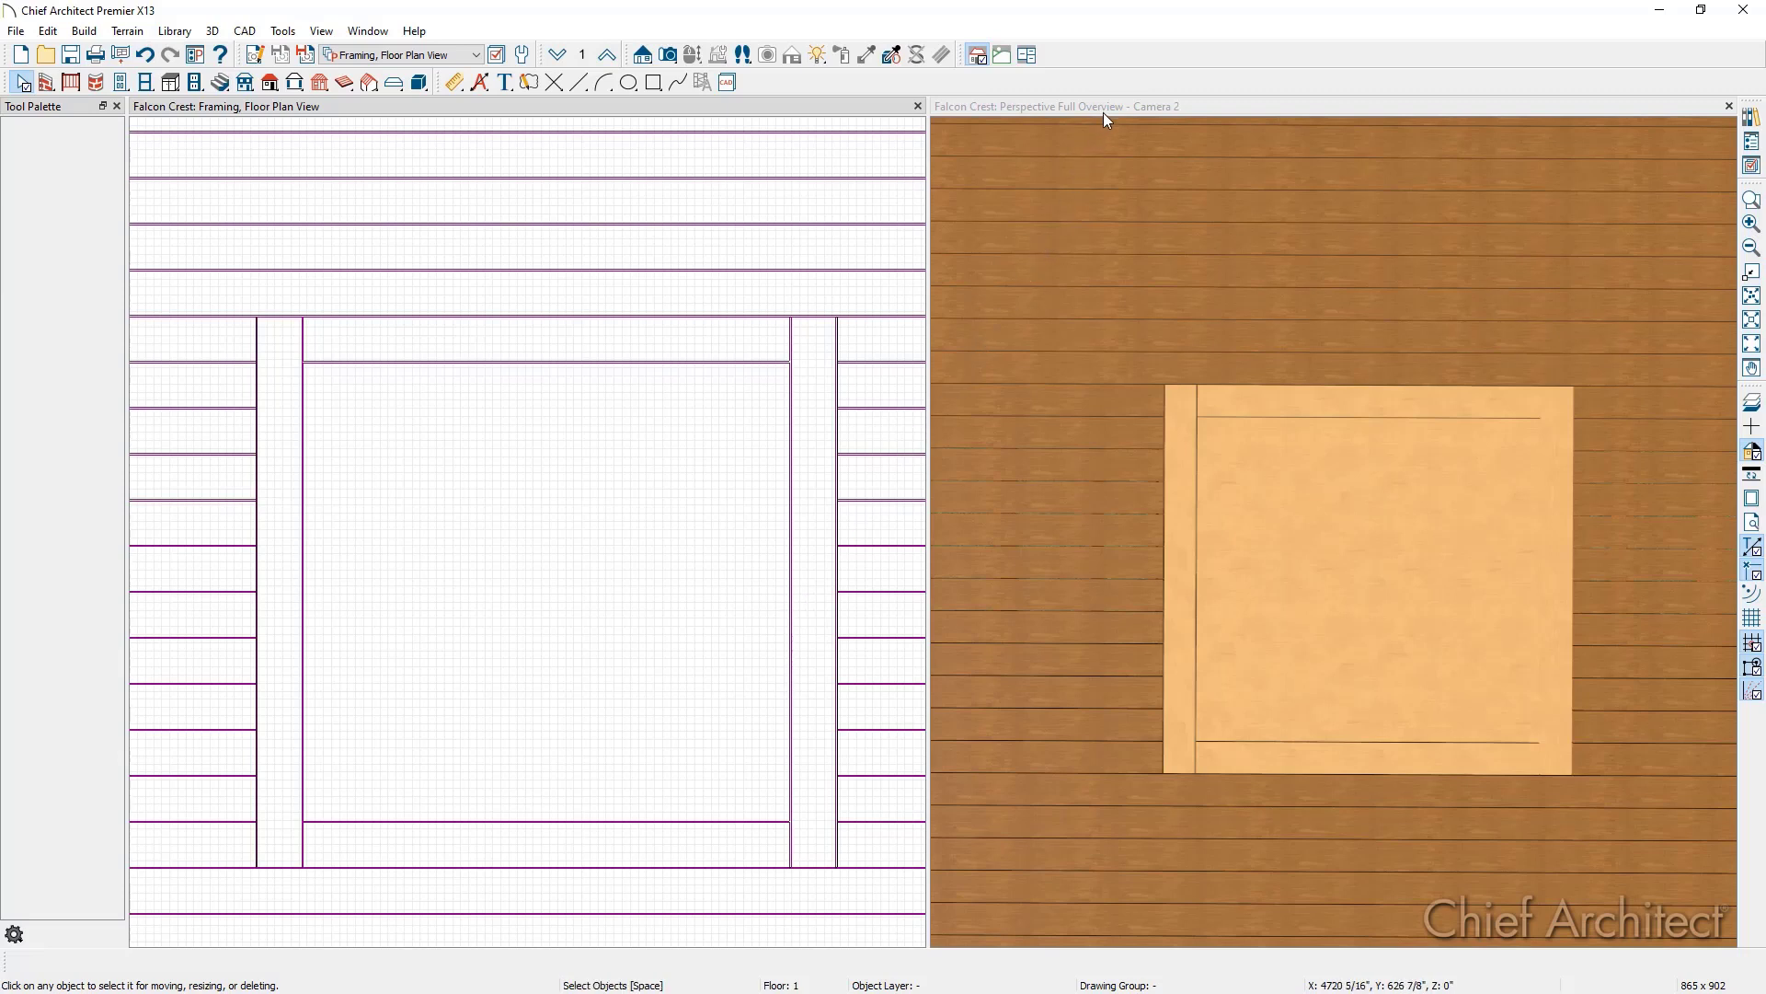
Step: Enlarge the 3D camera view and paint the inlay panel with Plank 03 Decking from the core library's decking materials
drag(1102, 110, 999, 301)
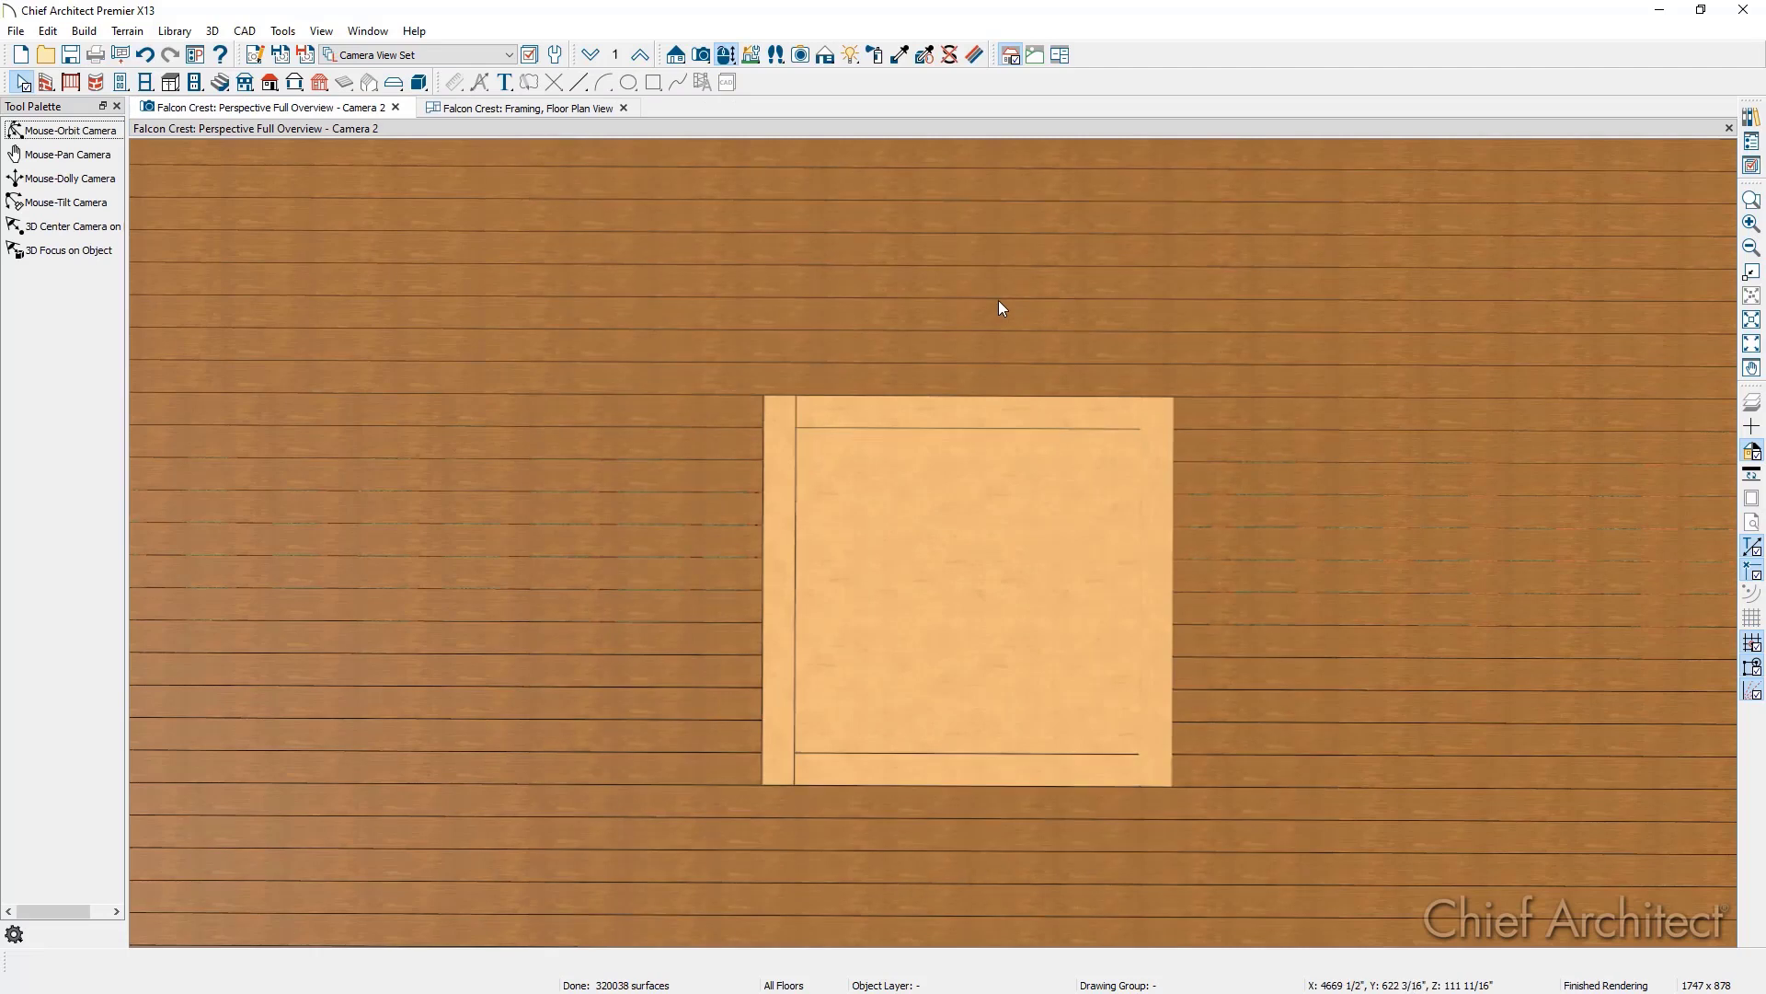
click(1750, 117)
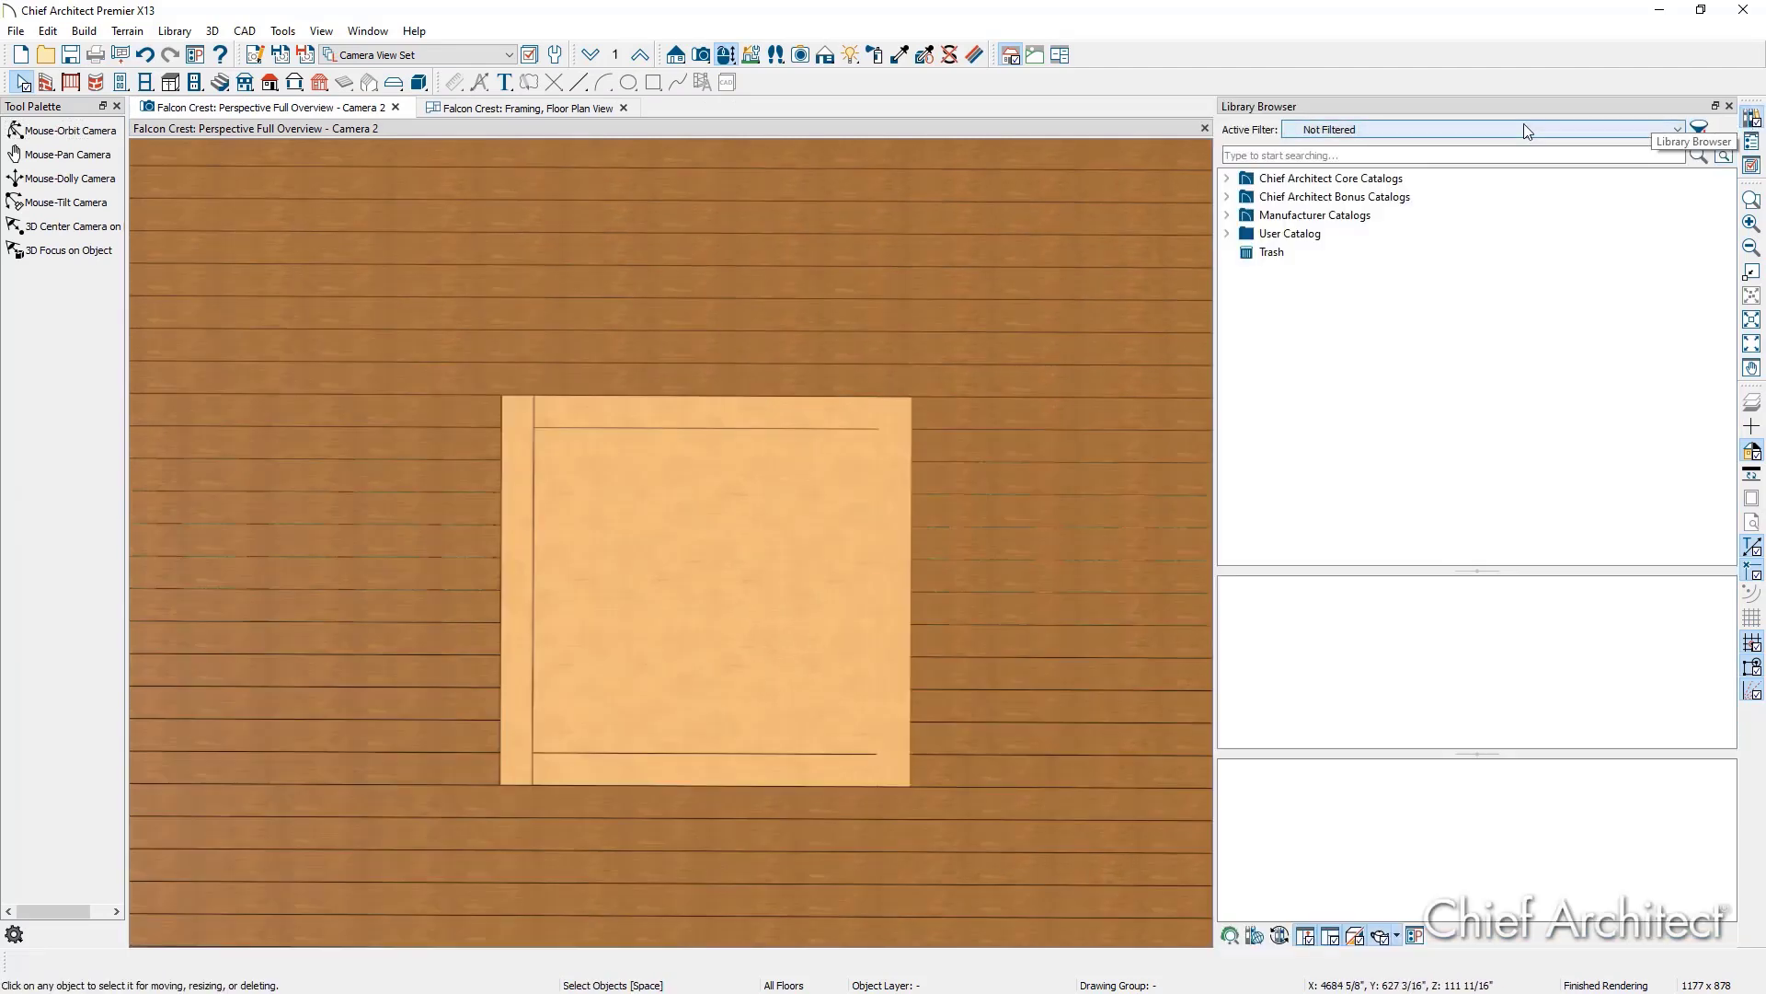
click(1228, 178)
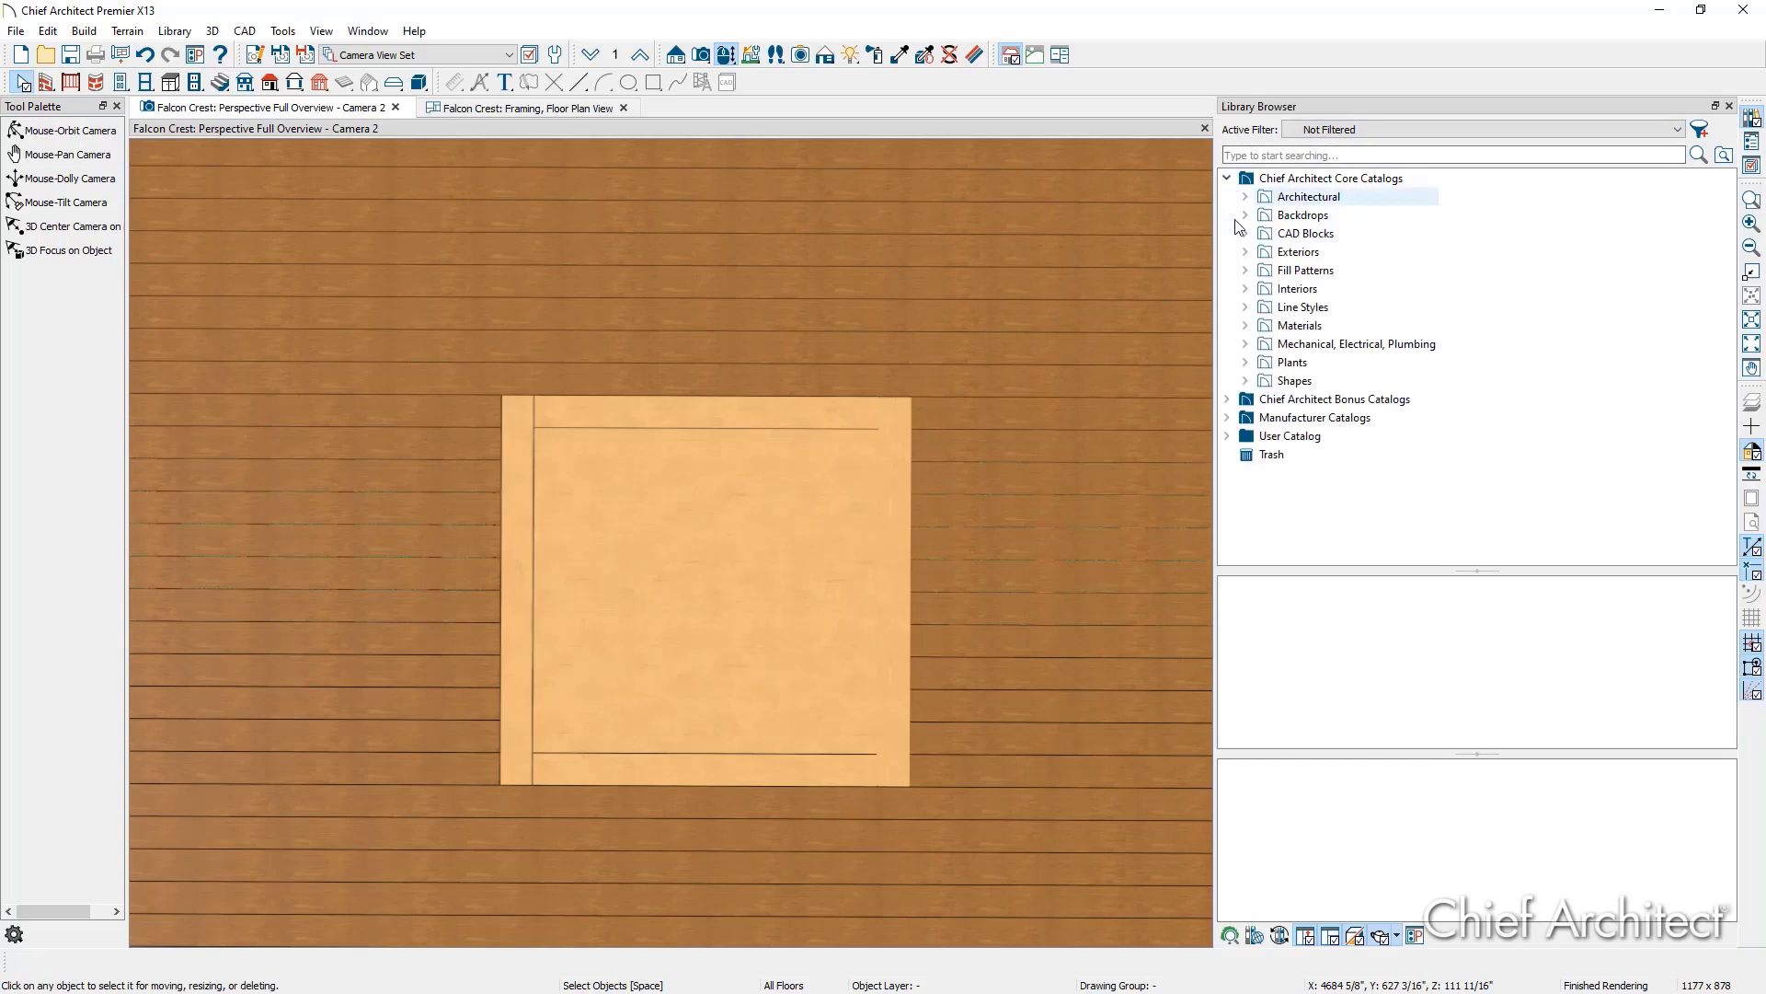
click(1245, 326)
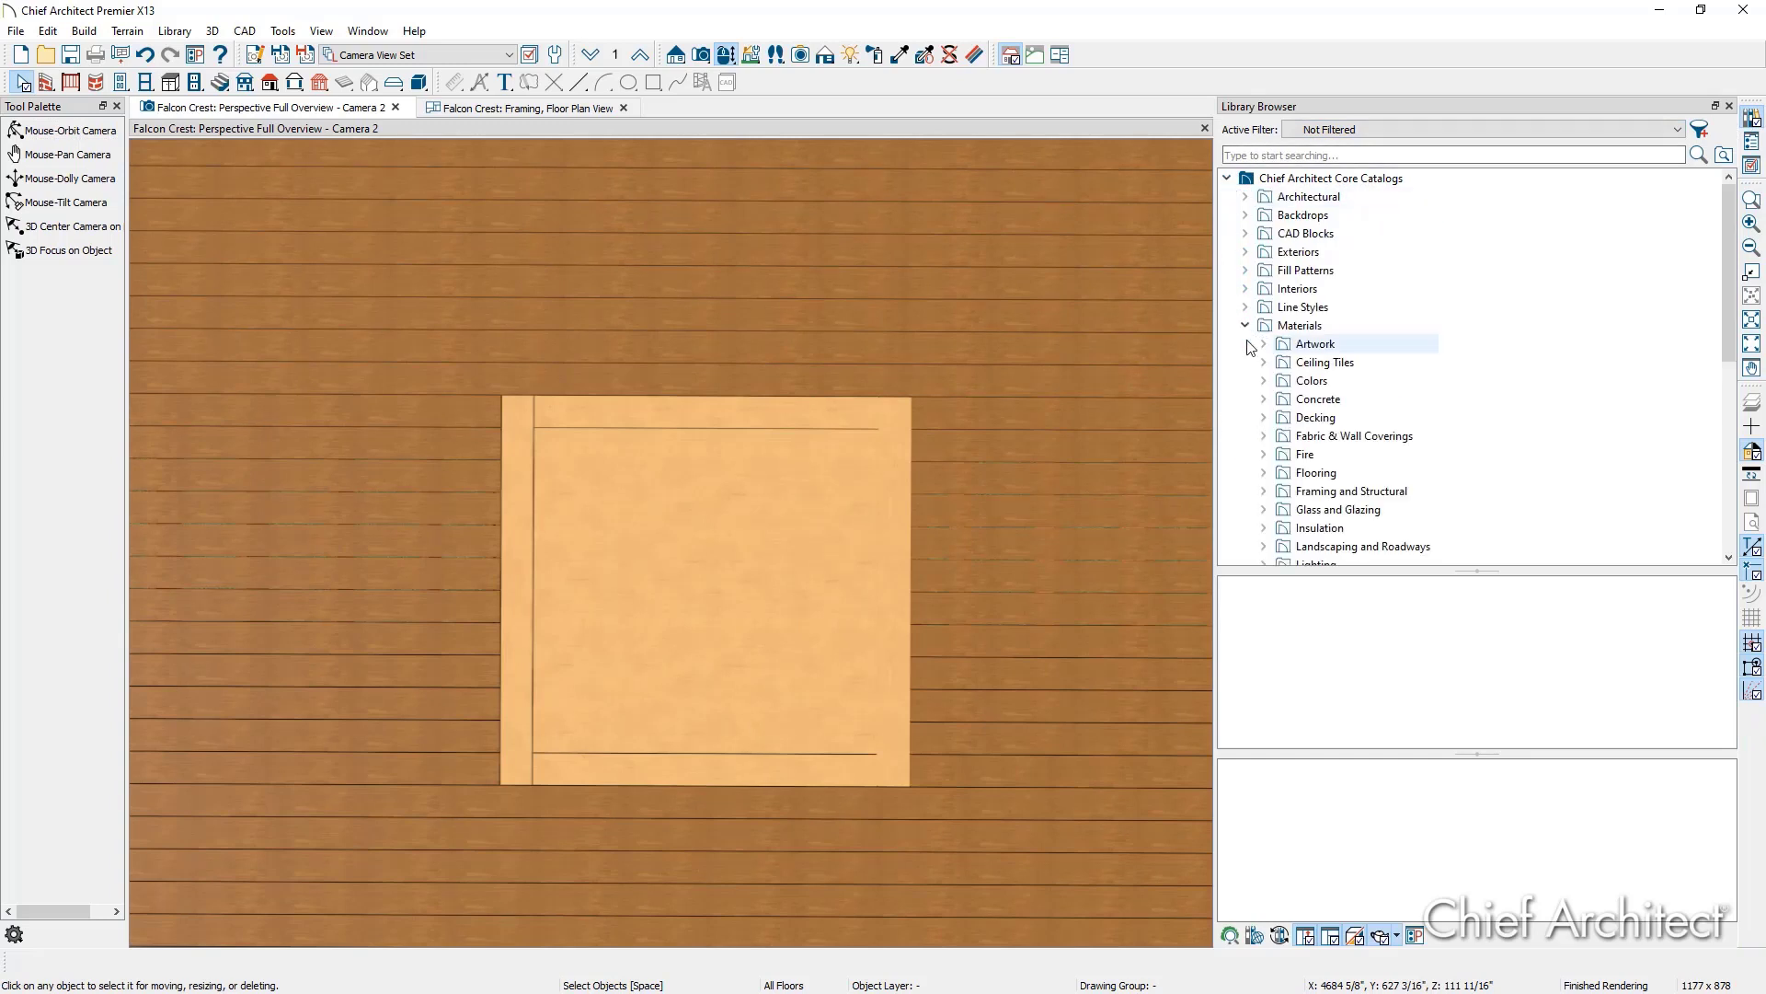
click(1264, 418)
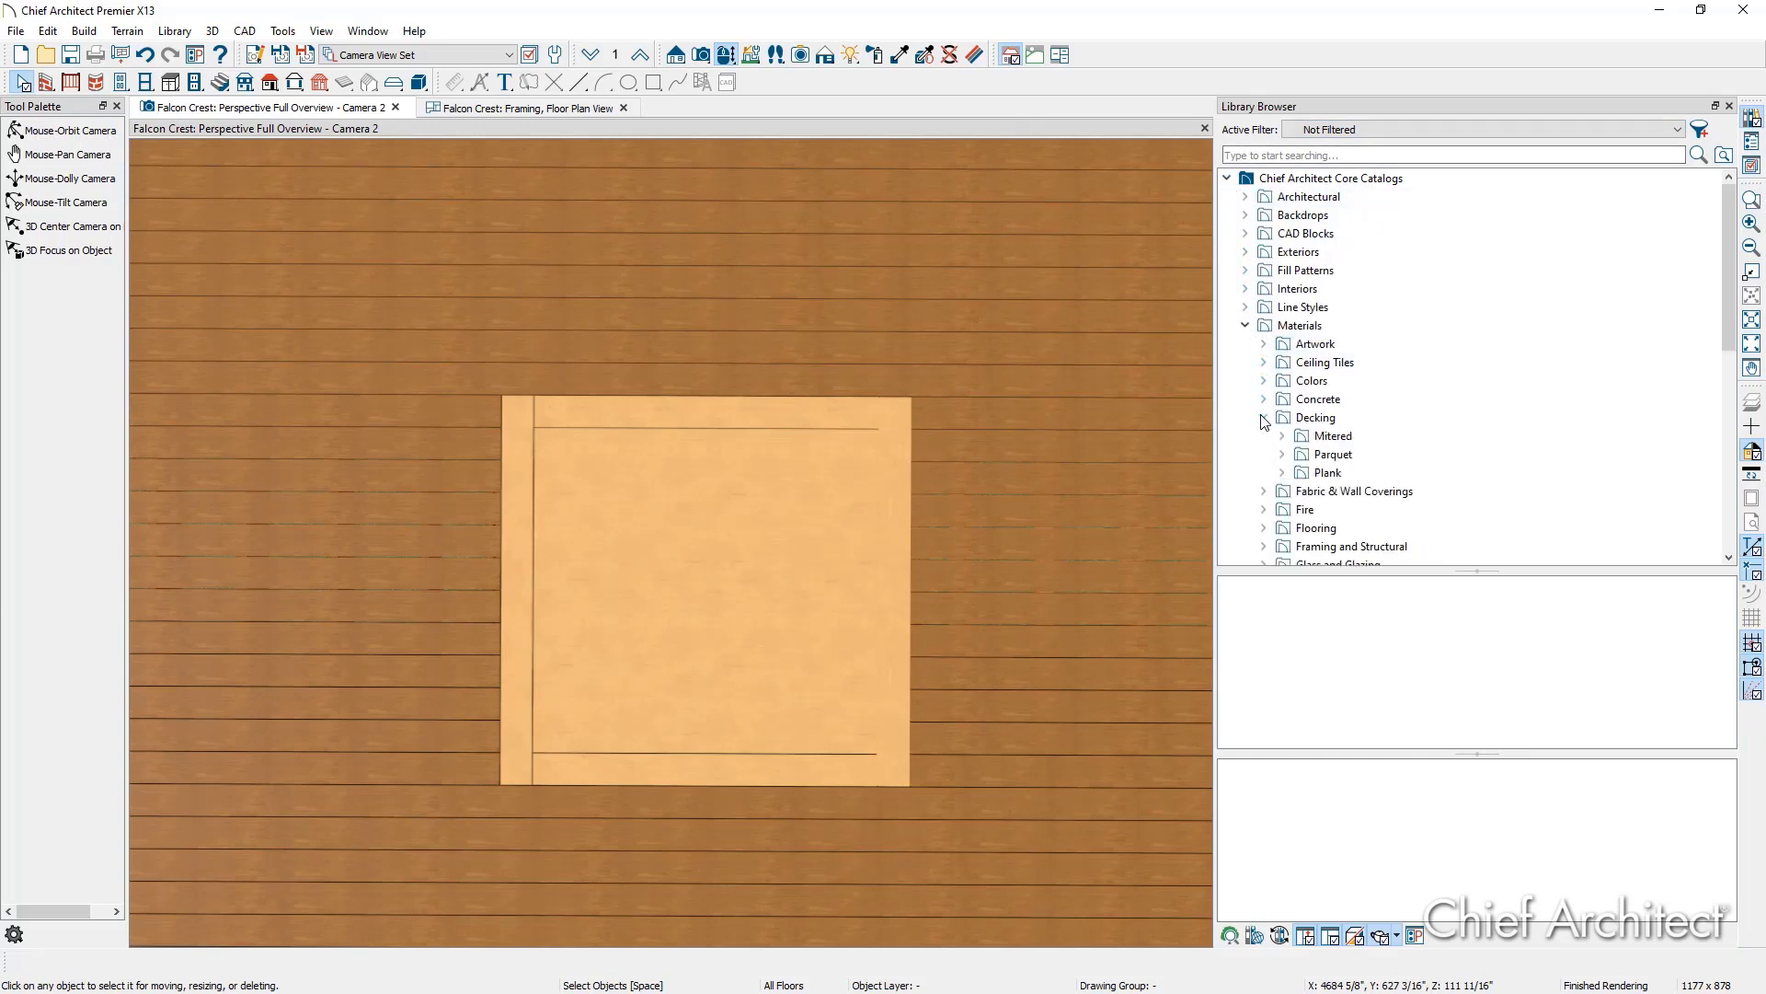
click(1282, 473)
click(1319, 475)
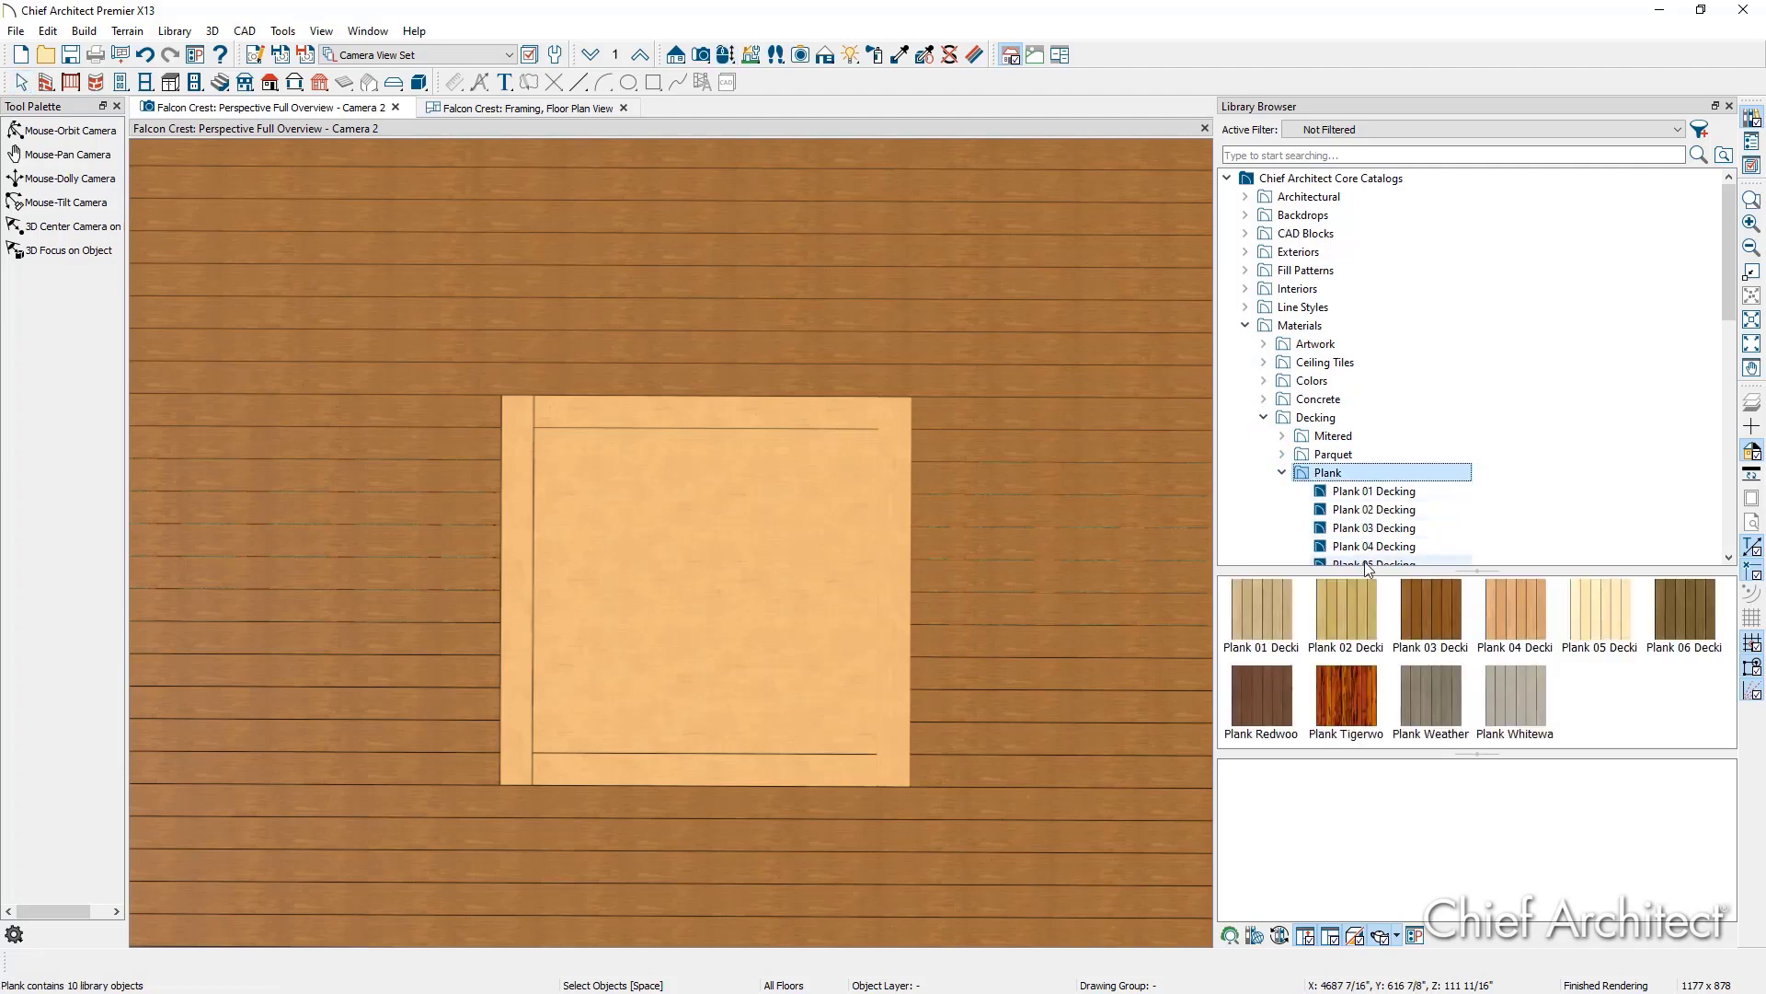
click(1410, 605)
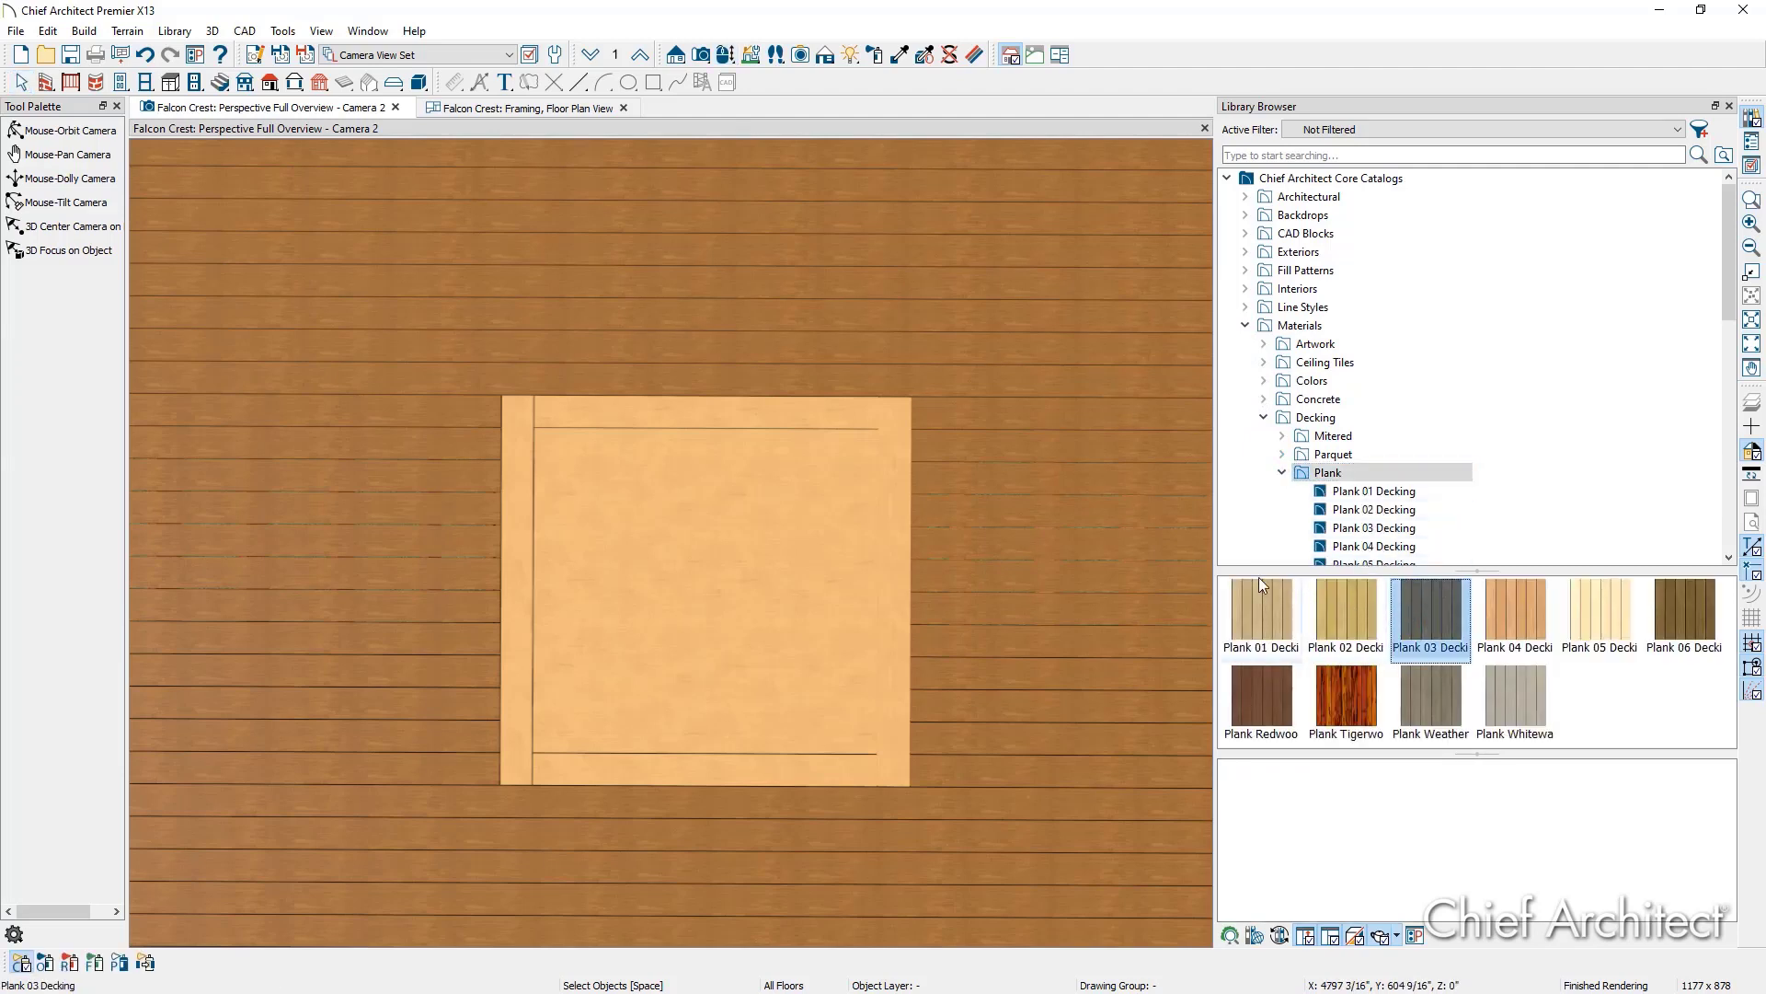
click(809, 533)
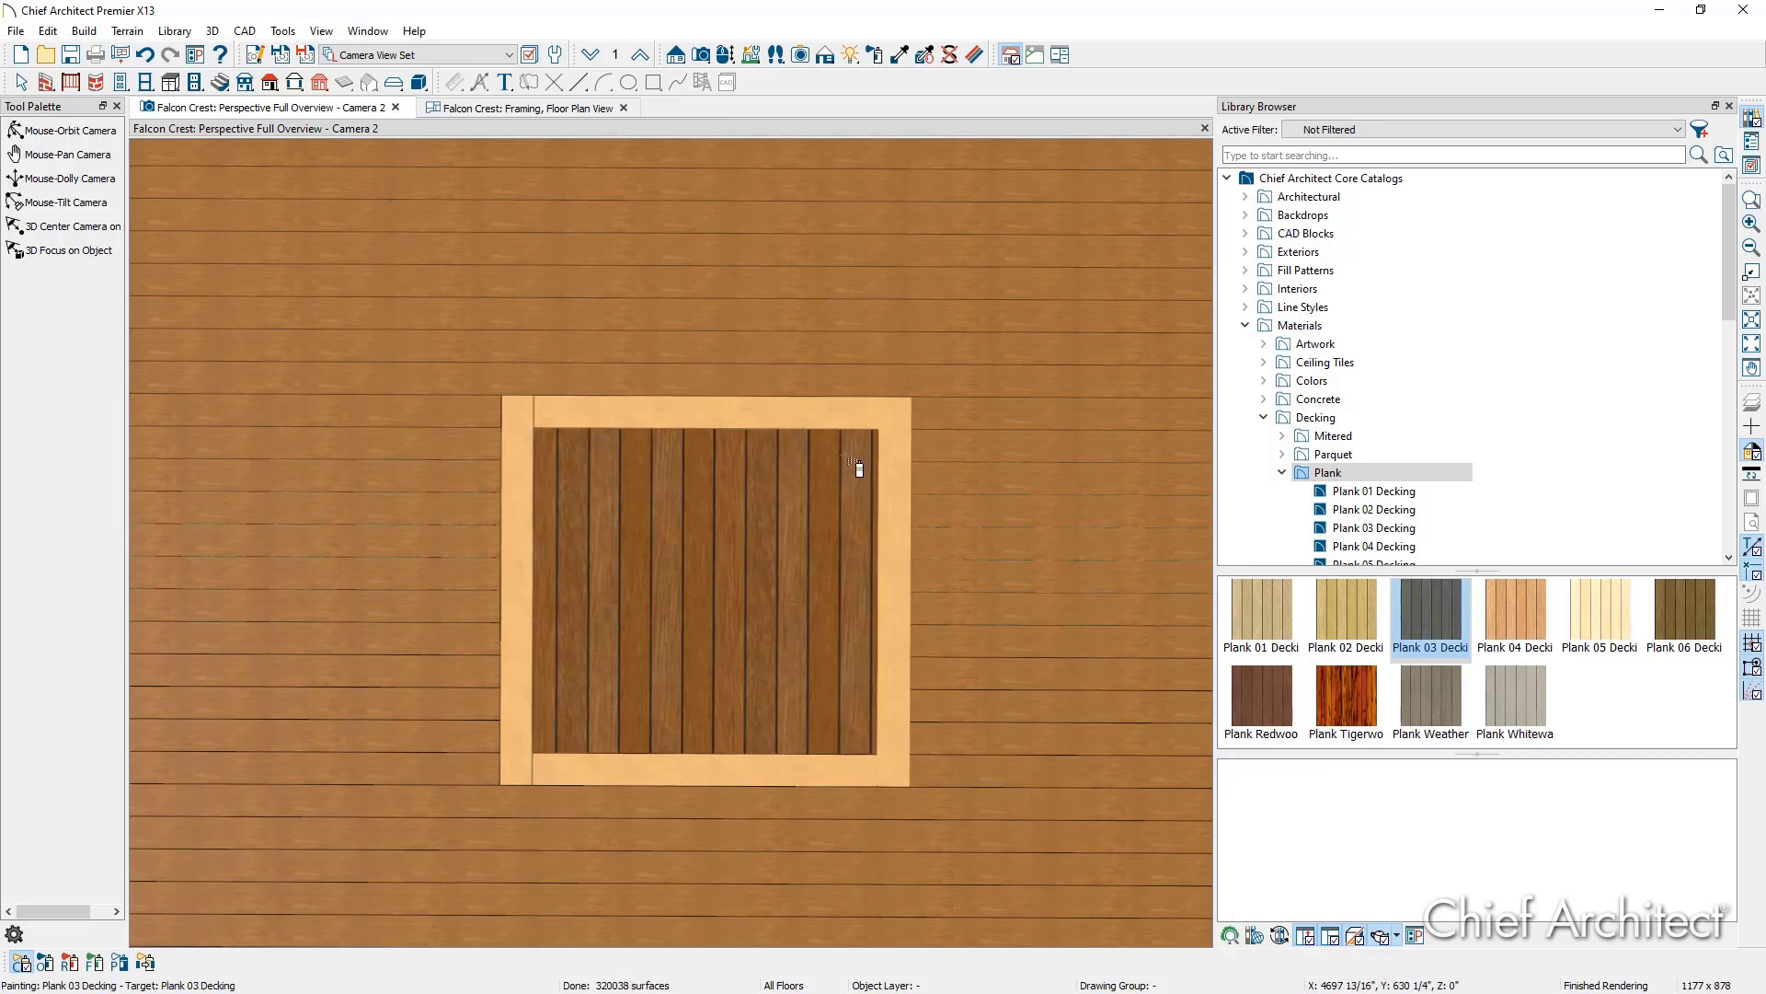
Step: Set the texture angle of the inlay panel's Plank 03 Decking material to 45° and close the library browser
click(976, 56)
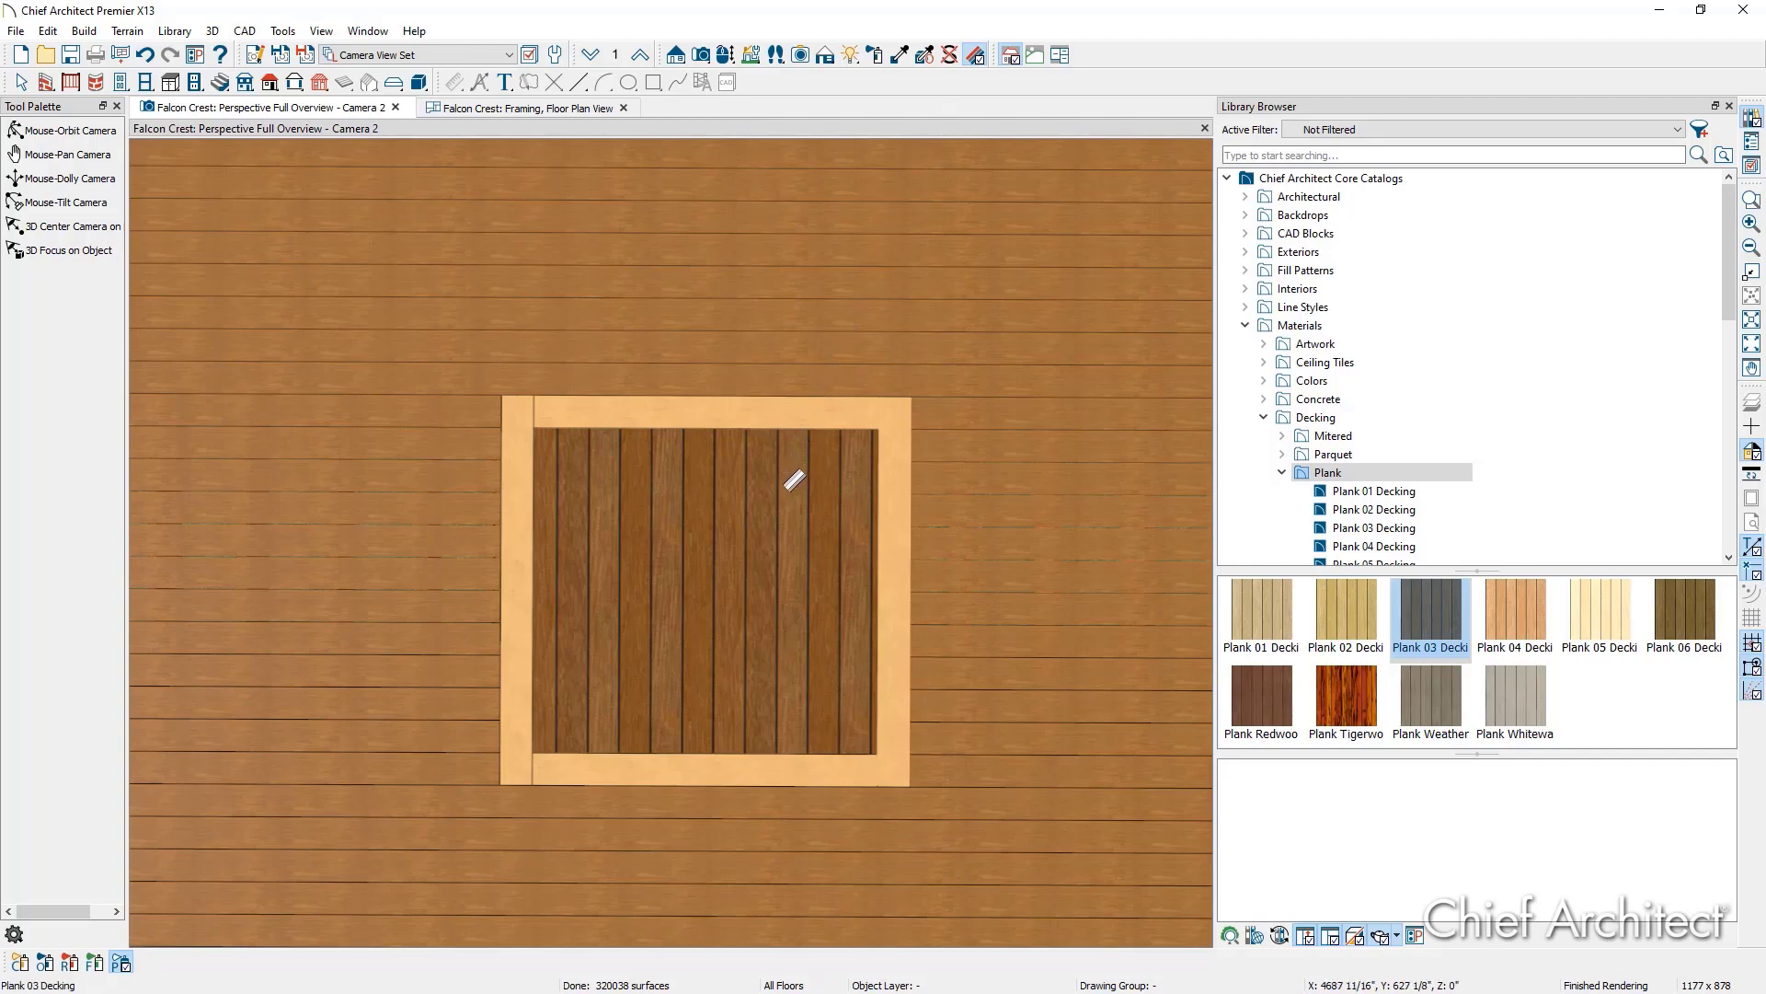
click(793, 480)
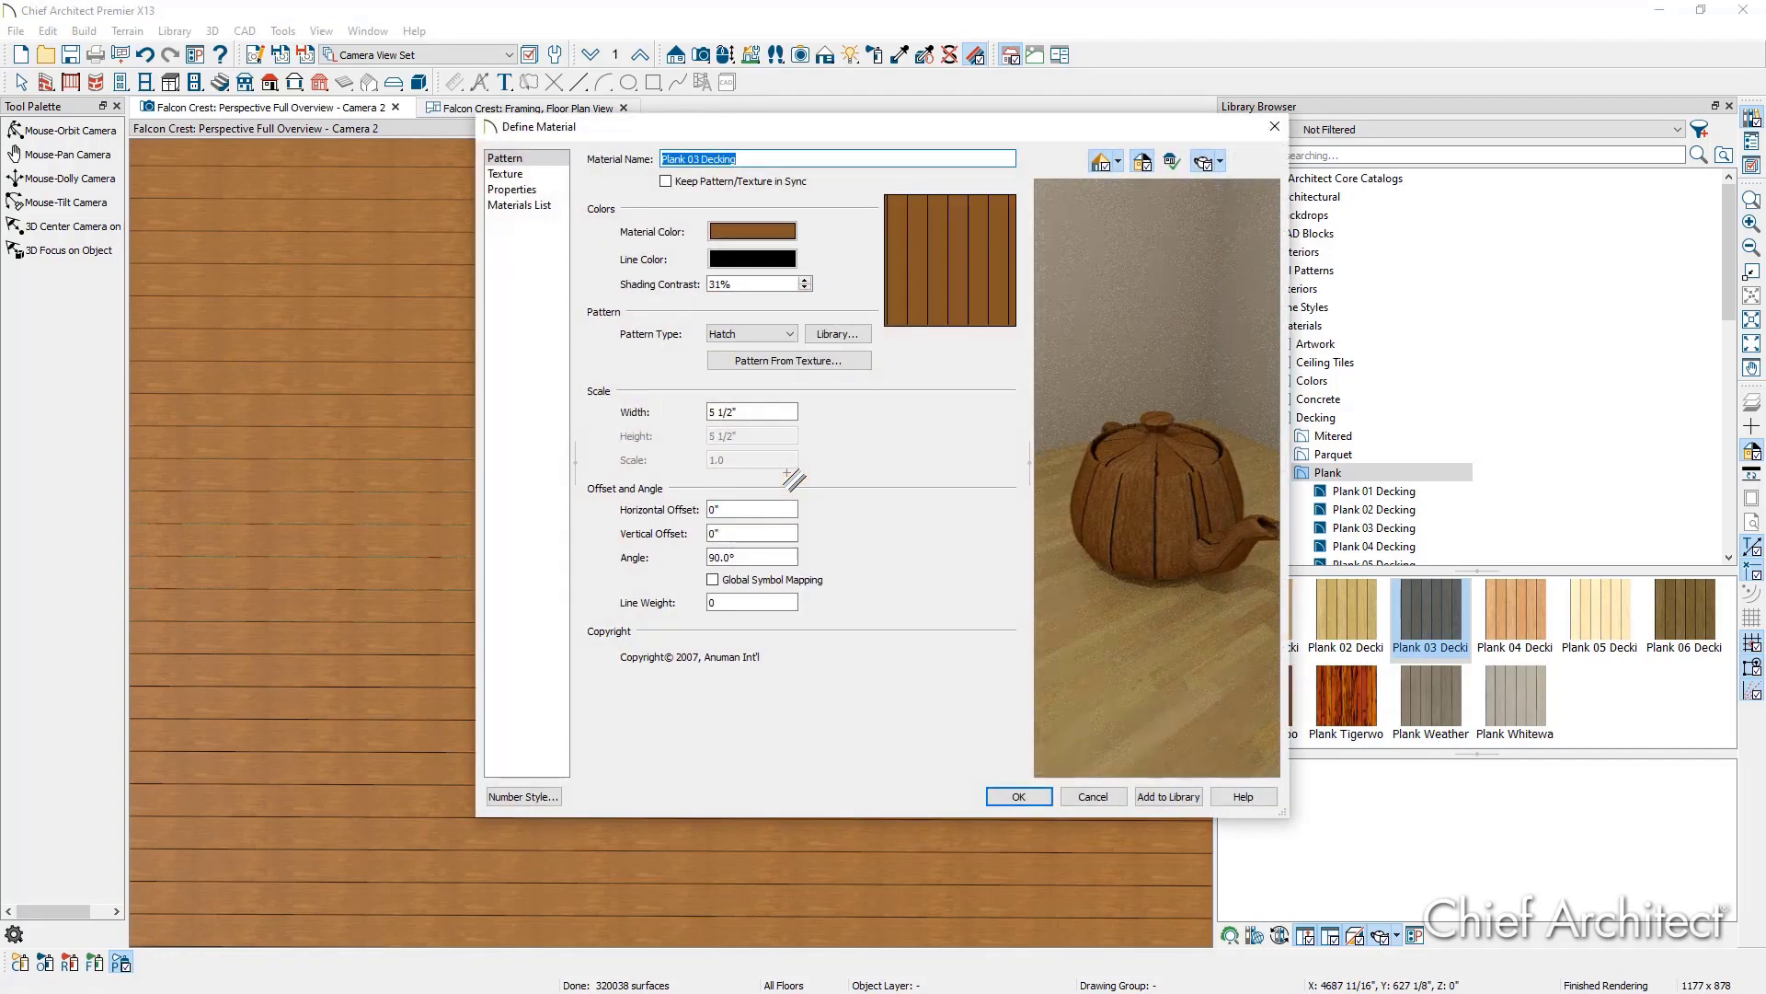
click(506, 174)
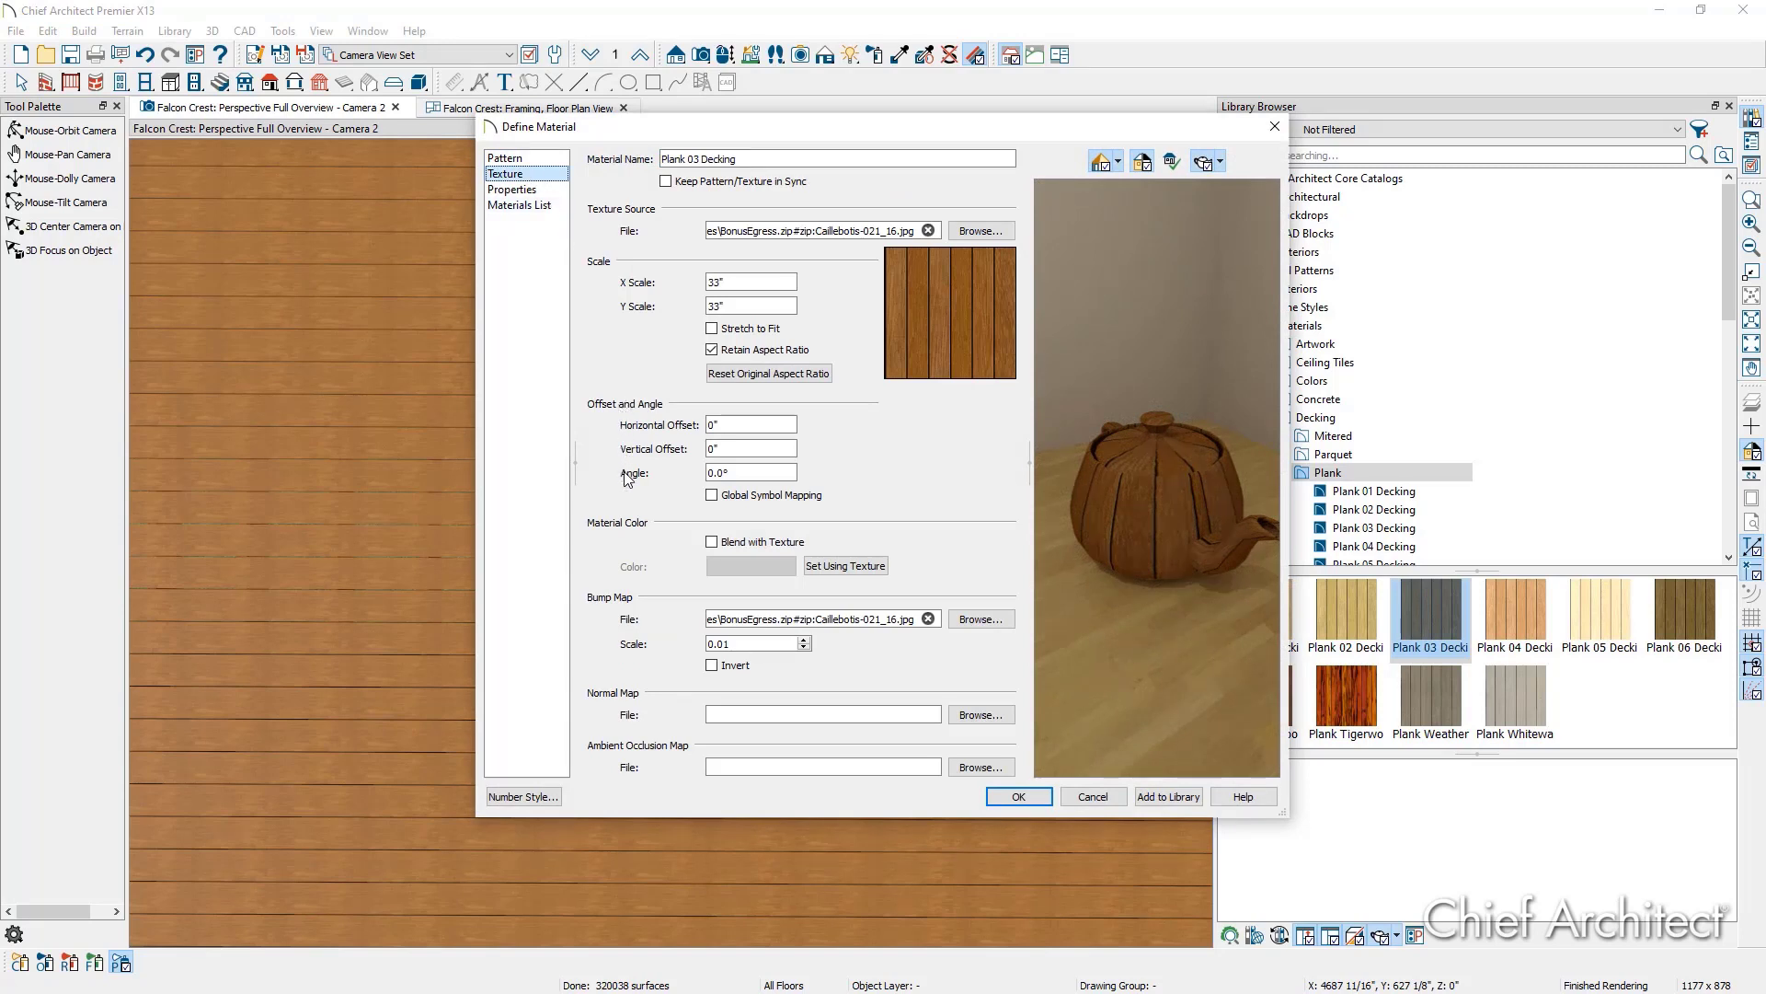
double_click(725, 473)
text(45)
click(994, 797)
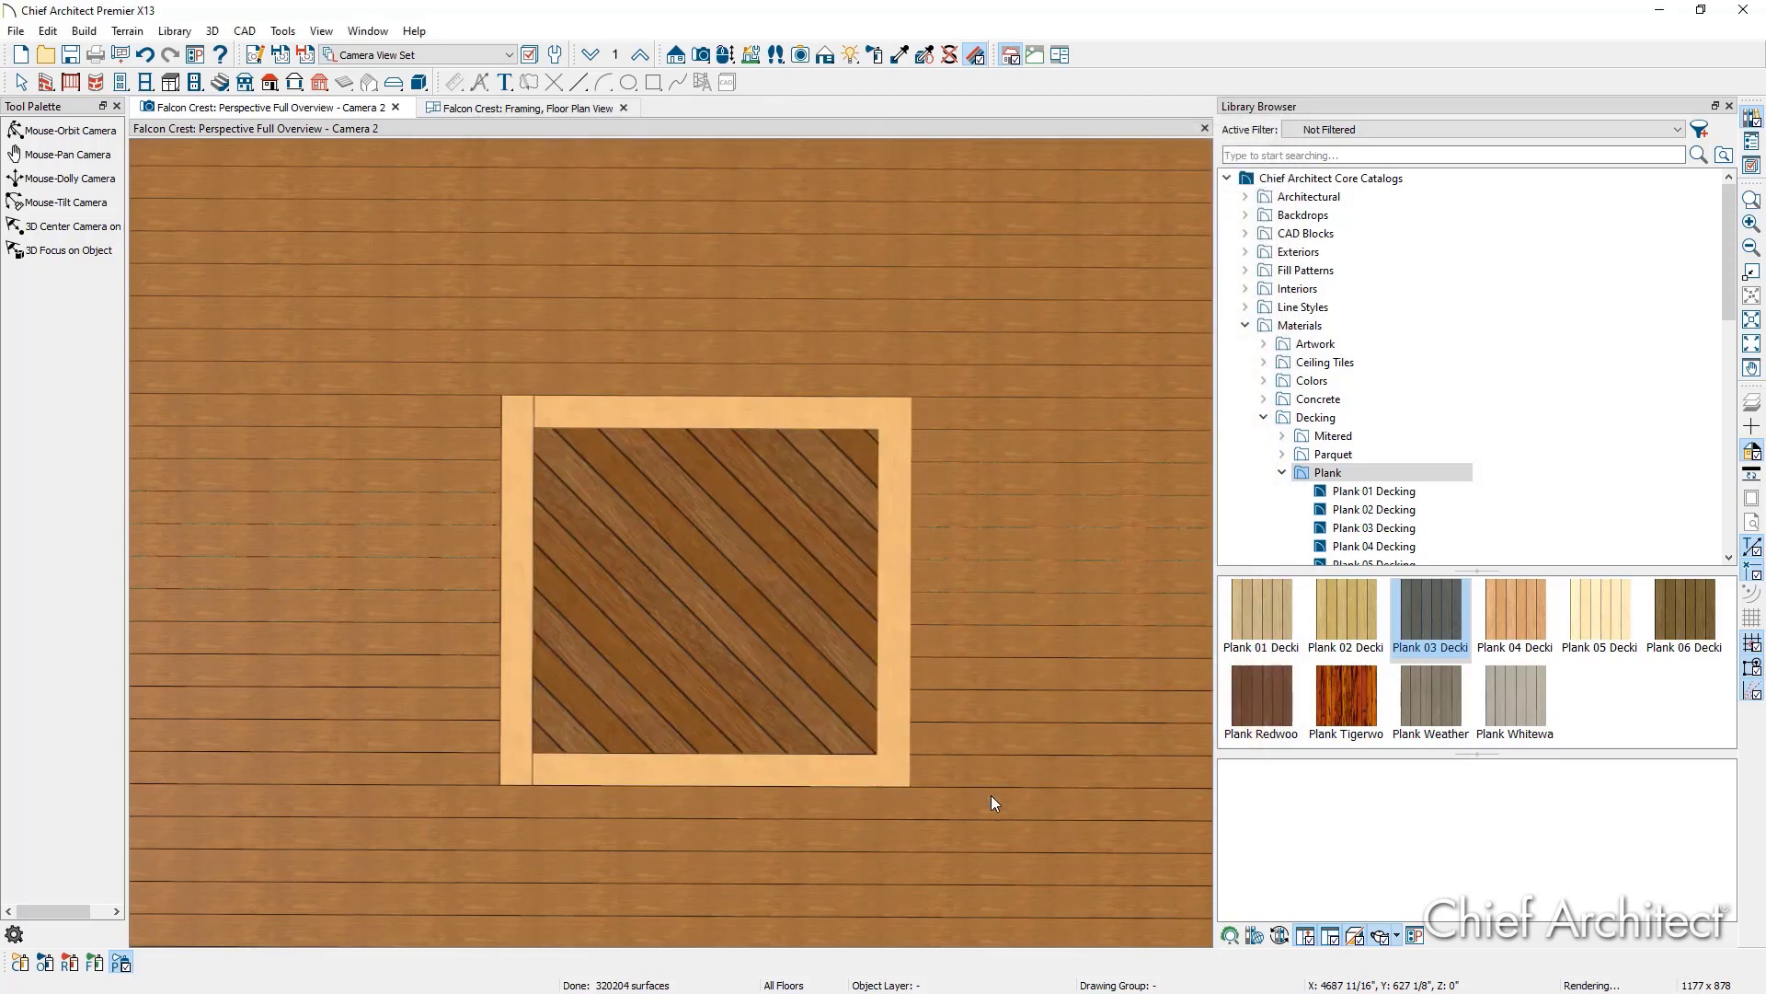
key(space)
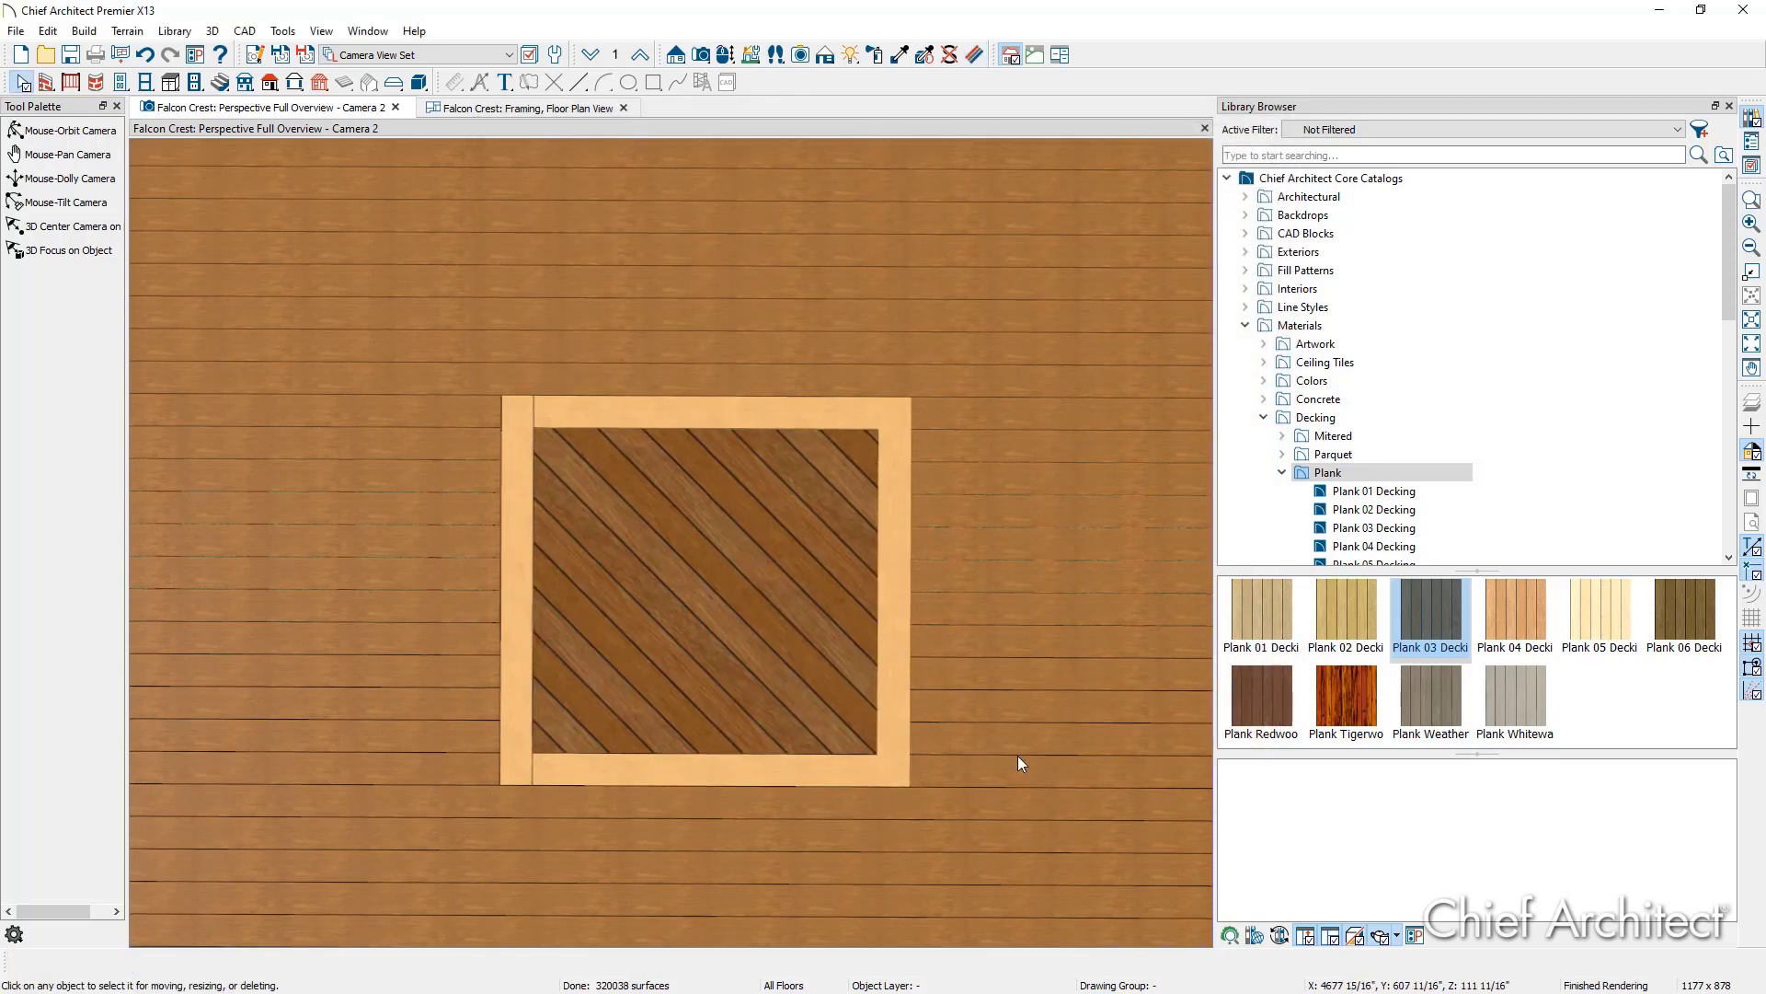
click(1730, 105)
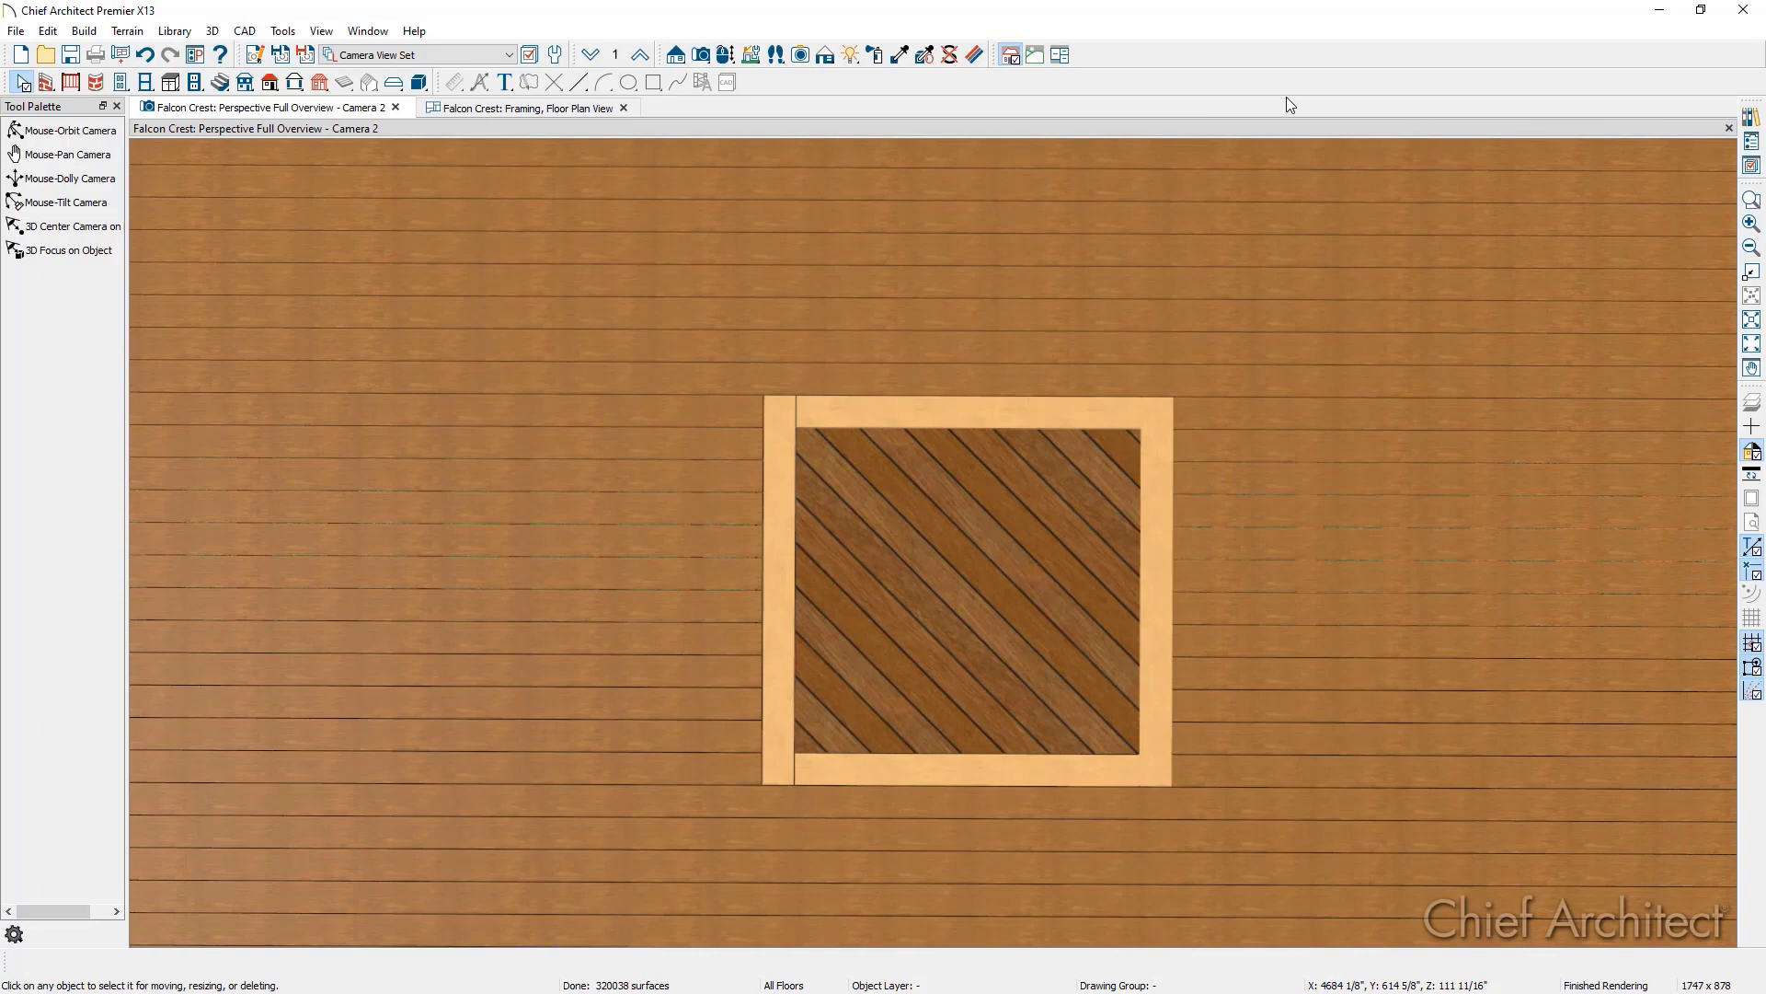
Step: Orbit and zoom the camera out to examine the bordered inlay within the whole deck
click(726, 54)
drag(515, 265, 1082, 282)
scroll(1082, 282, down, 10)
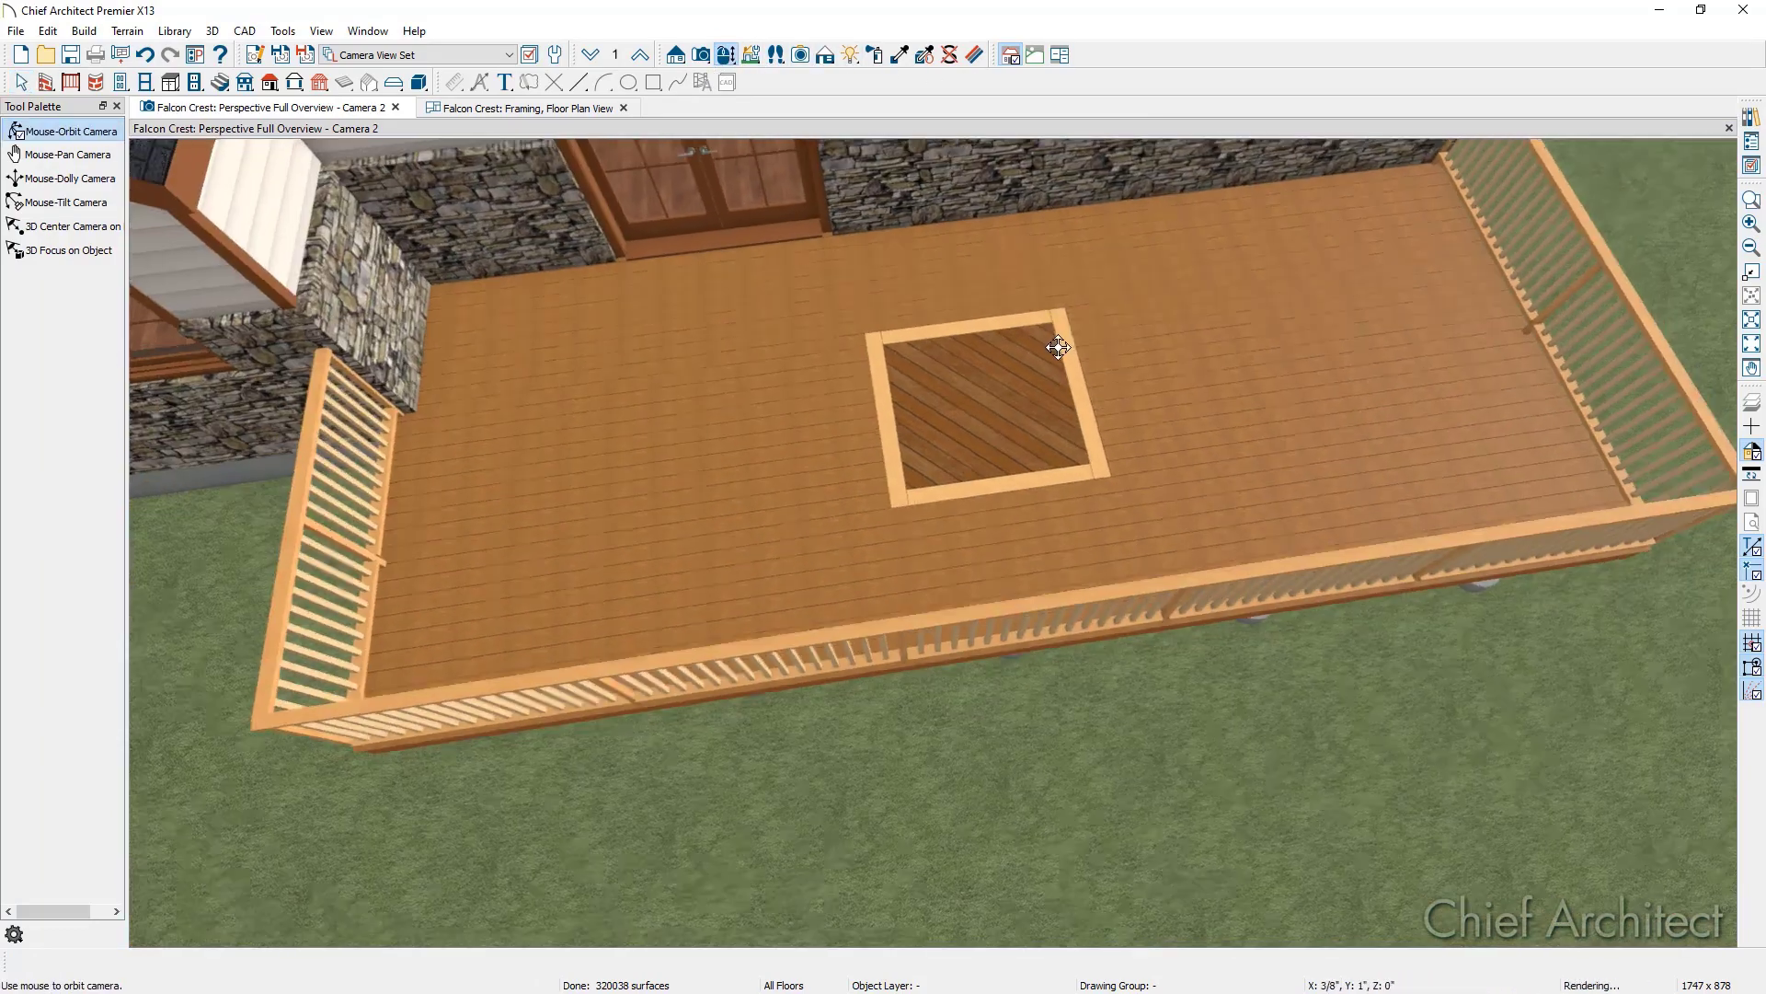
scroll(1027, 306, down, 3)
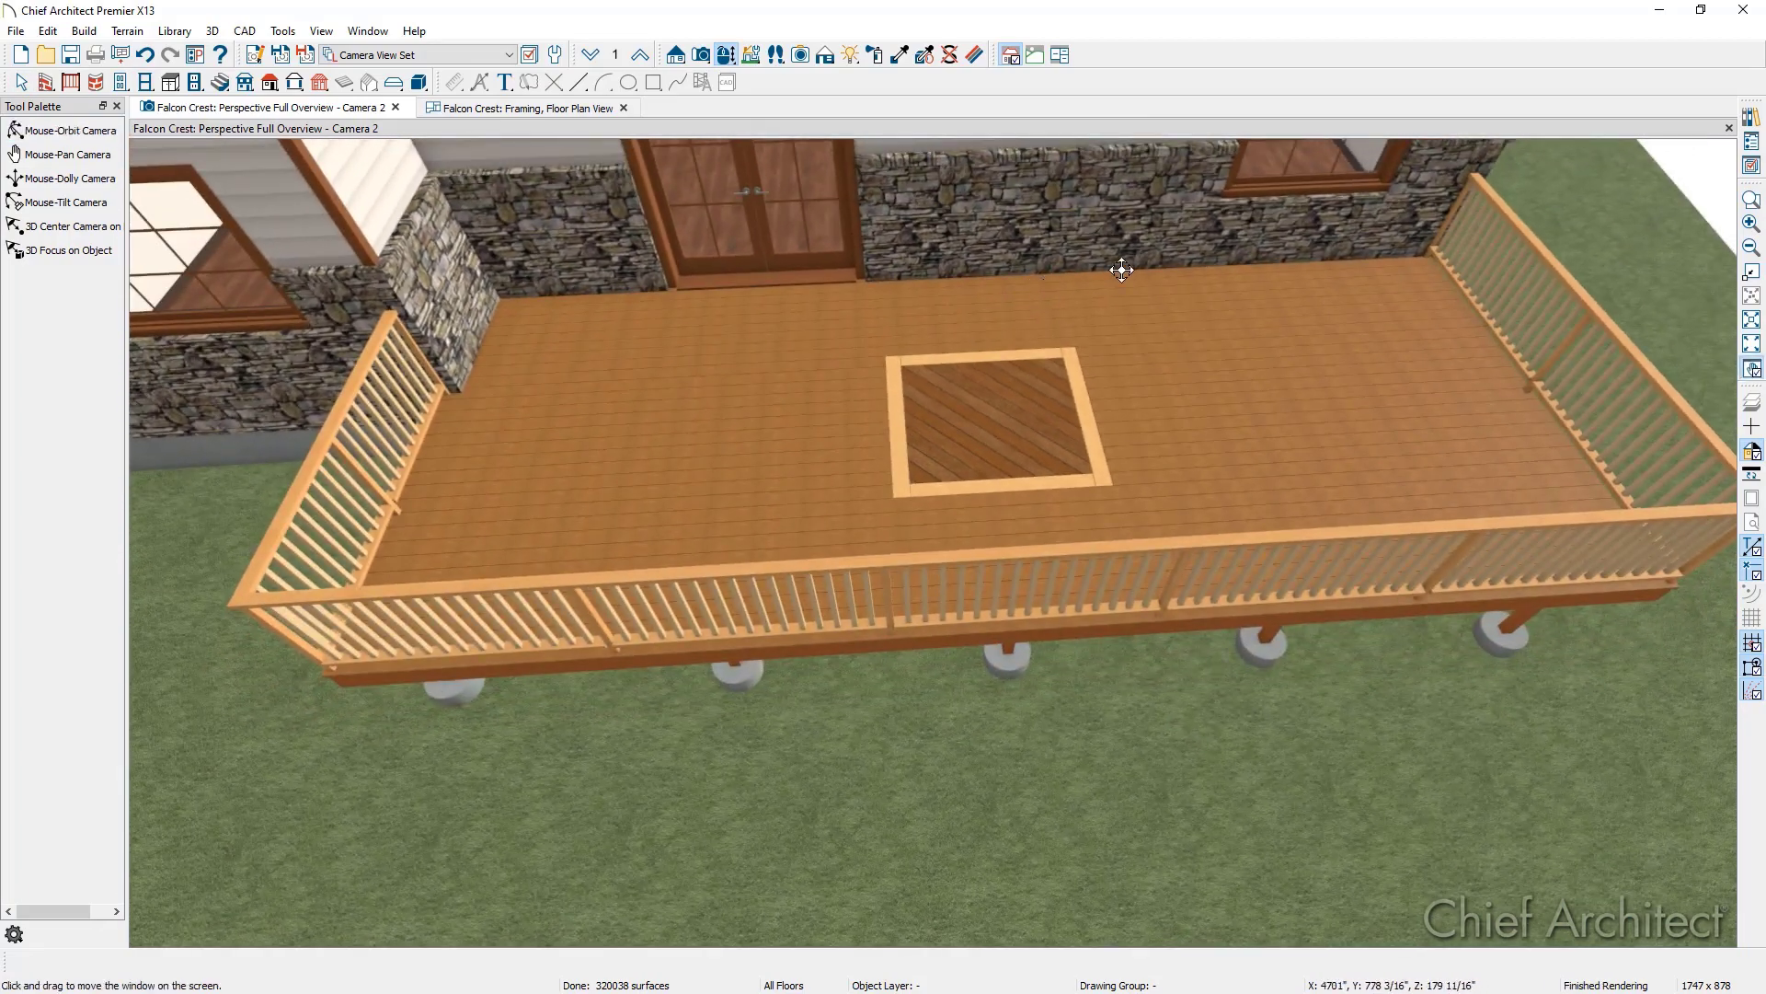
drag(1128, 268, 1047, 452)
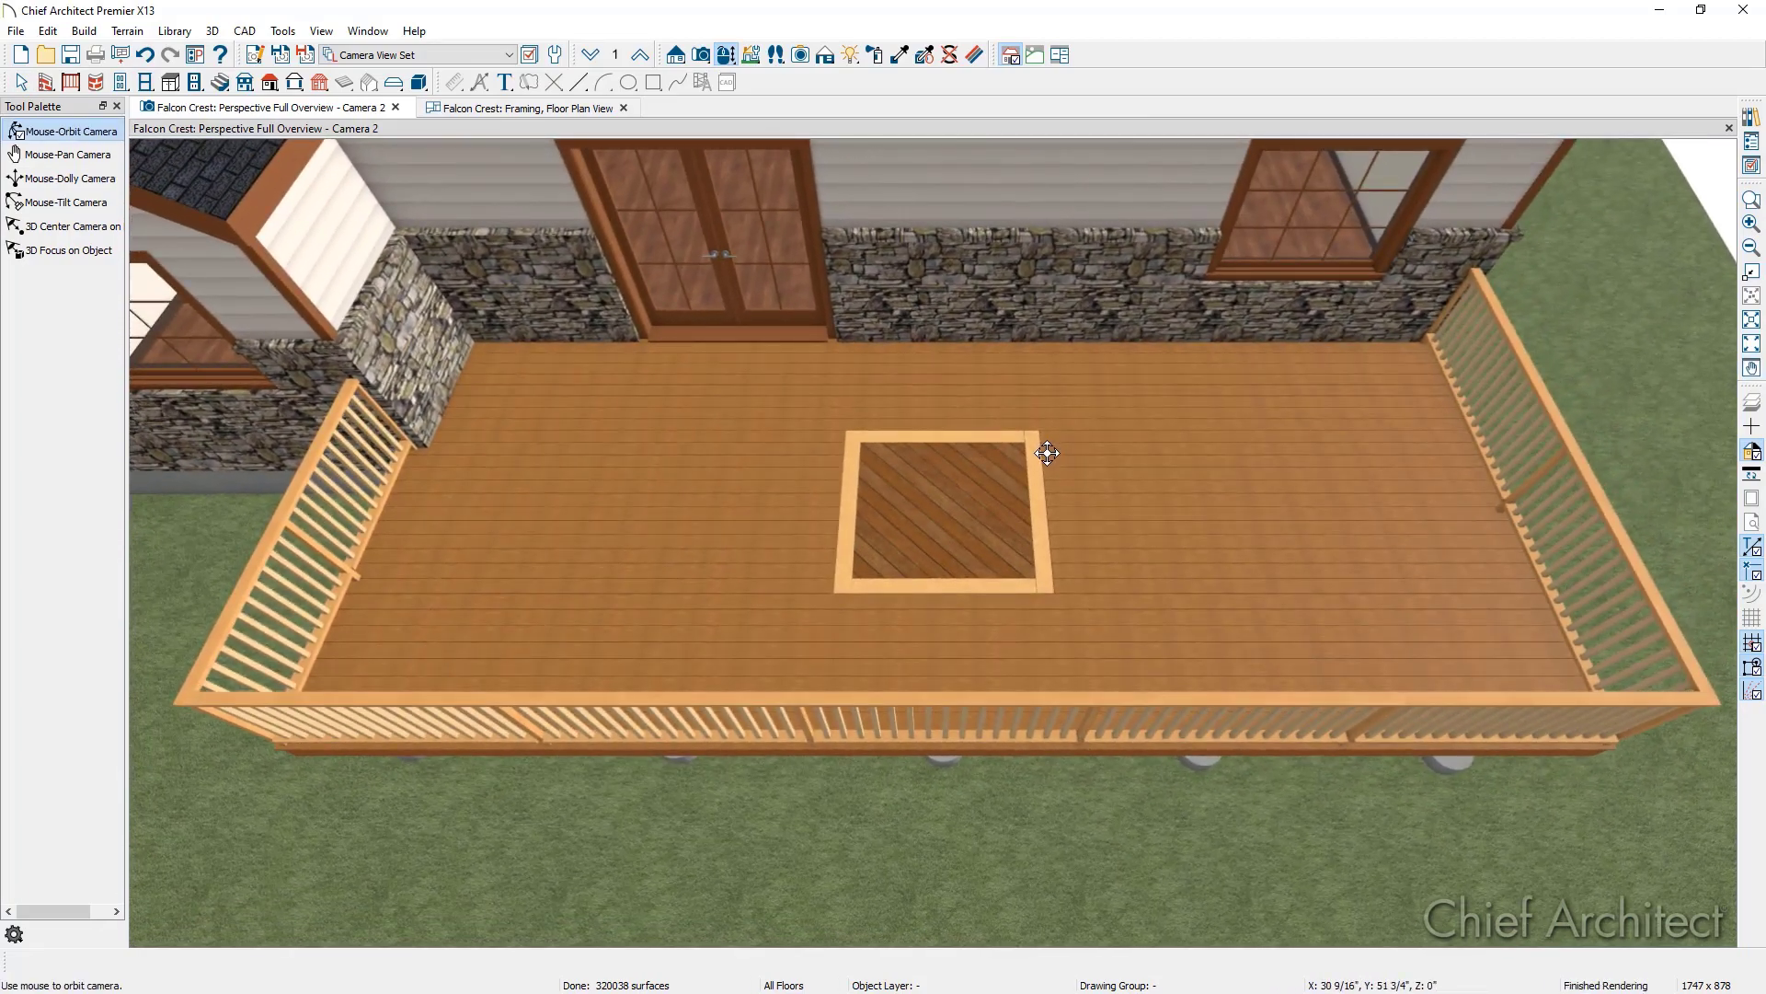